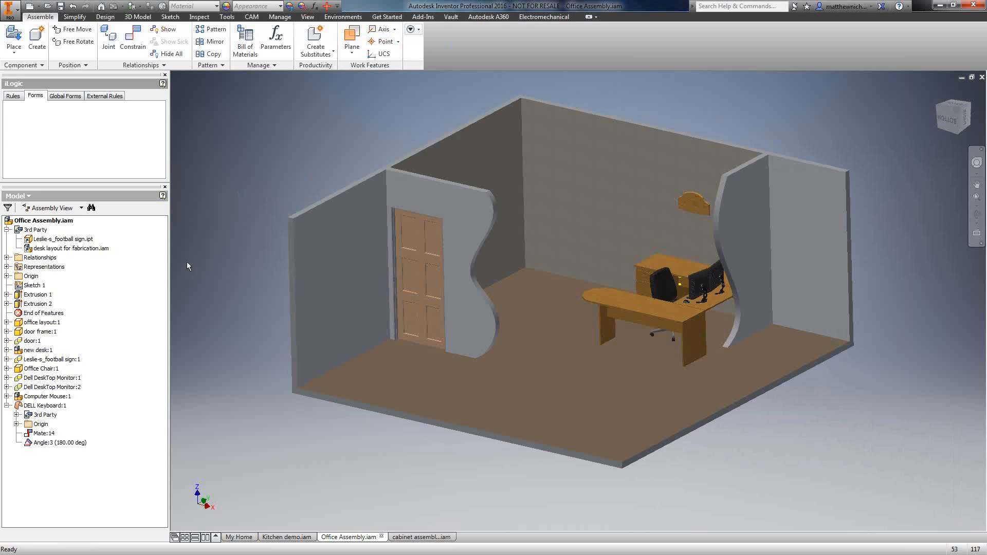
# Open desk layout for fabrication.iam for editing from the office assembly's 3rd Party files
pyautogui.rightClick(99, 250)
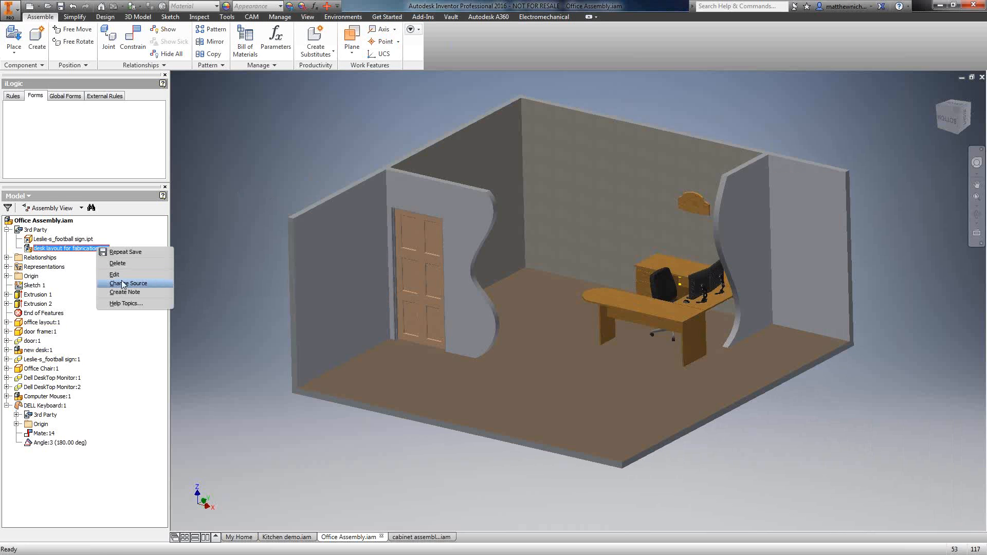
pyautogui.click(122, 279)
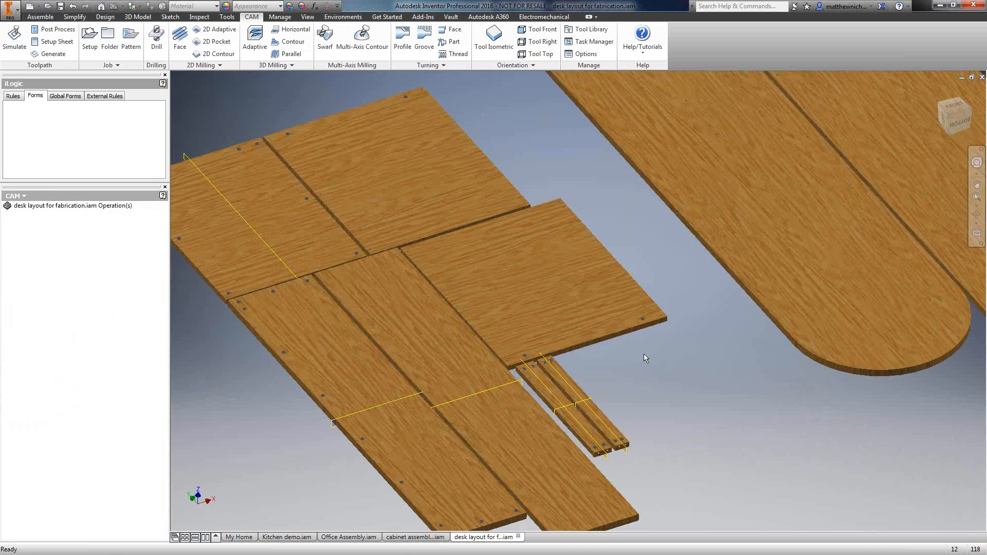
pyautogui.scroll(-3, 644, 353)
pyautogui.moveTo(653, 369); pyautogui.dragTo(578, 384, button='middle')
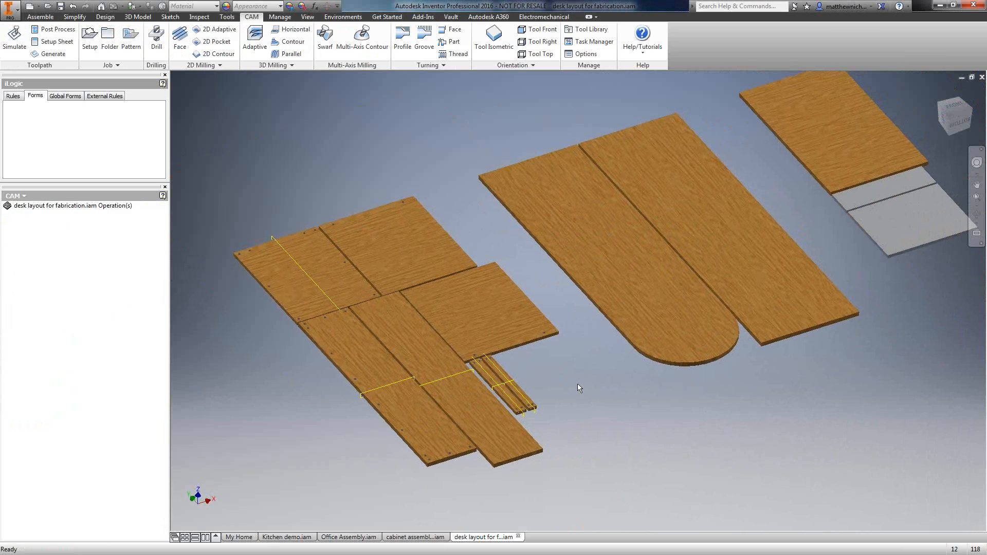
pyautogui.scroll(-2, 578, 383)
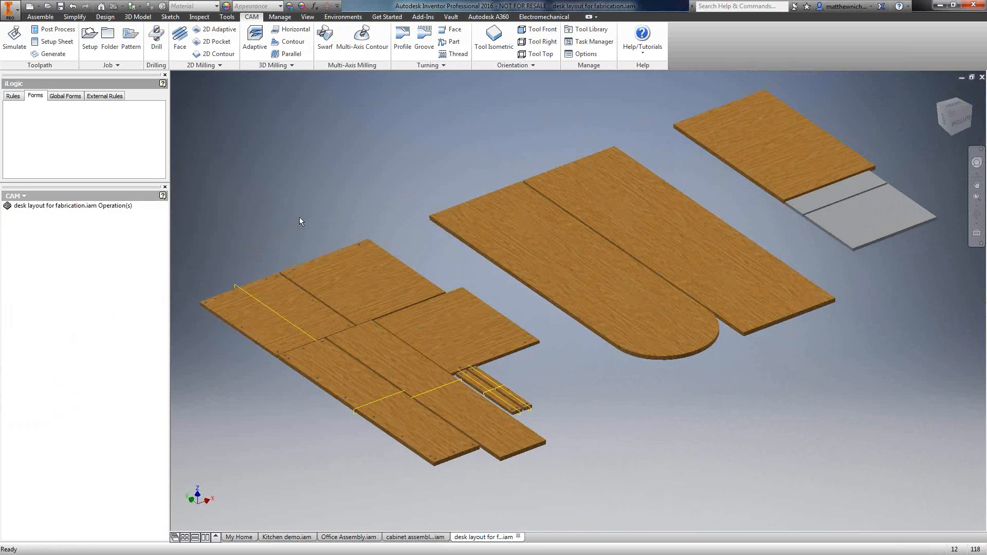
pyautogui.moveTo(394, 219); pyautogui.dragTo(438, 204, button='middle')
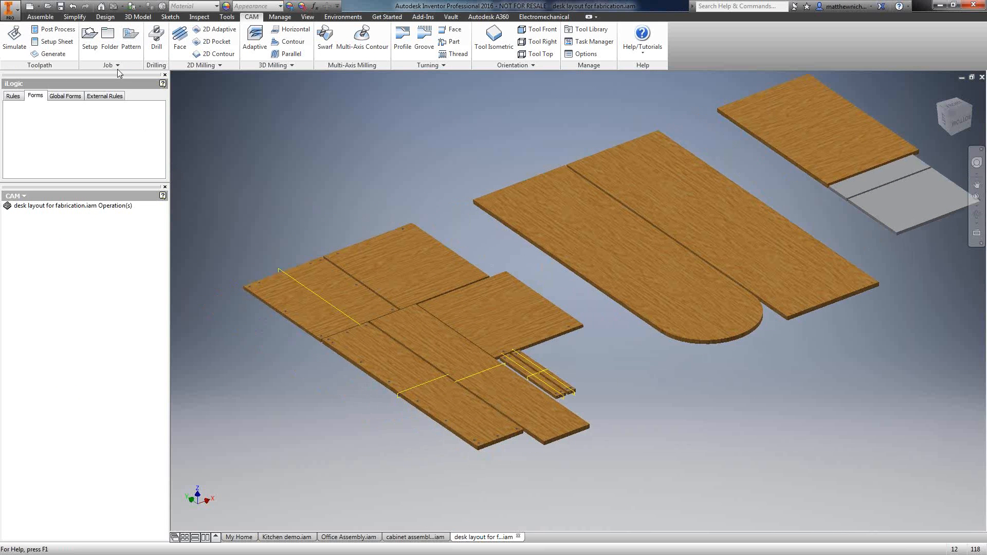
# Create a milling setup with all parts of the nested panel sheet as its model, including the narrow strips
pyautogui.click(91, 46)
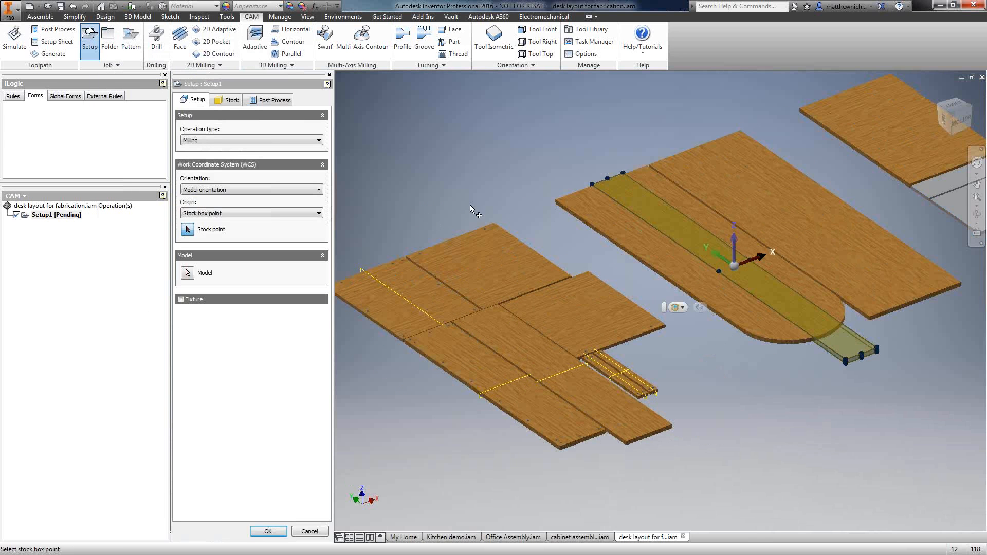
pyautogui.moveTo(496, 209); pyautogui.dragTo(530, 189, button='middle')
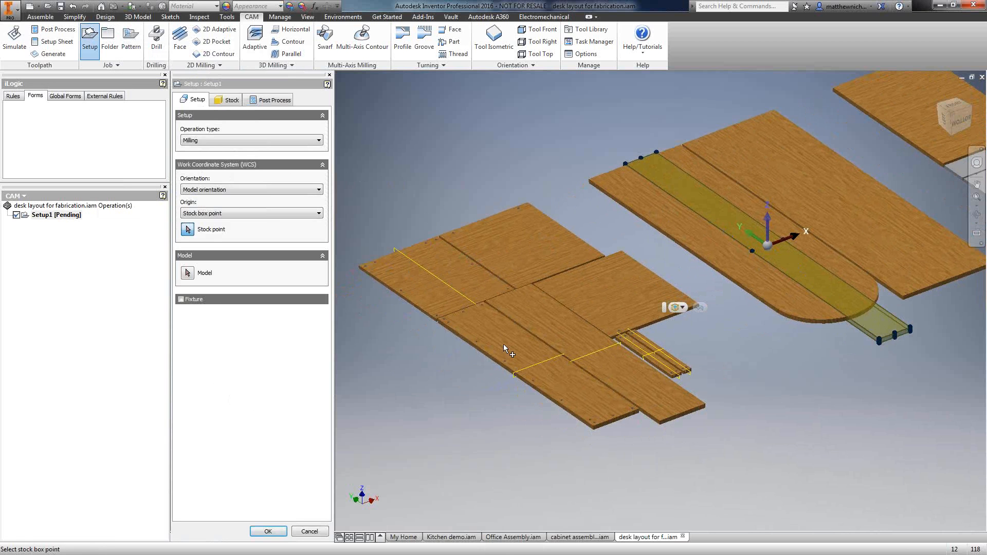
pyautogui.click(188, 273)
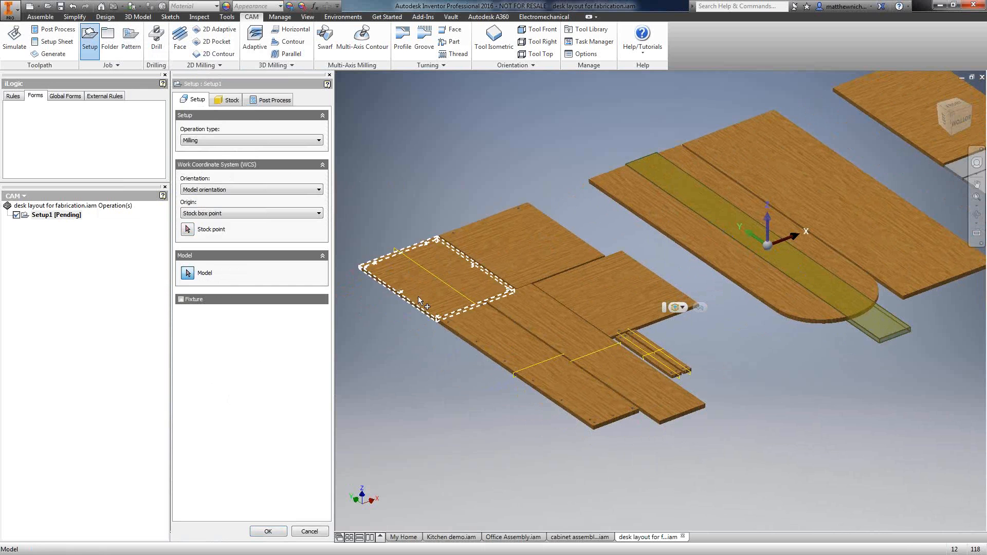
pyautogui.click(430, 278)
pyautogui.click(594, 299)
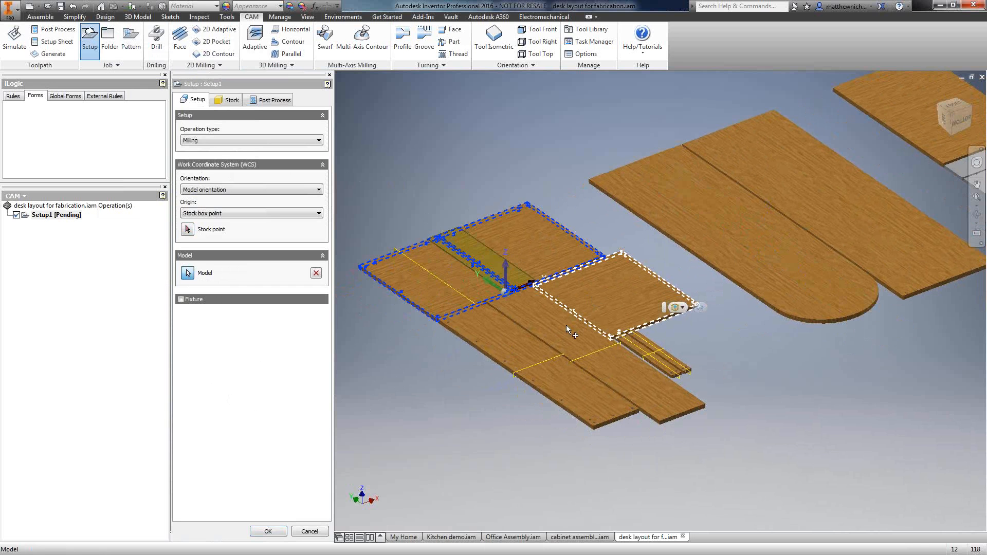
pyautogui.click(566, 326)
pyautogui.click(535, 351)
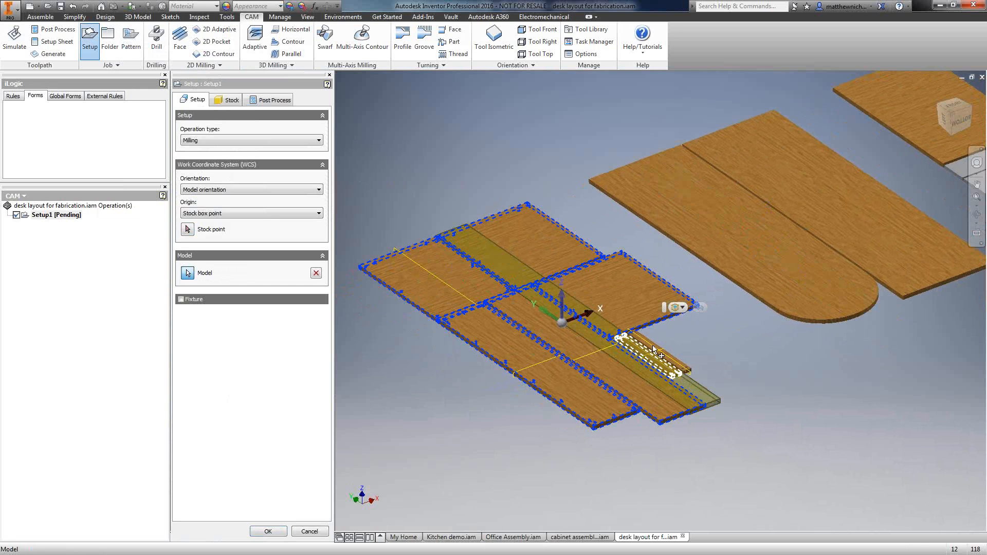
pyautogui.click(638, 354)
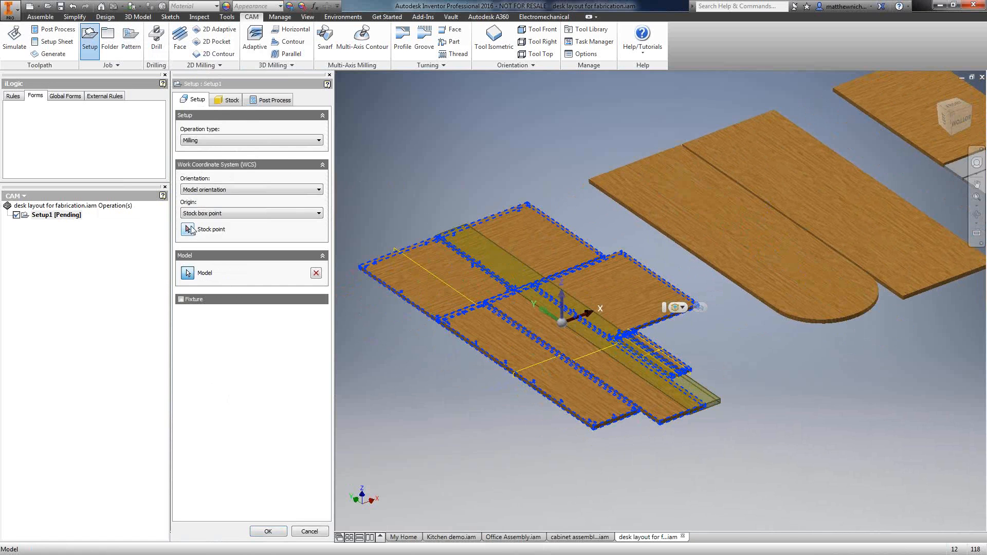
# Size the setup's fixed stock box to 48 in wide and 8 ft deep, with the model centered along the depth
pyautogui.click(229, 99)
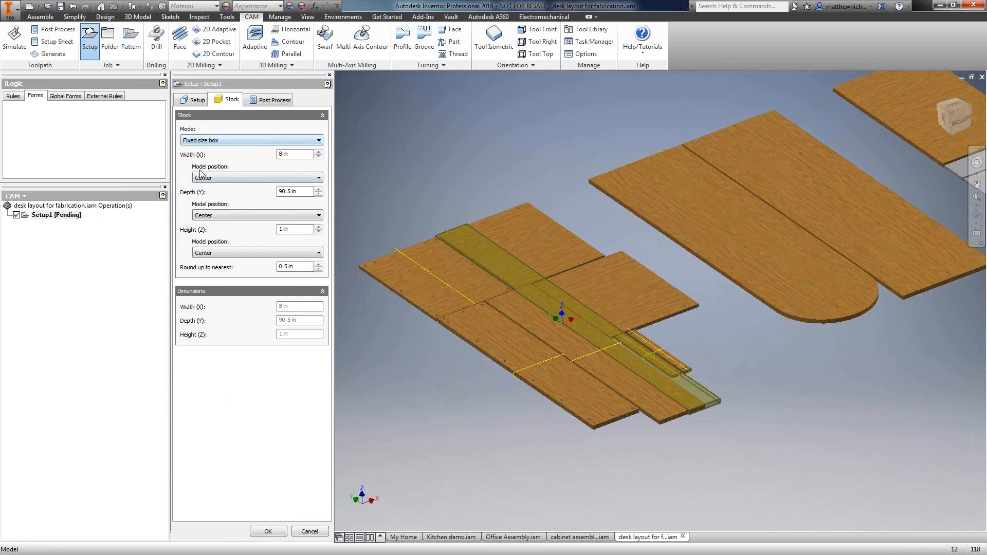
pyautogui.moveTo(299, 156); pyautogui.dragTo(275, 156)
pyautogui.write('48')
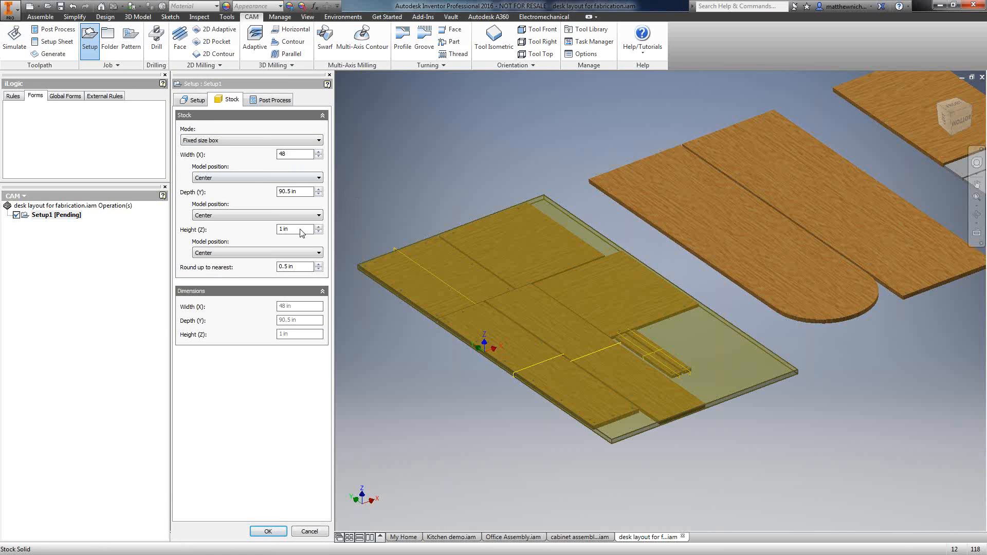
pyautogui.moveTo(302, 192); pyautogui.dragTo(266, 194)
pyautogui.write('8ft')
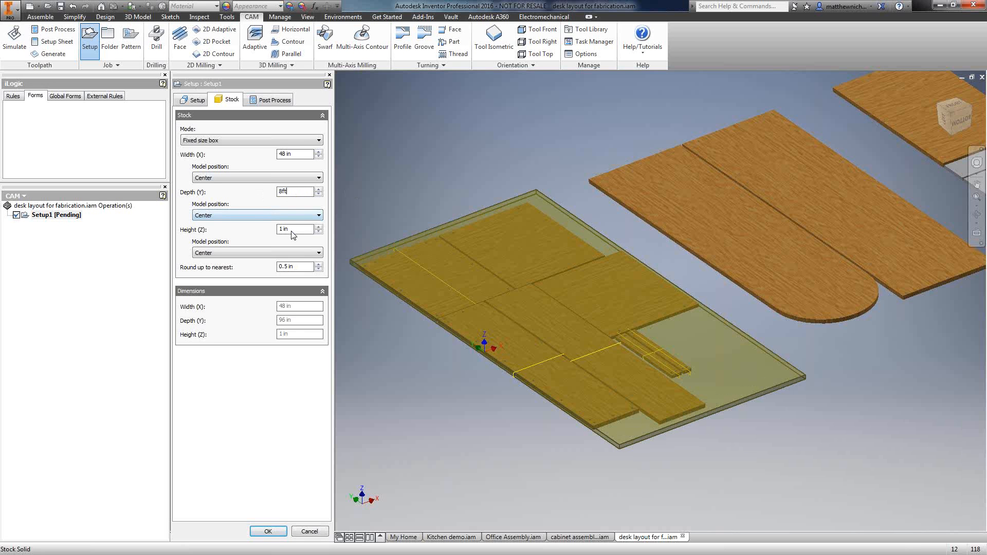
pyautogui.click(296, 216)
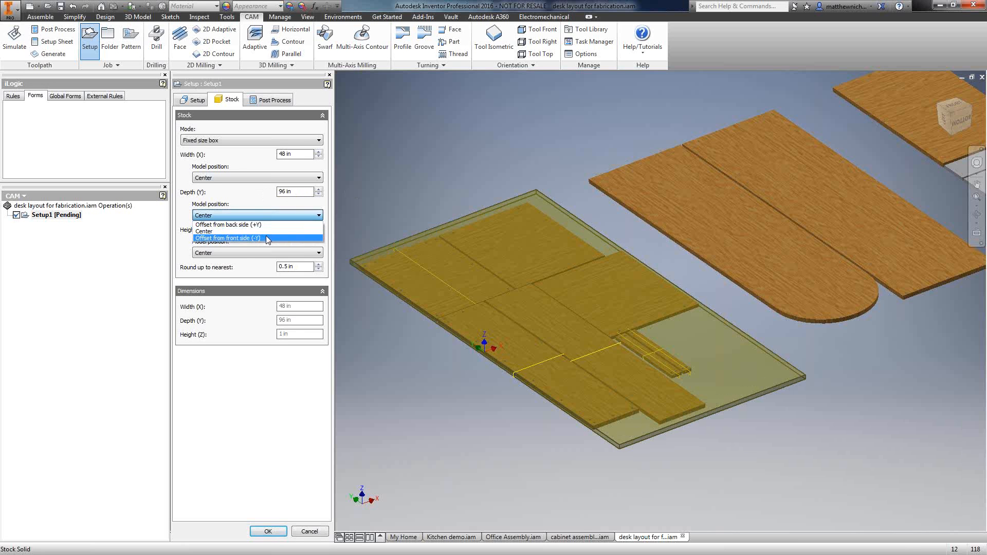
pyautogui.click(257, 231)
# Offset the model 0 in from the stock bottom (-Z), set the stock height to 0.75 in, and accept the setup
pyautogui.click(245, 252)
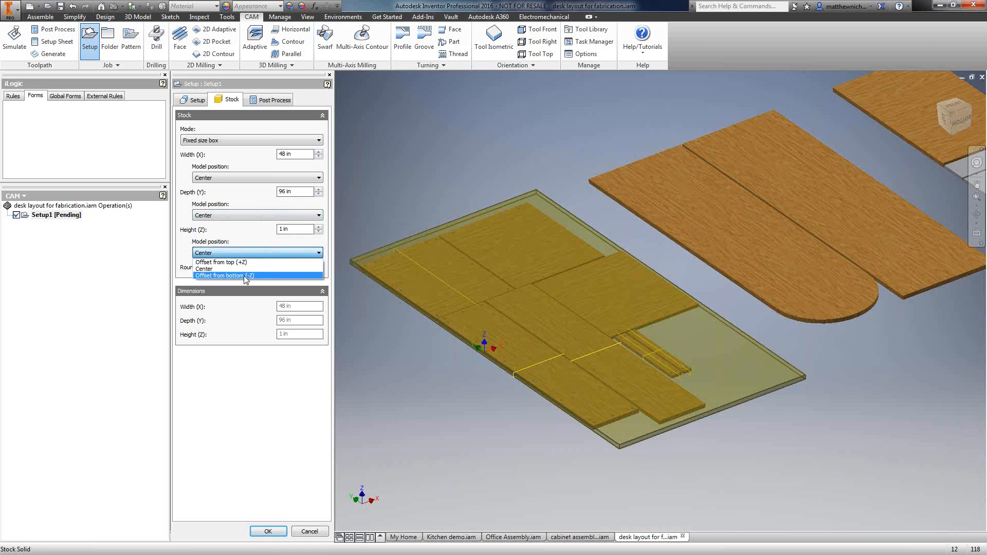
pyautogui.click(244, 275)
pyautogui.moveTo(280, 268); pyautogui.dragTo(345, 273)
pyautogui.write('0')
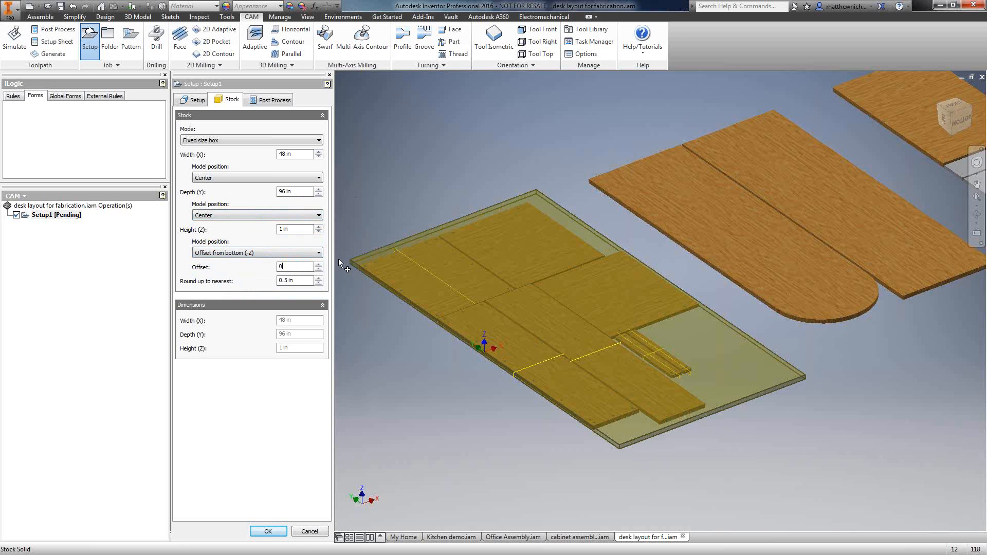
pyautogui.click(296, 231)
pyautogui.write('.75')
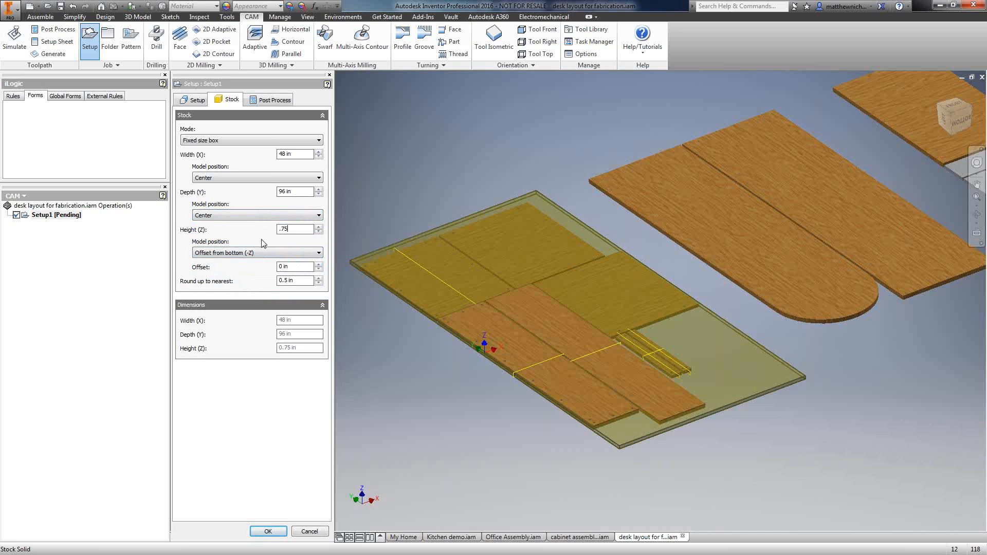
pyautogui.click(260, 530)
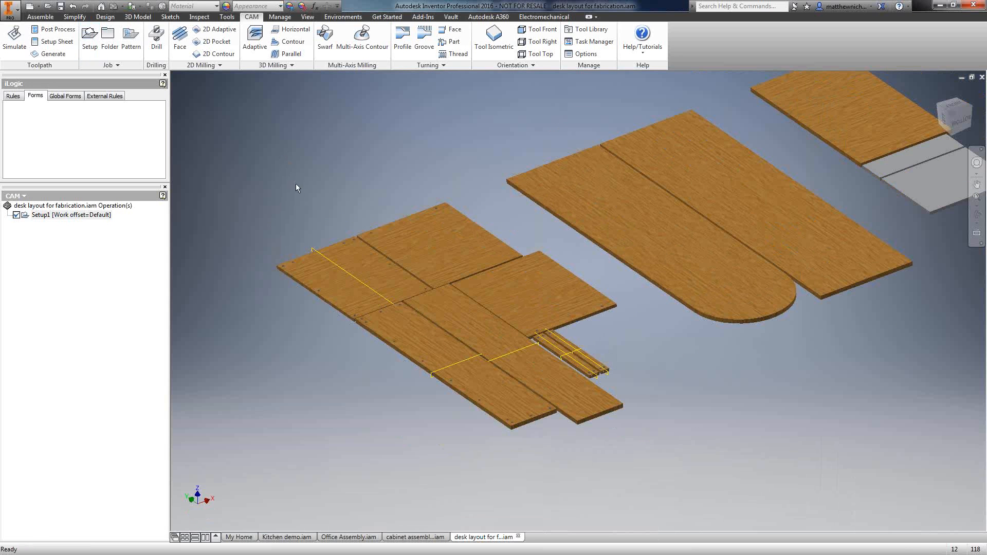
# Examine the larger holes near the corner and edges of the nested panels
pyautogui.moveTo(387, 186); pyautogui.dragTo(422, 149, button='middle')
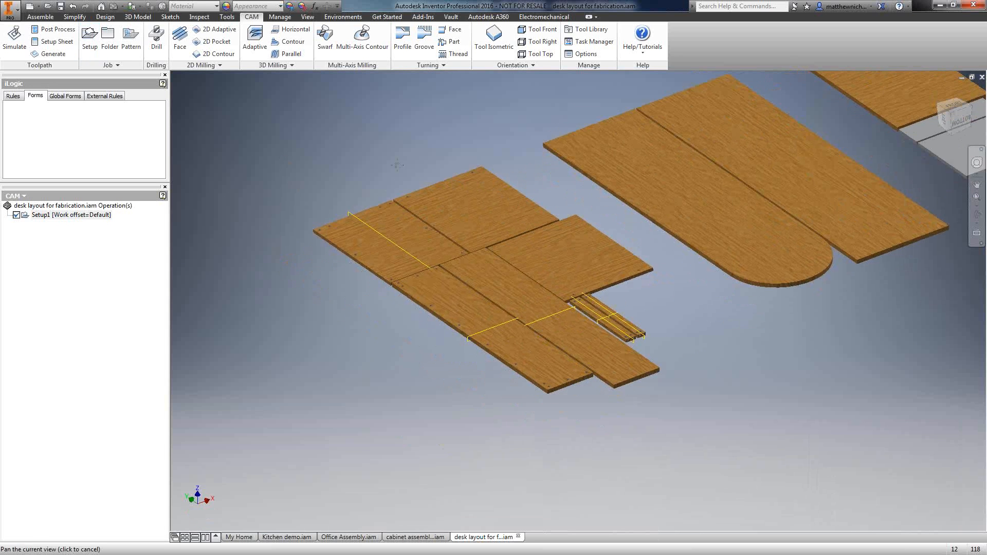
pyautogui.scroll(-3, 418, 226)
pyautogui.moveTo(420, 227); pyautogui.dragTo(437, 240, button='middle')
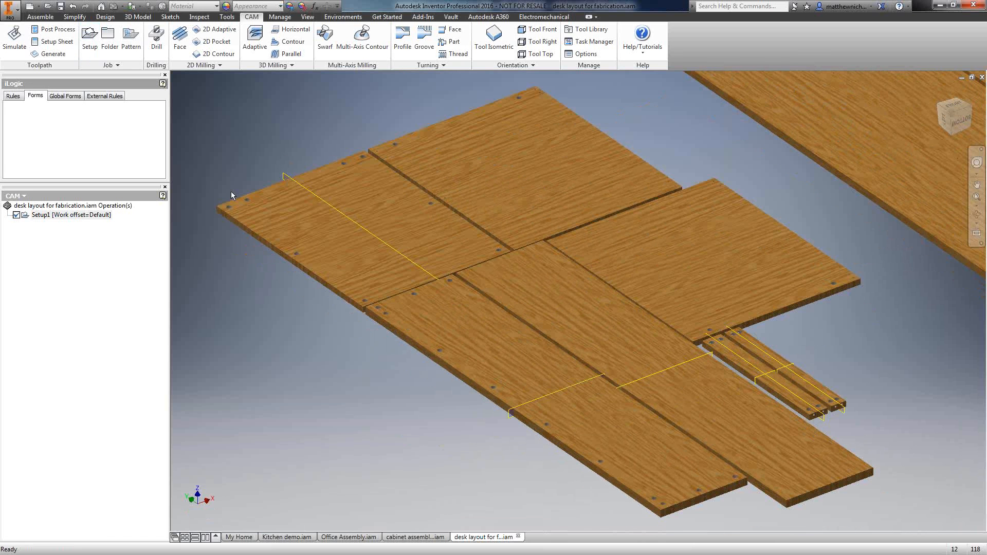
pyautogui.scroll(-5, 231, 191)
pyautogui.moveTo(281, 230); pyautogui.dragTo(313, 206, button='middle')
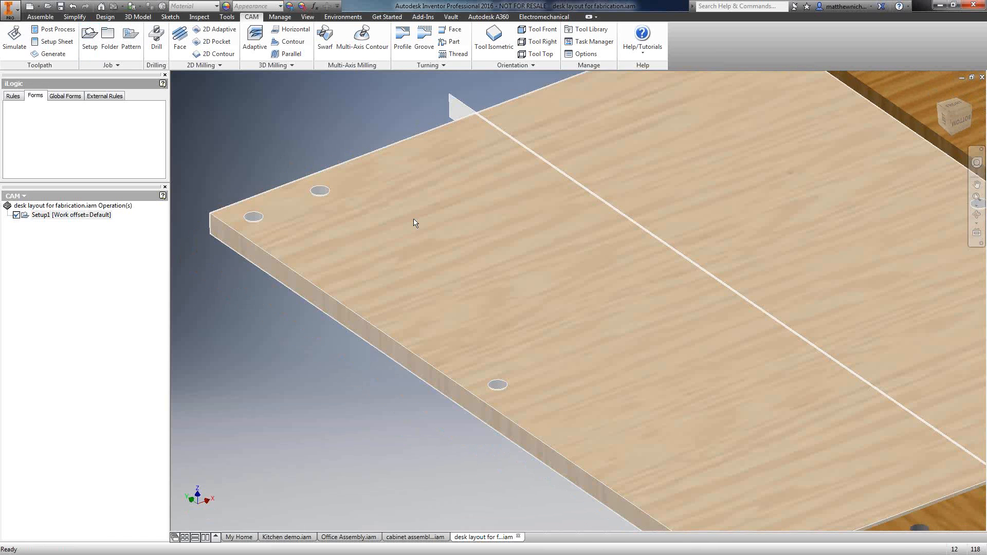
pyautogui.keyDown('shift'); pyautogui.moveTo(279, 146); pyautogui.dragTo(238, 162, button='middle'); pyautogui.keyUp('shift')
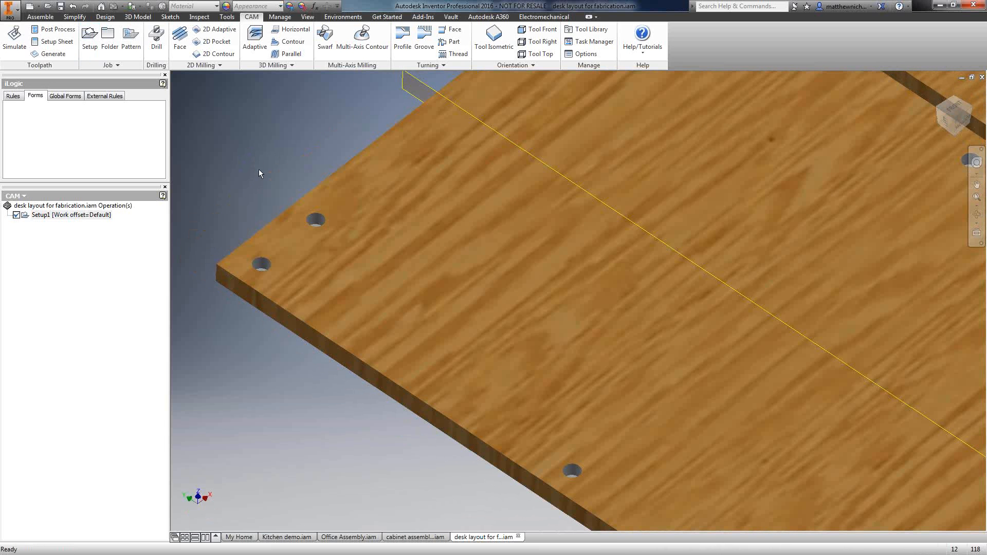
pyautogui.scroll(-3, 259, 176)
pyautogui.moveTo(278, 153); pyautogui.dragTo(273, 204, button='middle')
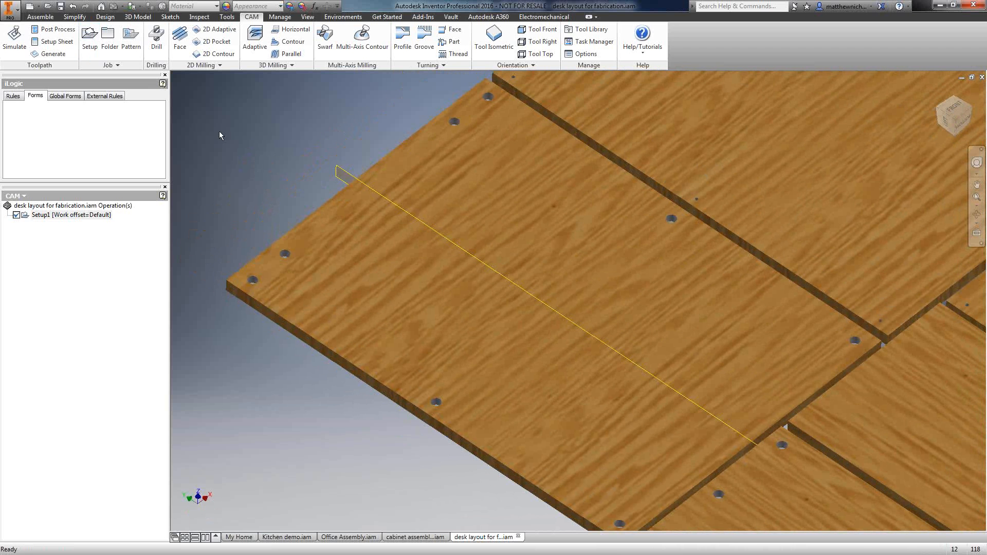
# Start a Drill operation and assign tool #6, the Ø15 mm 90° drill
pyautogui.click(157, 41)
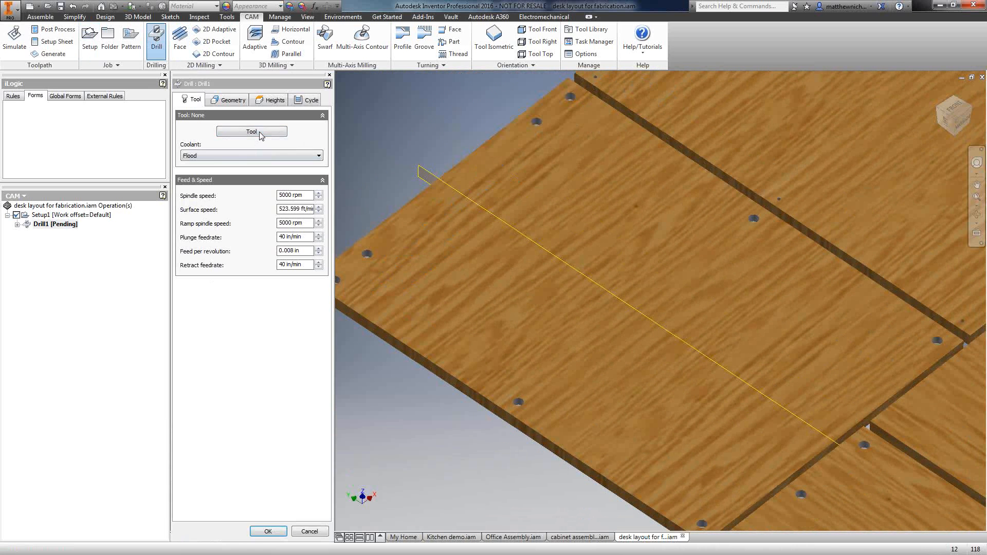
pyautogui.click(259, 132)
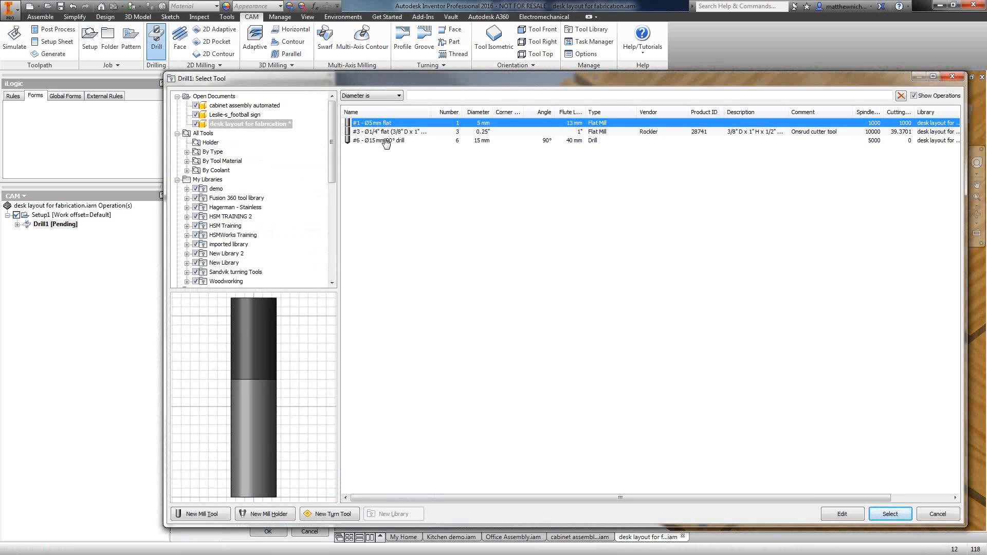
pyautogui.click(386, 141)
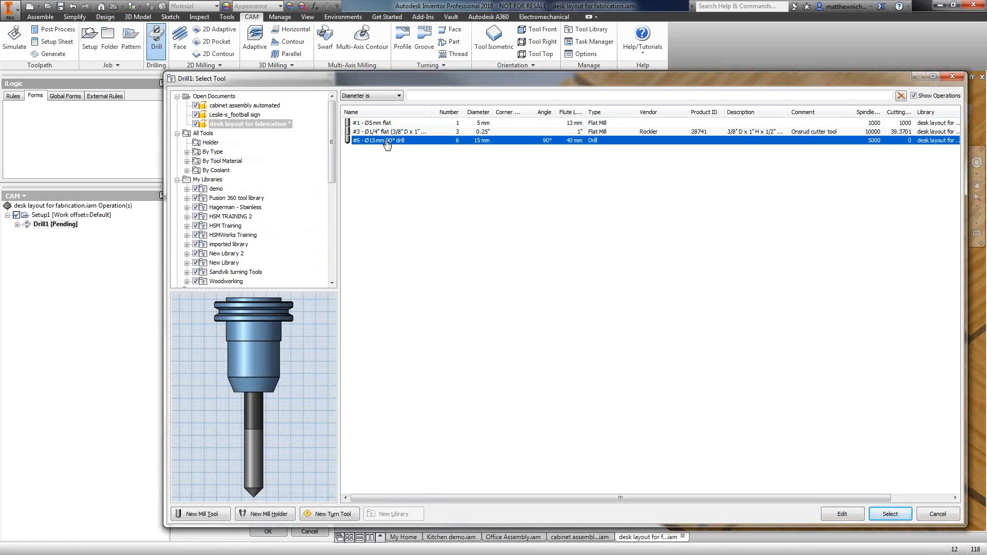
pyautogui.click(881, 514)
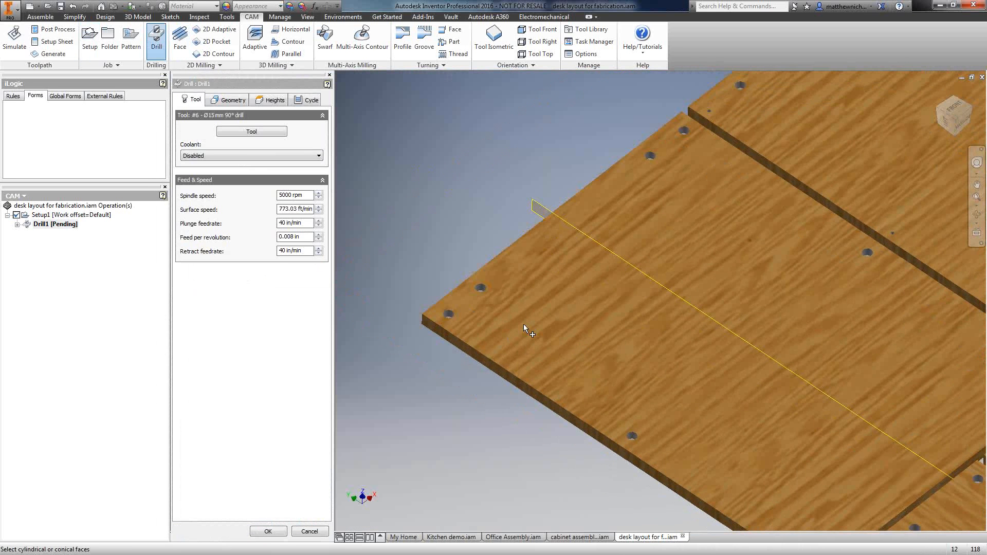
# Select the corner hole face with Select same diameter enabled and generate the drilling toolpath
pyautogui.scroll(-4, 524, 324)
pyautogui.click(399, 316)
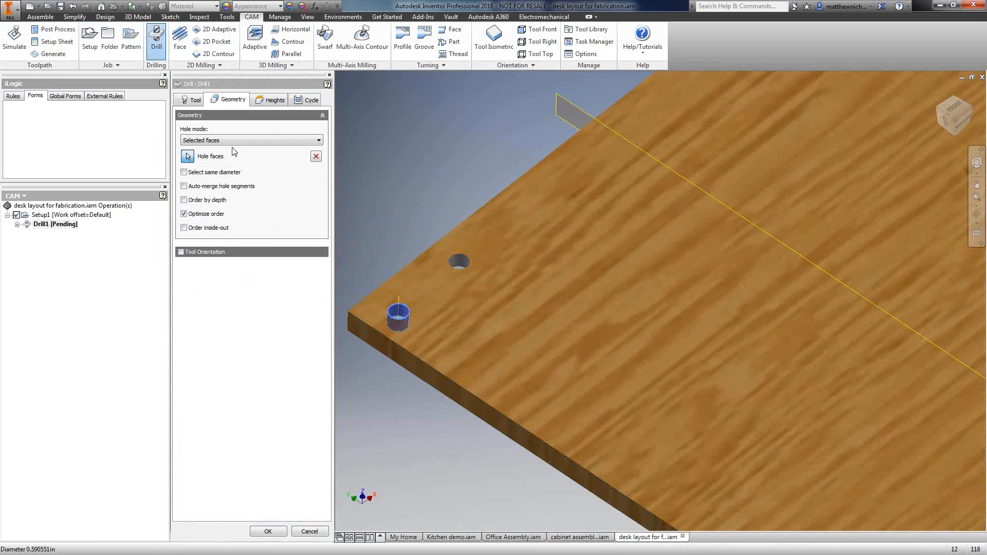
pyautogui.click(184, 173)
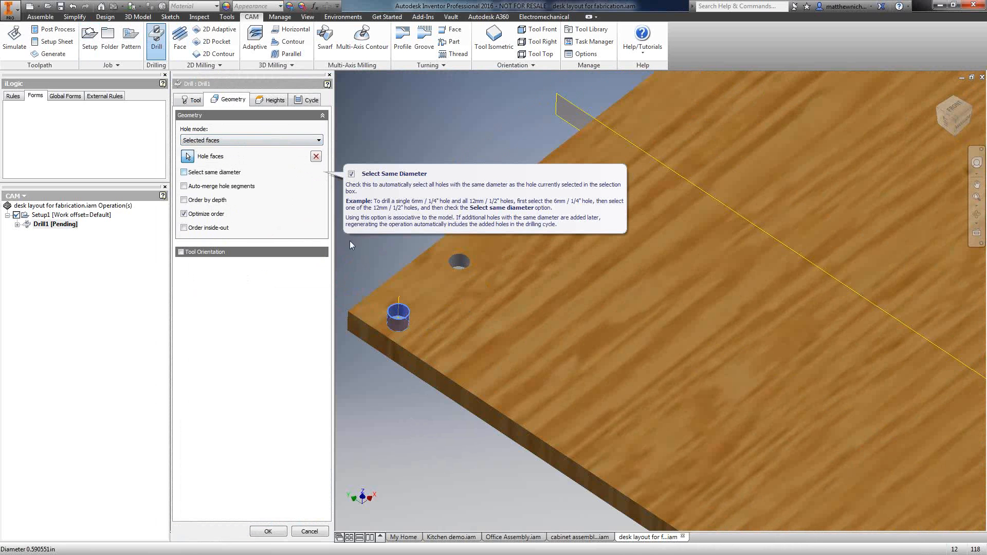
pyautogui.scroll(6, 351, 221)
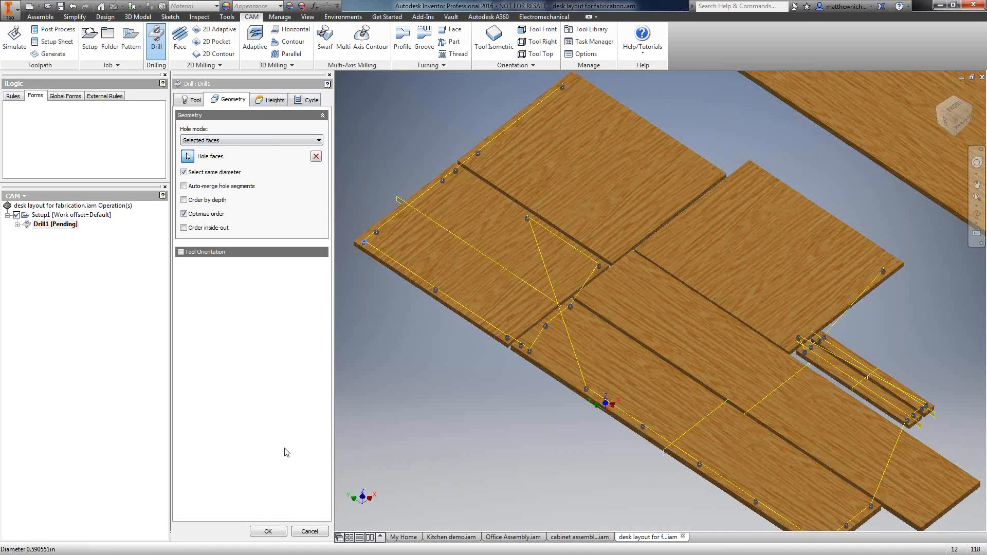
pyautogui.click(266, 532)
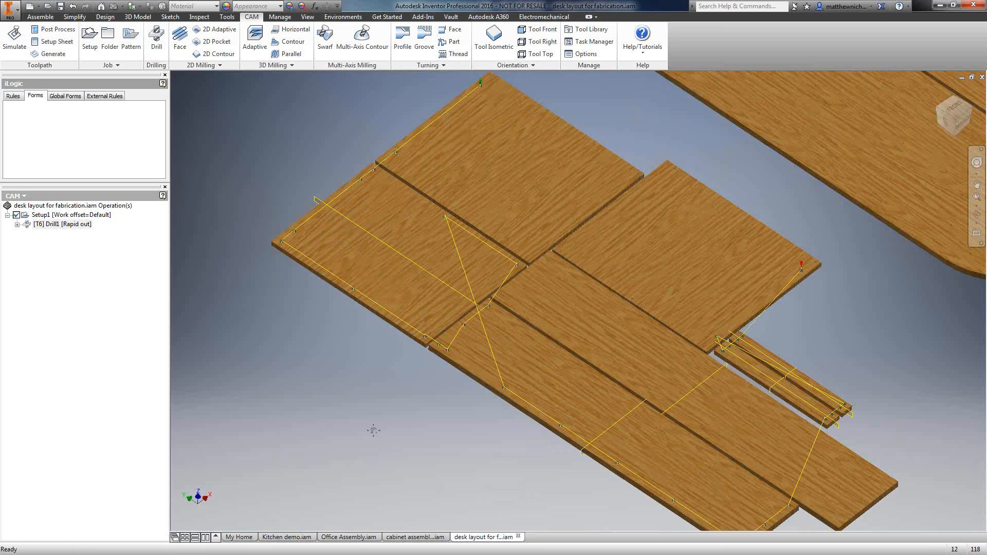
# Start a second Drill operation for the small holes near the panel corners and assign tool #1, the Ø5 mm flat mill
pyautogui.moveTo(342, 418); pyautogui.dragTo(253, 399, button='middle')
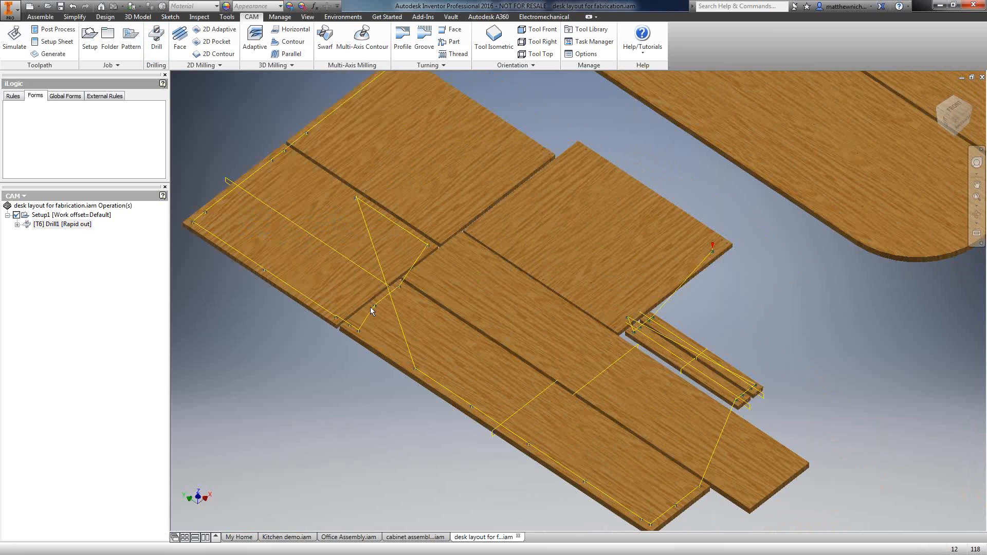
pyautogui.click(454, 242)
pyautogui.scroll(3, 454, 242)
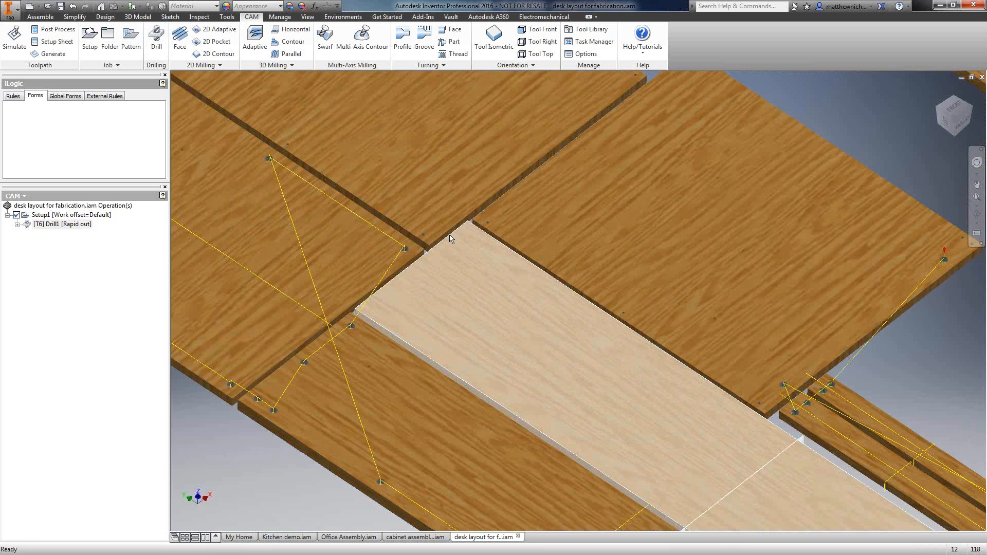
pyautogui.scroll(3, 450, 238)
pyautogui.moveTo(425, 233); pyautogui.dragTo(441, 277, button='middle')
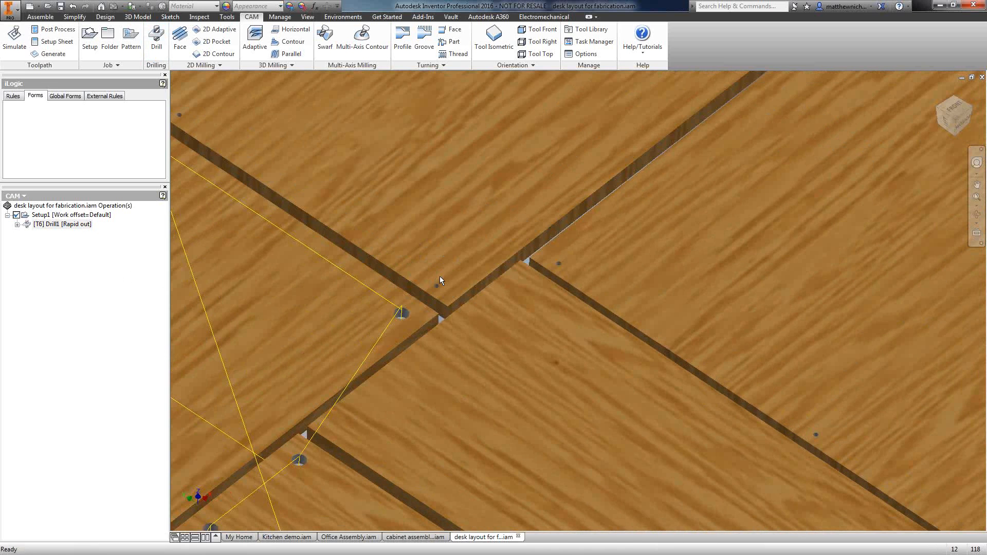
pyautogui.scroll(3, 439, 277)
pyautogui.click(157, 46)
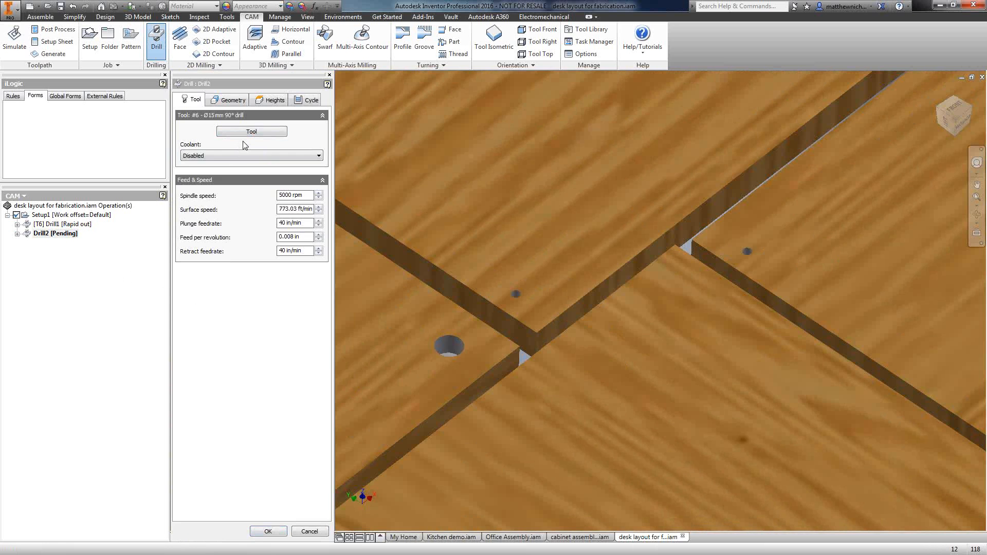
pyautogui.click(246, 132)
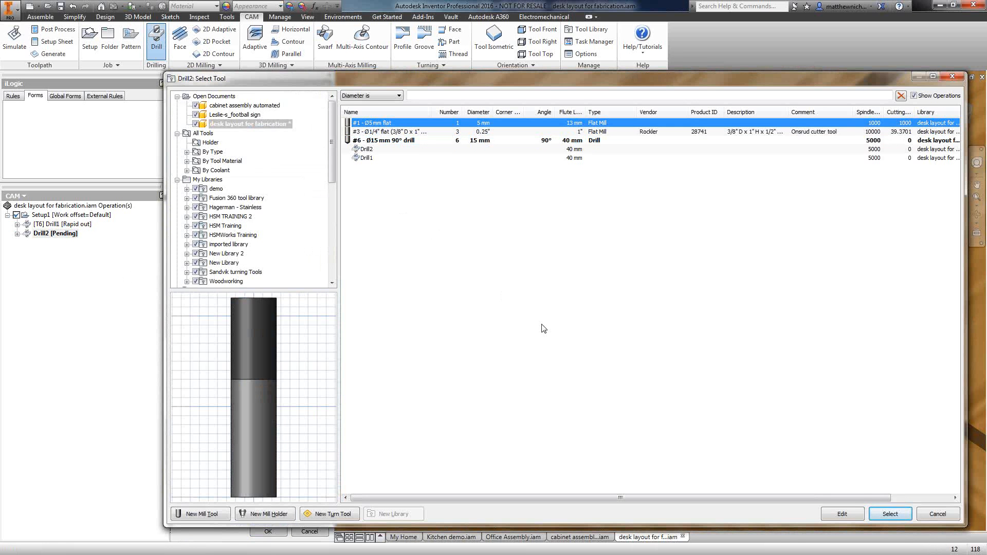
pyautogui.click(900, 515)
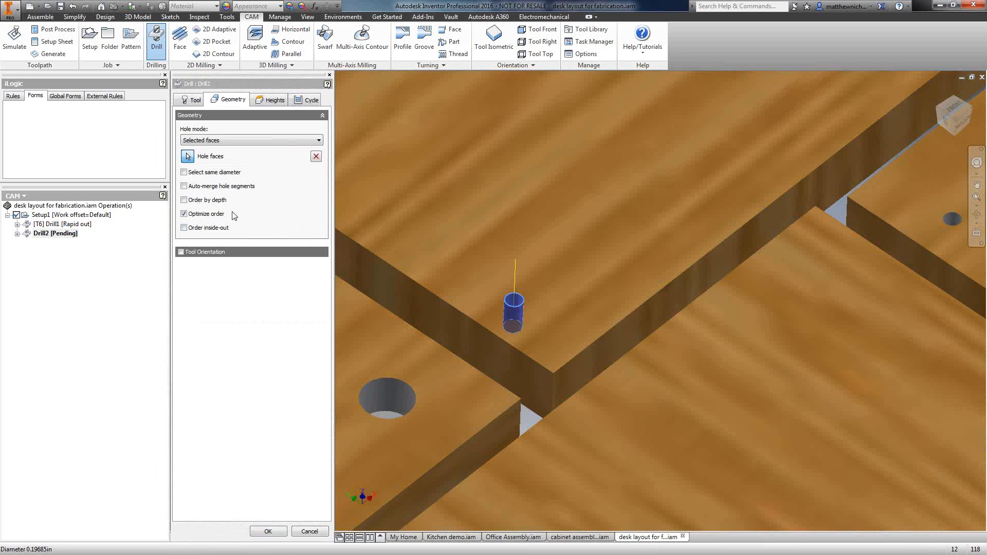
# Enable Select same diameter for the chosen small hole face and generate the second drilling toolpath
pyautogui.click(184, 172)
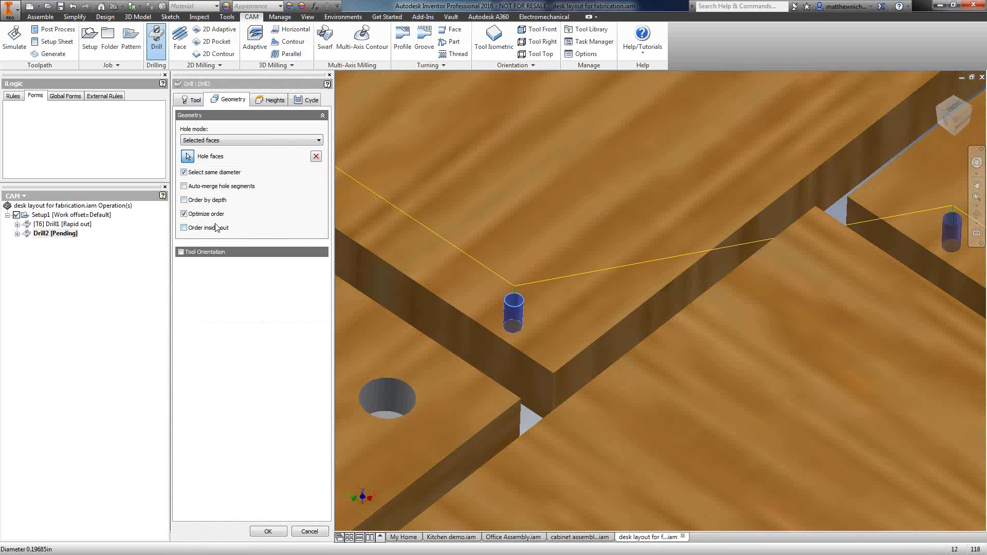
pyautogui.scroll(-5, 493, 307)
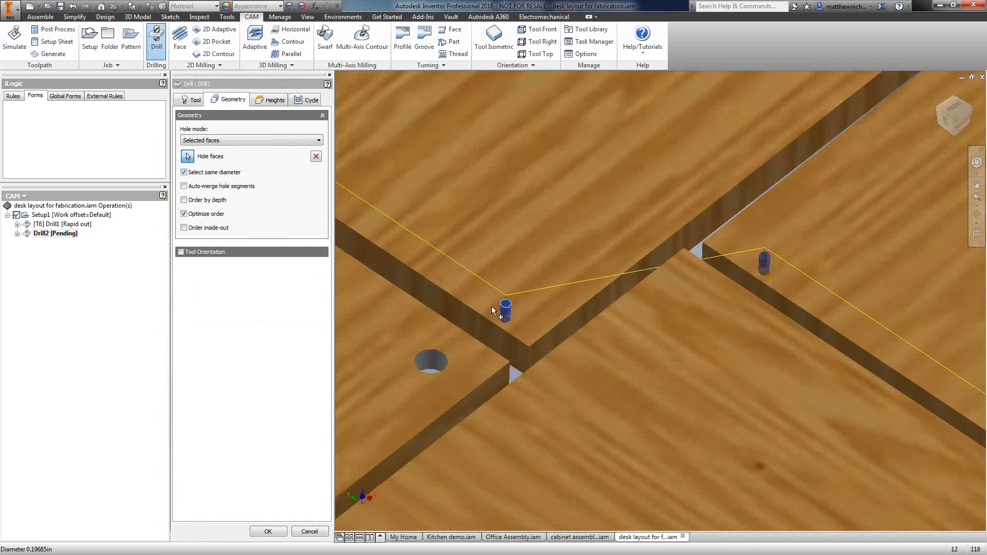
pyautogui.scroll(-3, 496, 310)
pyautogui.moveTo(496, 310); pyautogui.dragTo(536, 260, button='middle')
pyautogui.click(283, 532)
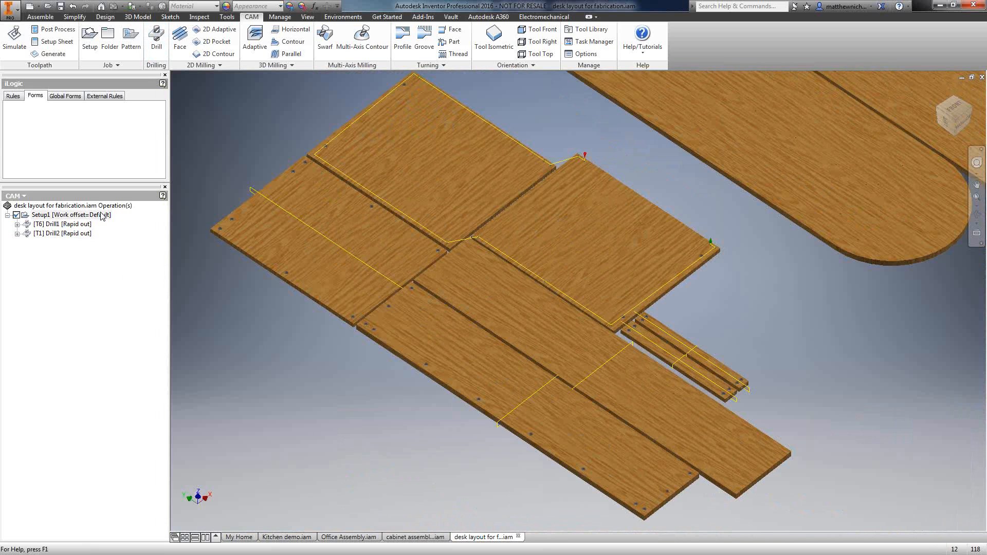
# Simulate all Setup1 operations with the toolpath hidden and the stock shown
pyautogui.click(102, 216)
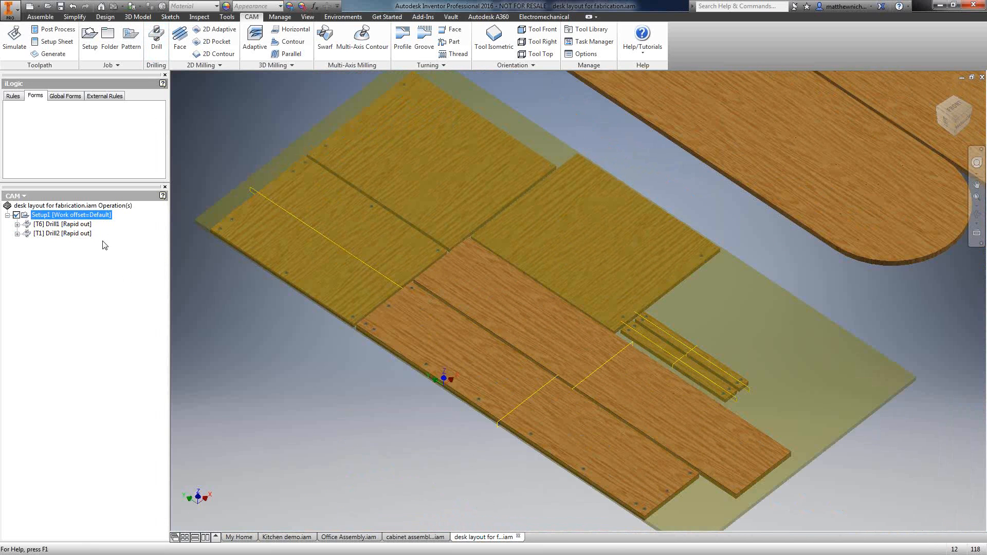
pyautogui.click(15, 44)
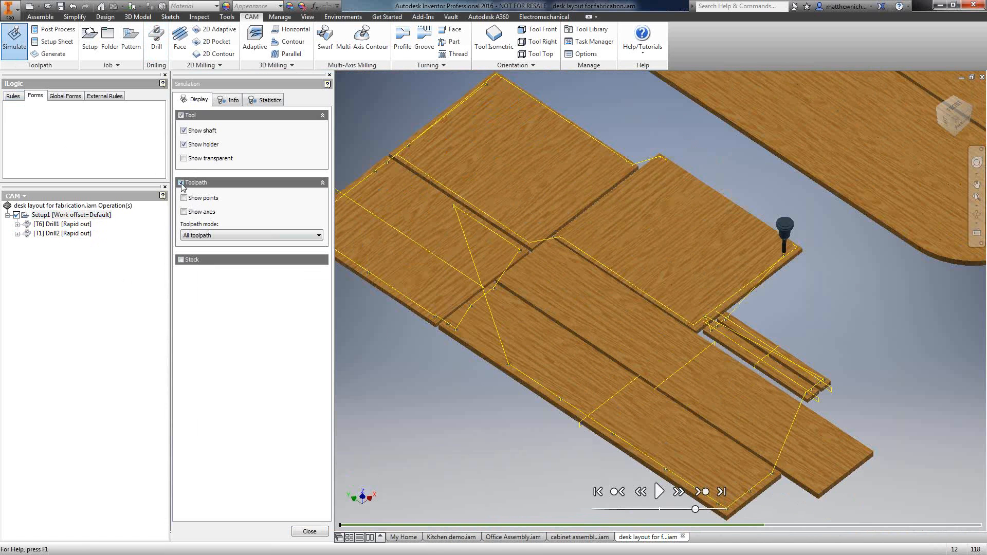
pyautogui.click(181, 182)
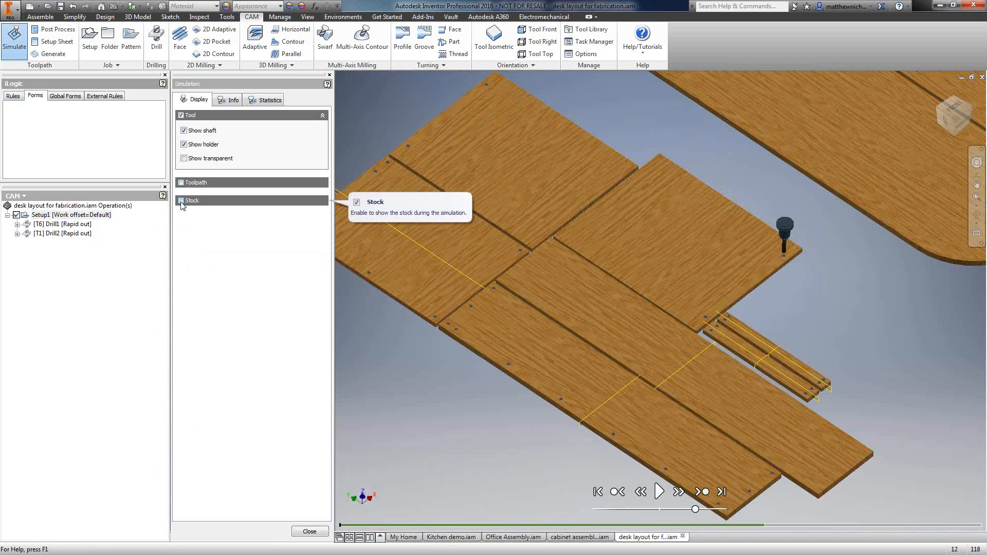
pyautogui.click(181, 201)
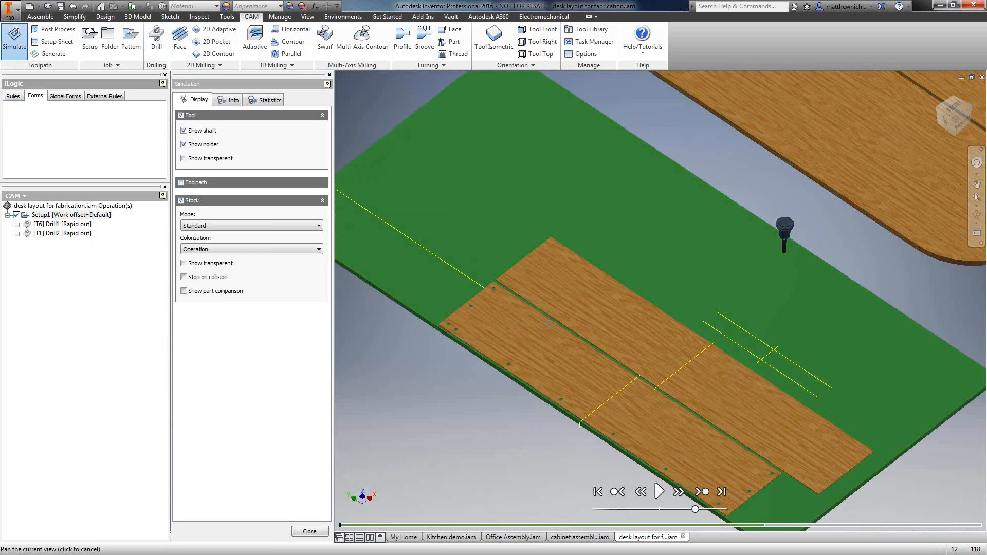
pyautogui.moveTo(548, 322)
pyautogui.mouseDown(button='middle')
pyautogui.moveTo(559, 314)
pyautogui.moveTo(565, 329)
pyautogui.mouseUp(button='middle')
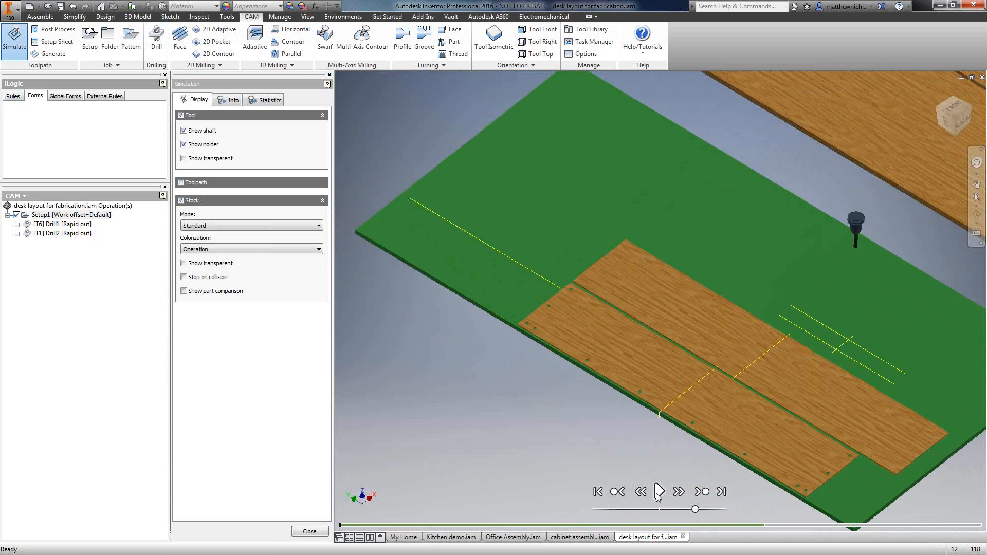
pyautogui.click(658, 492)
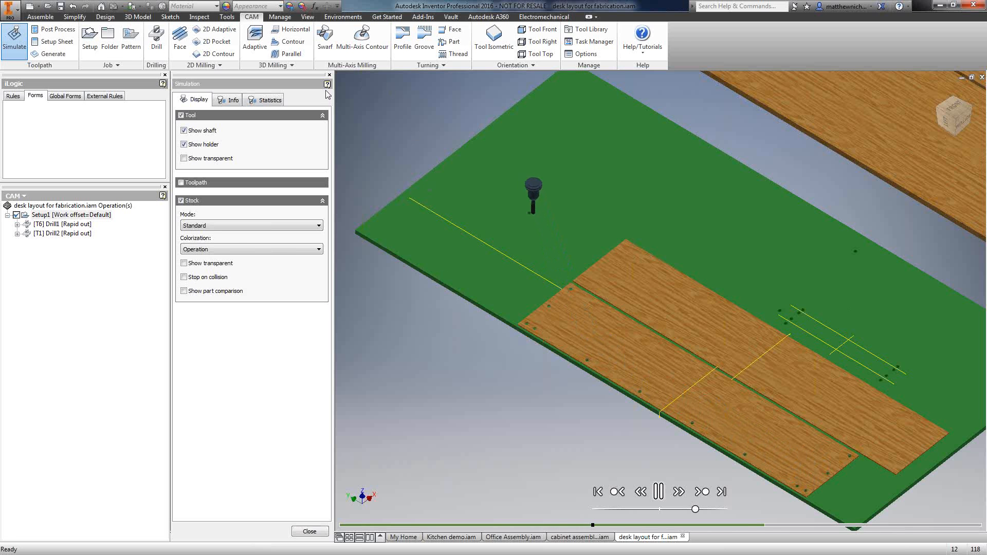
# Review the simulation's position, collision and machining time information, and close the simulation
pyautogui.click(216, 101)
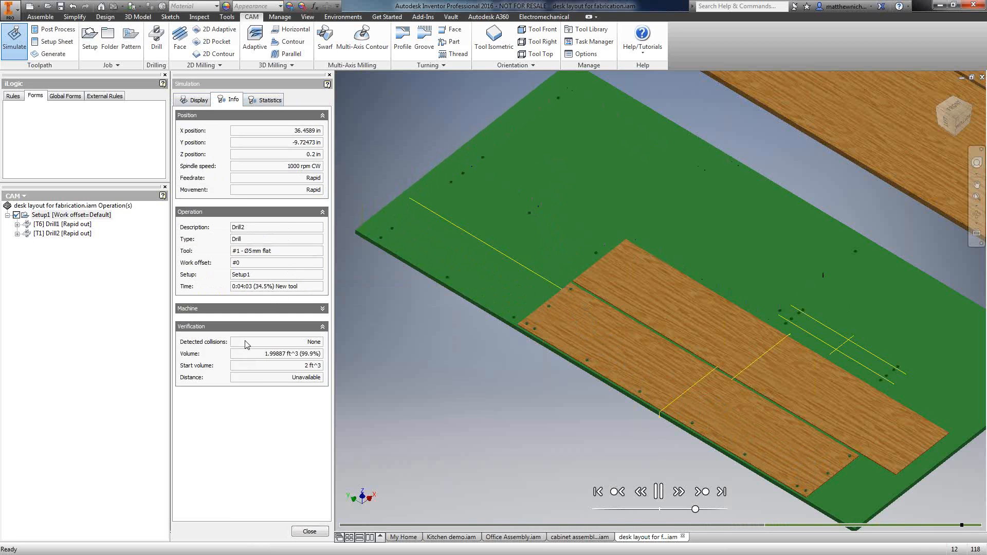
pyautogui.click(265, 104)
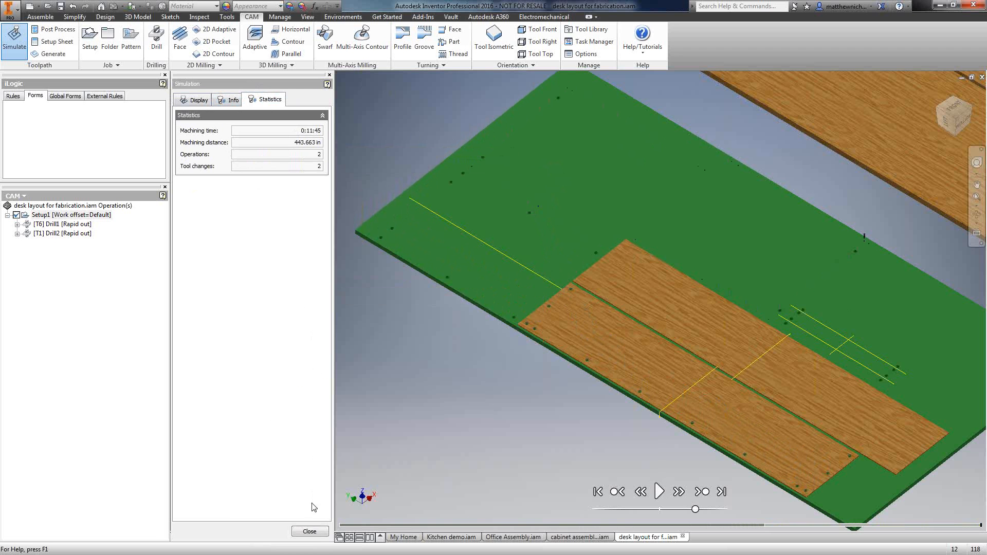
pyautogui.click(310, 531)
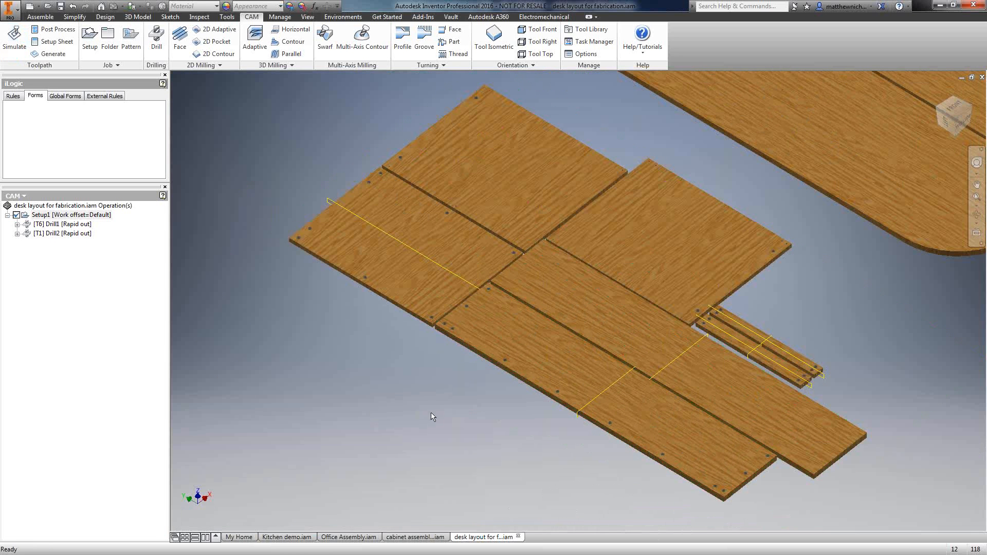
# Start a 2D Contour operation with tool #1, the Ø5 mm flat mill, and select the bottom outlines of the first three panels
pyautogui.moveTo(419, 411); pyautogui.dragTo(392, 415, button='middle')
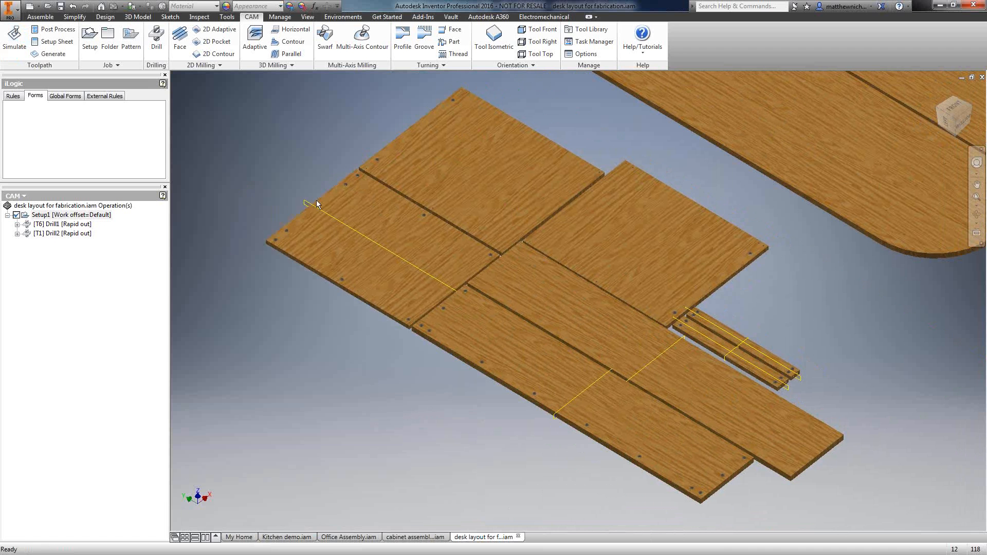
pyautogui.click(219, 54)
pyautogui.moveTo(463, 448); pyautogui.dragTo(430, 405, button='middle')
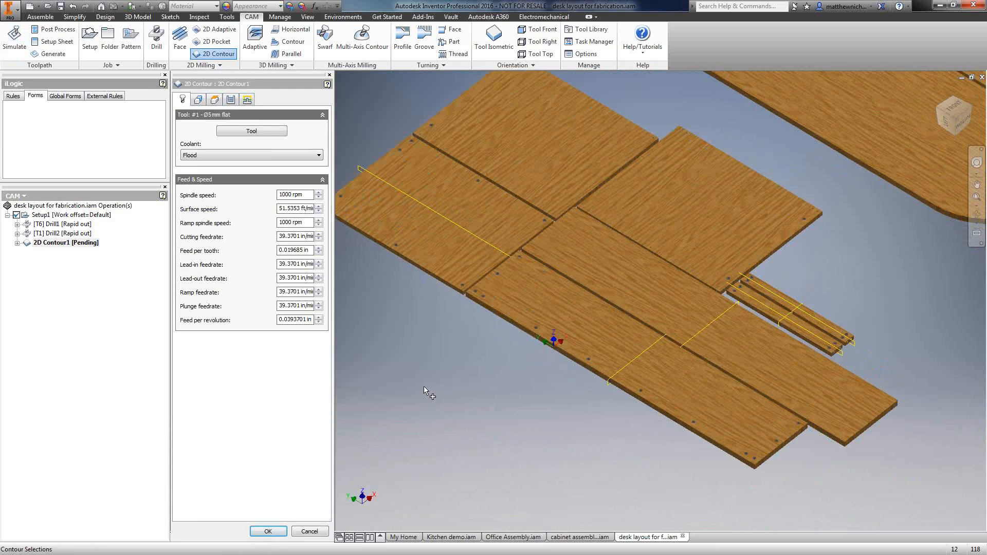
pyautogui.keyDown('shift'); pyautogui.moveTo(424, 373); pyautogui.dragTo(422, 370, button='middle'); pyautogui.keyUp('shift')
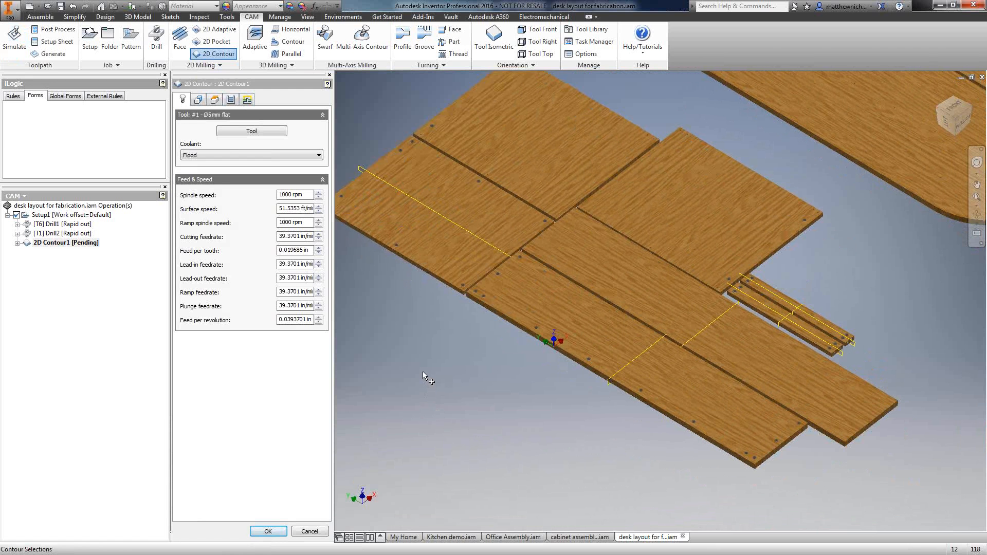
pyautogui.click(458, 295)
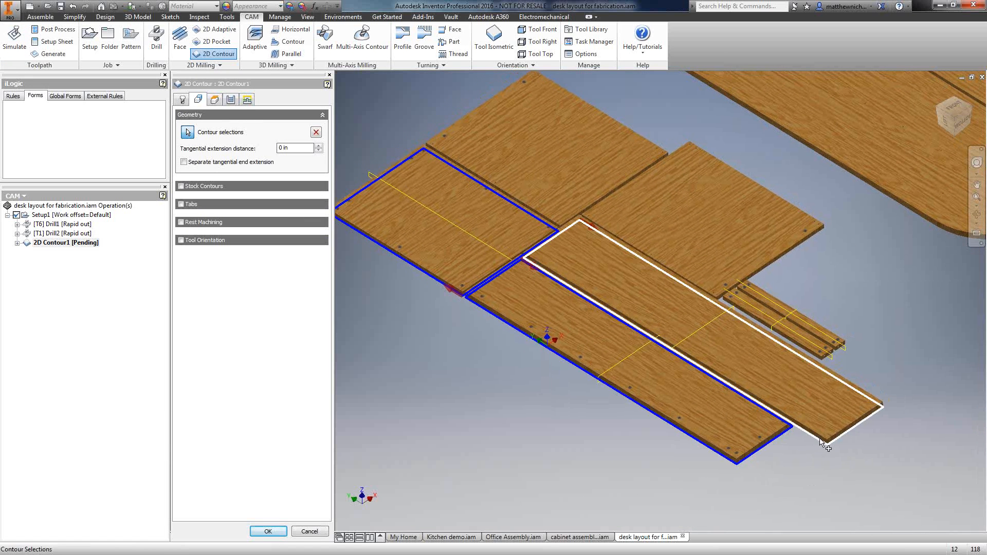
pyautogui.click(828, 446)
# Add the bottom outlines of the remaining panels and the two narrow strips to the contour selection and generate the toolpath
pyautogui.keyDown('shift'); pyautogui.moveTo(810, 420); pyautogui.dragTo(744, 412, button='middle'); pyautogui.keyUp('shift')
pyautogui.click(739, 320)
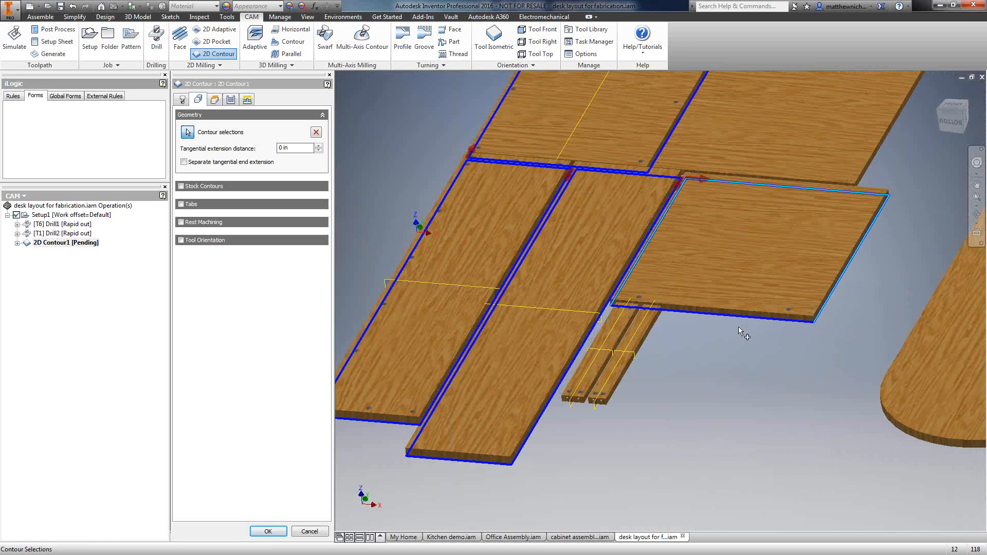
pyautogui.click(660, 319)
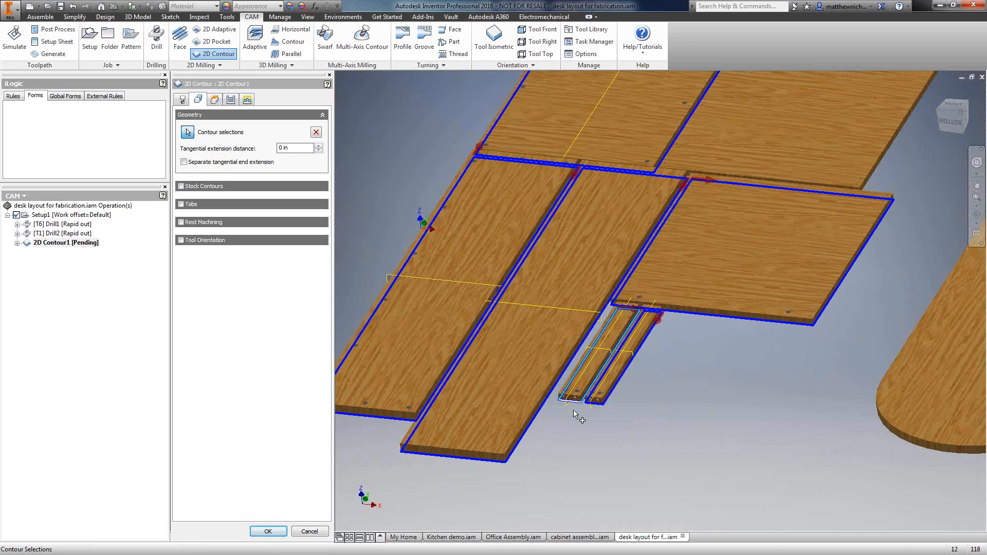
pyautogui.keyDown('shift'); pyautogui.moveTo(751, 352); pyautogui.dragTo(756, 317, button='middle'); pyautogui.keyUp('shift')
pyautogui.click(857, 200)
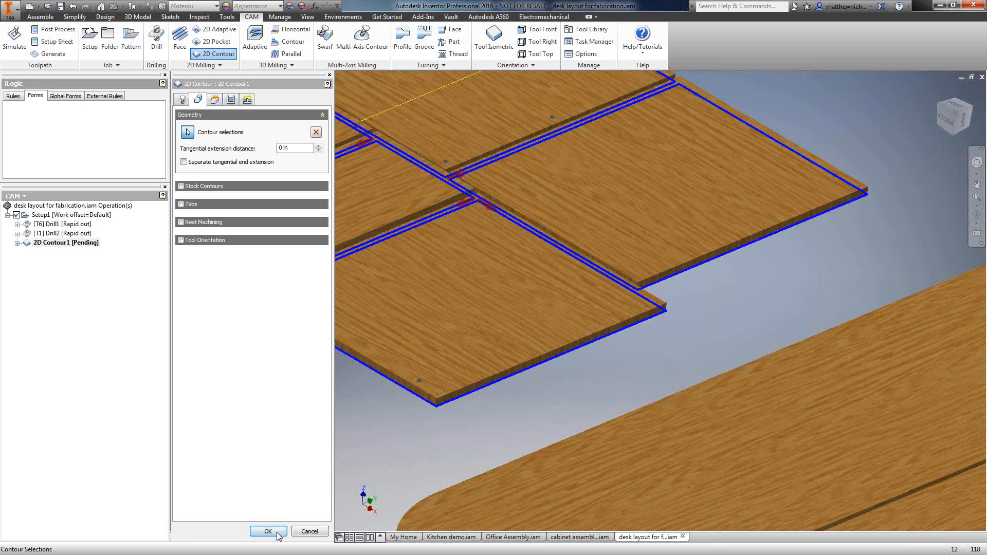
pyautogui.click(277, 528)
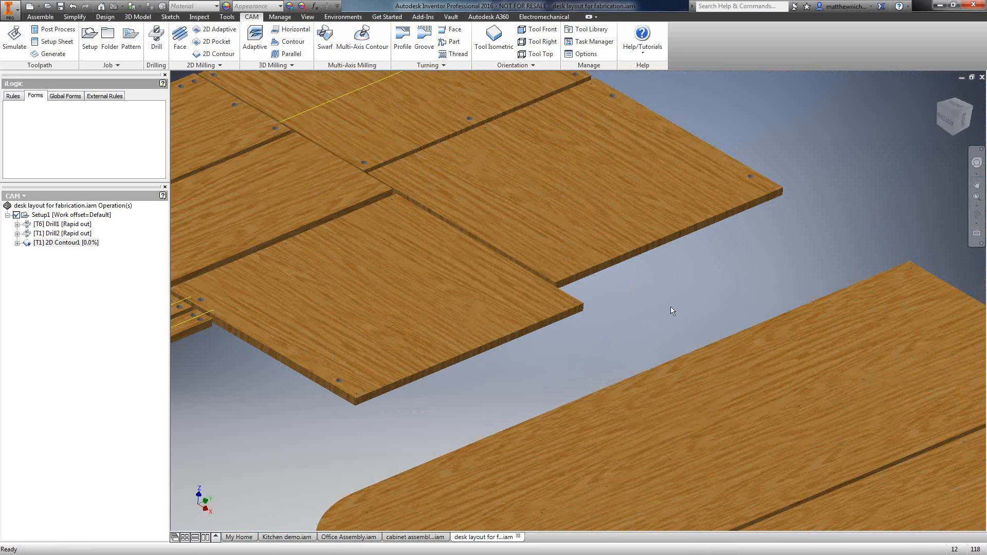
# Create a second milling setup with the round-ended panel and the adjacent rectangular panel as its model
pyautogui.scroll(-4, 671, 307)
pyautogui.keyDown('shift'); pyautogui.moveTo(671, 307); pyautogui.dragTo(631, 434, button='middle'); pyautogui.keyUp('shift')
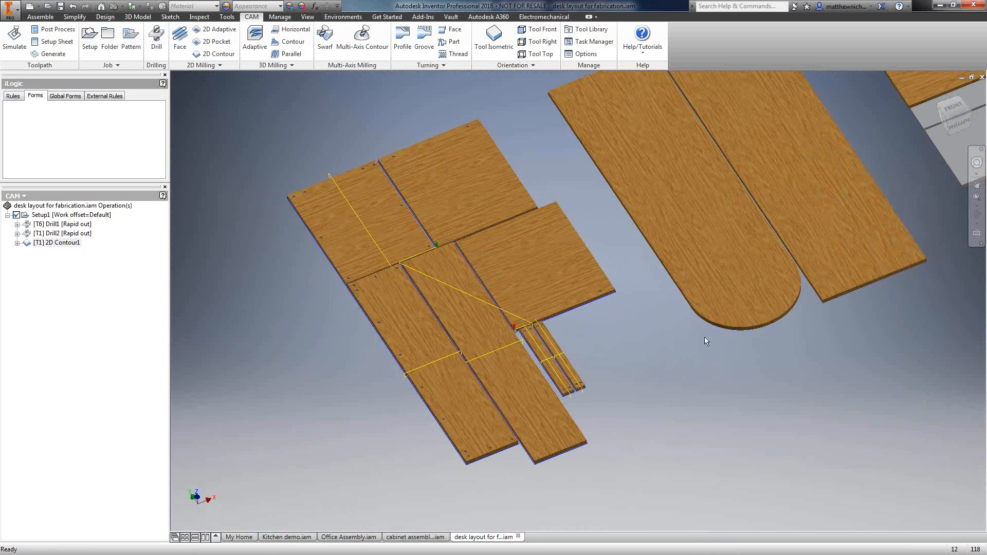
pyautogui.moveTo(705, 337); pyautogui.dragTo(628, 364, button='middle')
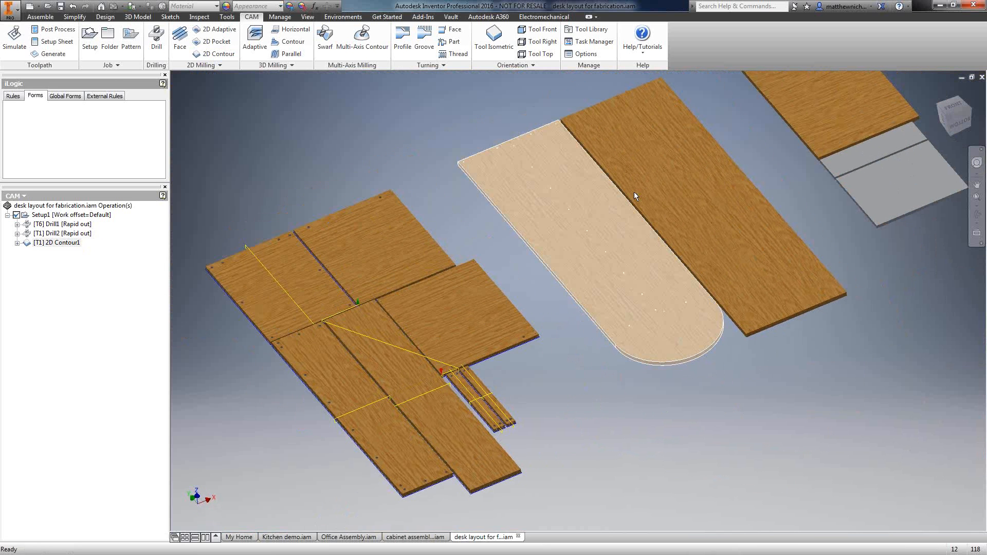
pyautogui.click(94, 43)
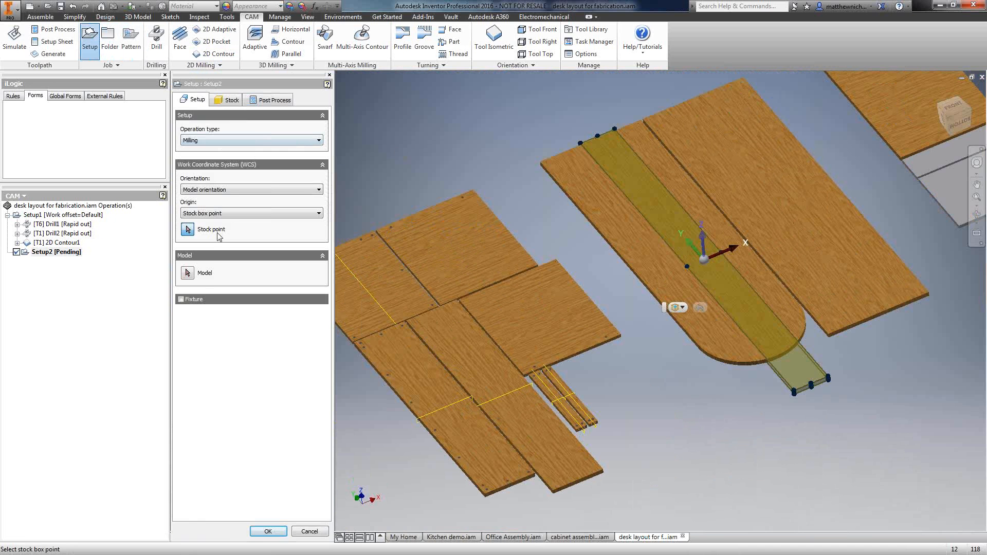
pyautogui.click(743, 208)
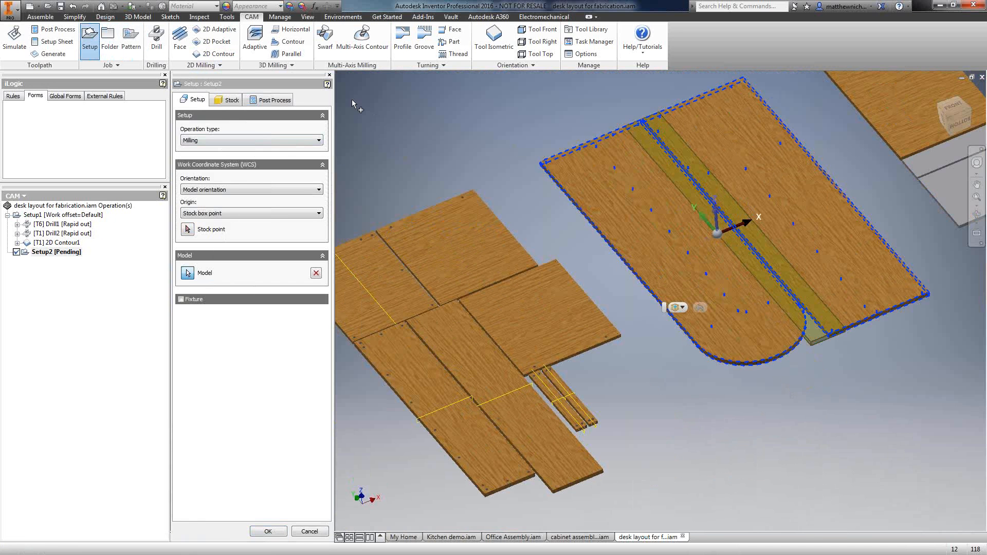
# Define the second setup's stock as a fixed size box 48 in wide and 8 ft deep, with the model centered in X
pyautogui.click(222, 102)
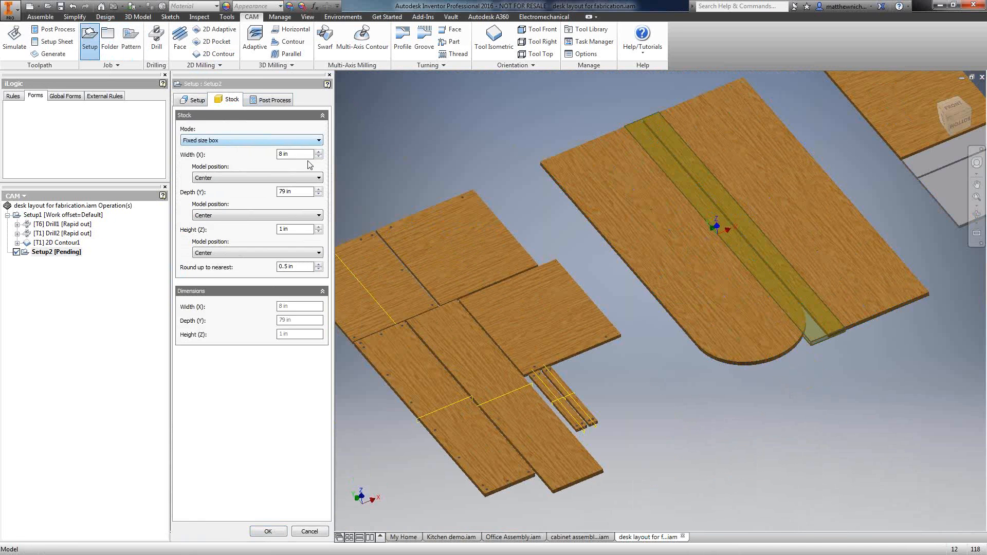
pyautogui.click(298, 156)
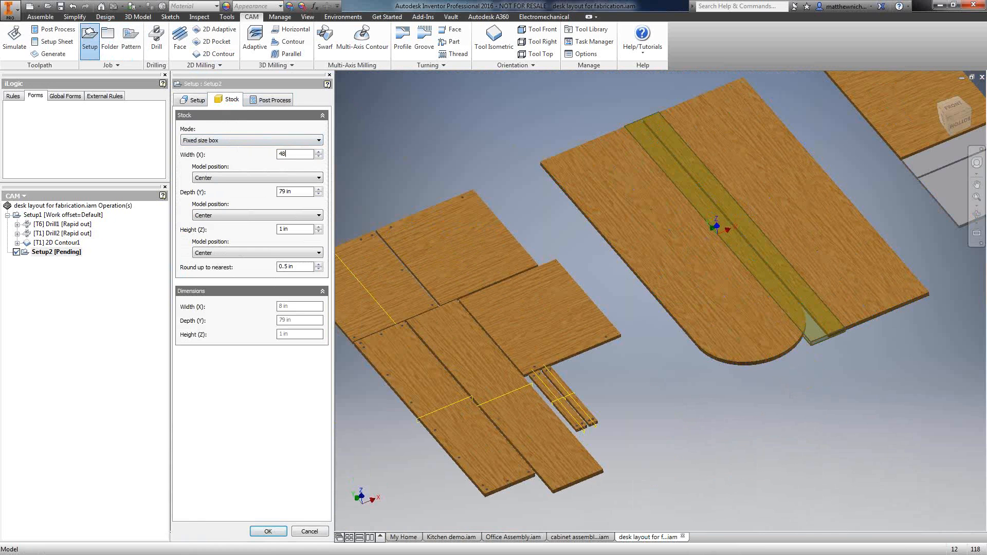
pyautogui.press('Tab')
pyautogui.press('Tab')
pyautogui.write('8ft')
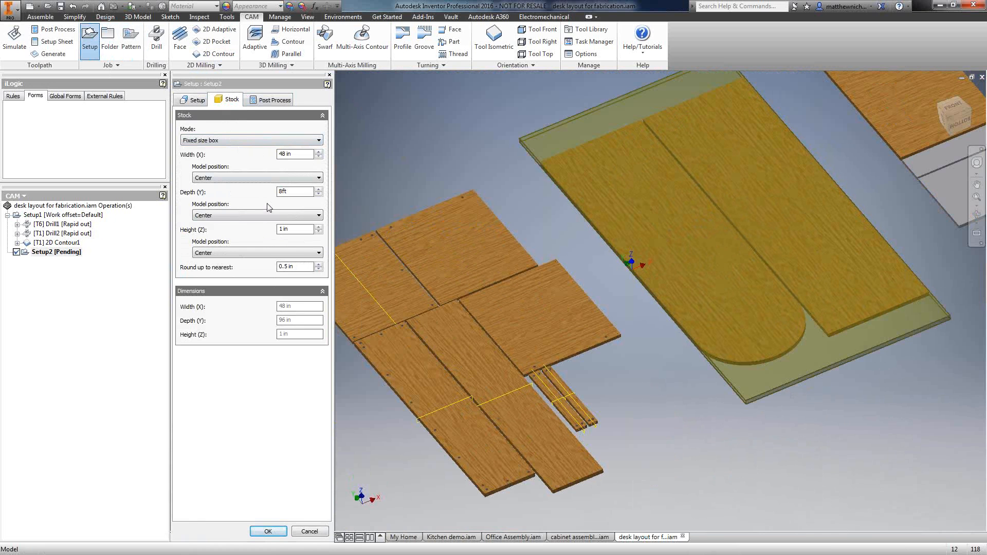
pyautogui.click(264, 178)
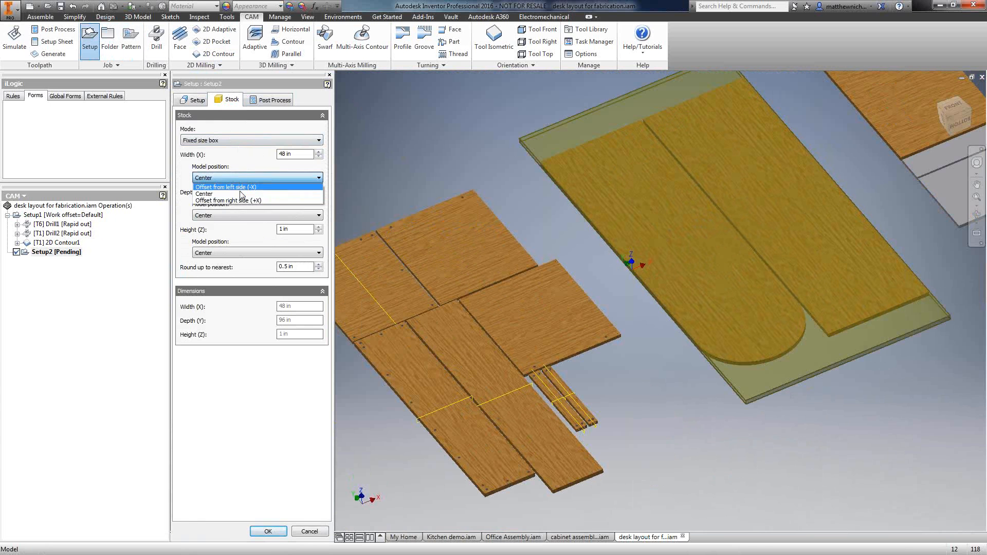
pyautogui.click(239, 200)
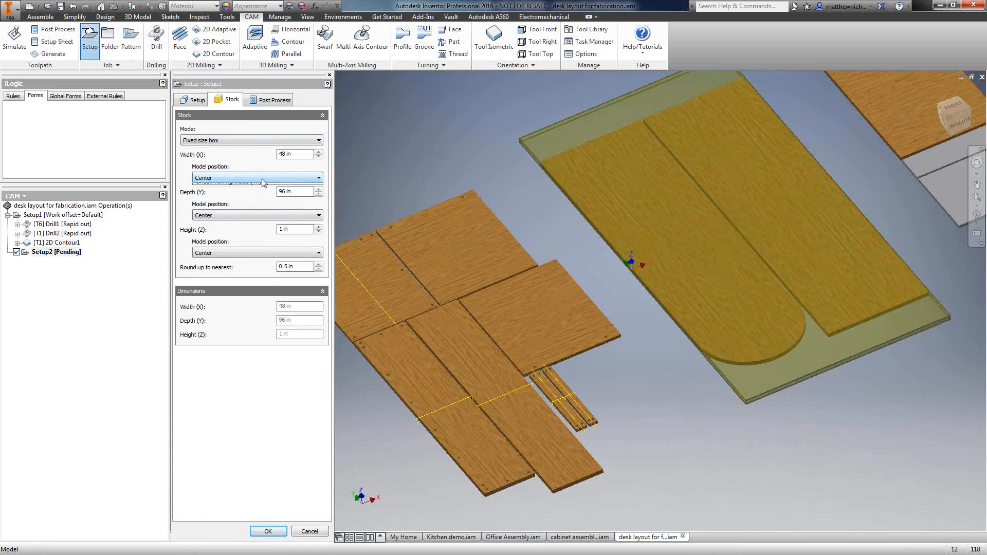
# Offset the model in the second setup's stock 0.25 in from the left side (-X) and 0.25 in from the back side (+Y), and accept the setup
pyautogui.click(267, 178)
pyautogui.click(255, 187)
pyautogui.click(311, 192)
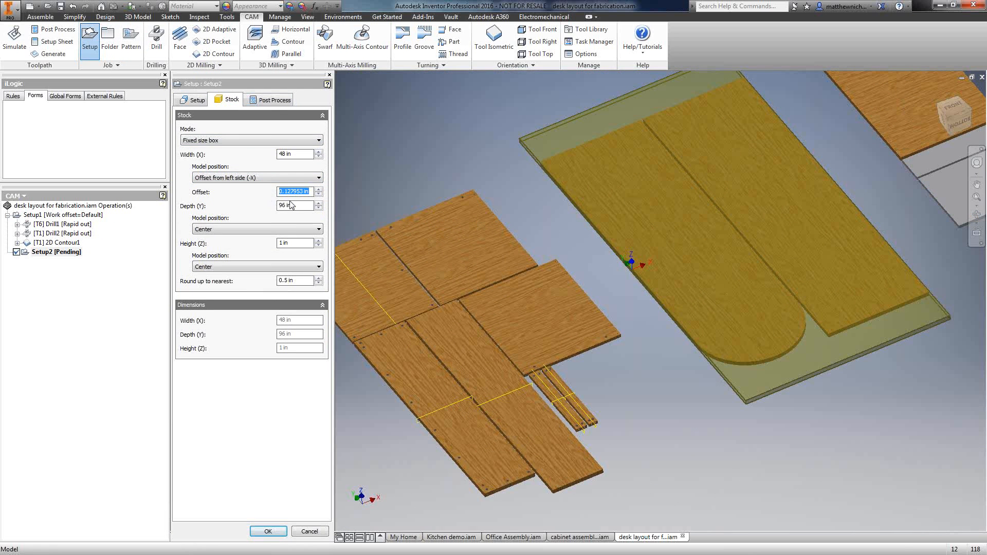
pyautogui.write('.25')
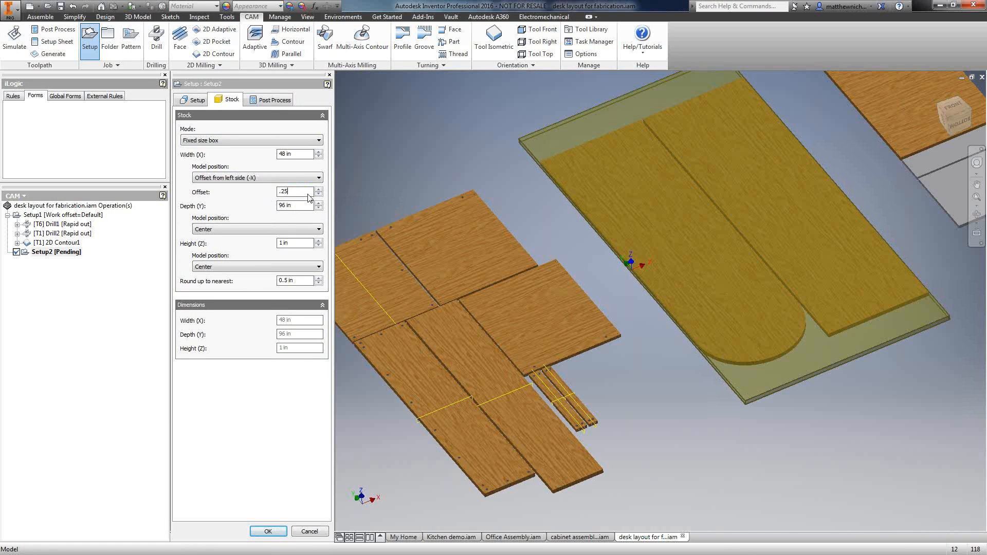
pyautogui.click(267, 228)
pyautogui.click(263, 240)
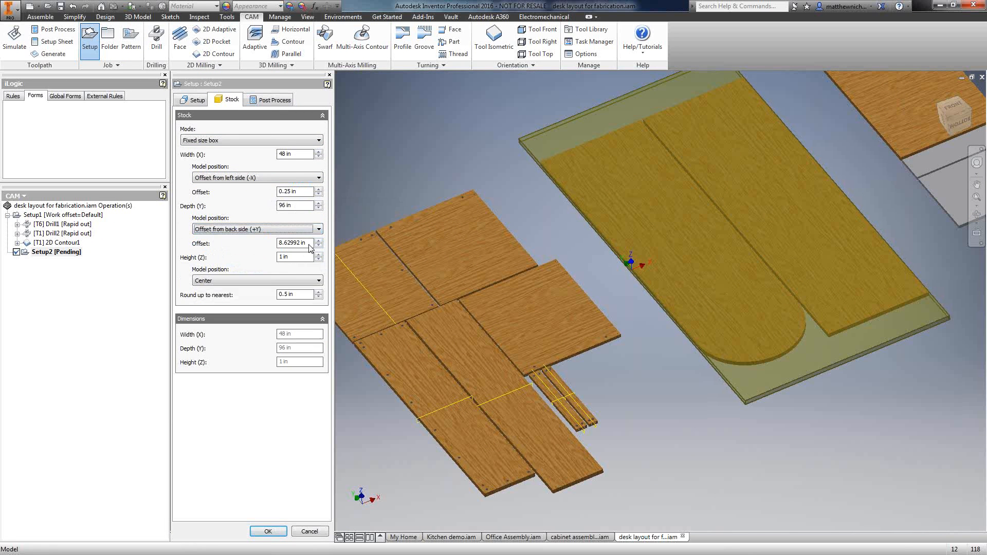
pyautogui.moveTo(309, 244); pyautogui.dragTo(266, 244)
pyautogui.write('.25')
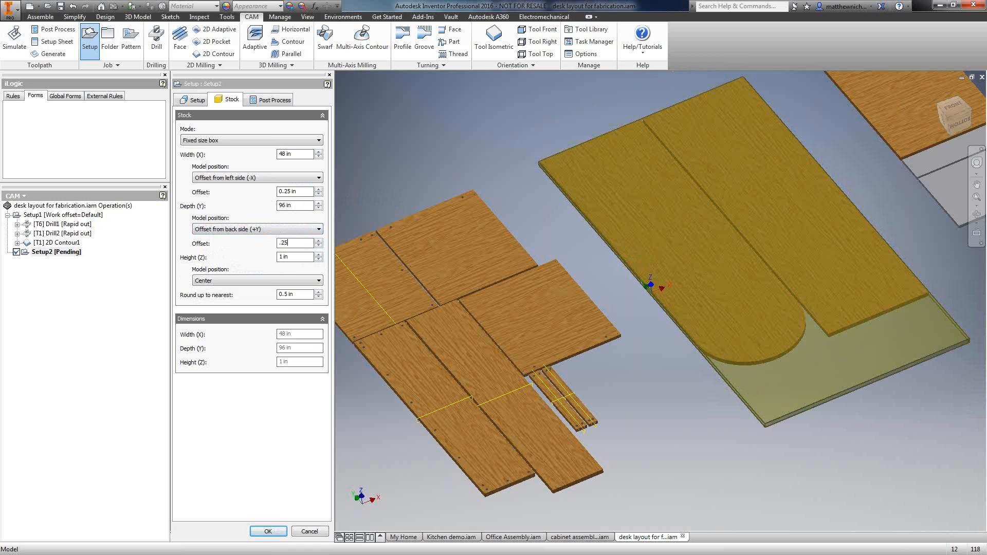
pyautogui.click(270, 534)
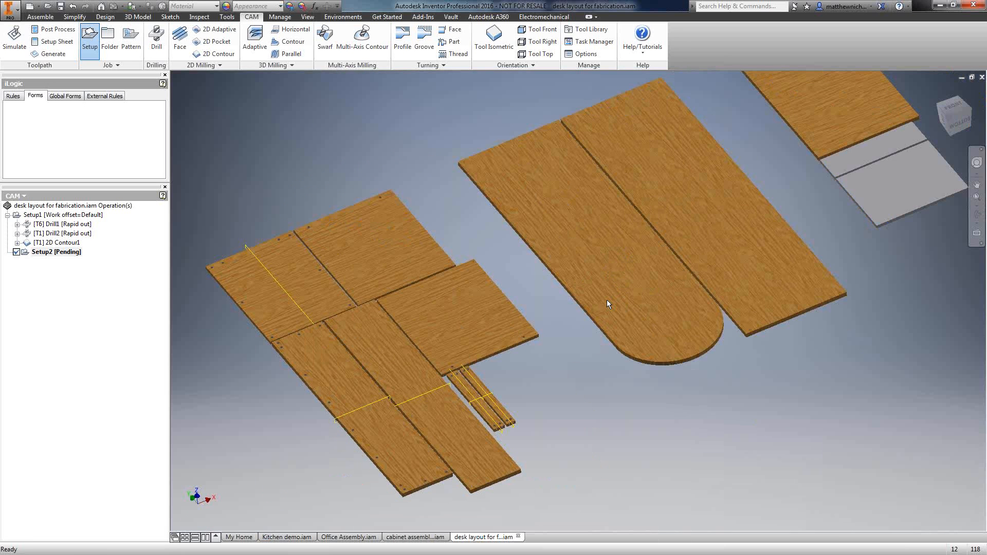
# Copy the Drill2 operation from the first setup and paste it into the second setup
pyautogui.moveTo(607, 301); pyautogui.dragTo(547, 307, button='middle')
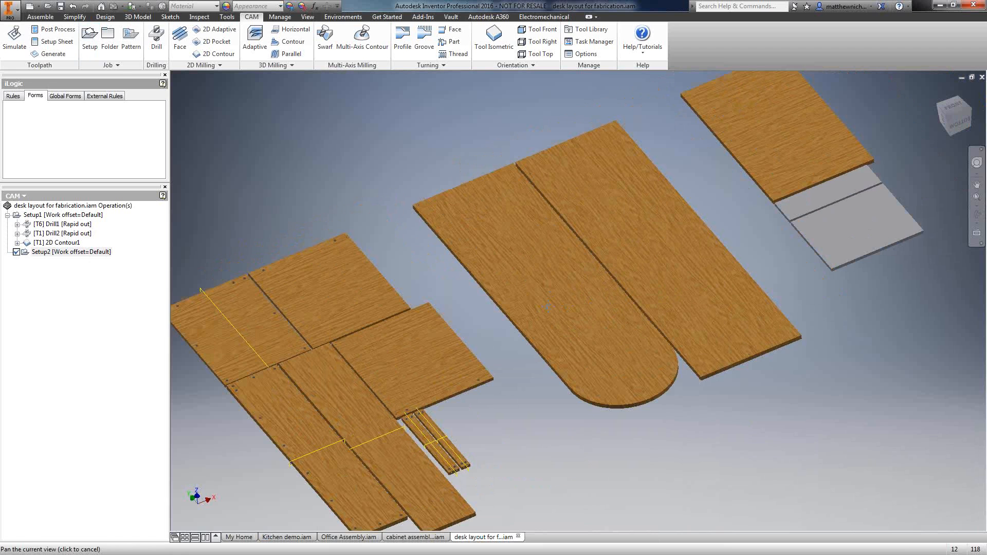
pyautogui.scroll(5, 425, 205)
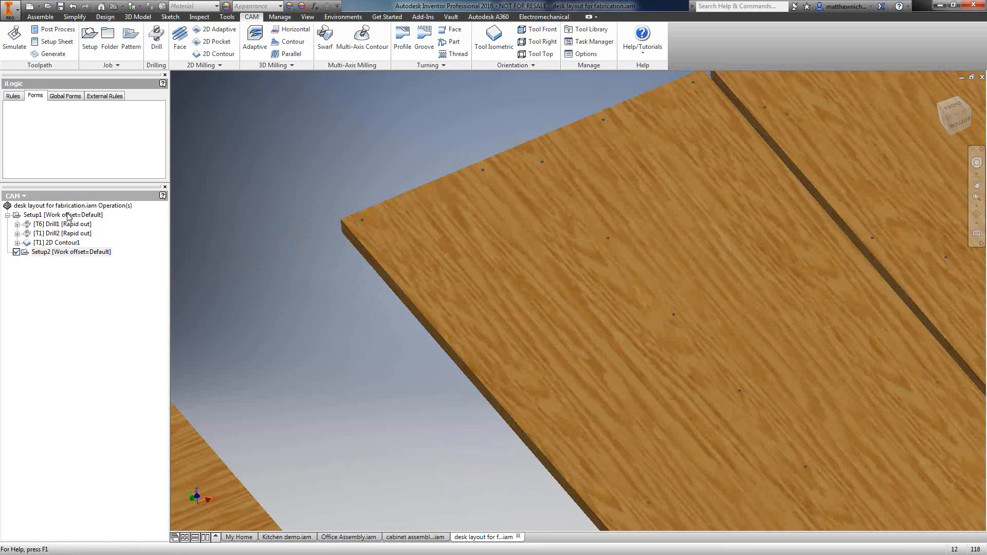
pyautogui.click(66, 234)
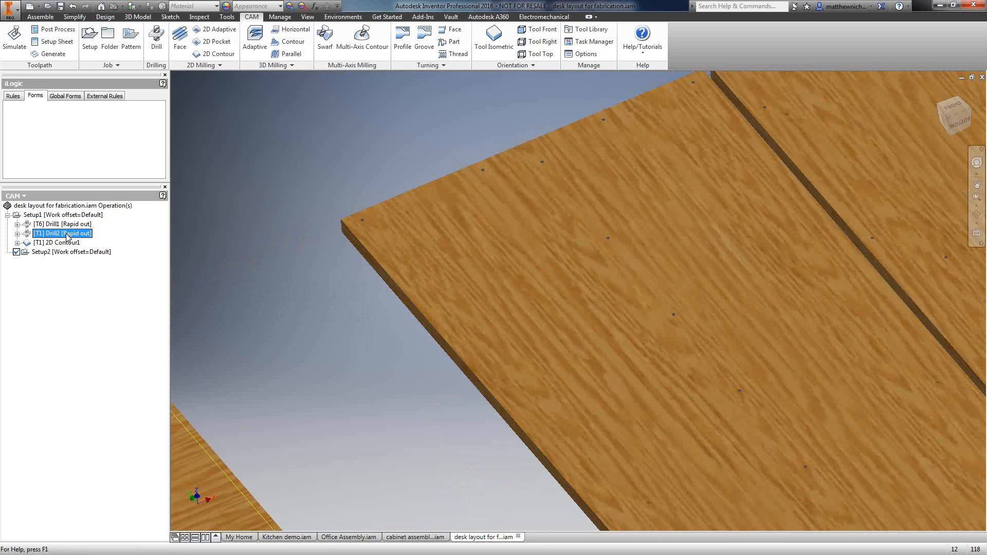
pyautogui.rightClick(67, 236)
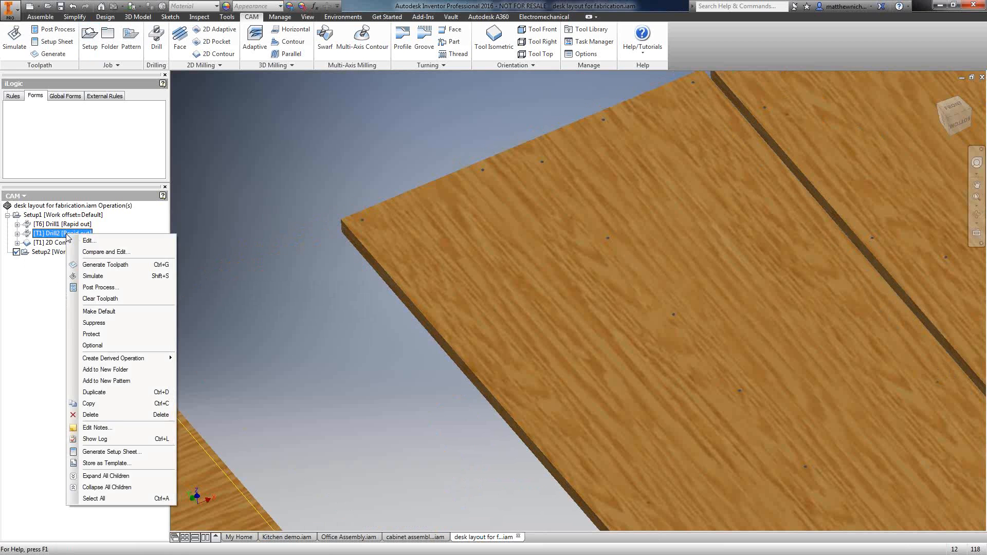
pyautogui.click(118, 407)
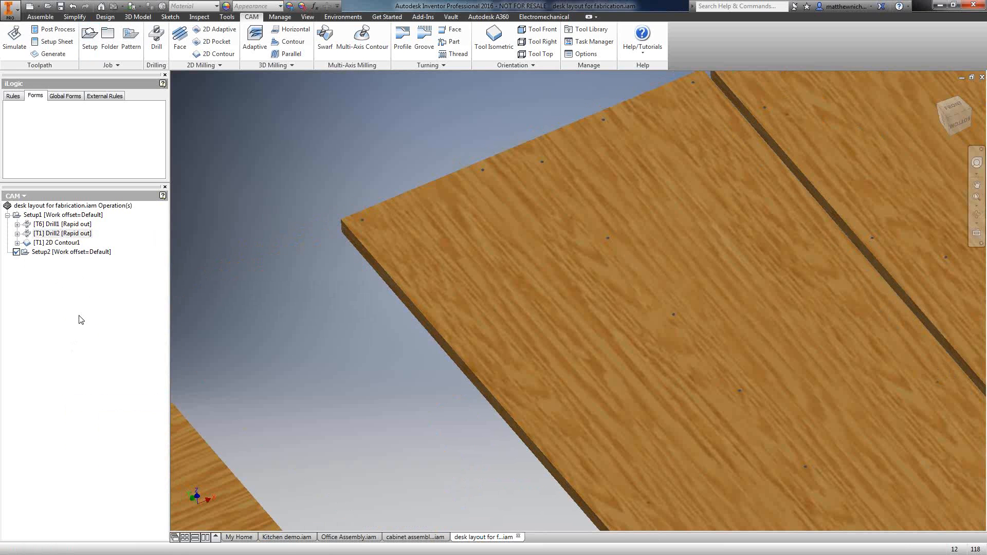
pyautogui.rightClick(75, 286)
pyautogui.click(99, 350)
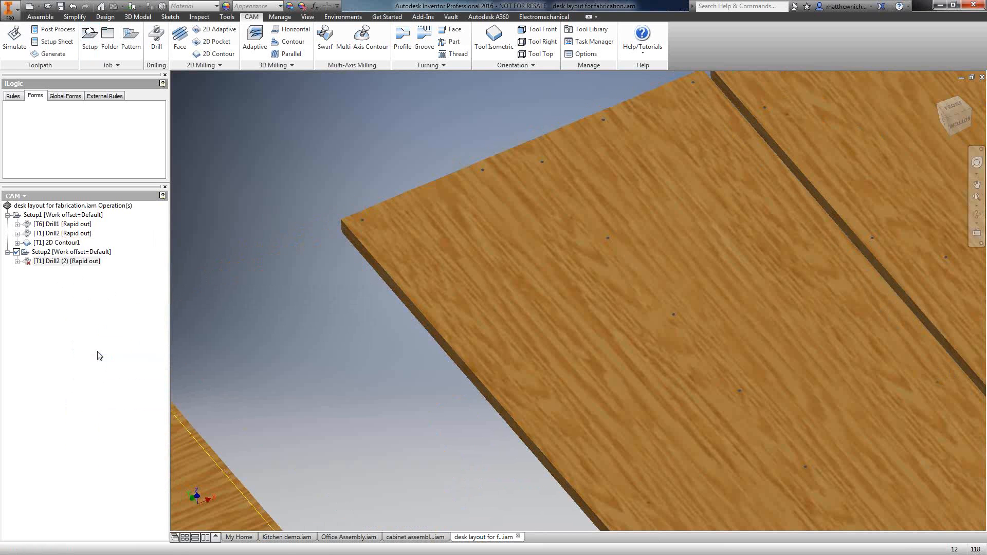
# Edit the copied drill operation to use the corner hole of the round-ended panel and all holes of the same diameter, and generate its toolpath
pyautogui.rightClick(72, 262)
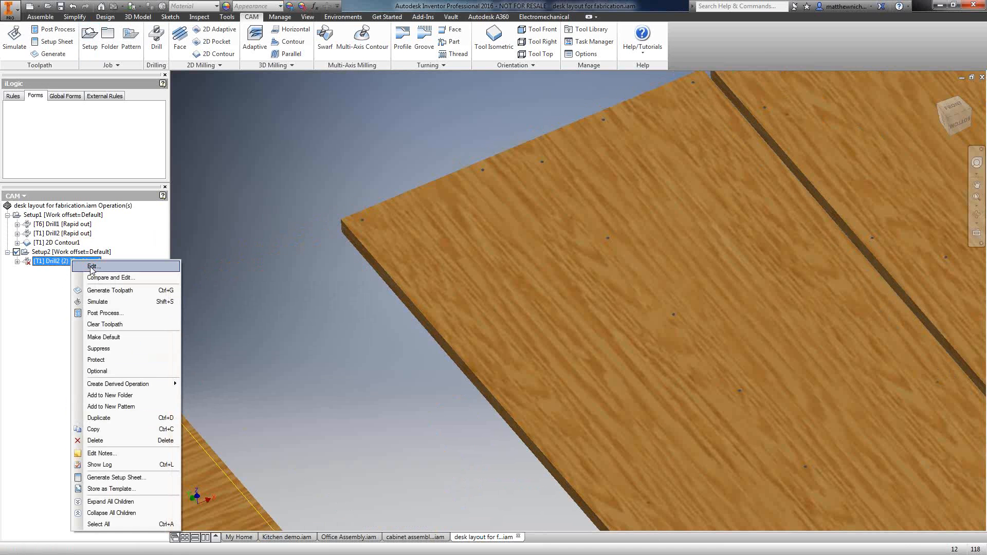
pyautogui.click(92, 267)
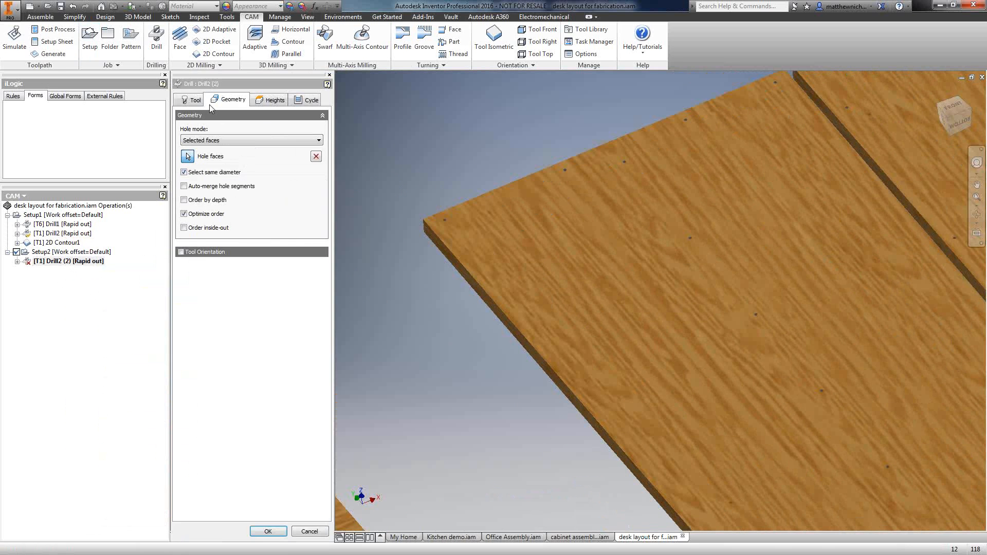
pyautogui.scroll(6, 453, 220)
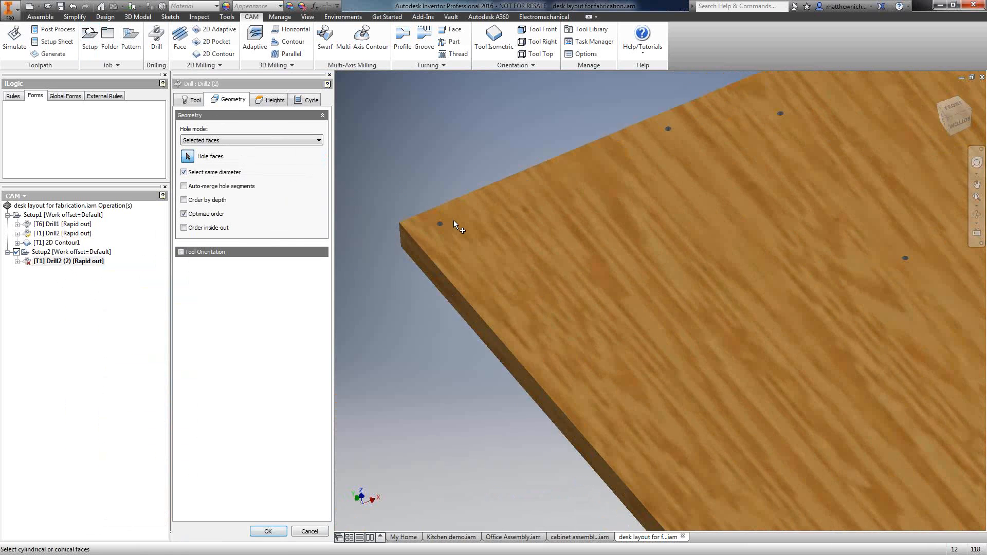
pyautogui.click(372, 236)
pyautogui.scroll(-6, 403, 313)
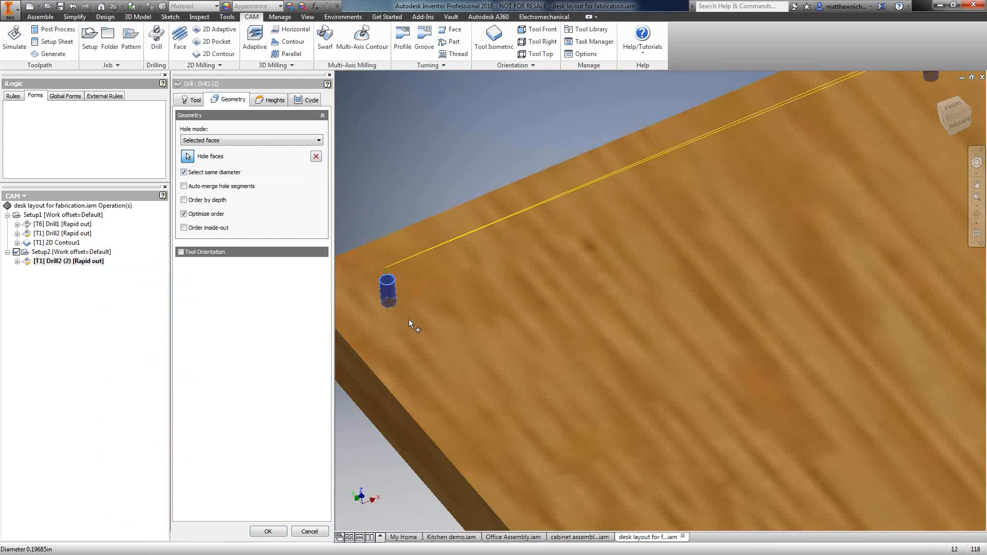
pyautogui.moveTo(577, 386); pyautogui.dragTo(492, 210, button='middle')
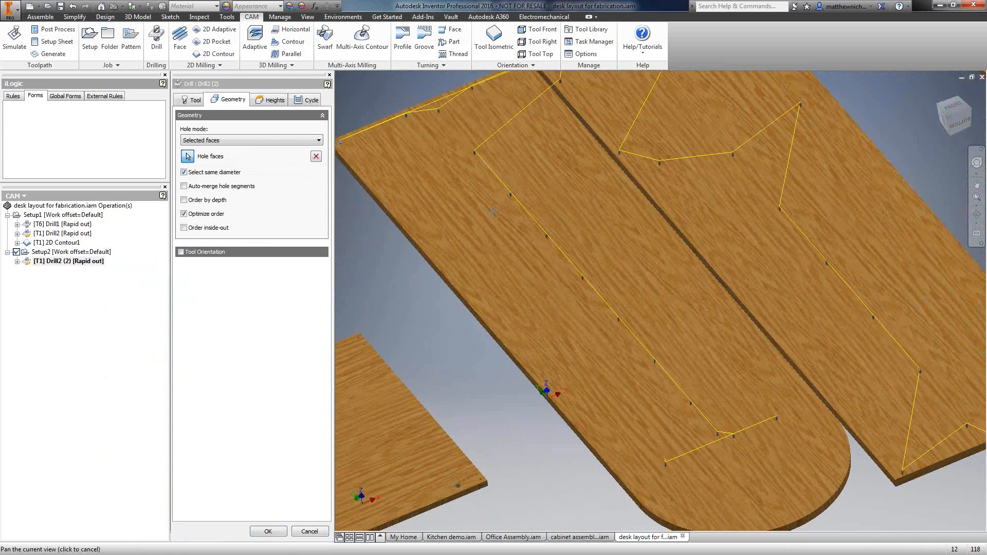
pyautogui.scroll(-2, 580, 269)
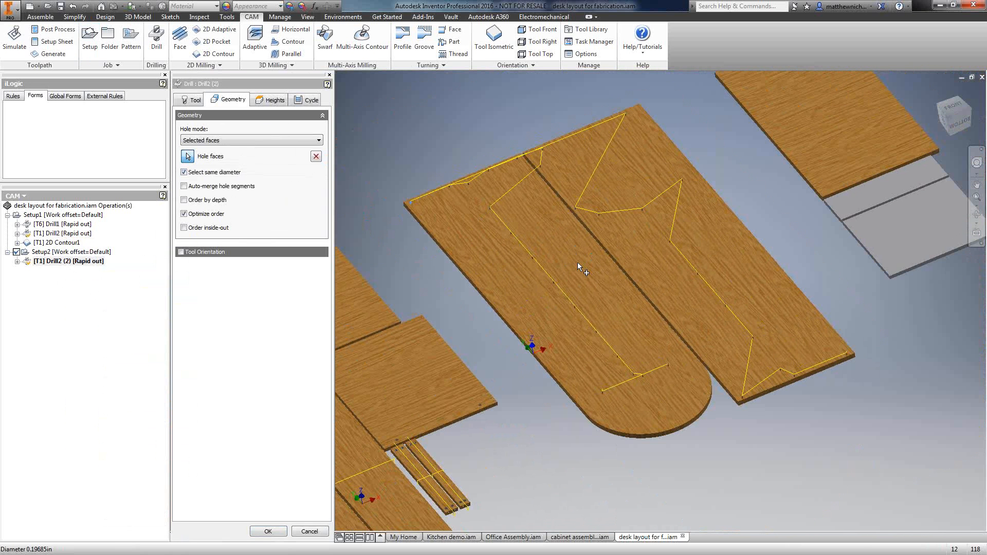
pyautogui.click(269, 532)
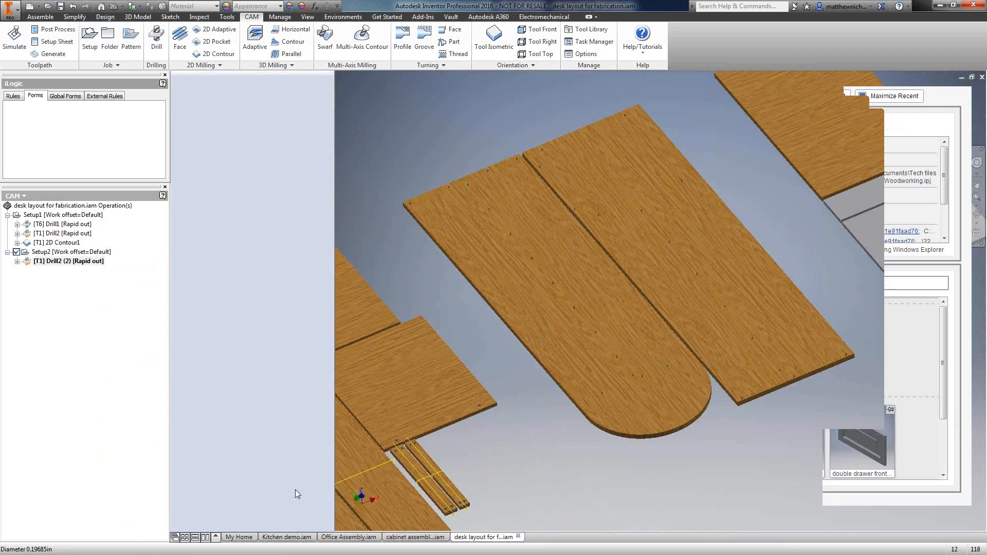
# Add the Drill3 operation from the CAM and Dowel template to the second setup
pyautogui.rightClick(70, 253)
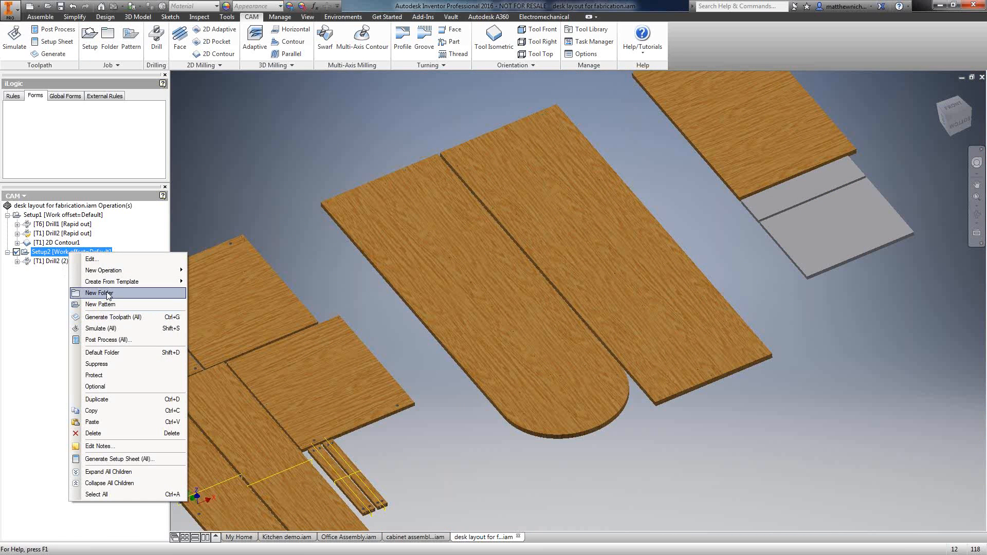
pyautogui.moveTo(129, 270)
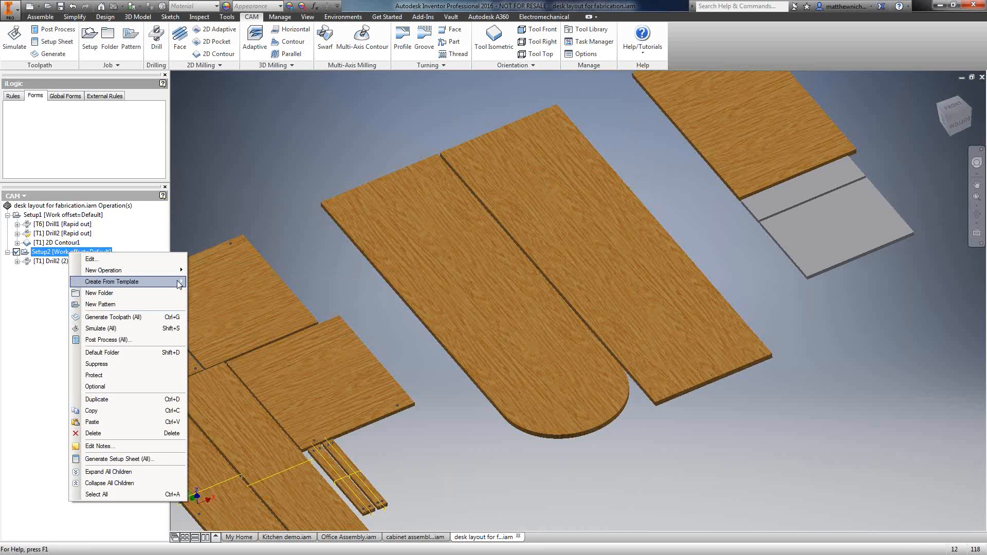
pyautogui.moveTo(178, 285)
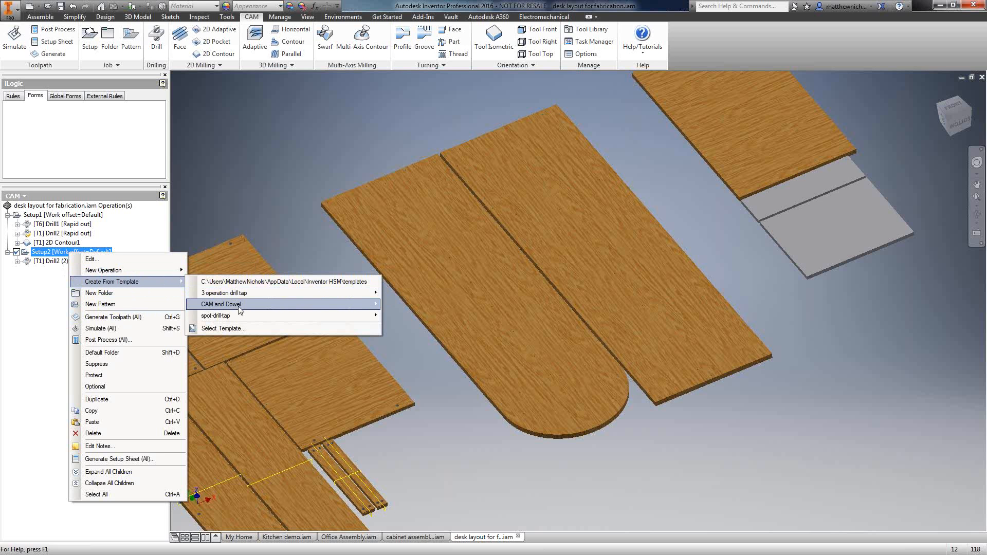
pyautogui.moveTo(240, 308)
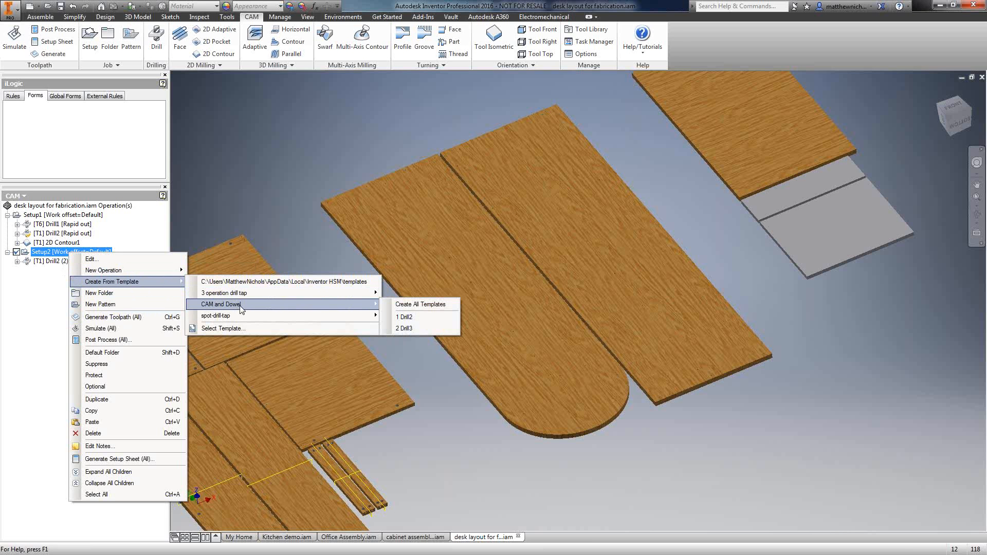
pyautogui.click(410, 329)
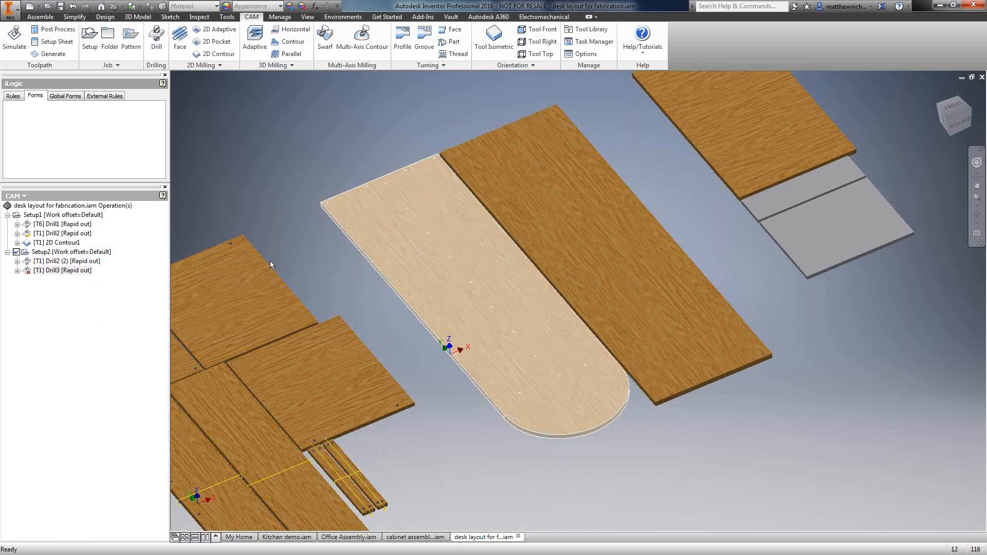
# Assign the round-ended panel's corner hole and all same-diameter holes to Drill3, generate its toolpath, and preview the copied drill operation's path
pyautogui.rightClick(74, 272)
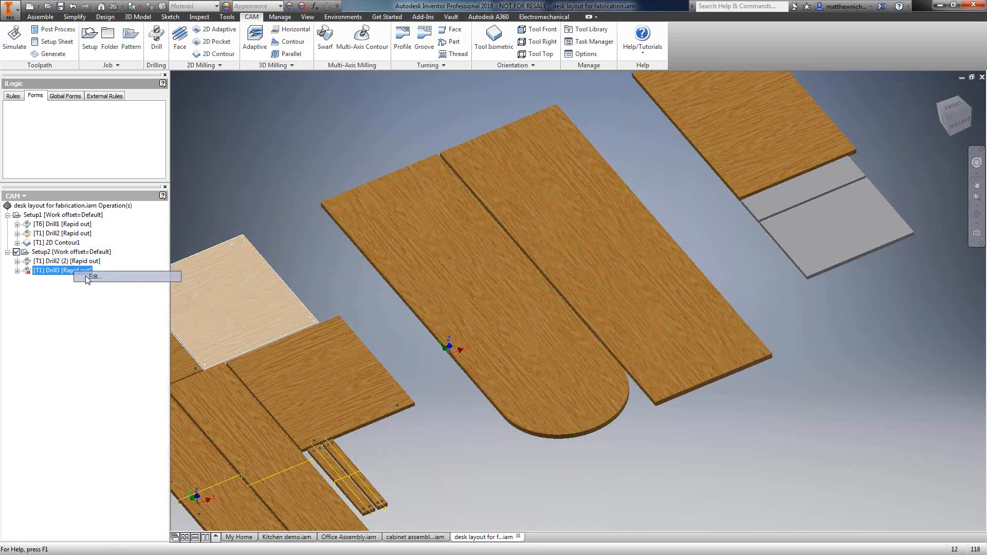
pyautogui.click(88, 277)
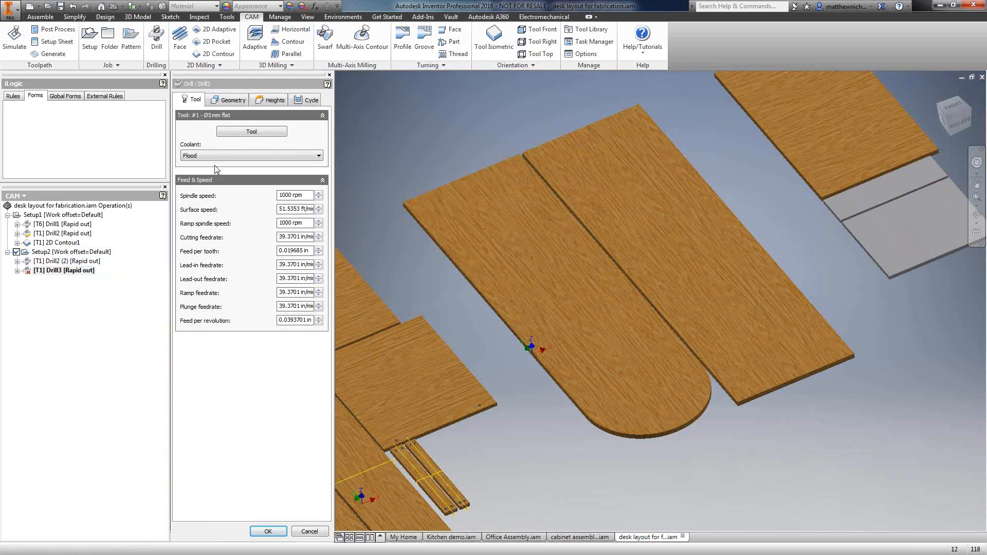
pyautogui.click(229, 99)
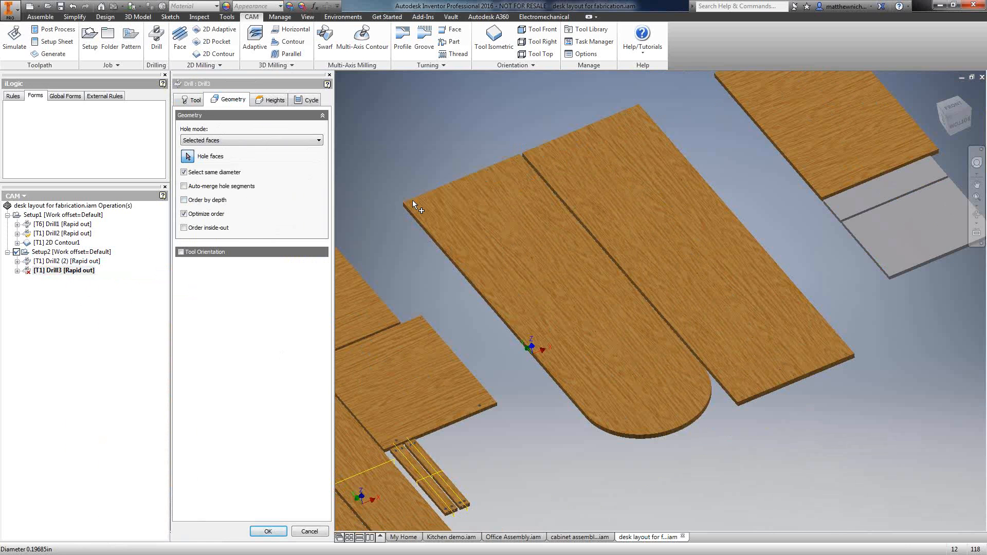
pyautogui.scroll(5, 412, 200)
pyautogui.click(394, 215)
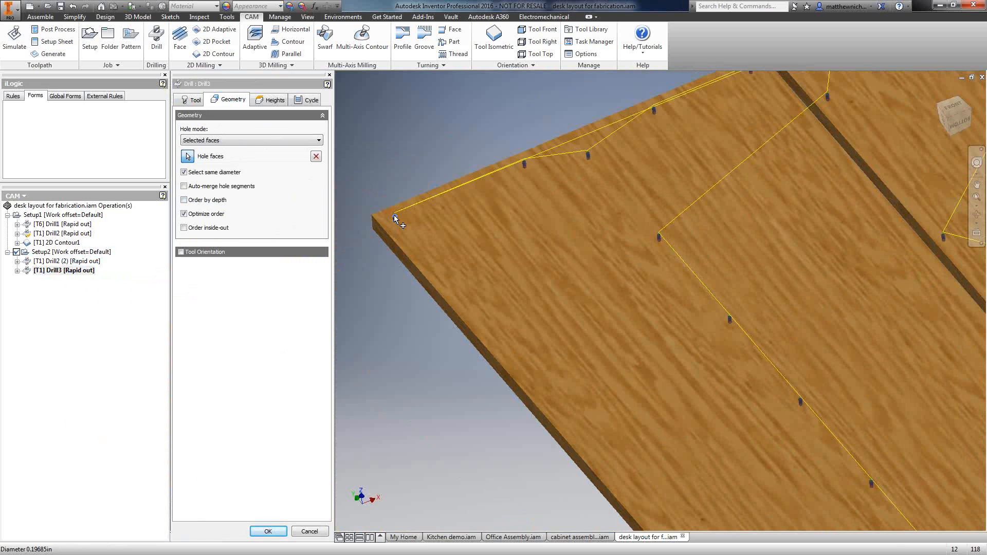
pyautogui.scroll(-6, 394, 215)
pyautogui.click(268, 531)
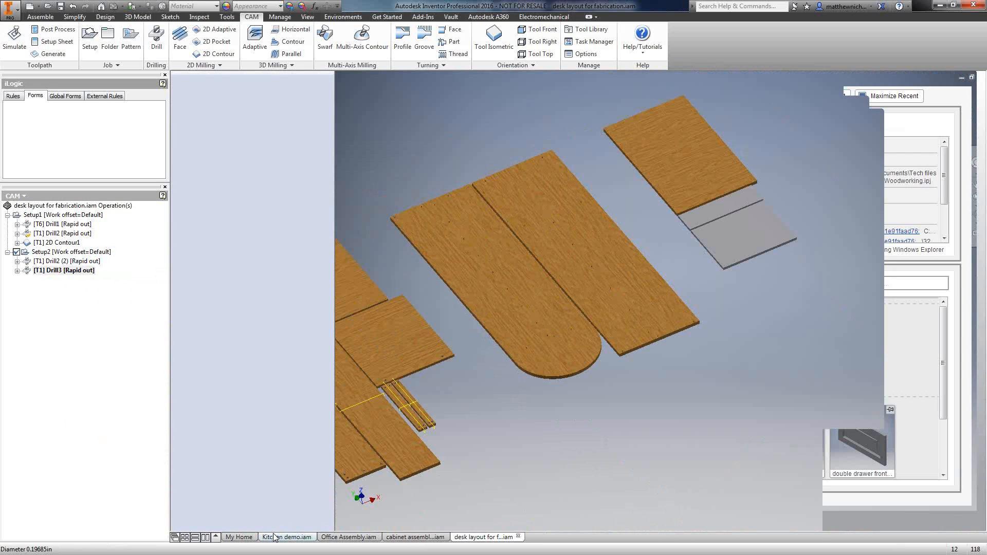
pyautogui.click(77, 261)
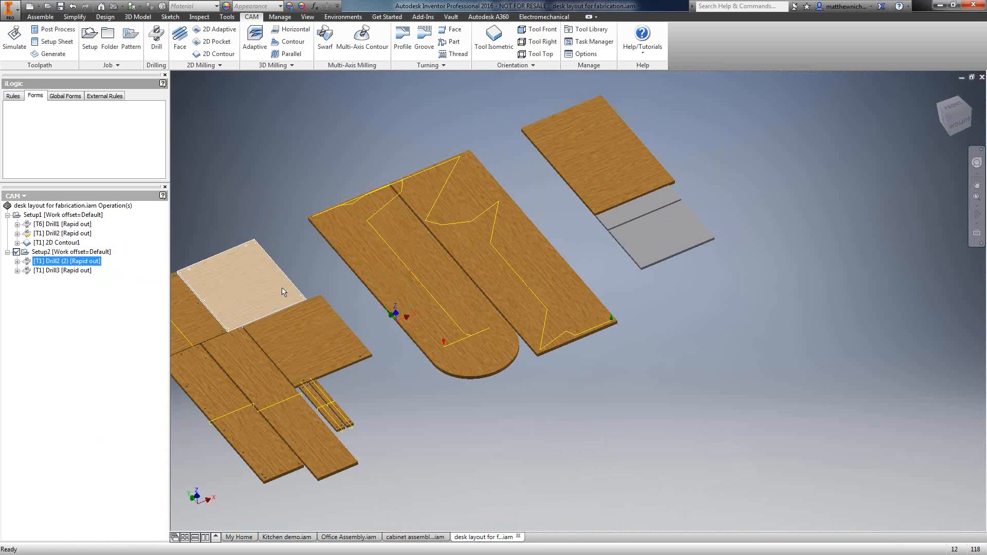
pyautogui.click(91, 311)
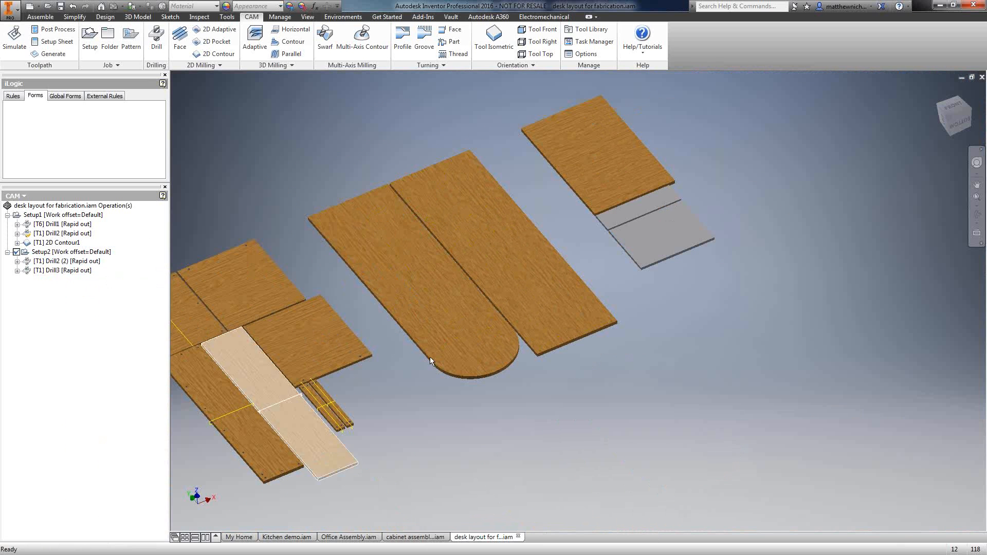
# Locate the mid support panel without holes in the layout's component list and open it for in-place editing
pyautogui.moveTo(485, 294); pyautogui.dragTo(626, 299, button='middle')
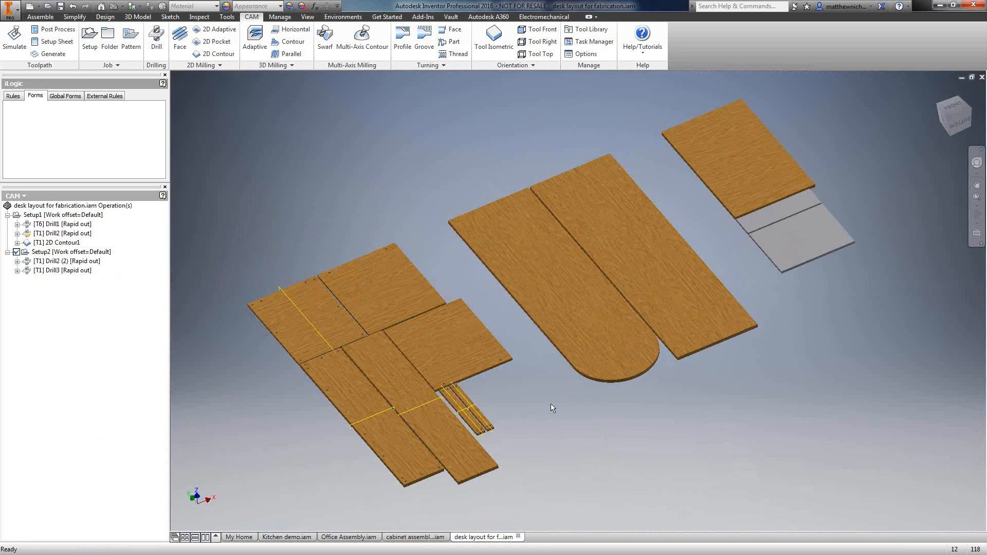
pyautogui.scroll(-4, 576, 399)
pyautogui.moveTo(581, 397); pyautogui.dragTo(715, 323, button='middle')
pyautogui.rightClick(506, 446)
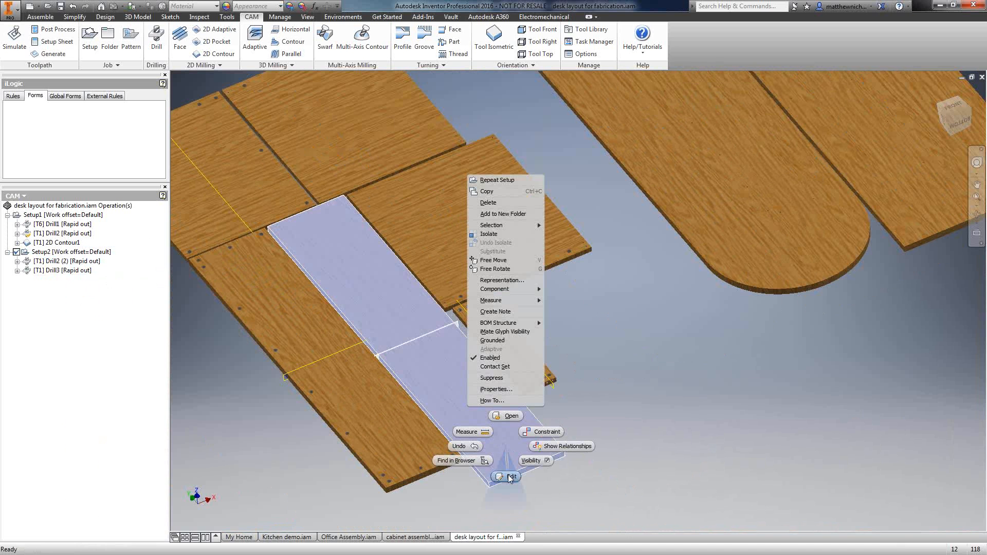
pyautogui.click(457, 461)
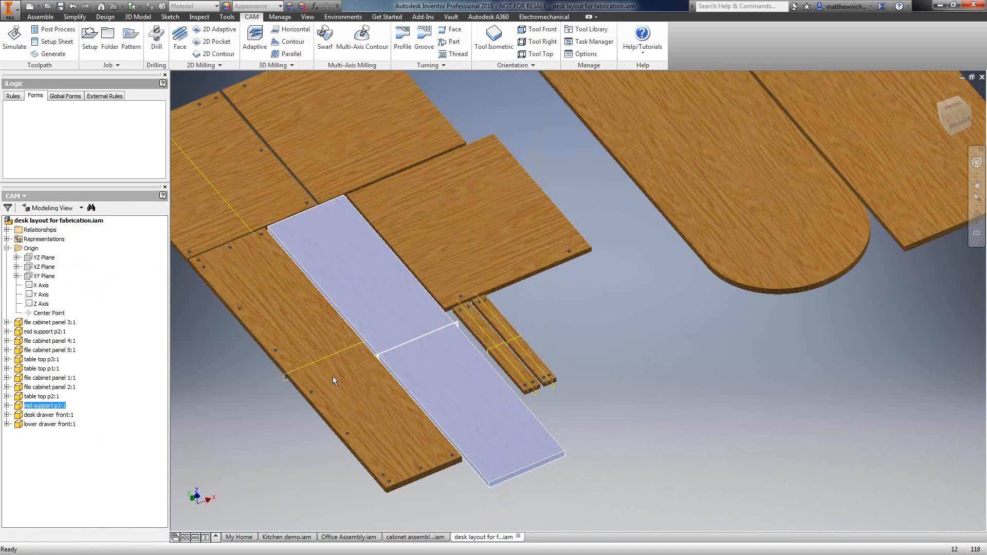
pyautogui.doubleClick(303, 370)
# Unsuppress Extrusion1, Extrusion2 and Mirror1 in the mid support panel and return to the layout assembly
pyautogui.click(59, 453)
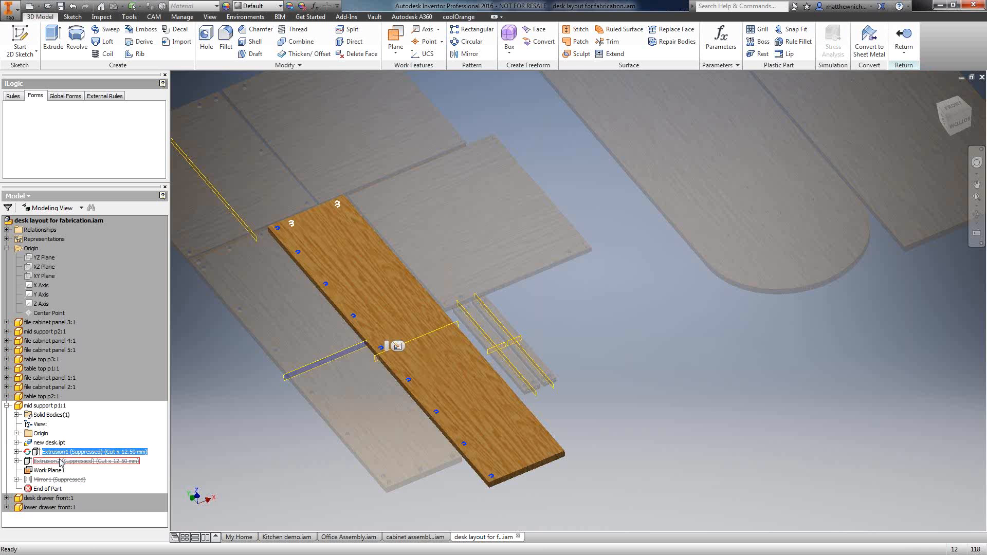
pyautogui.keyDown('ctrl'); pyautogui.click(60, 461); pyautogui.keyUp('ctrl')
pyautogui.keyDown('ctrl'); pyautogui.click(58, 479); pyautogui.keyUp('ctrl')
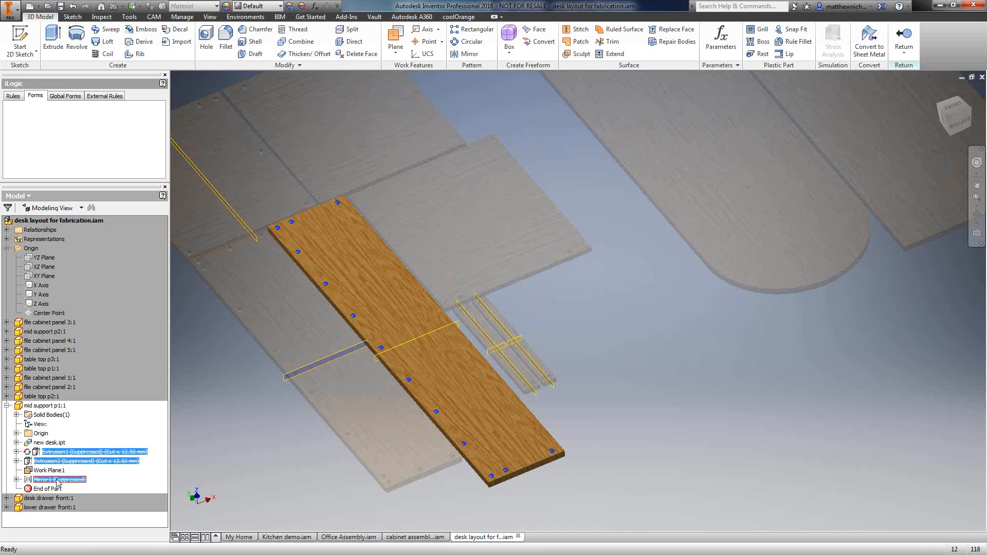
pyautogui.rightClick(62, 485)
pyautogui.click(95, 512)
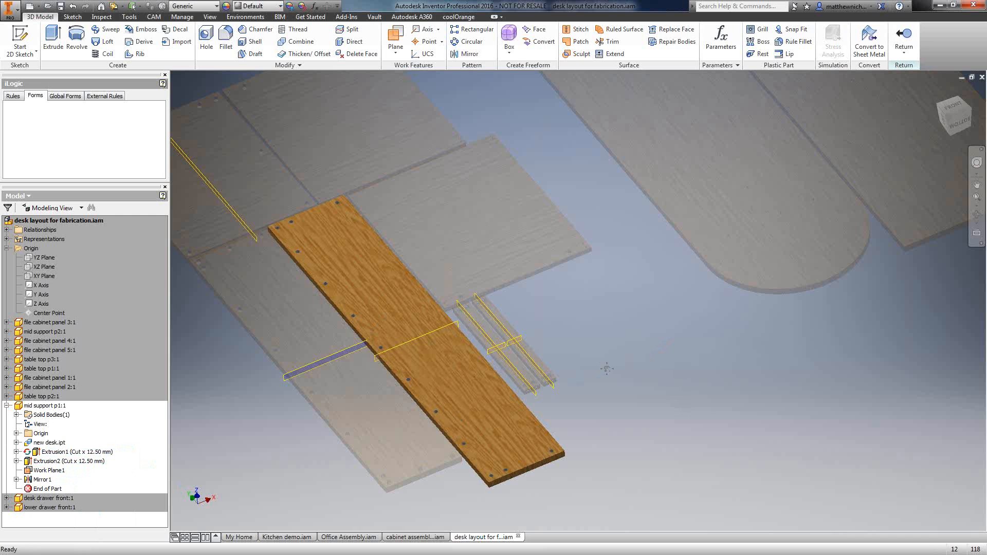
pyautogui.moveTo(607, 369); pyautogui.dragTo(622, 373, button='middle')
pyautogui.click(904, 37)
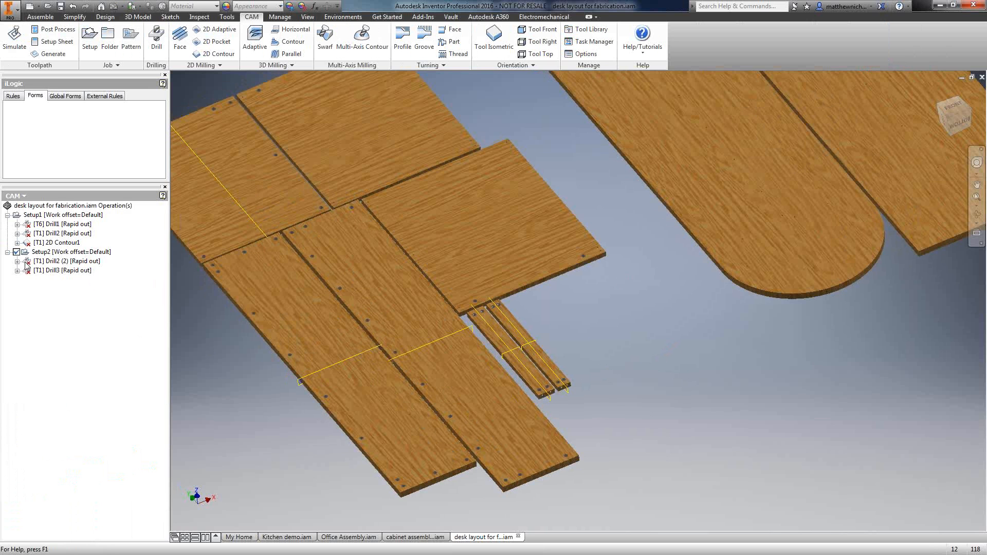
# Regenerate the toolpaths of Setup1 and Setup2 and review the Drill1 path over the updated mid support panel
pyautogui.click(57, 216)
pyautogui.keyDown('ctrl'); pyautogui.click(64, 253); pyautogui.keyUp('ctrl')
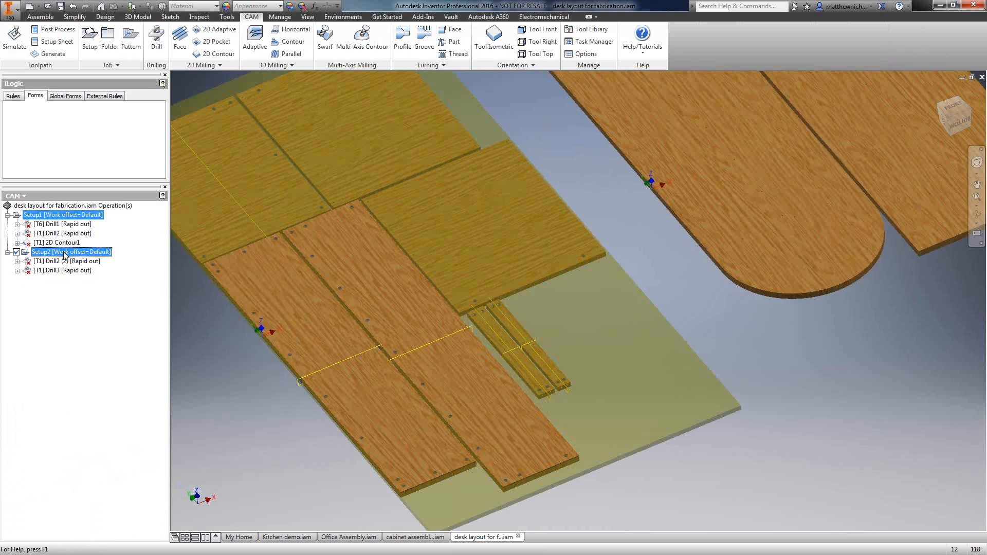
pyautogui.click(51, 54)
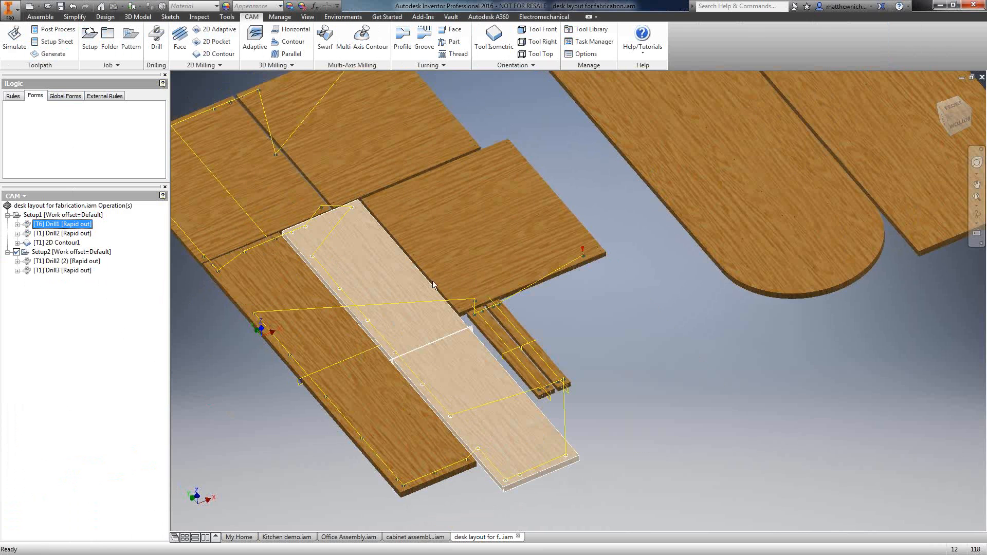
pyautogui.moveTo(474, 330); pyautogui.dragTo(466, 414, button='middle')
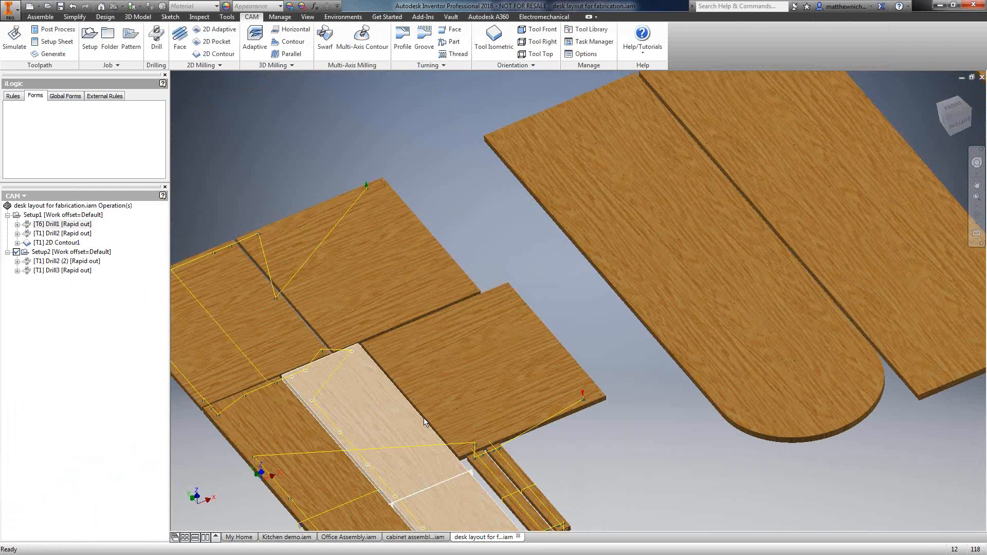
pyautogui.moveTo(436, 412); pyautogui.dragTo(512, 316, button='middle')
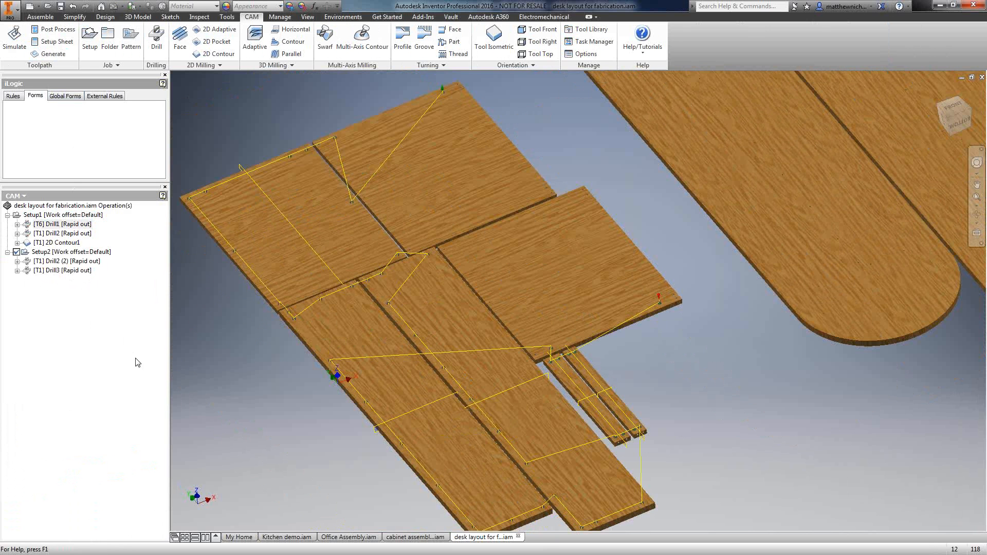
pyautogui.scroll(-3, 258, 402)
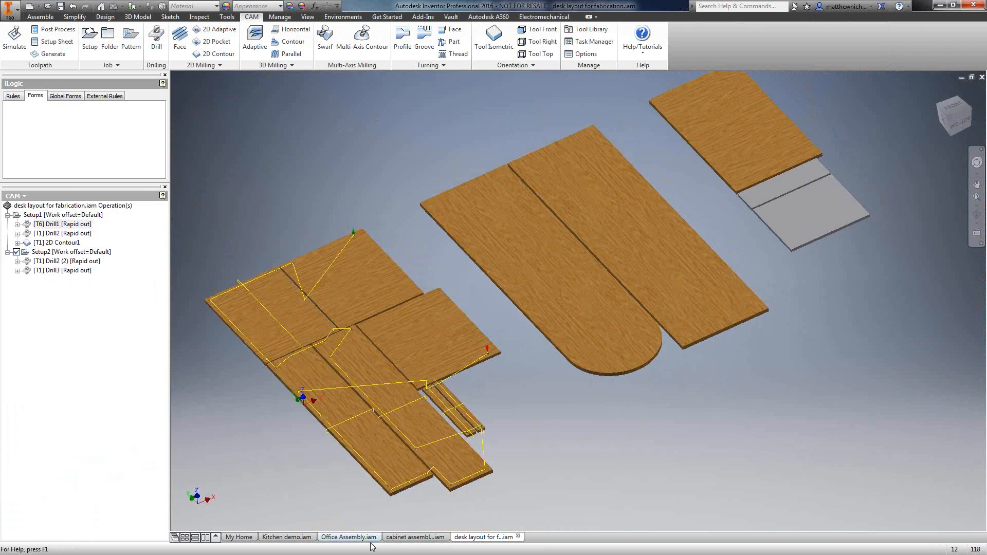
# Keep the fabrication layout open, switch to Office Assembly.iam and open its wall-mounted football sign part
pyautogui.click(519, 537)
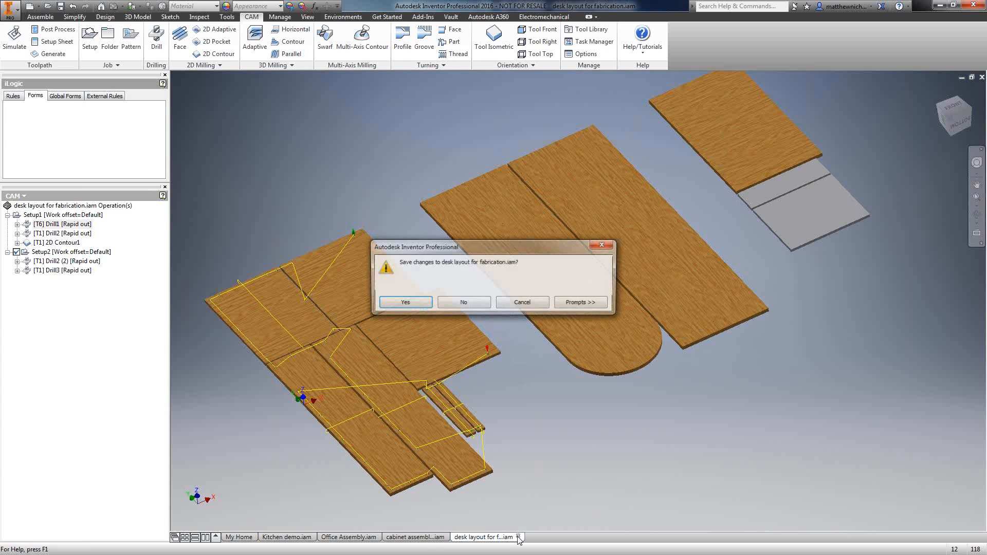
pyautogui.click(532, 304)
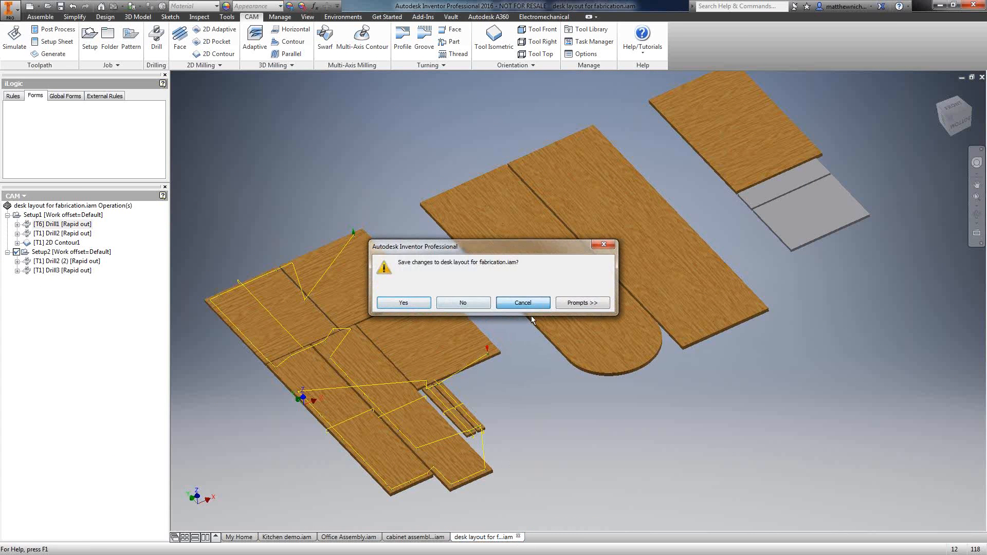
pyautogui.click(371, 538)
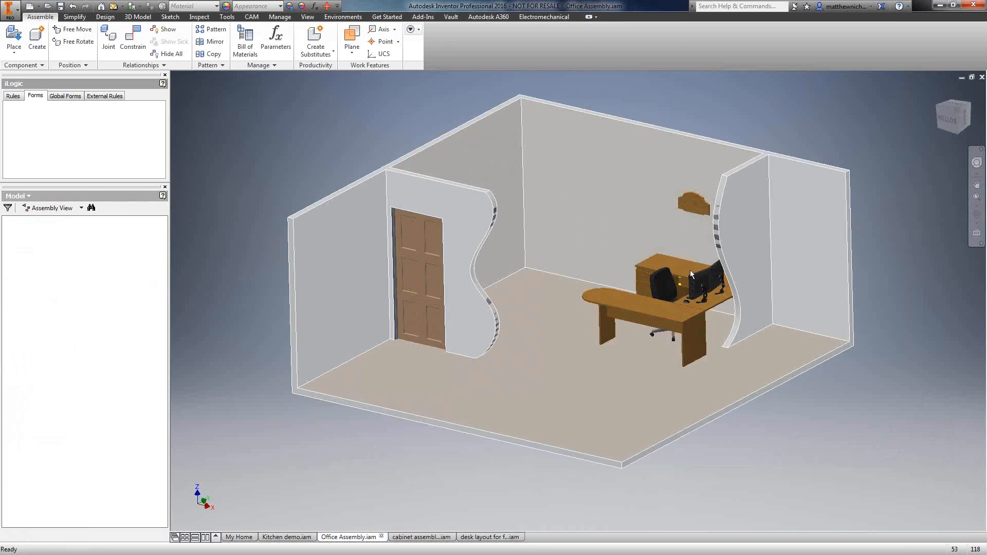
pyautogui.rightClick(699, 206)
pyautogui.click(701, 173)
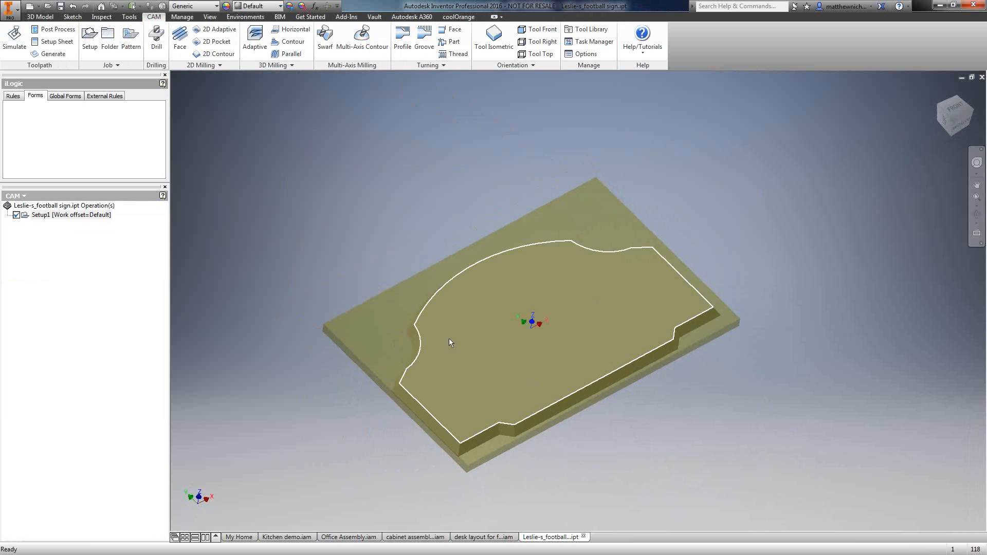
# Start a Trace operation in the football sign's setup and use Sketch2 from the part's features as its curve selection
pyautogui.click(19, 196)
pyautogui.click(24, 208)
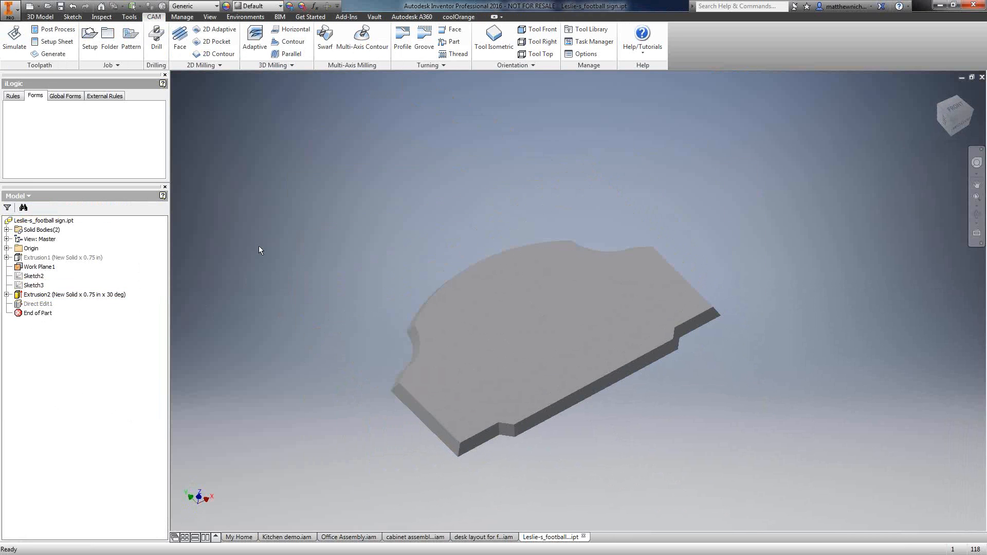
pyautogui.click(18, 196)
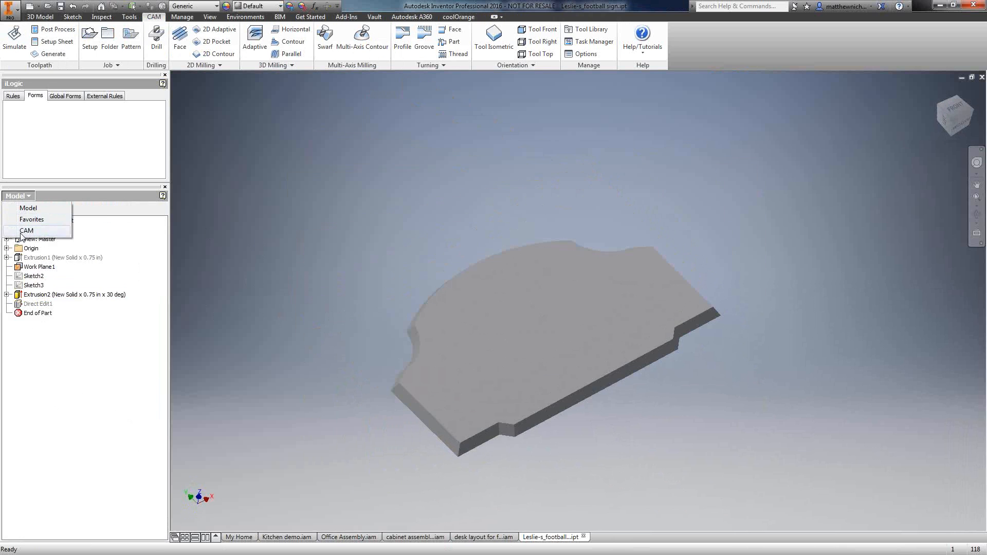
pyautogui.click(26, 231)
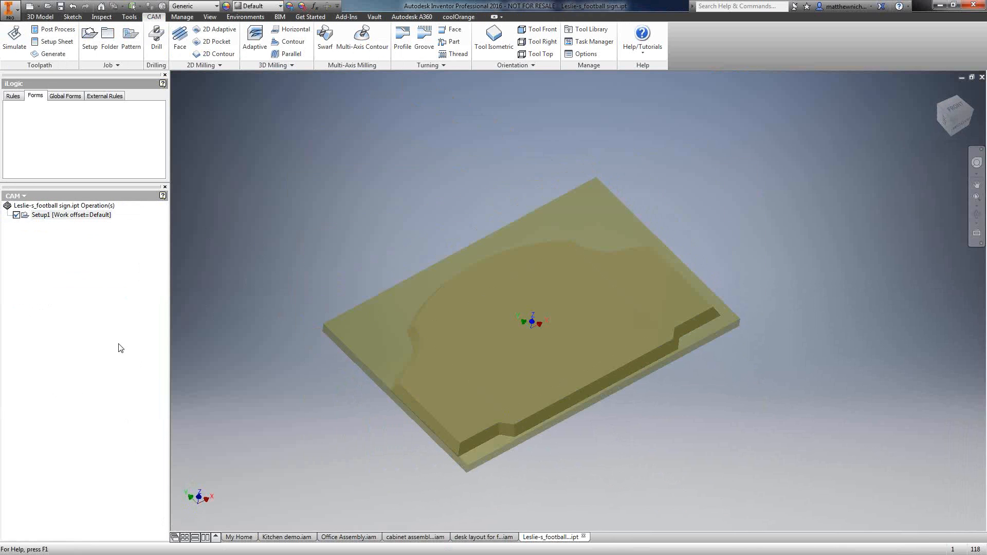
pyautogui.click(221, 66)
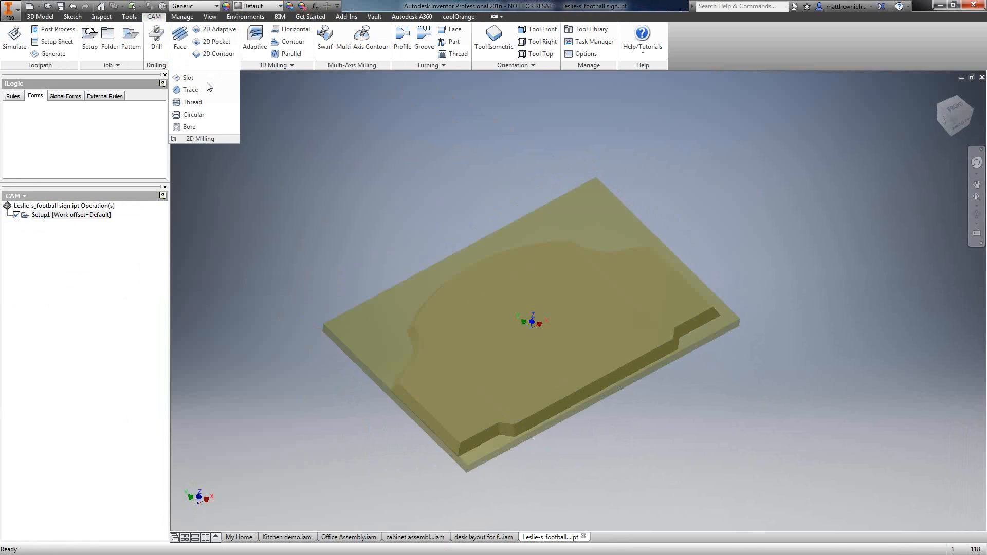
pyautogui.click(190, 90)
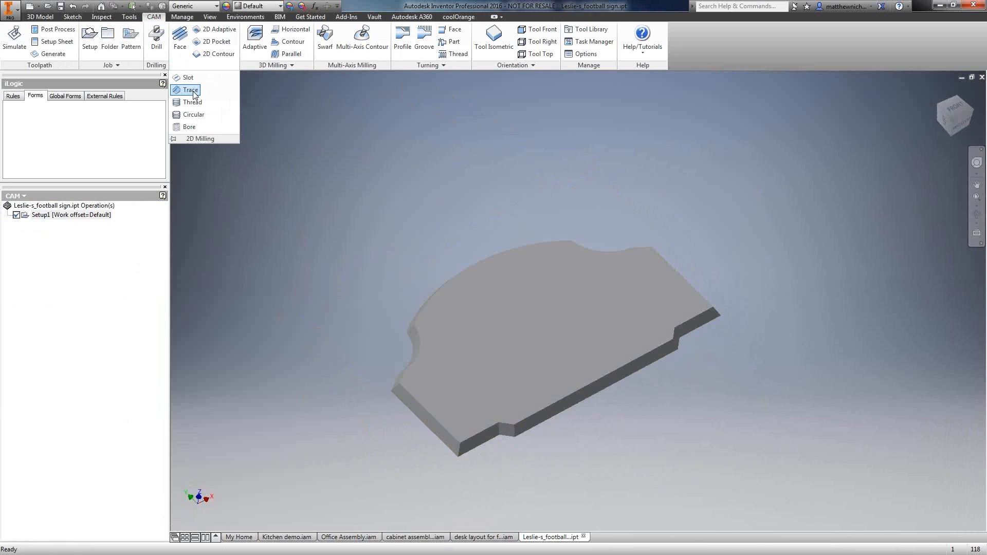
pyautogui.click(190, 90)
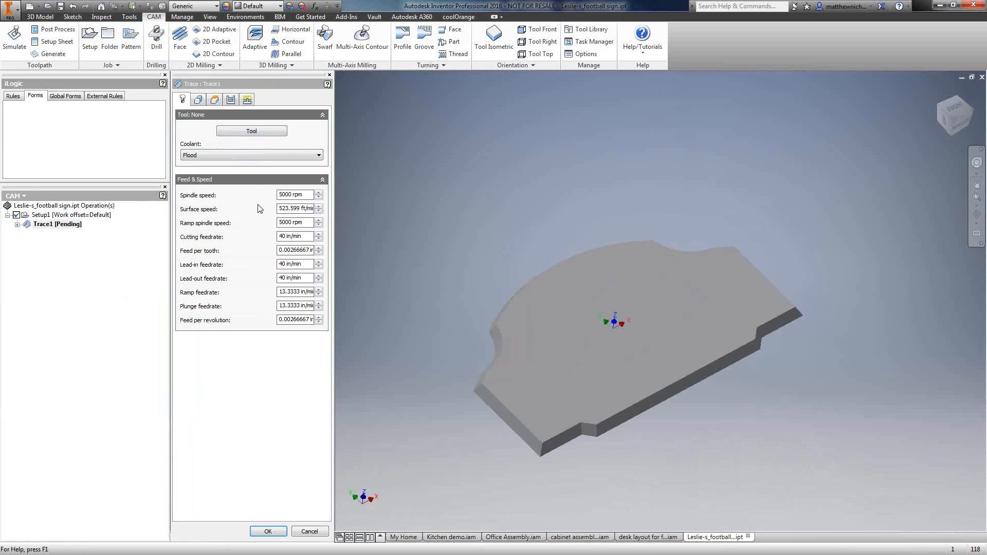
pyautogui.click(198, 100)
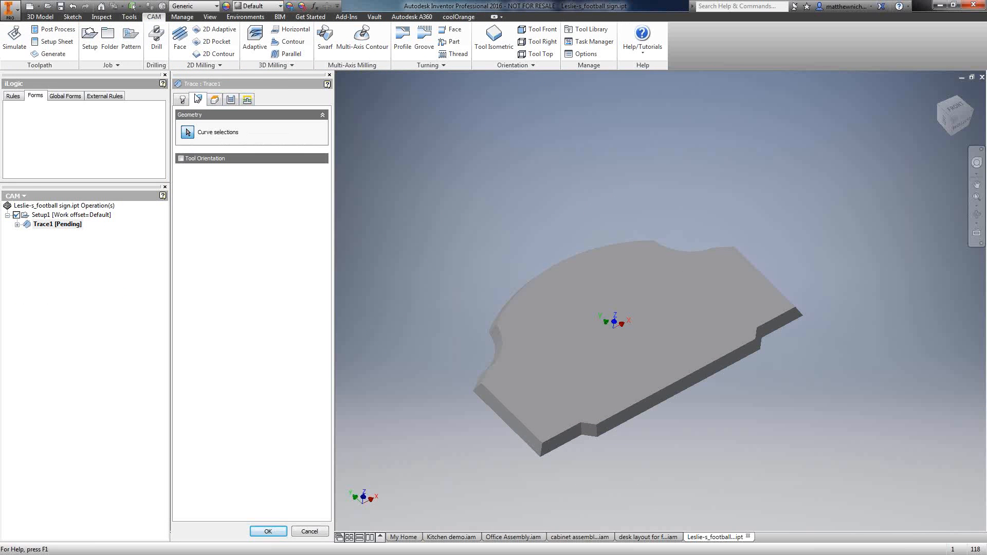
pyautogui.click(21, 196)
pyautogui.click(23, 208)
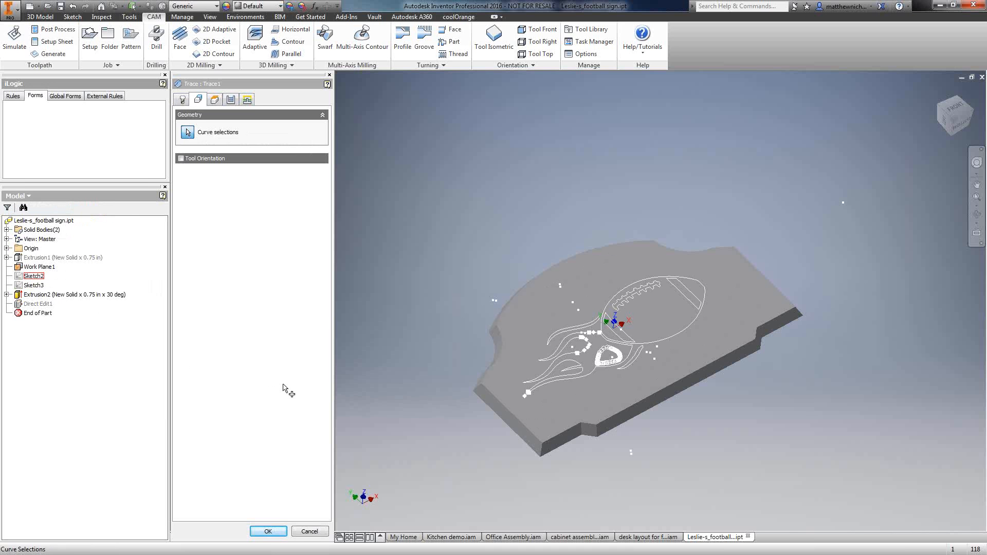
# Assign the #1 Ø0.57735" form mill from the sign document's tools to the Trace operation
pyautogui.click(183, 99)
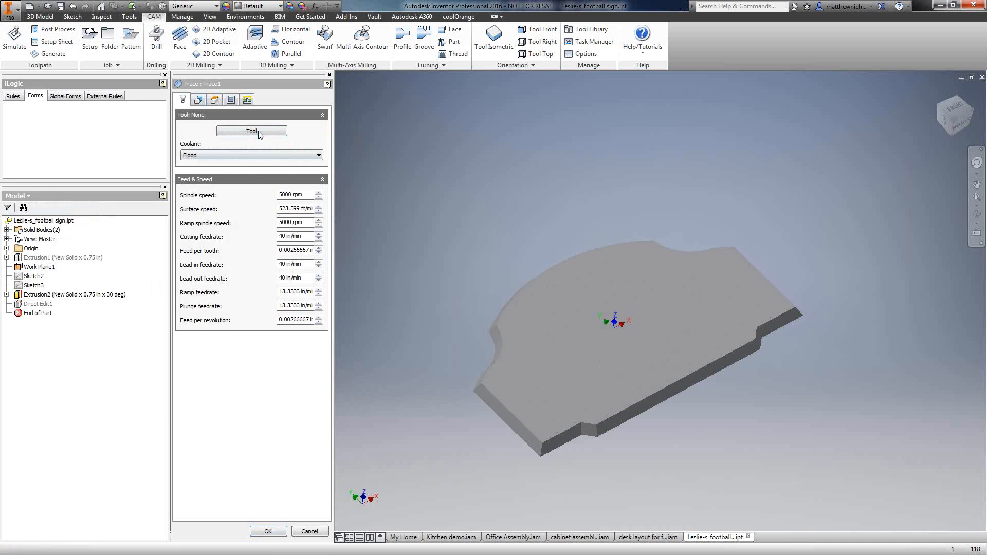
pyautogui.click(252, 131)
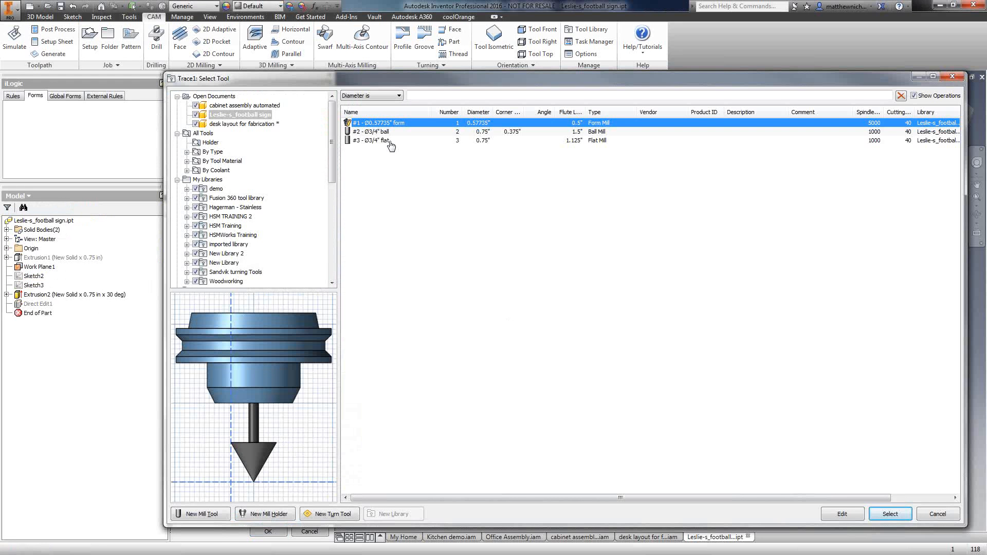
pyautogui.click(259, 117)
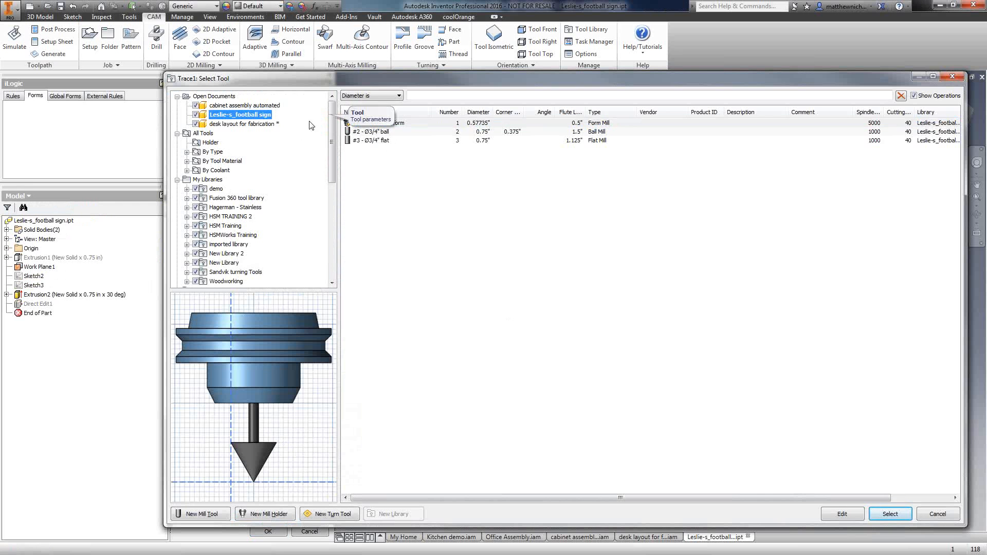
pyautogui.click(386, 132)
pyautogui.click(381, 122)
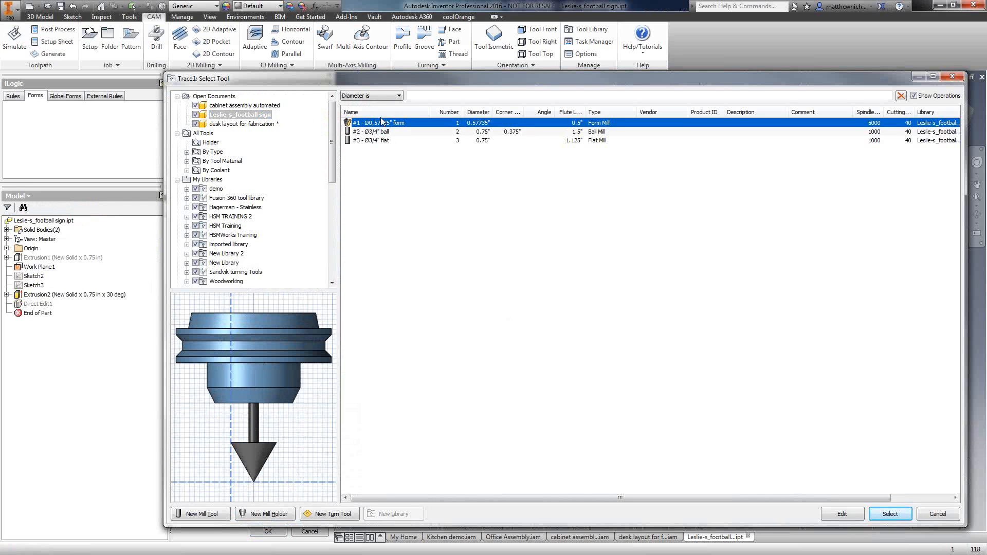
pyautogui.click(905, 513)
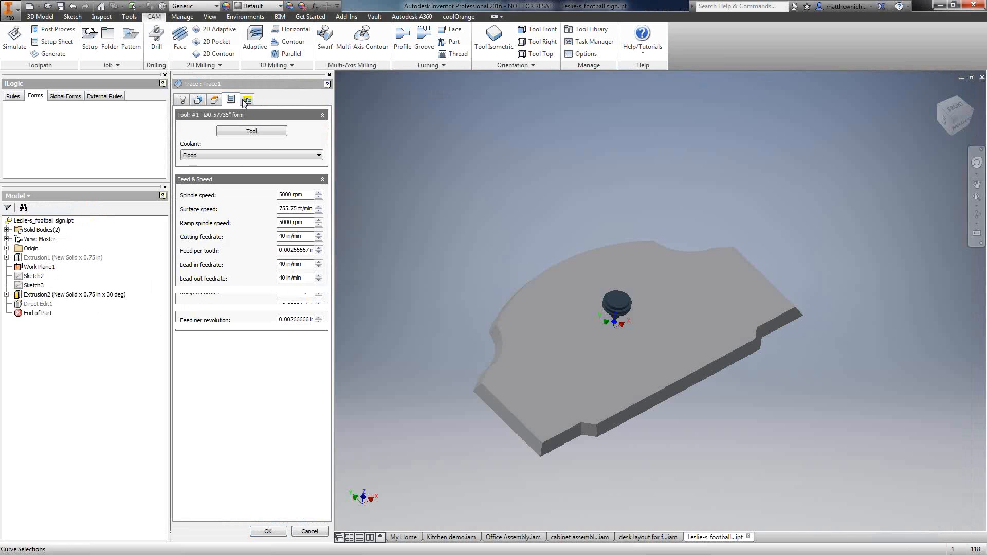
# Turn off Keep tool down in the Trace operation's linking settings and generate the toolpath
pyautogui.click(247, 100)
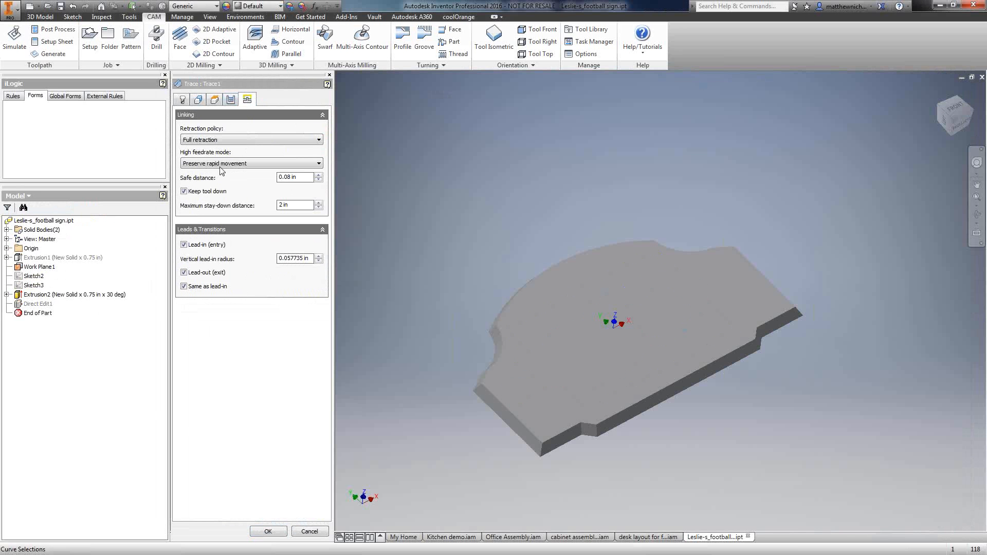
pyautogui.click(183, 192)
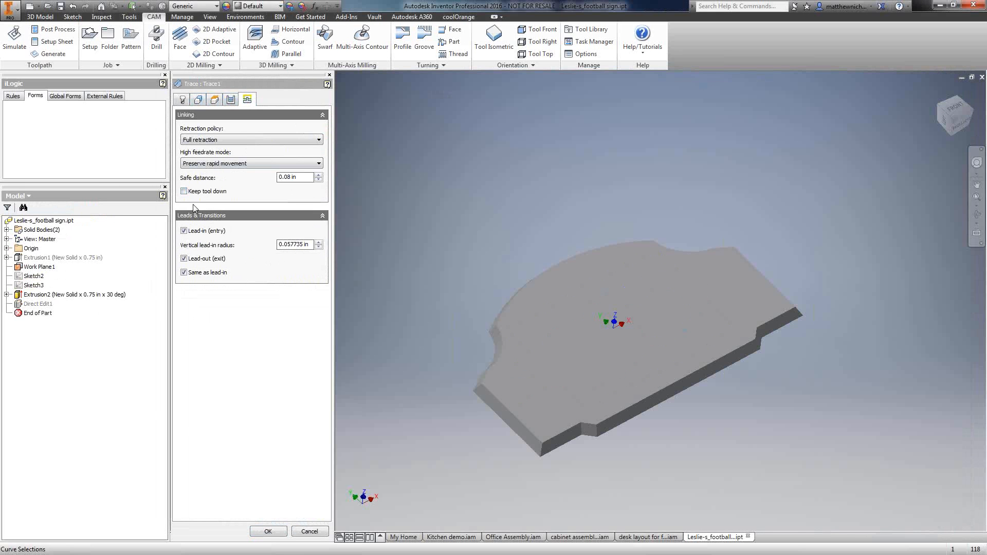
pyautogui.click(269, 532)
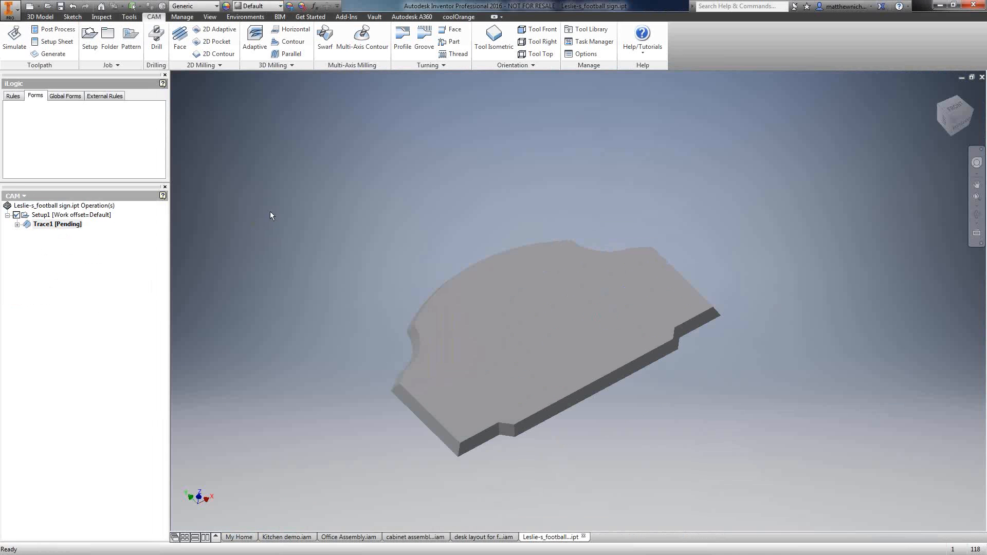
# Inspect the generated Trace1 toolpath on the face of the football sign
pyautogui.click(117, 323)
pyautogui.click(58, 227)
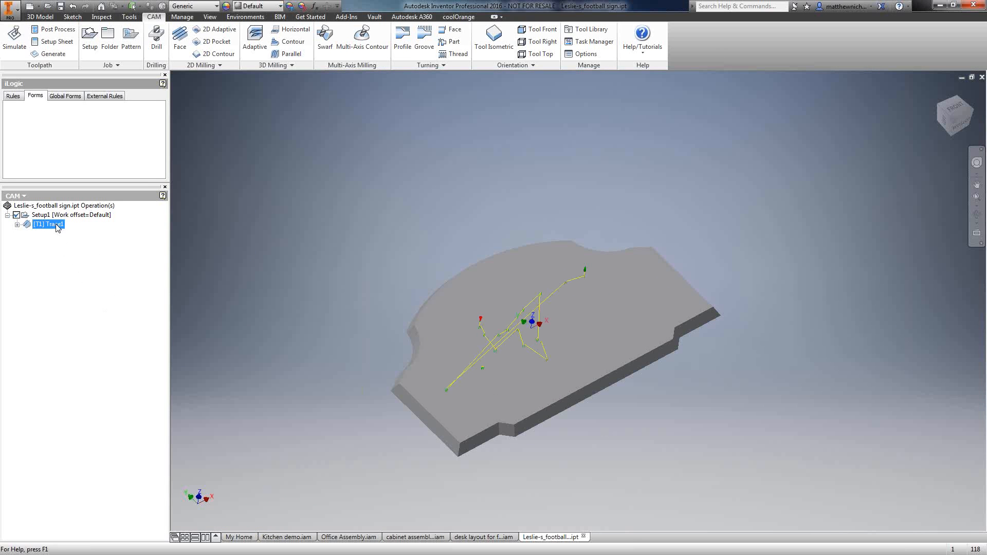
pyautogui.scroll(5, 507, 379)
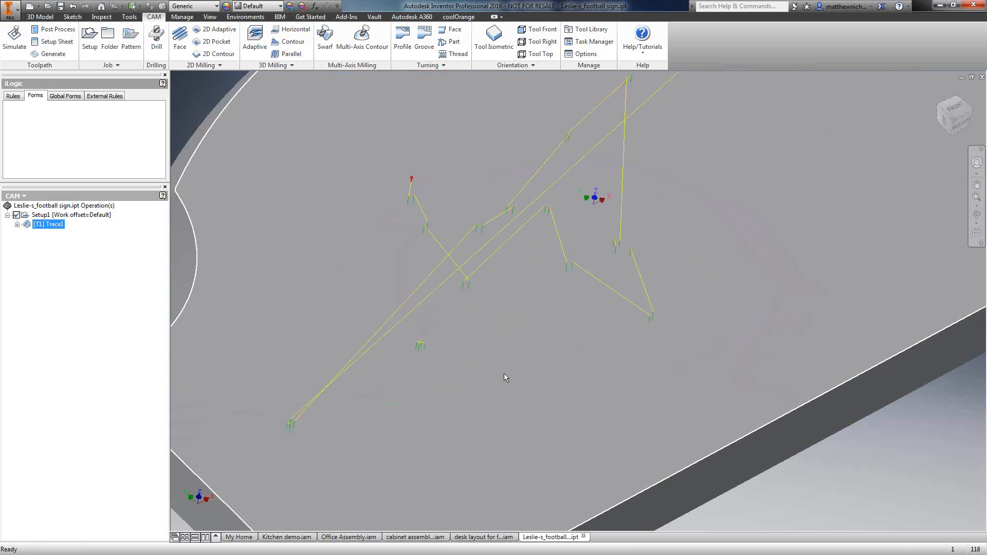
pyautogui.scroll(-2, 515, 308)
# Hide the sign's Solid2 body in the part's model tree
pyautogui.click(297, 185)
pyautogui.click(18, 196)
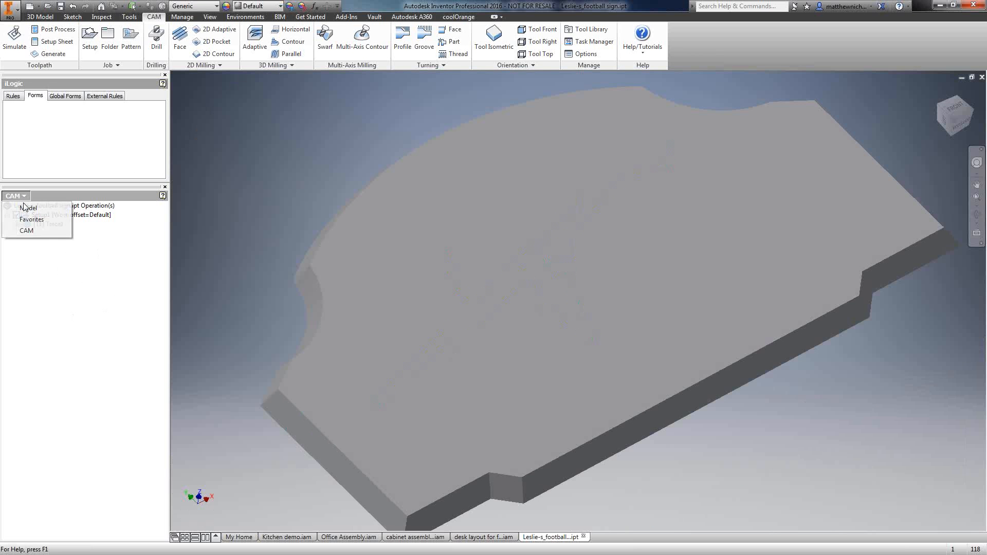
pyautogui.click(20, 217)
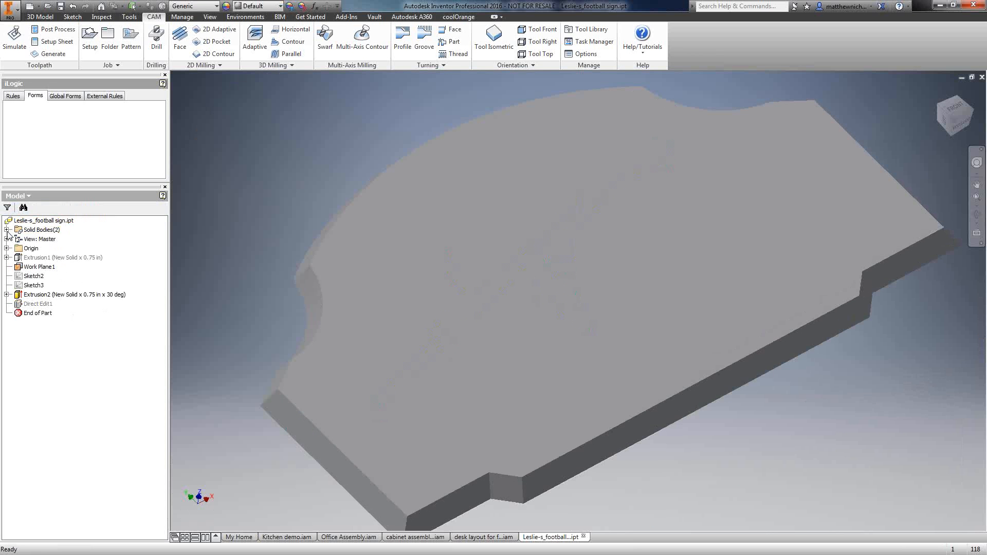
pyautogui.click(7, 230)
pyautogui.rightClick(35, 248)
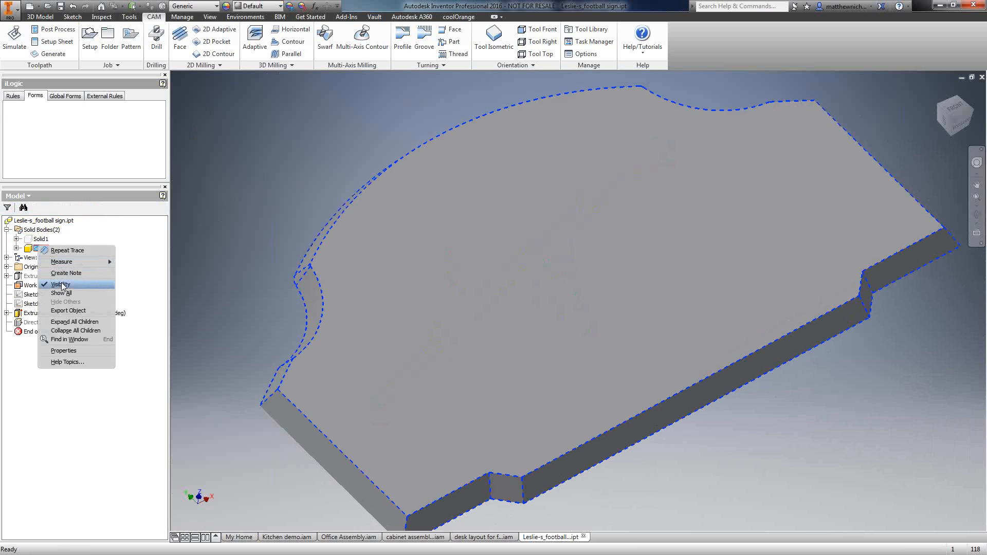
pyautogui.click(64, 288)
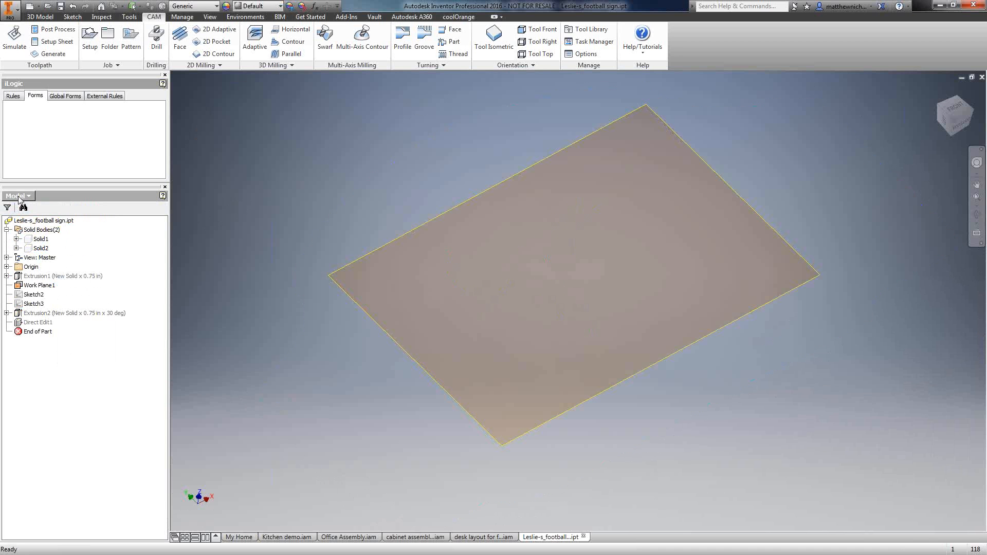
# Simulate Setup1's toolpath on the stock, play the football engraving through, and close the simulation
pyautogui.click(19, 196)
pyautogui.click(26, 230)
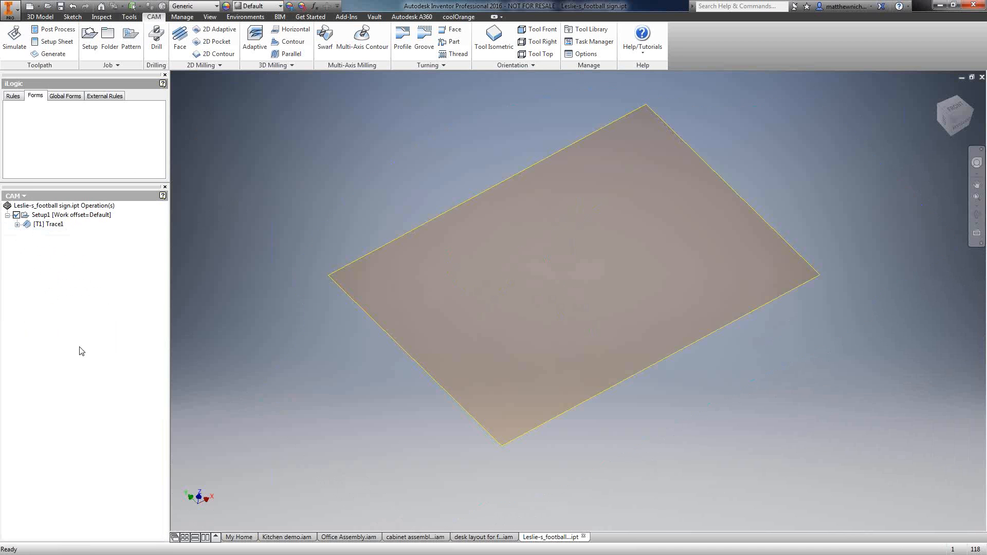
pyautogui.click(68, 220)
pyautogui.click(15, 37)
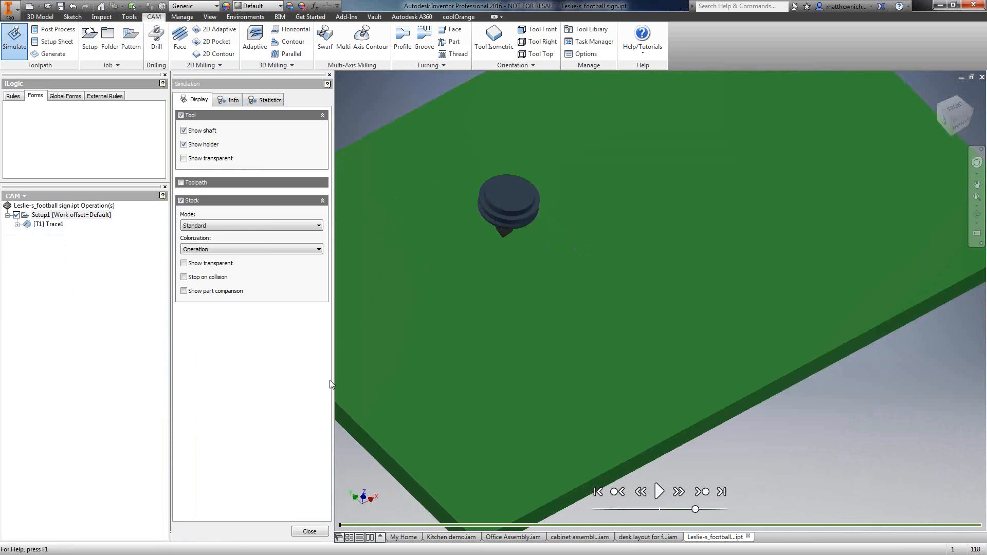
pyautogui.click(659, 492)
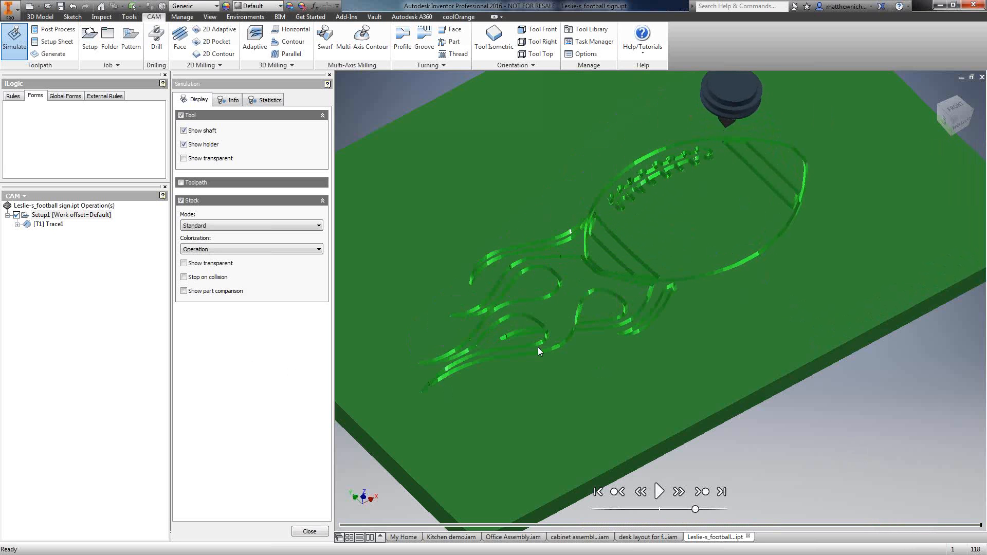
pyautogui.click(310, 533)
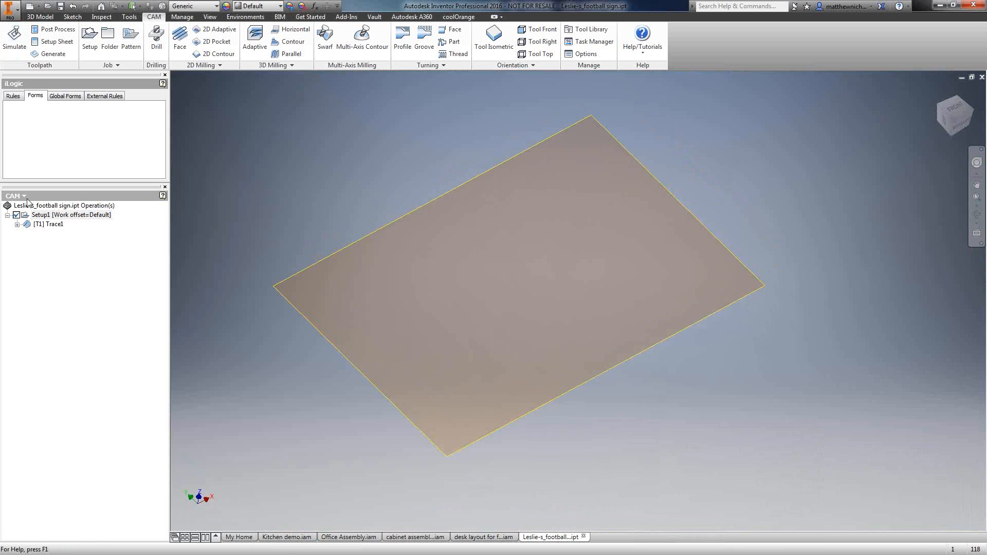
# Make the sign's Solid2 body visible again
pyautogui.click(23, 196)
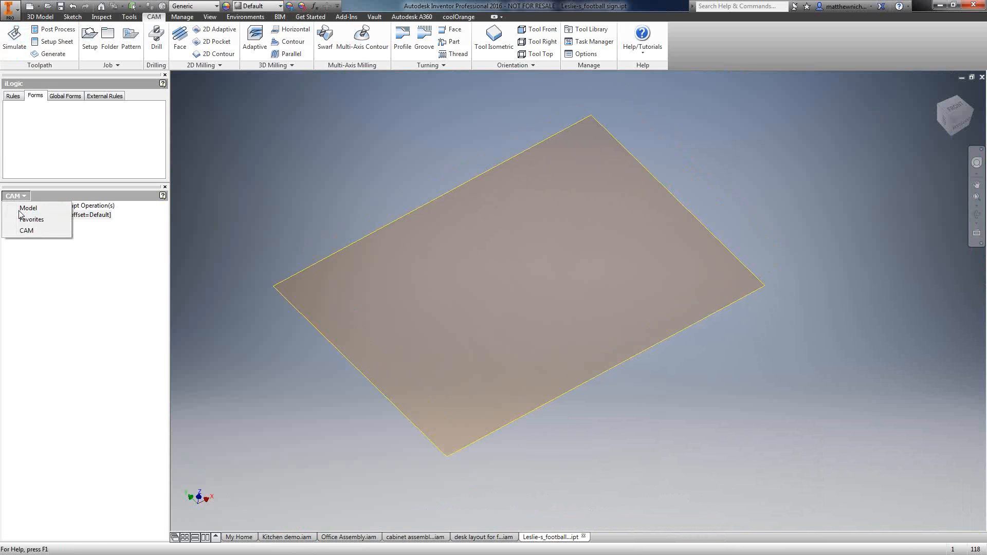
pyautogui.click(21, 209)
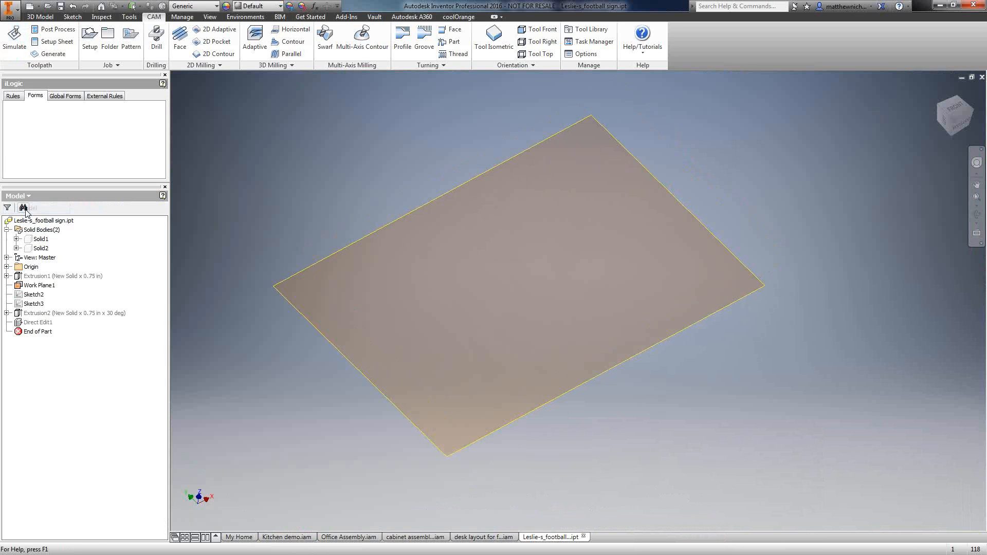
pyautogui.click(41, 248)
pyautogui.rightClick(41, 249)
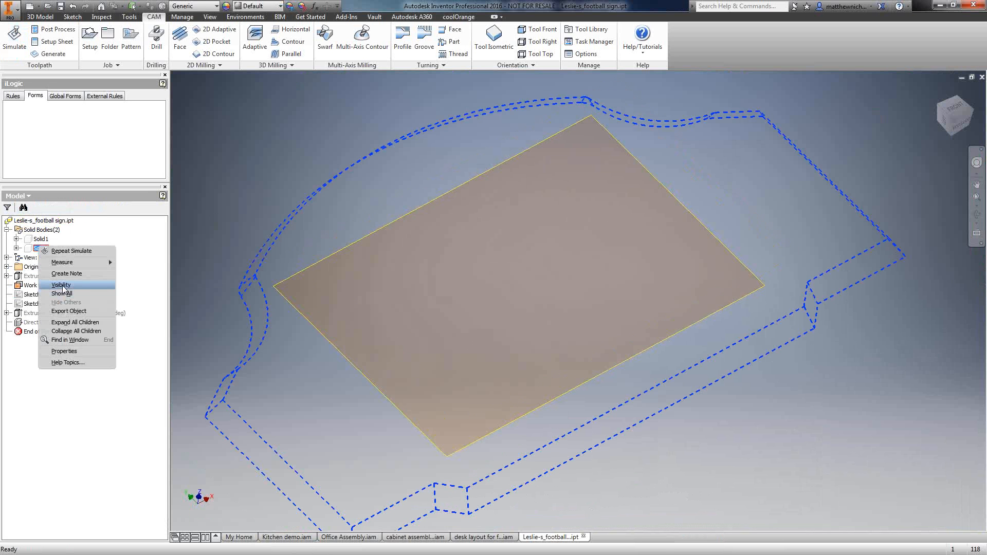
pyautogui.click(61, 286)
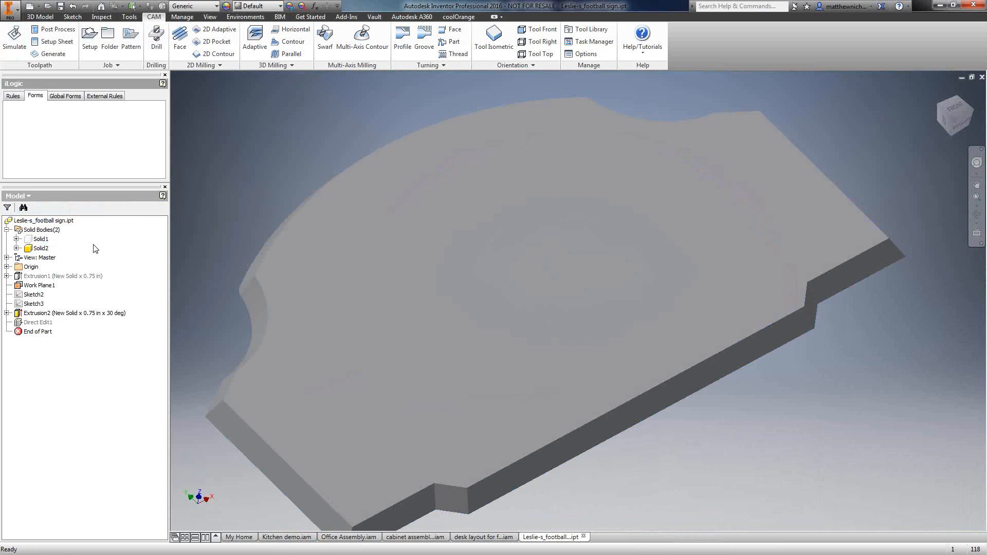
# Start a second Trace operation in the sign's setup and use the lettering in Sketch3 as its curve selection
pyautogui.click(33, 304)
pyautogui.click(173, 223)
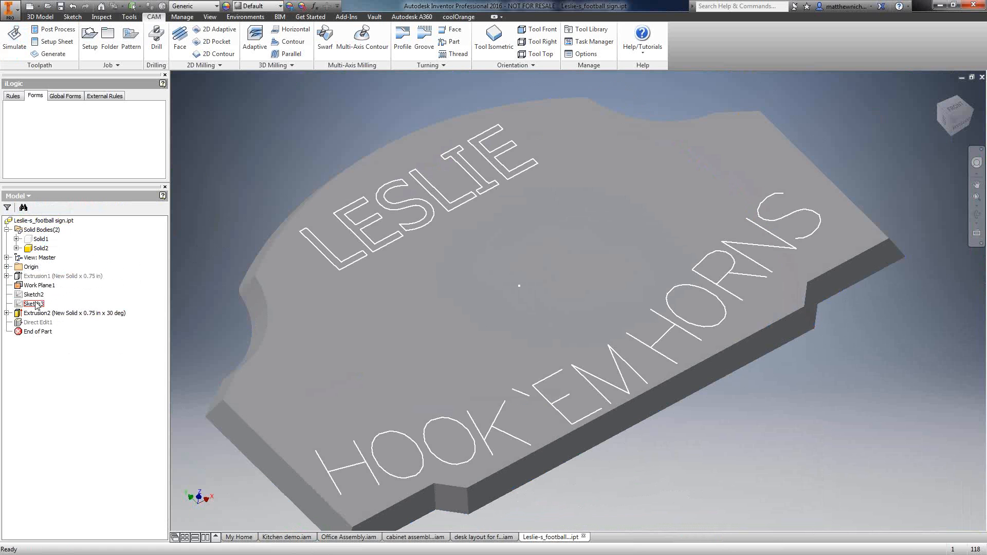
pyautogui.click(35, 296)
pyautogui.click(219, 69)
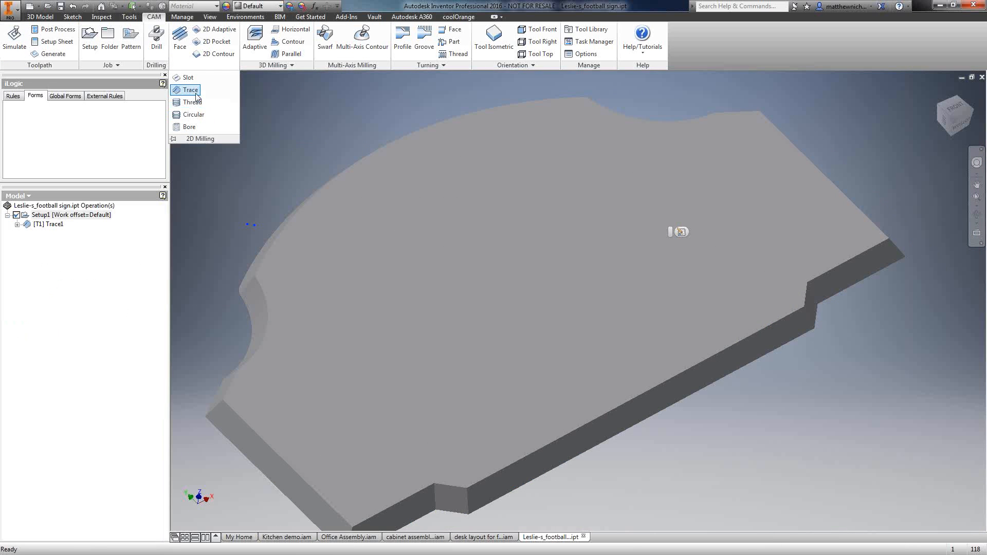
pyautogui.click(191, 90)
pyautogui.click(18, 196)
pyautogui.click(18, 220)
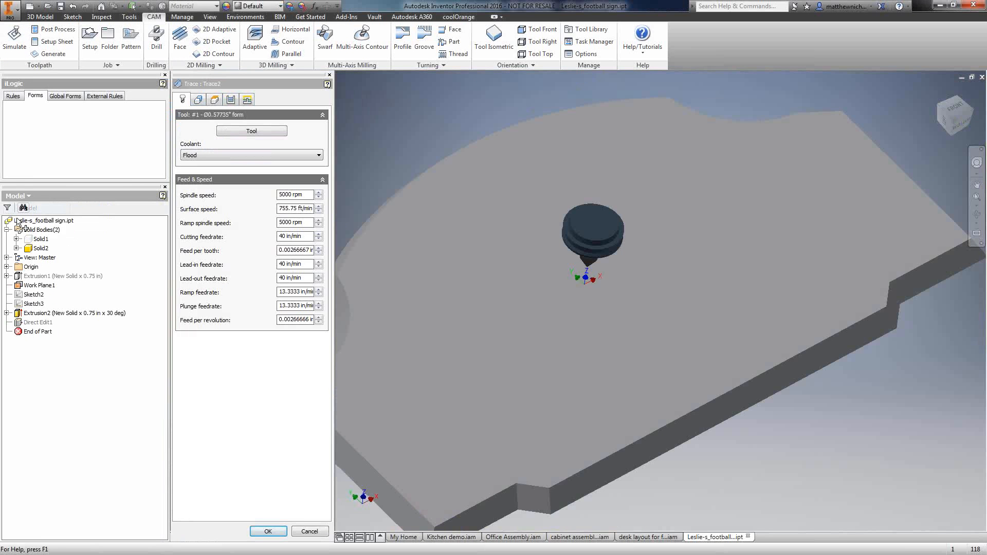
pyautogui.click(33, 305)
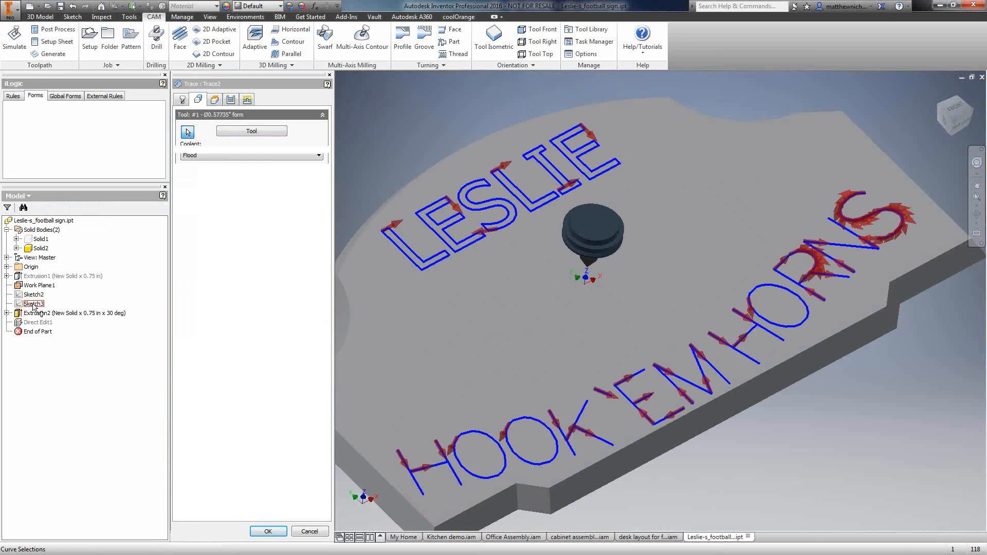
# Turn off Keep tool down in the second Trace operation's linking settings and generate the lettering toolpath
pyautogui.click(248, 101)
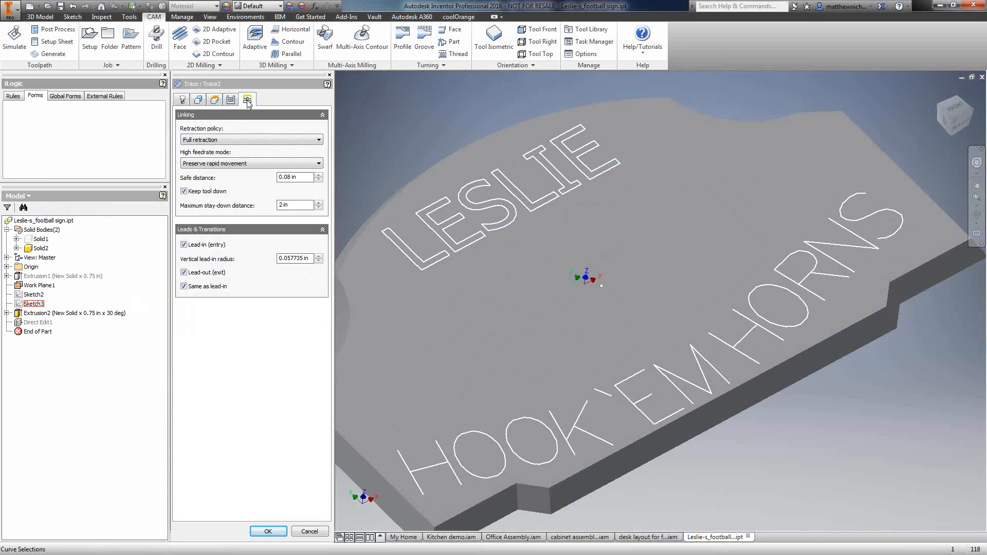
pyautogui.click(184, 192)
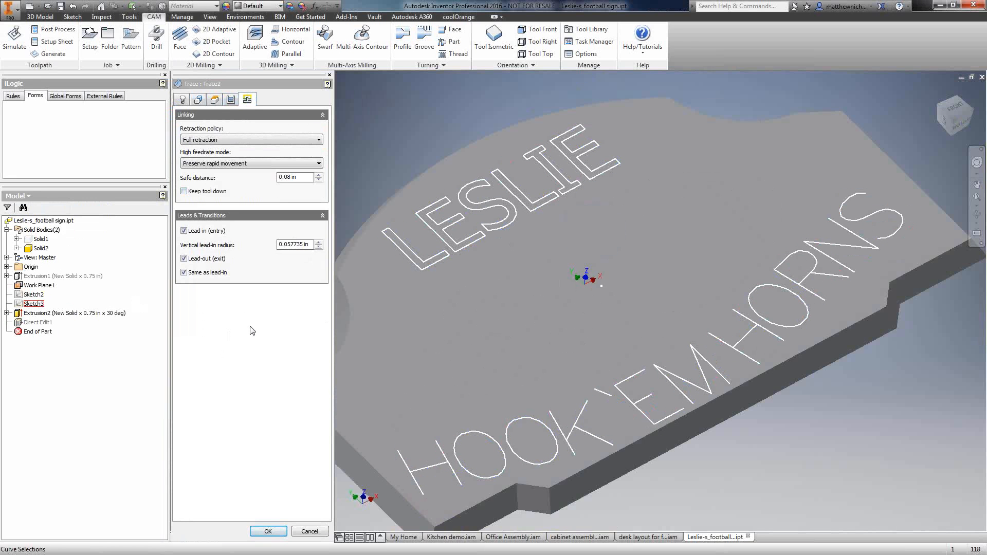
pyautogui.click(267, 532)
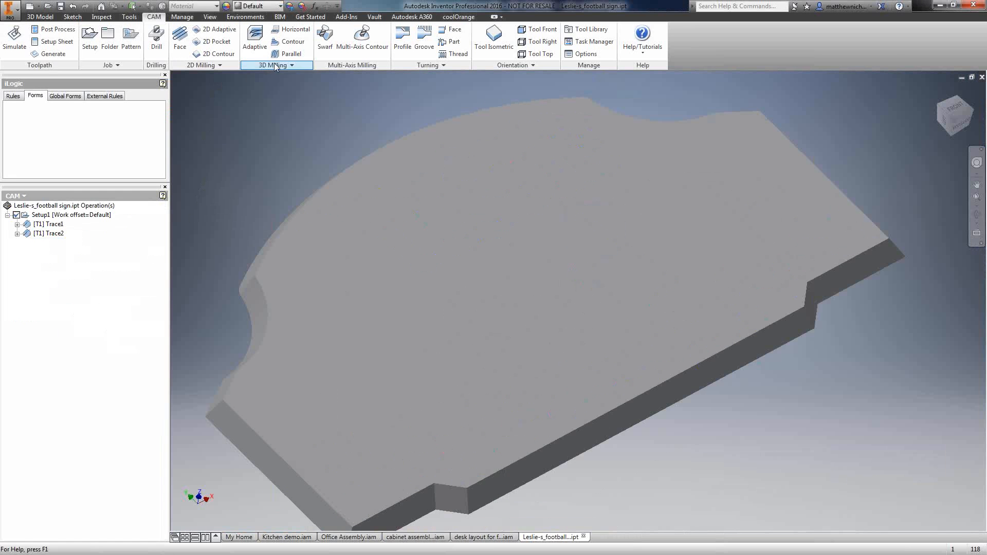
# Start a 3D Contour operation for the sign and assign the #2 Ø3/4" ball mill to it
pyautogui.click(289, 41)
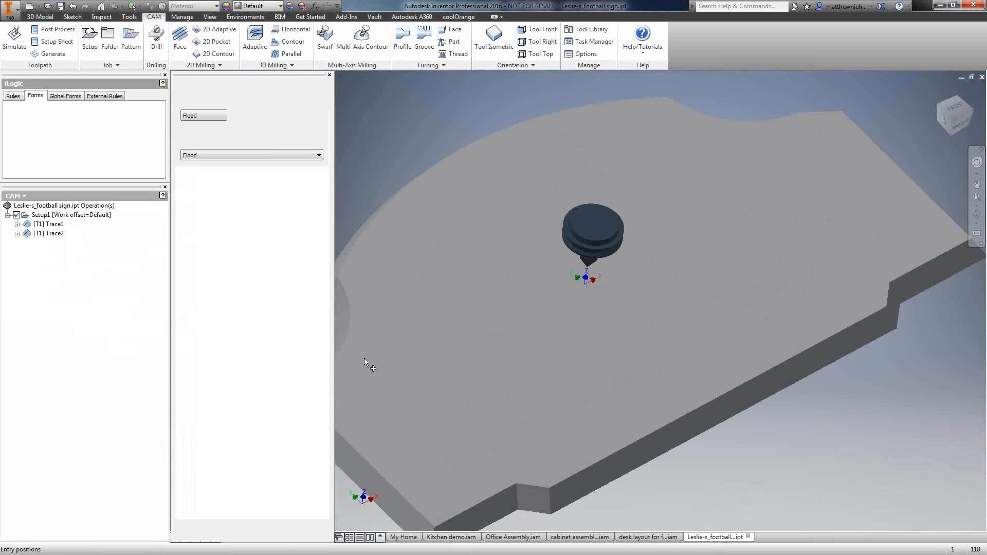
pyautogui.moveTo(496, 353); pyautogui.dragTo(564, 263, button='middle')
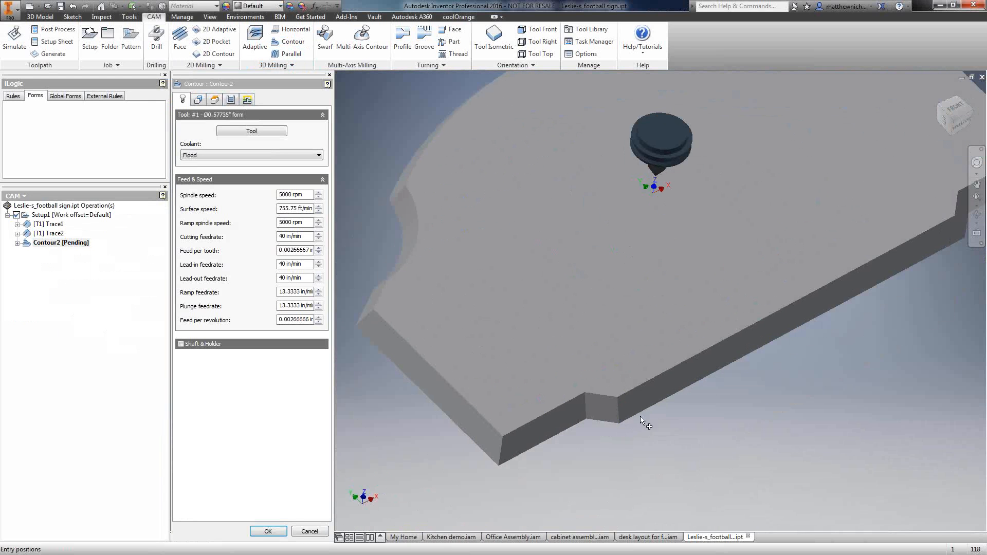
pyautogui.moveTo(748, 378); pyautogui.dragTo(654, 436, button='middle')
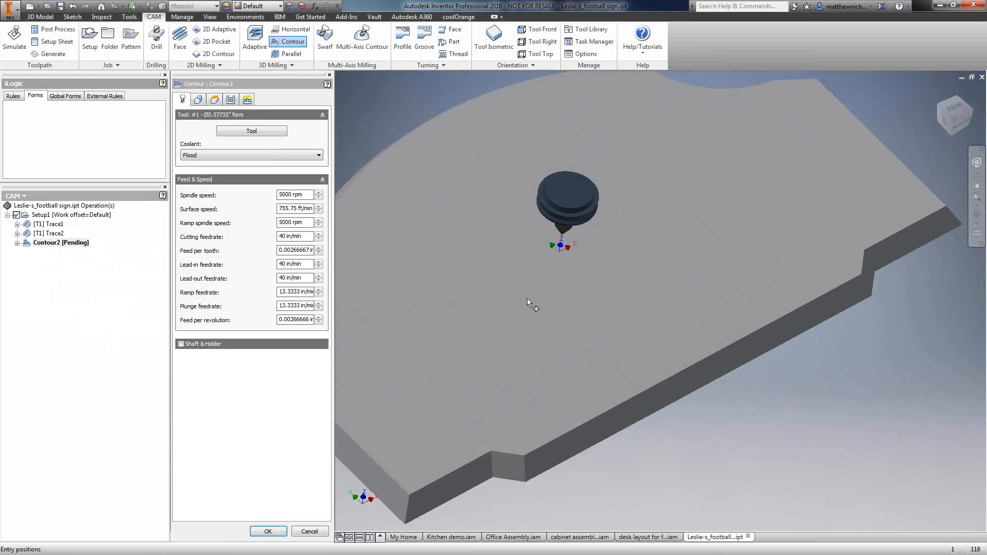
pyautogui.click(252, 131)
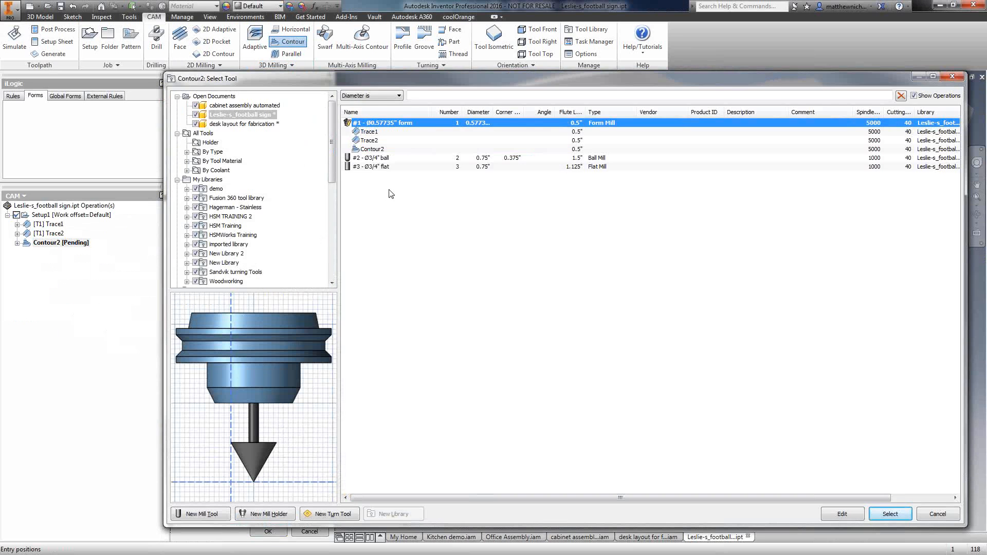
pyautogui.click(388, 159)
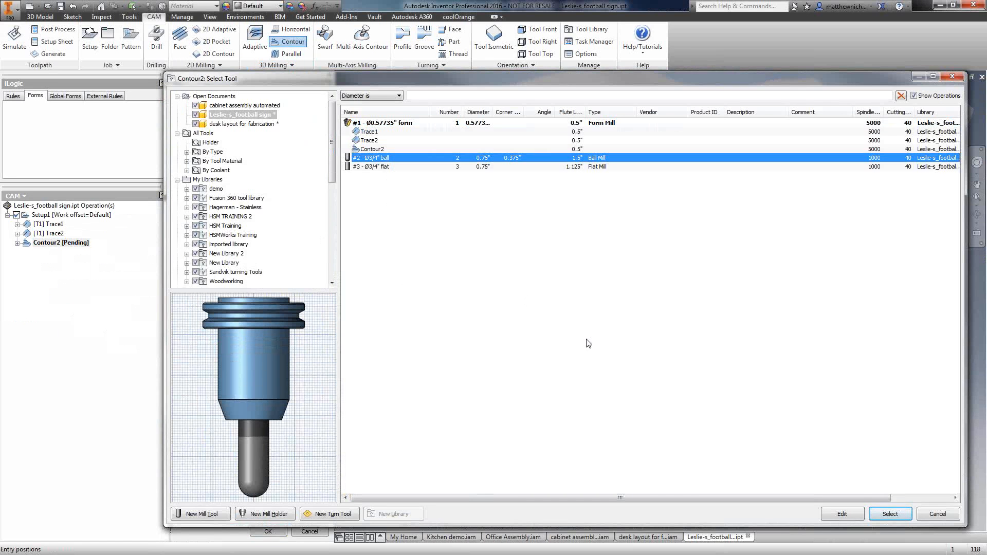
pyautogui.click(891, 514)
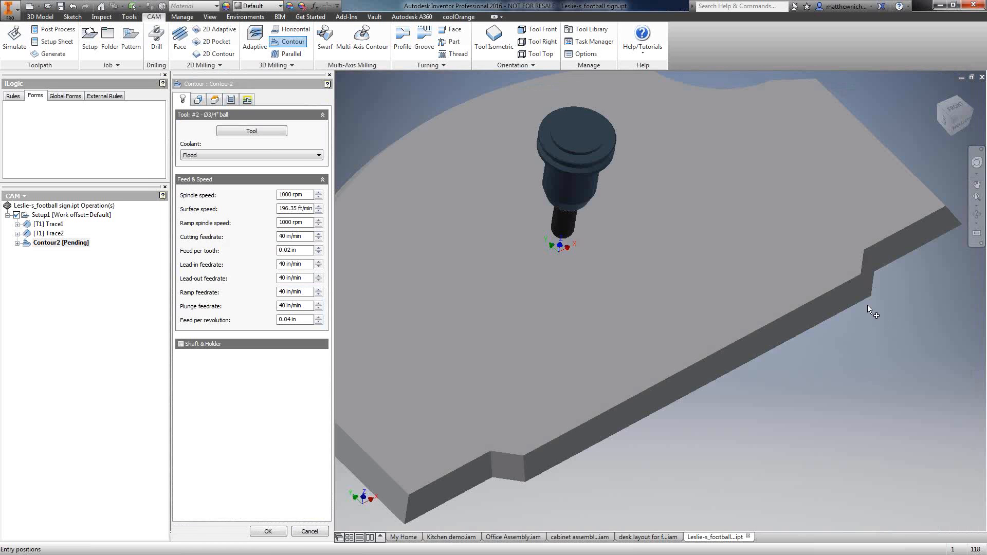
# Set the Contour operation's machining boundary to Selection and pick the sign's outer edges along its beveled sides
pyautogui.click(198, 99)
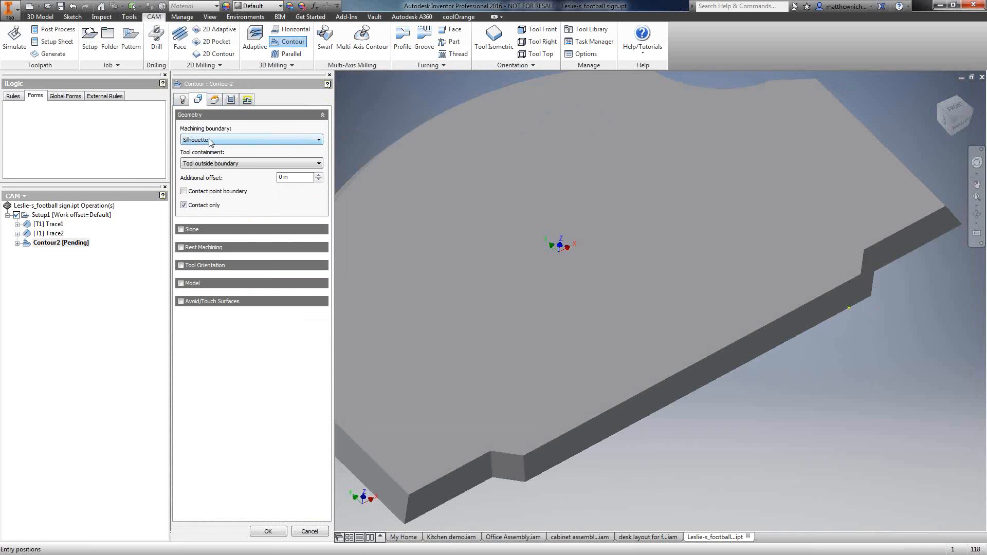
pyautogui.click(208, 139)
pyautogui.click(197, 170)
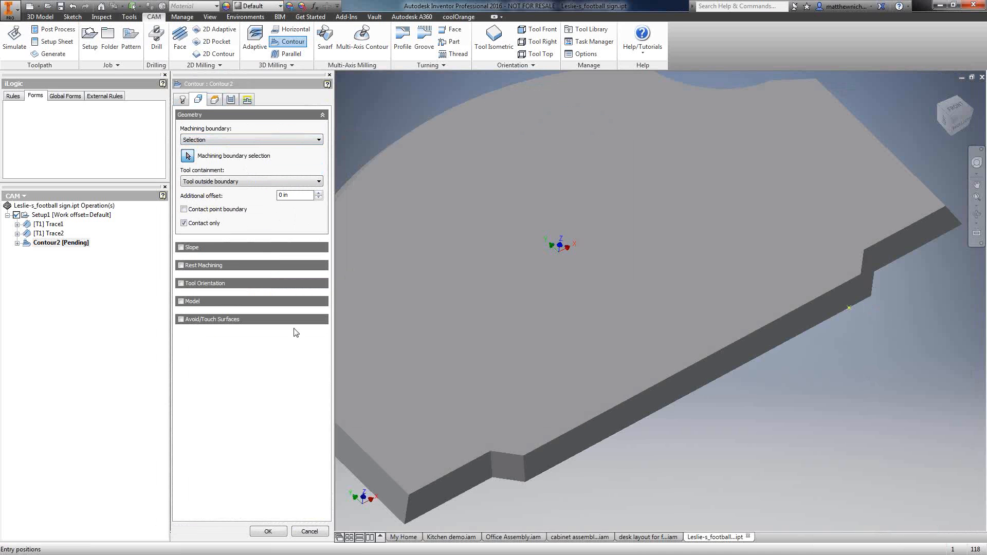
pyautogui.click(837, 315)
pyautogui.click(844, 285)
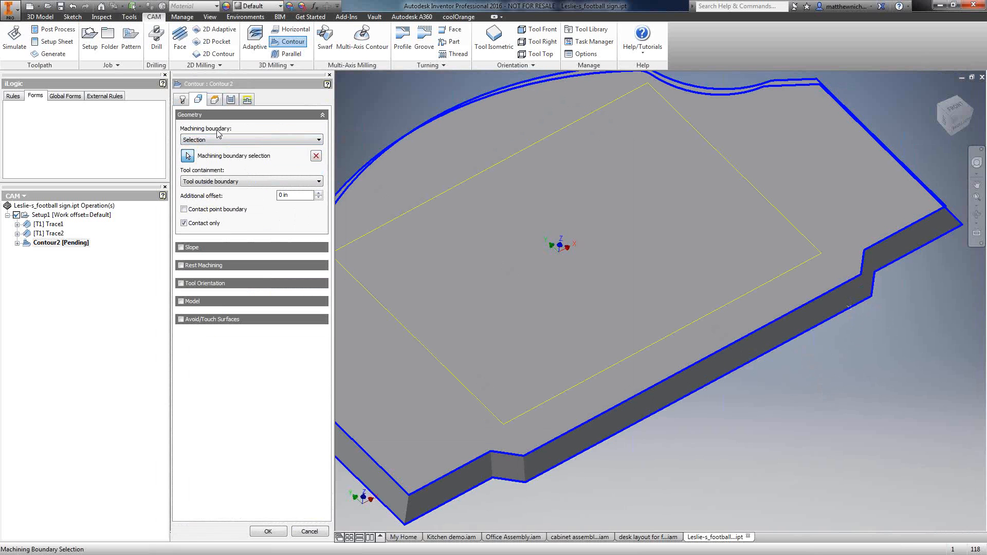
# Set the Contour operation's bottom offset to -0.06 in from Model bottom and generate the toolpath
pyautogui.click(215, 100)
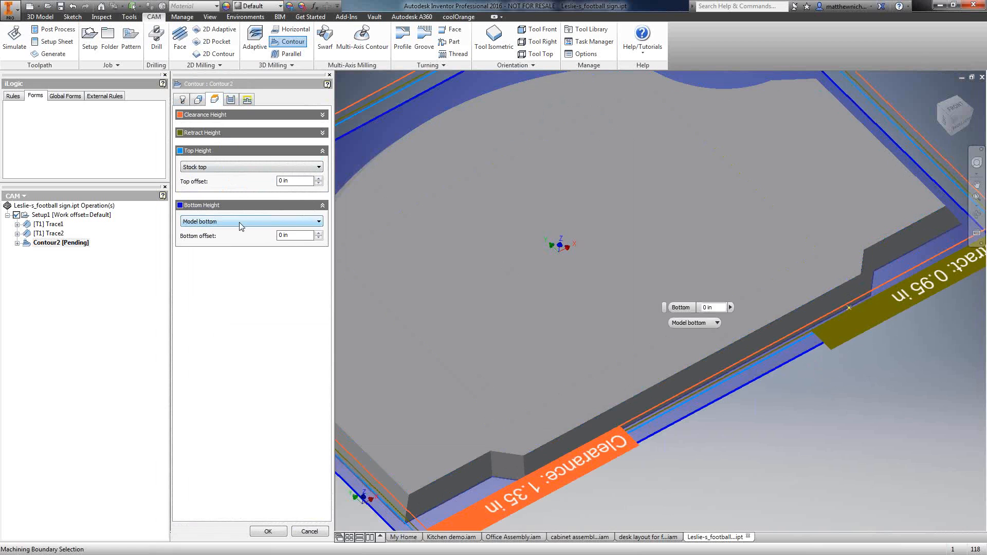
pyautogui.moveTo(295, 236); pyautogui.dragTo(273, 240)
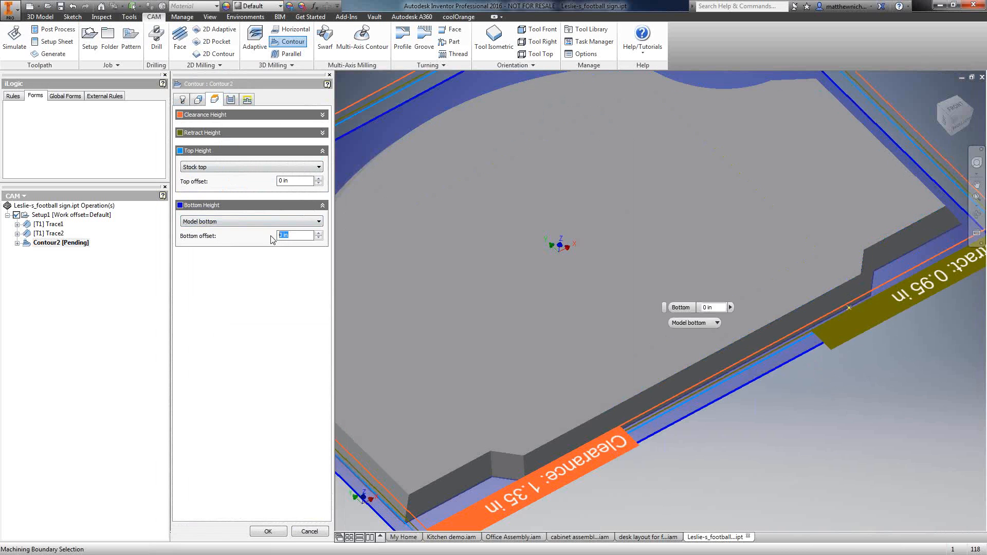
pyautogui.write('-0.06')
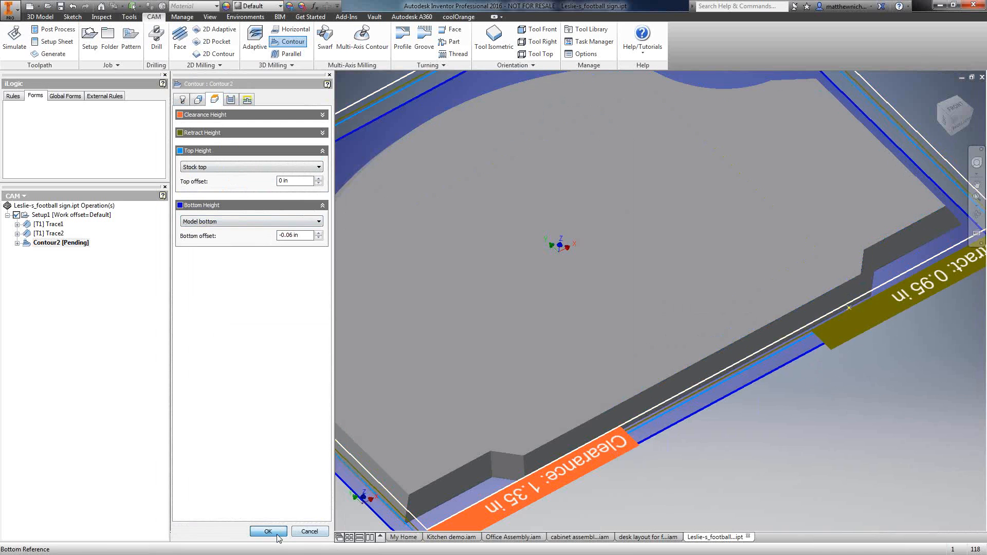
pyautogui.click(268, 531)
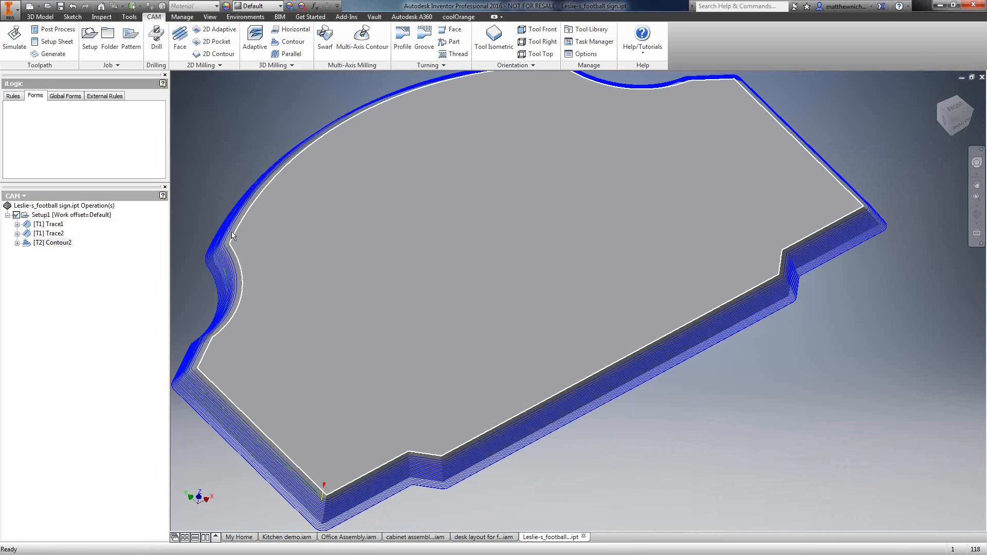
# Create a 2D Contour operation around the sign's lower outer edge using the #3 Ø3/4" flat mill and generate its toolpath
pyautogui.click(286, 42)
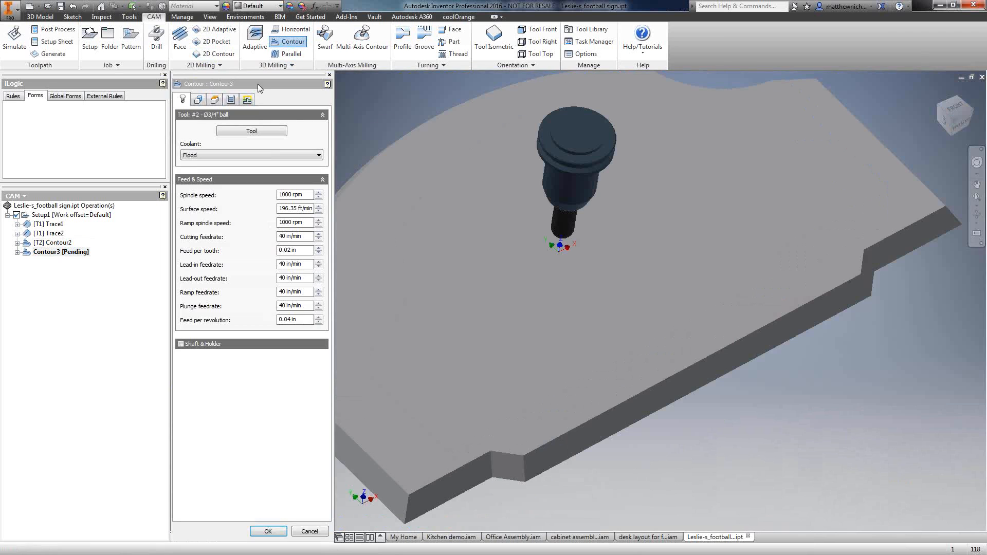
pyautogui.click(310, 532)
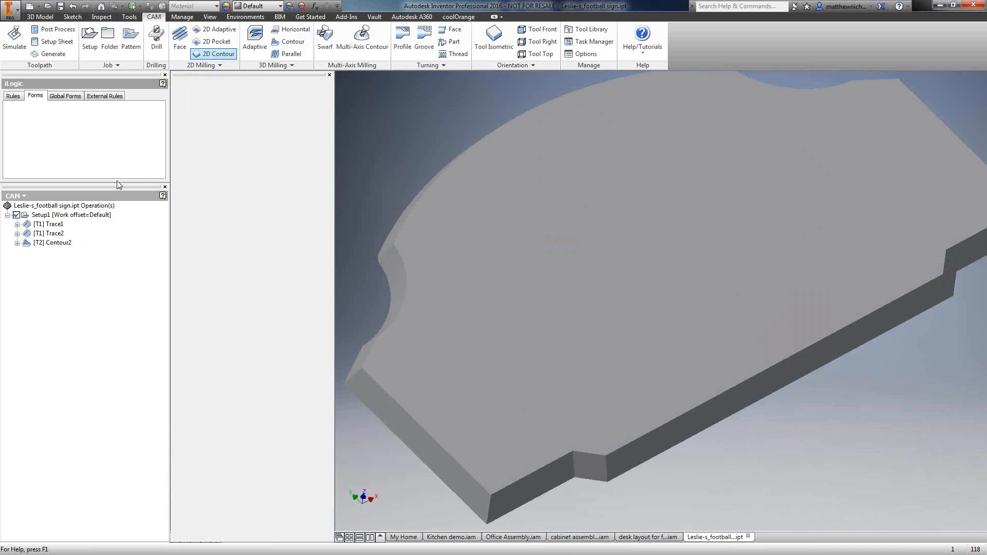
pyautogui.click(244, 132)
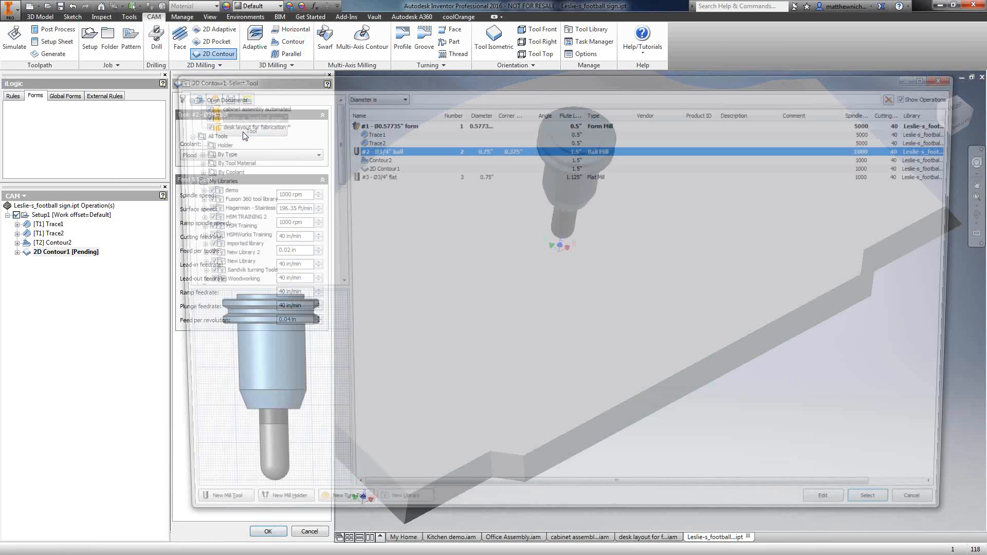
pyautogui.click(391, 176)
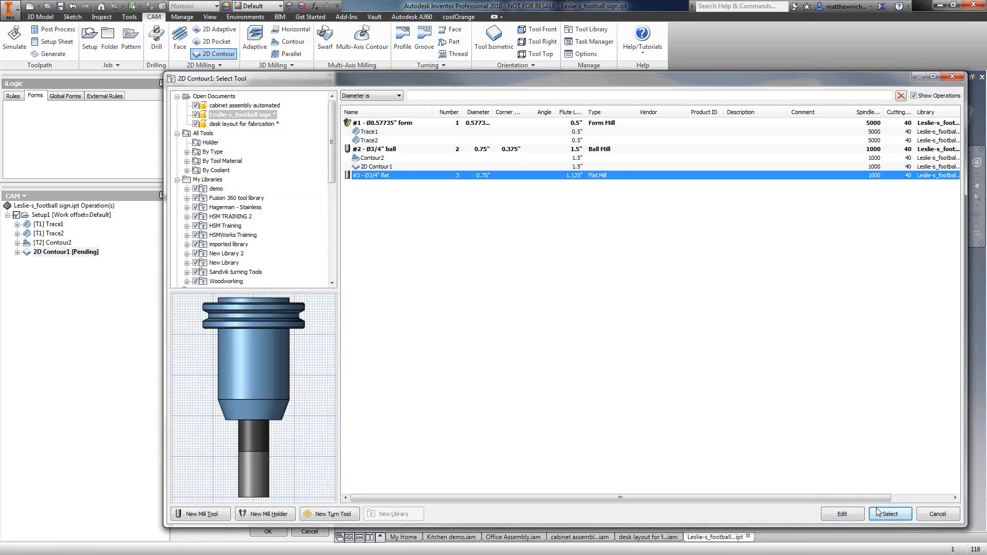
pyautogui.click(904, 514)
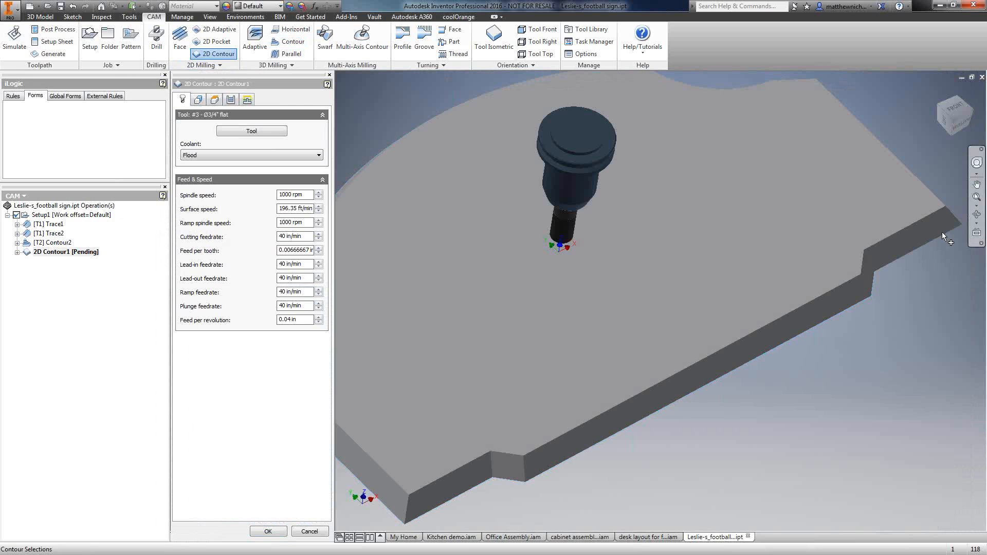
pyautogui.click(198, 100)
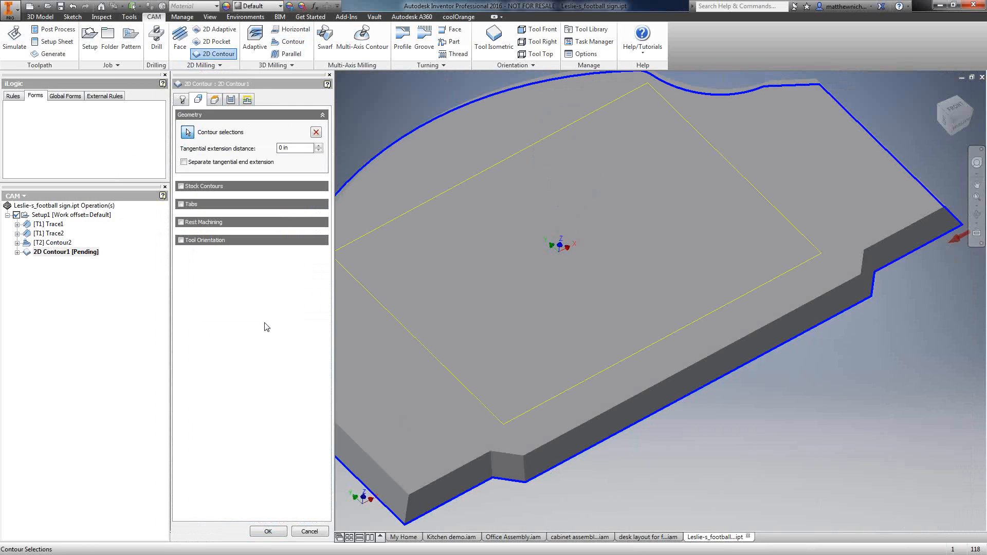
pyautogui.click(268, 532)
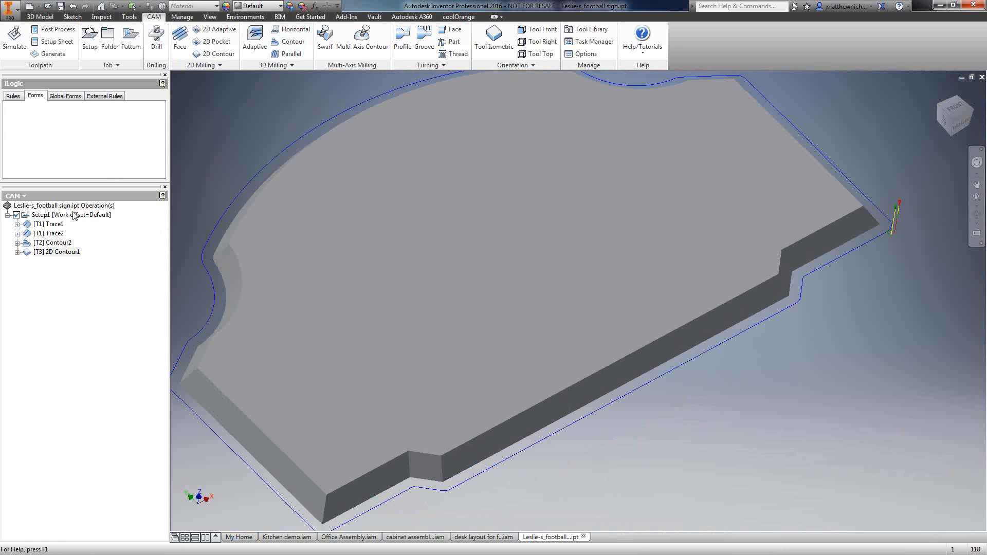
# Hide the beveled sign body, Solid2, in the model tree
pyautogui.click(20, 197)
pyautogui.click(26, 208)
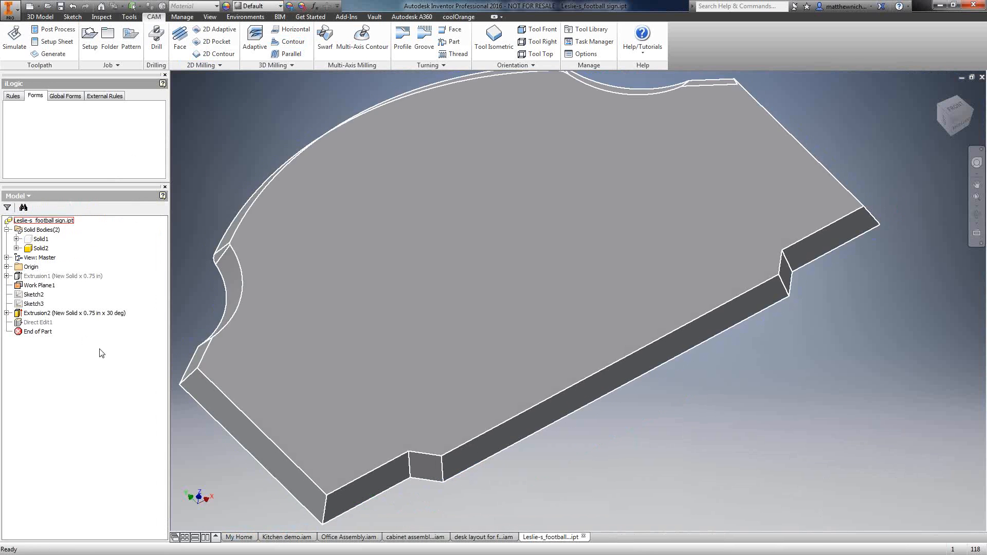
pyautogui.rightClick(41, 249)
pyautogui.click(77, 291)
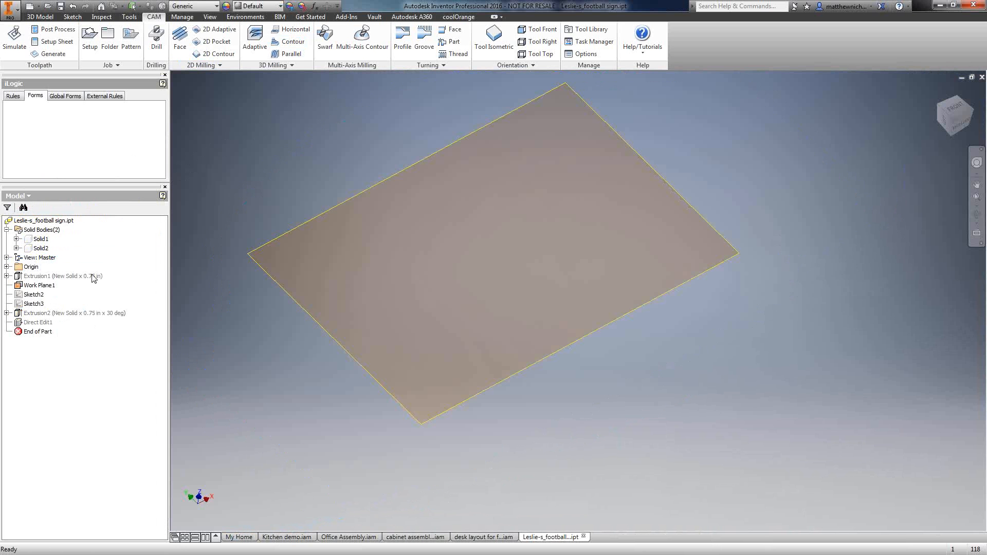
pyautogui.press('F2')
pyautogui.moveTo(433, 292); pyautogui.dragTo(460, 297)
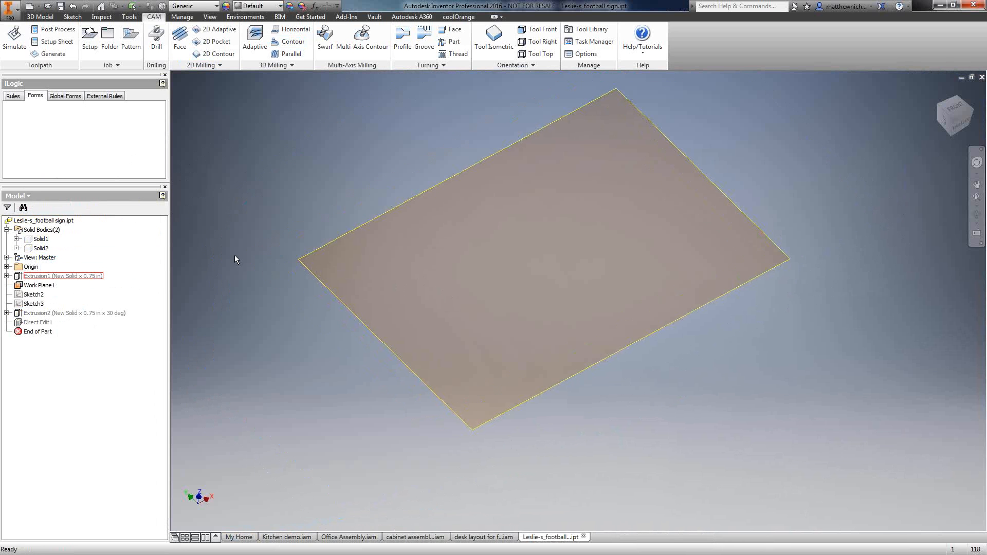
# Simulate all of Setup1's toolpaths on the stock and increase the playback speed
pyautogui.click(18, 196)
pyautogui.click(26, 231)
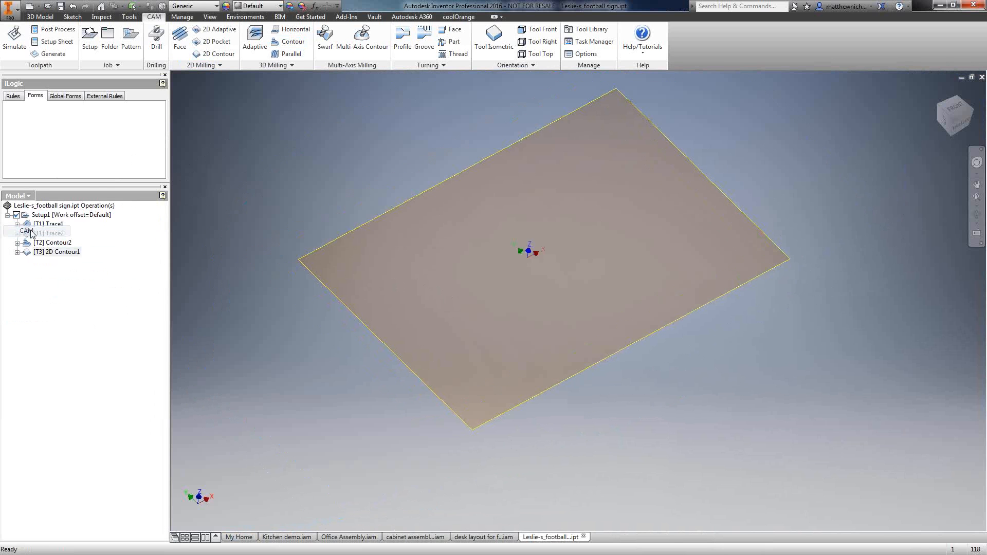
pyautogui.click(93, 216)
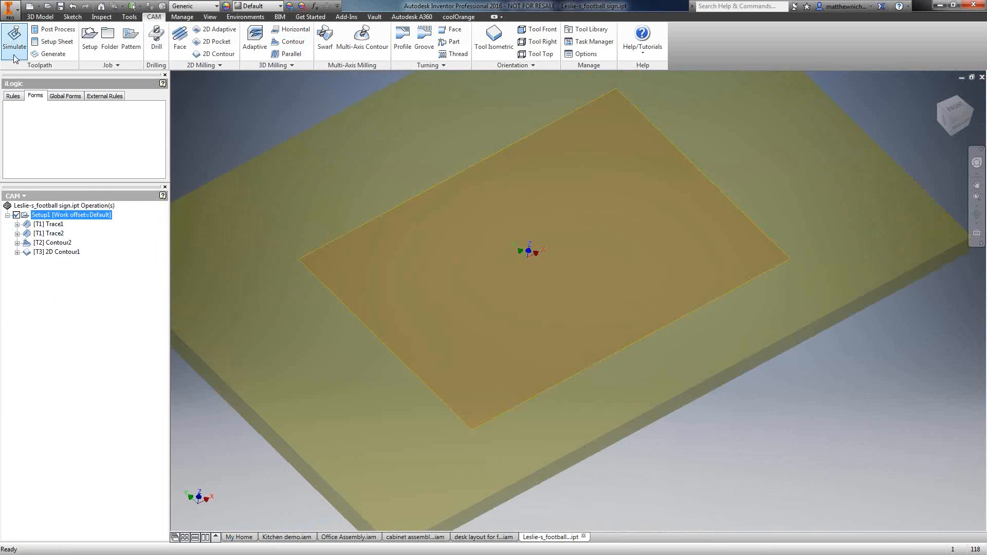
pyautogui.click(17, 49)
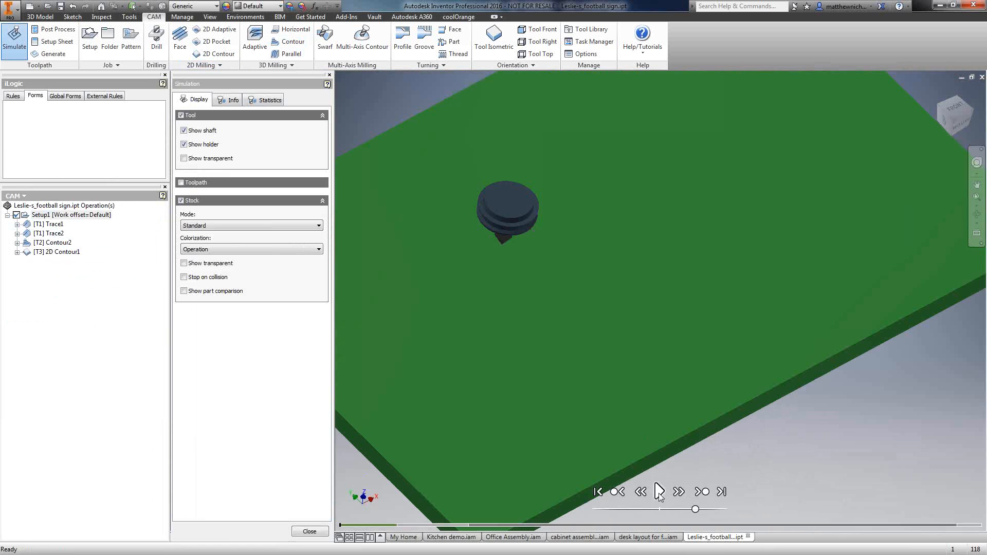
pyautogui.click(659, 493)
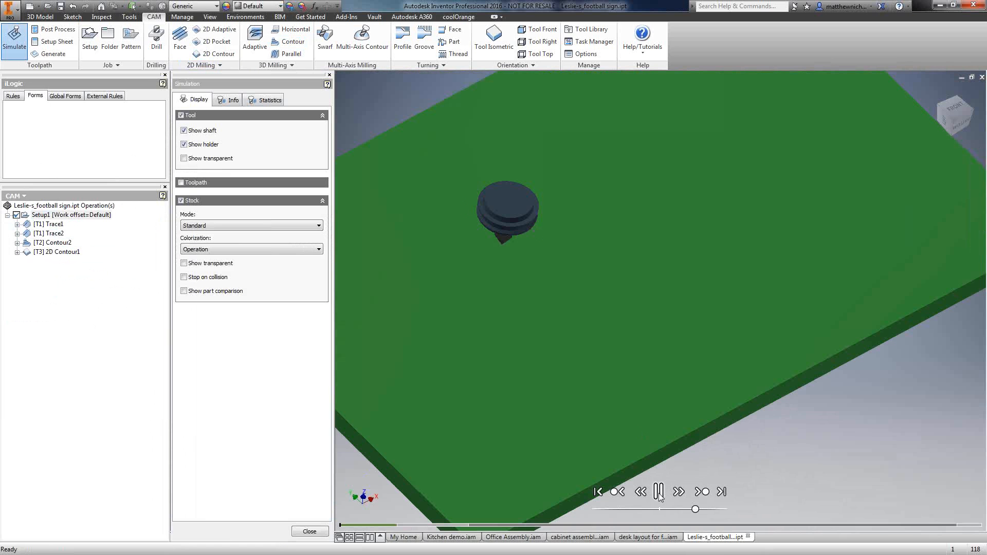
pyautogui.moveTo(695, 510); pyautogui.dragTo(713, 511)
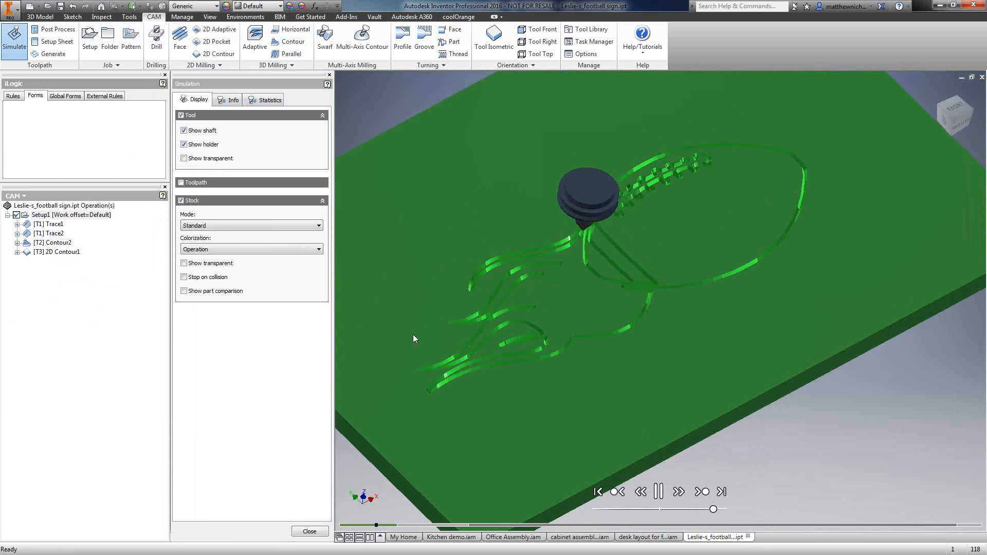
# Examine the simulation's operation info and machining statistics, speed up the remaining playback, and close the simulation
pyautogui.click(230, 101)
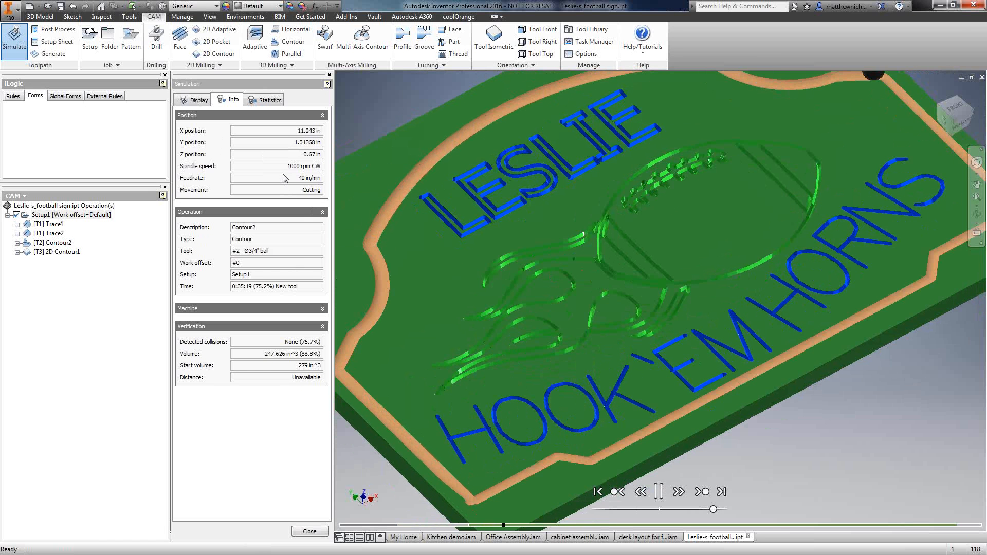
pyautogui.click(267, 101)
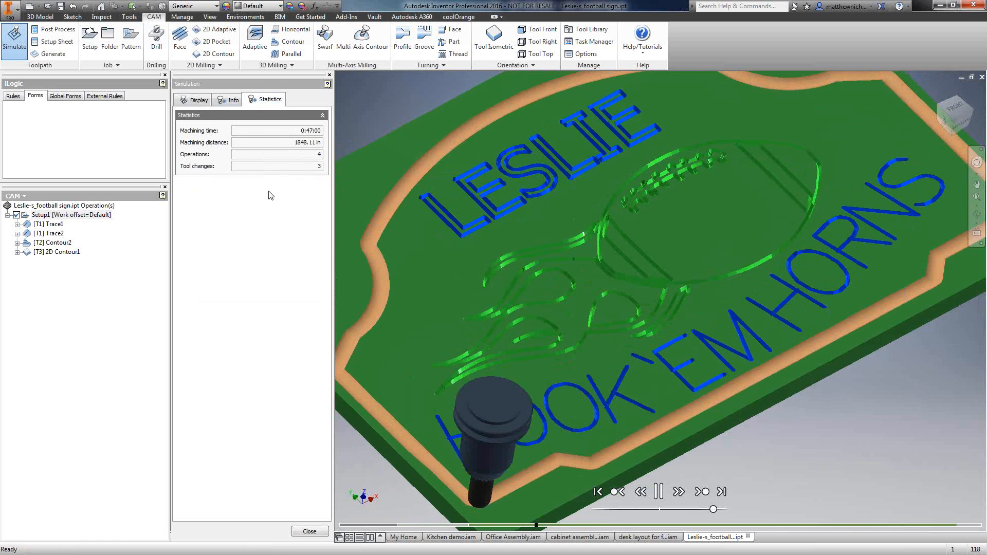
pyautogui.click(229, 99)
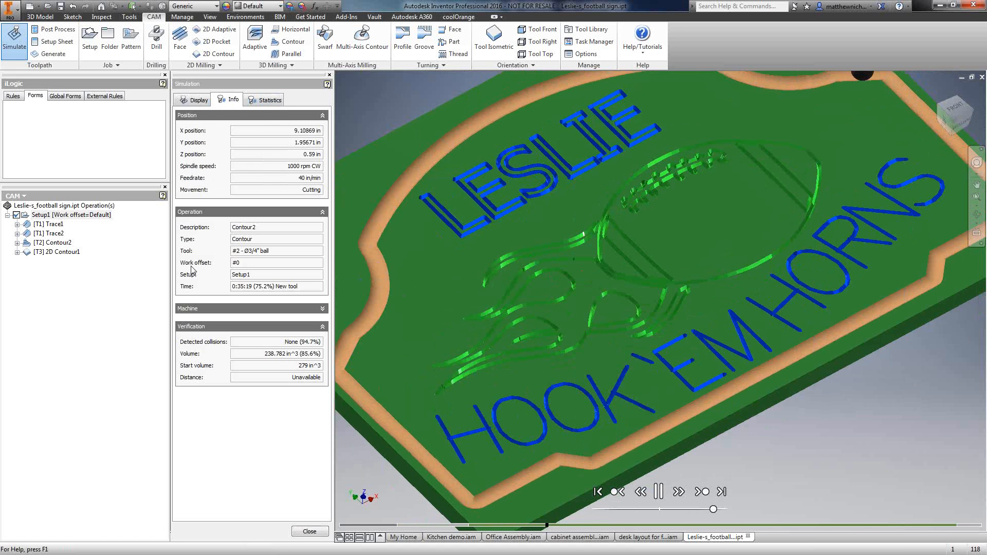
pyautogui.click(266, 100)
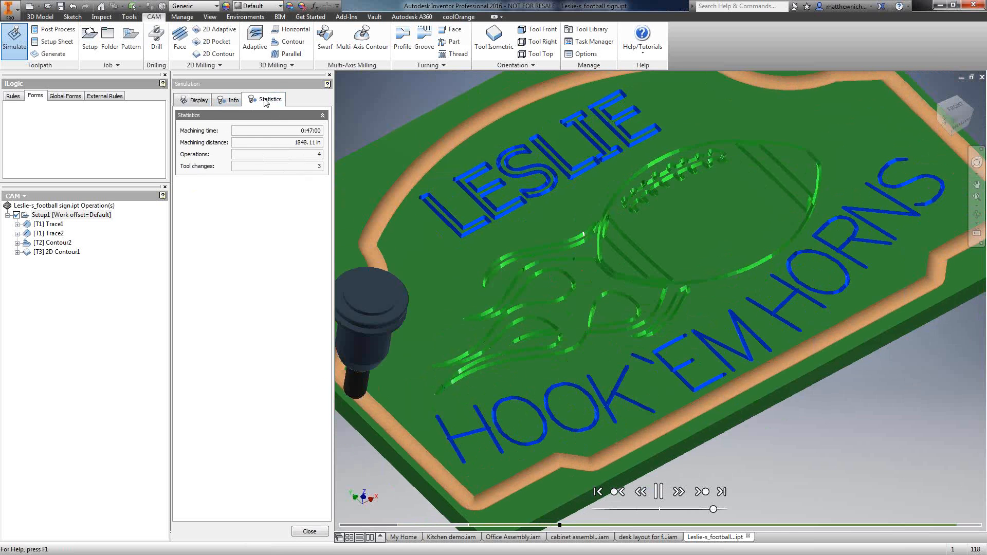
pyautogui.click(231, 101)
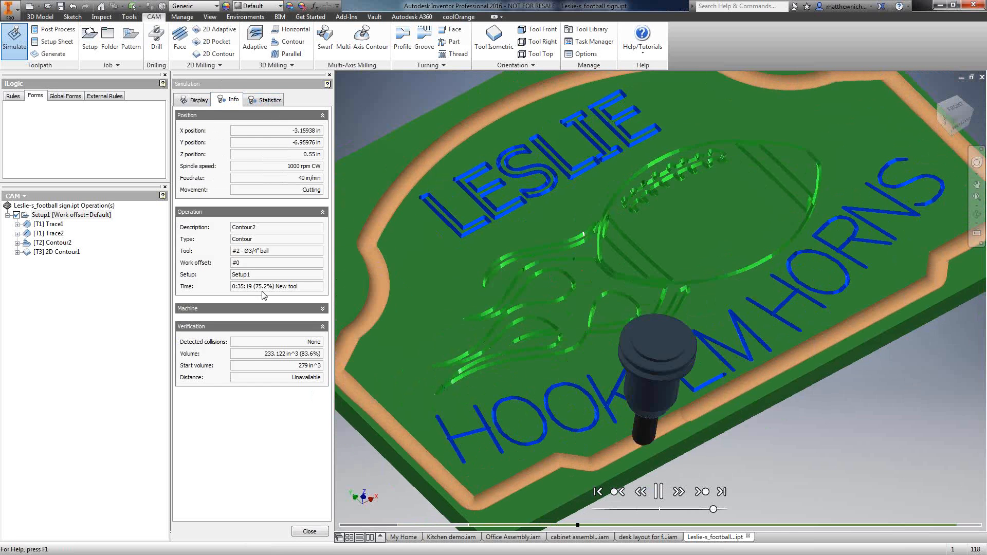
pyautogui.click(196, 100)
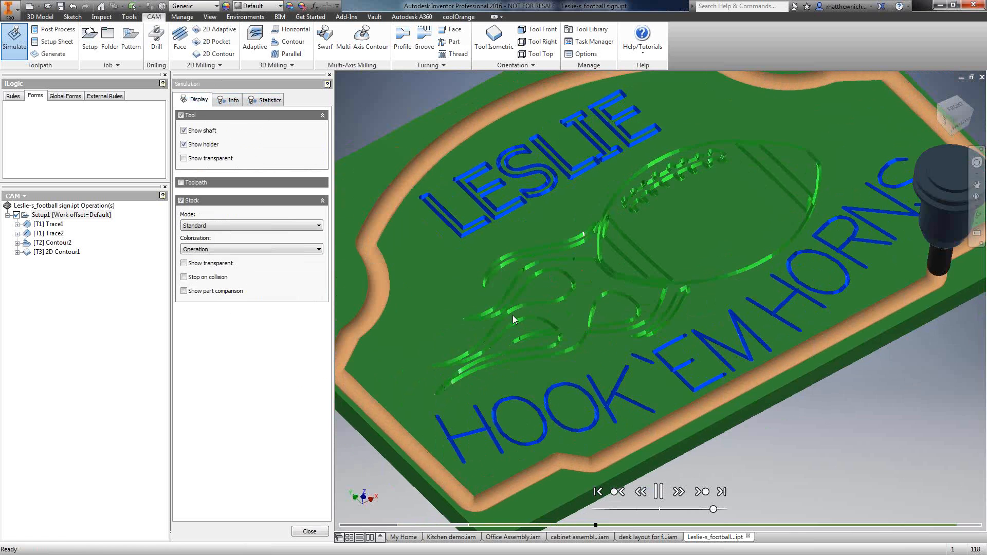
pyautogui.moveTo(714, 511); pyautogui.dragTo(722, 513)
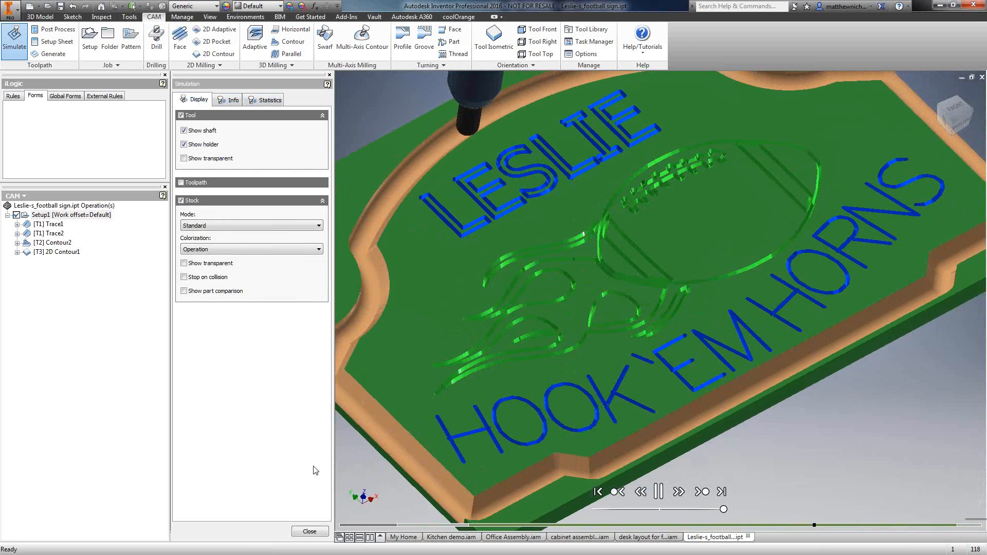
pyautogui.click(308, 533)
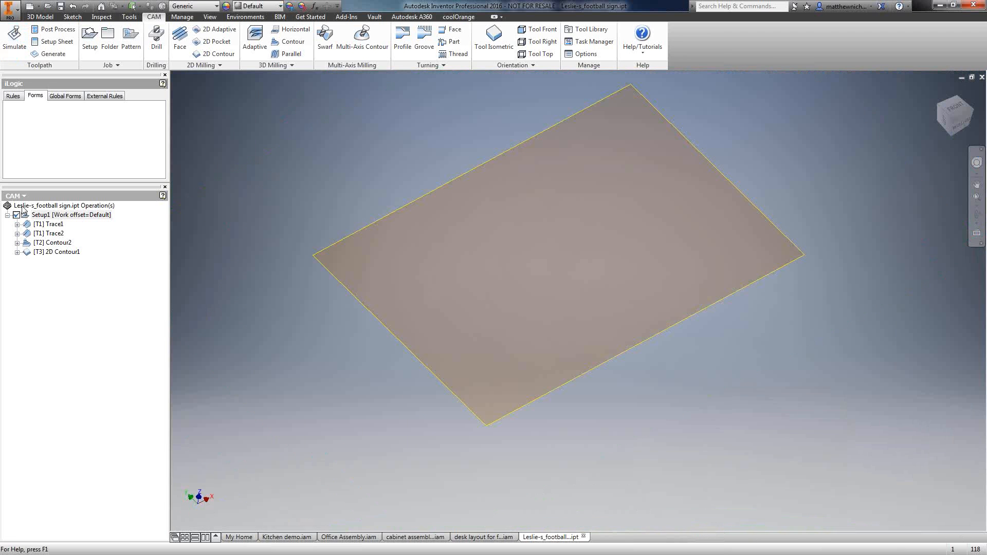
# Make the beveled sign body, Solid2, visible in the model tree again
pyautogui.click(22, 196)
pyautogui.click(23, 205)
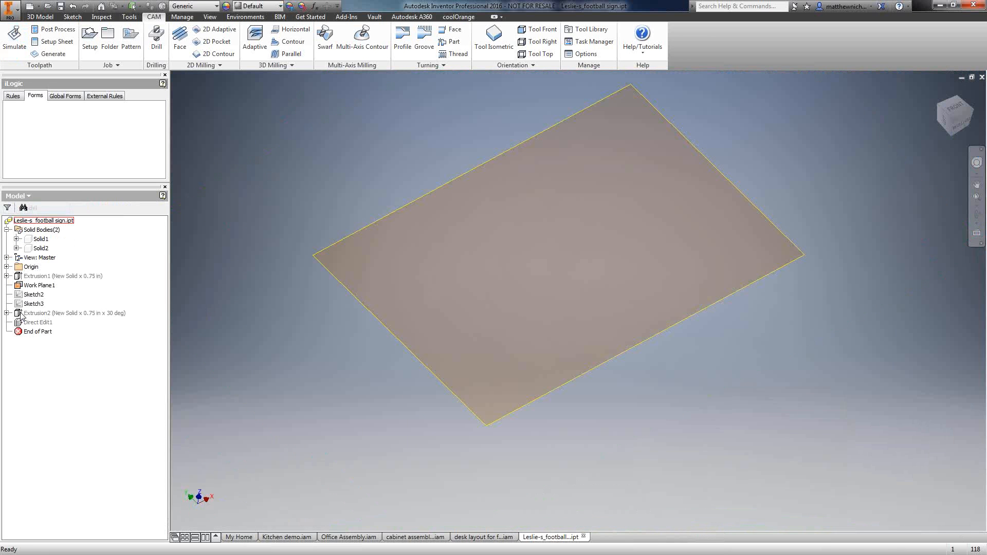
pyautogui.click(44, 249)
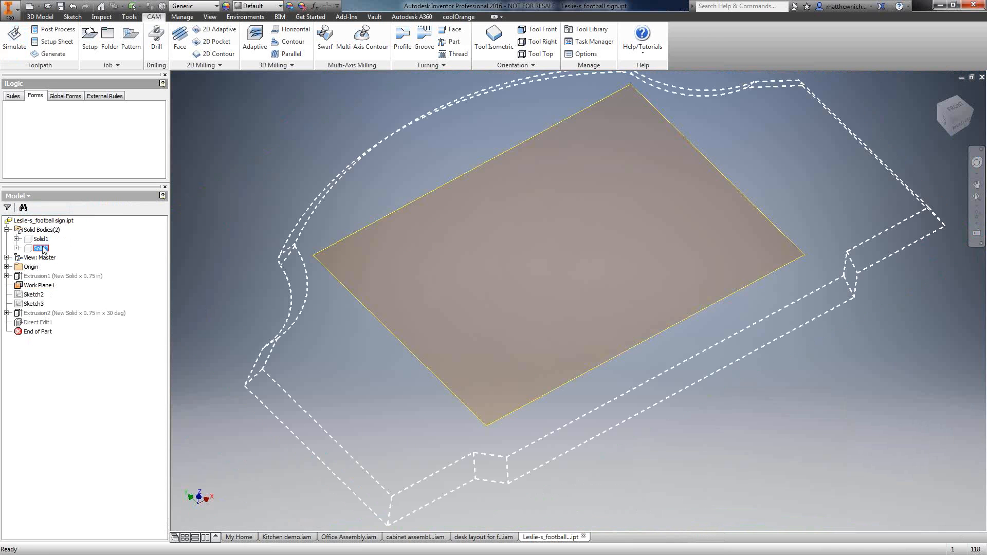
pyautogui.rightClick(43, 249)
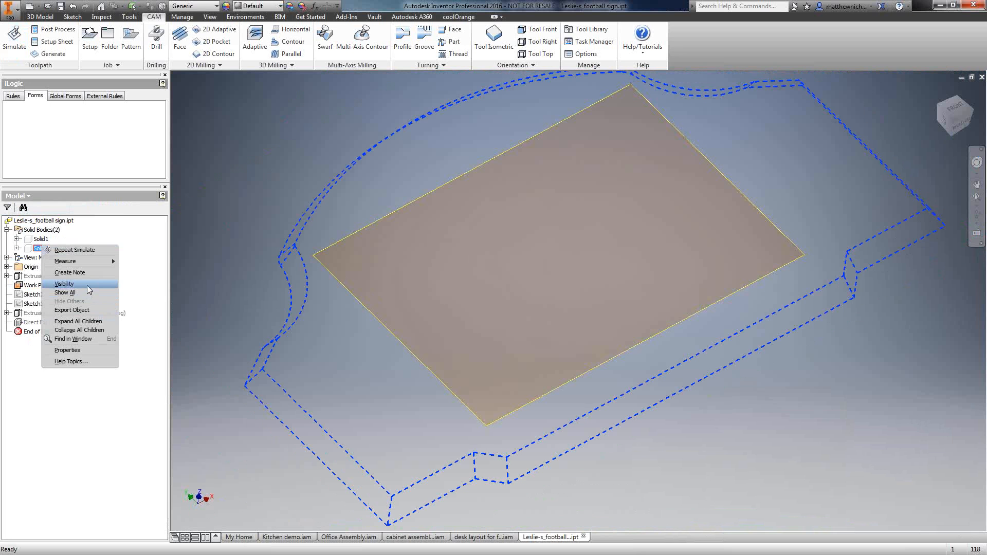
pyautogui.click(65, 284)
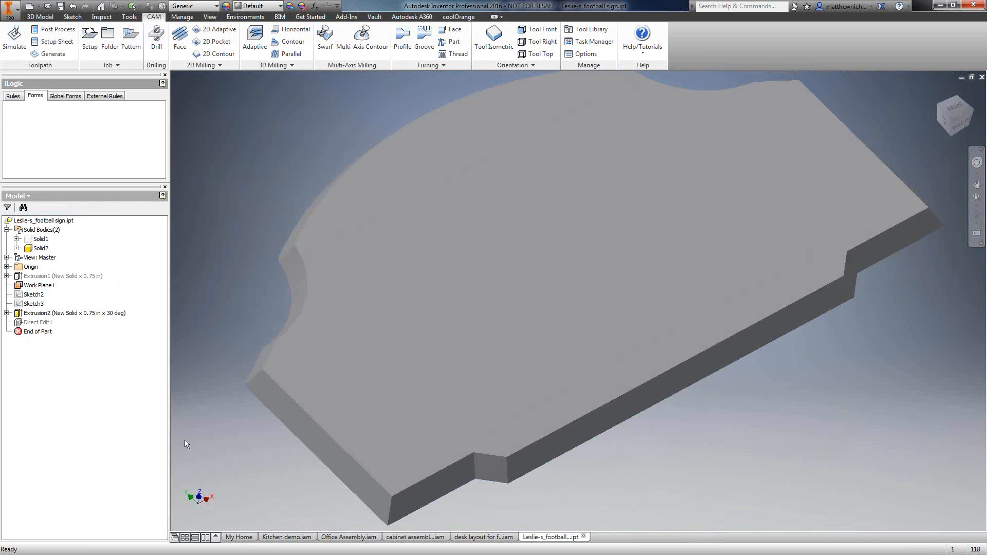
# Bring up the Office Assembly and select its door, and switch to the door part in SOLIDWORKS
pyautogui.click(361, 543)
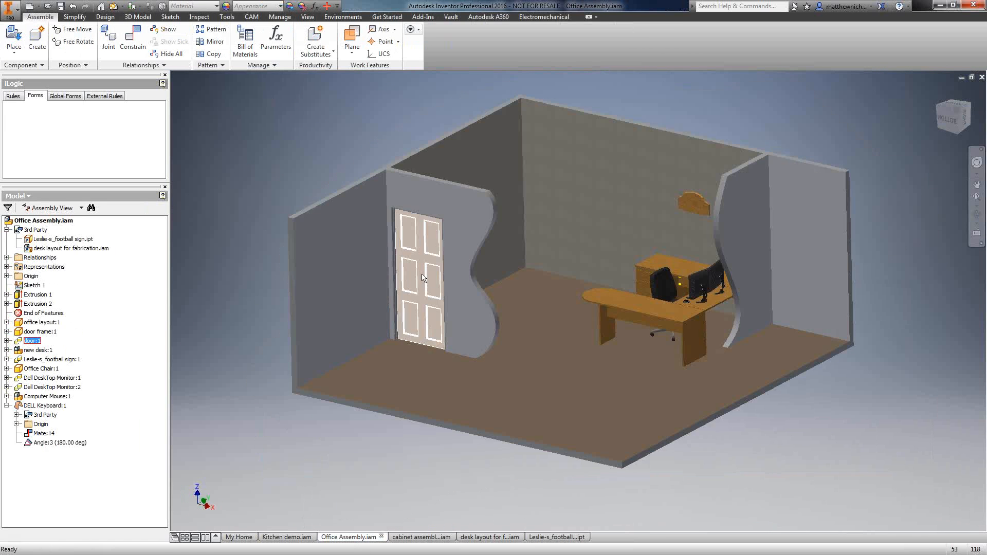
pyautogui.click(420, 281)
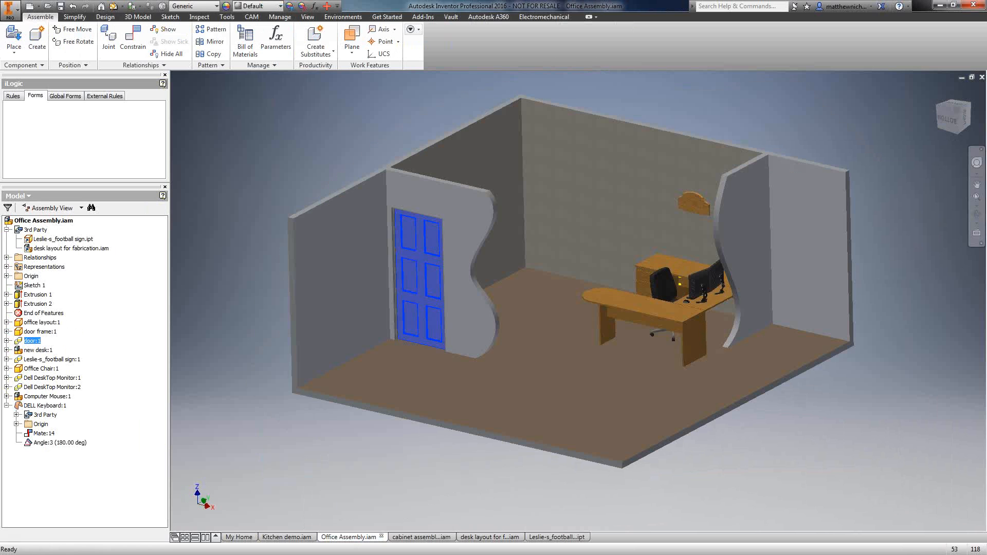
pyautogui.hotkey('alt', 'Tab')
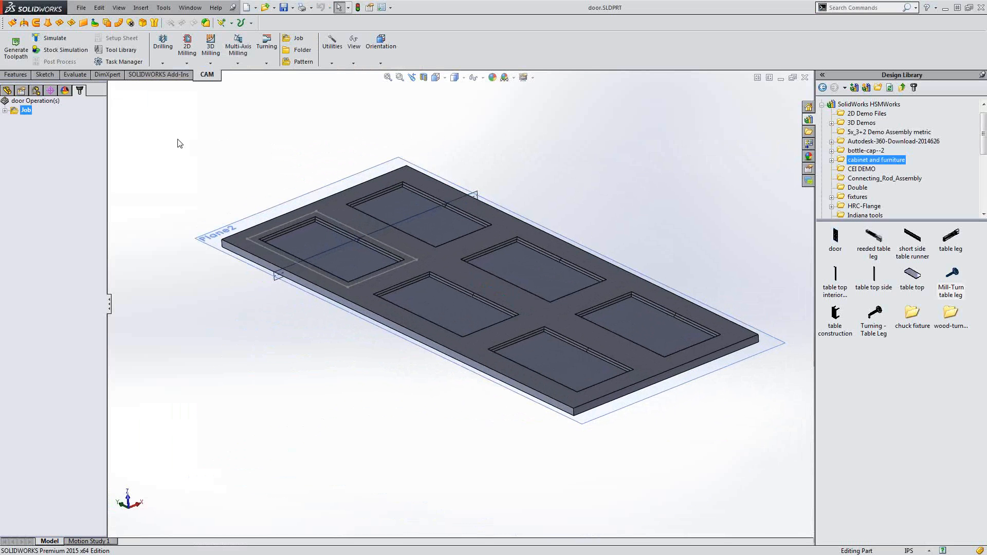
# Create a new CAM job for the door's Mirror1 body with its stock taken from the solid body Boss-Extrude1
pyautogui.click(300, 41)
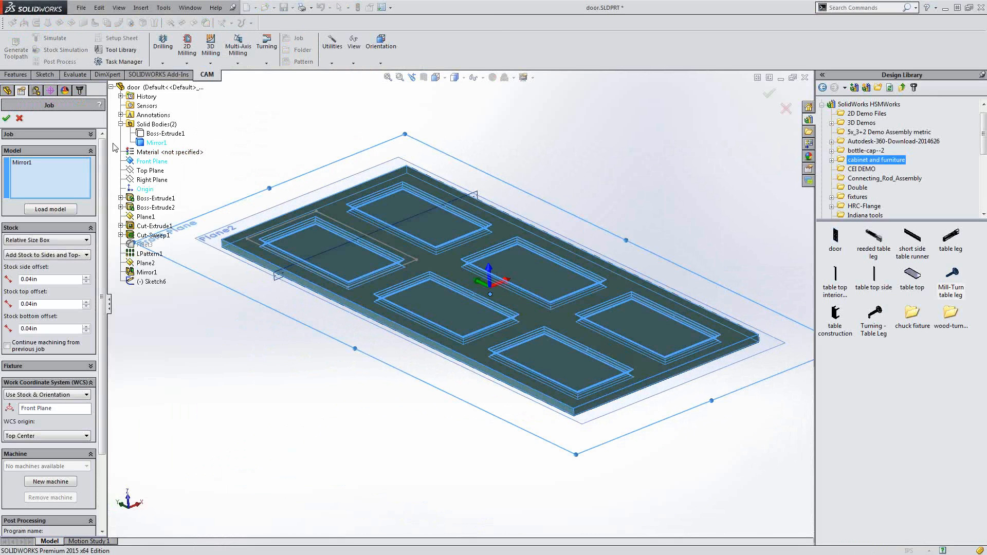
pyautogui.moveTo(107, 139); pyautogui.dragTo(129, 139)
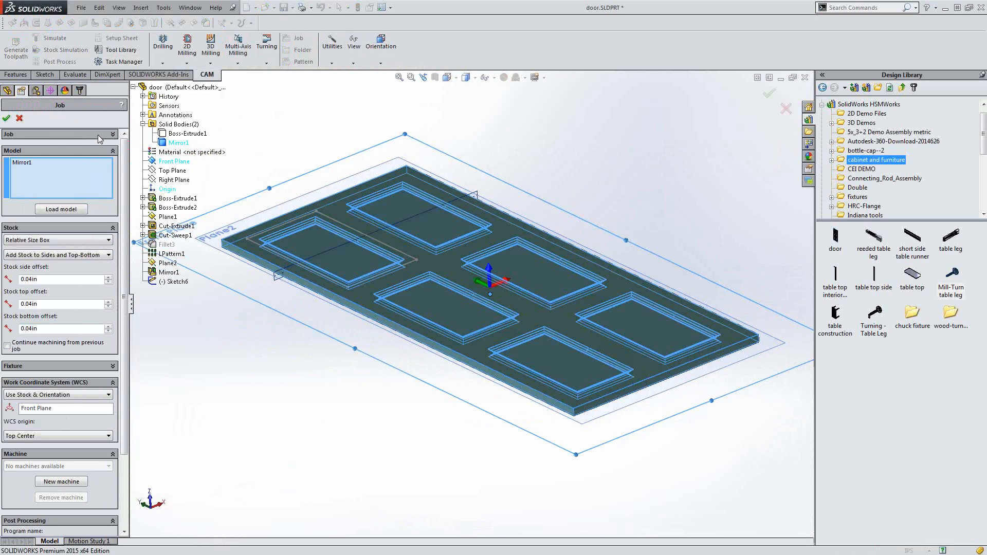
pyautogui.moveTo(126, 148)
pyautogui.mouseDown()
pyautogui.moveTo(126, 163)
pyautogui.moveTo(125, 149)
pyautogui.mouseUp()
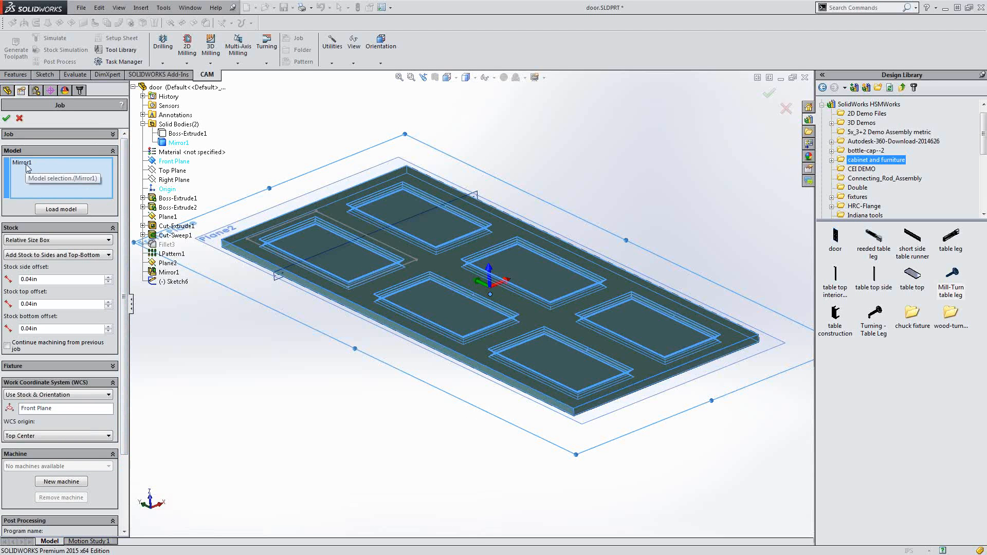
pyautogui.click(73, 241)
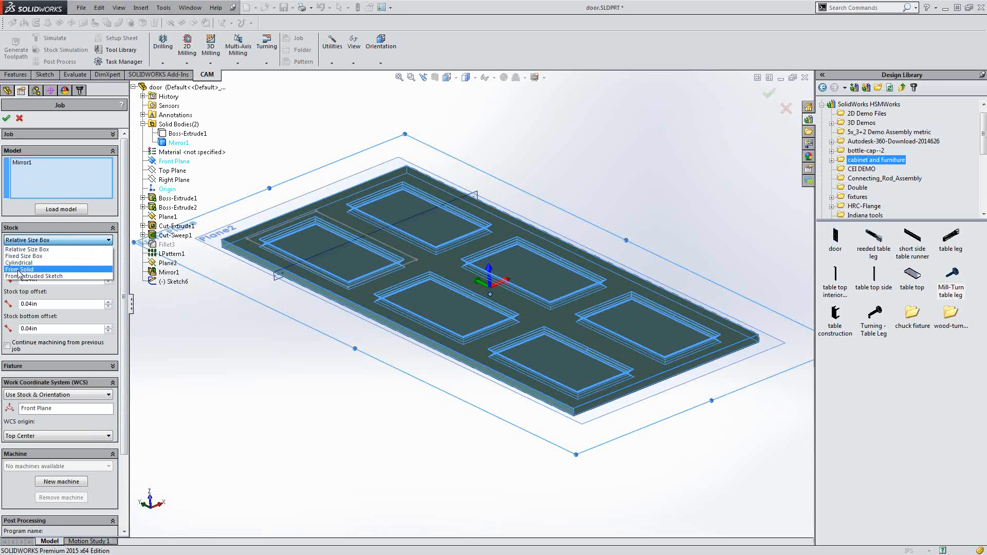
pyautogui.click(20, 270)
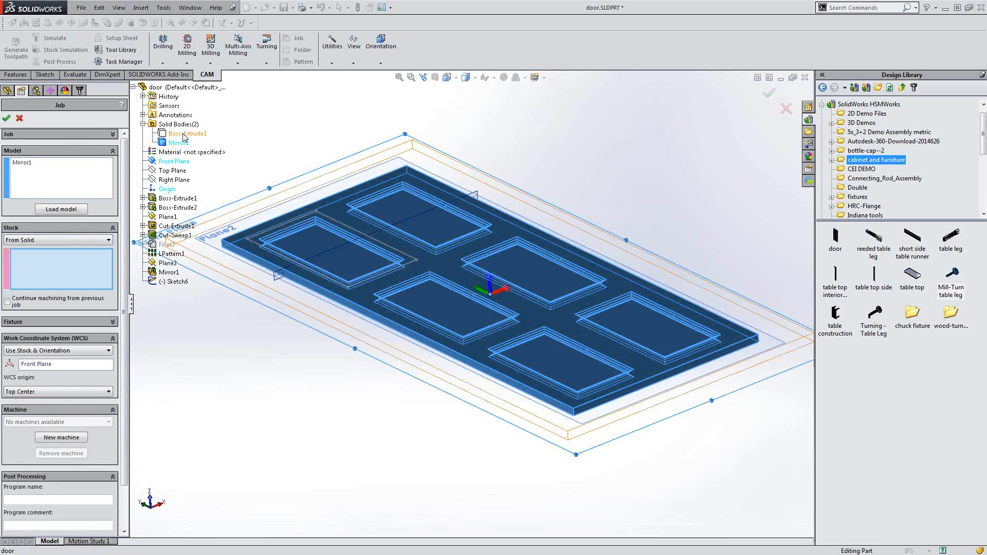
pyautogui.click(184, 136)
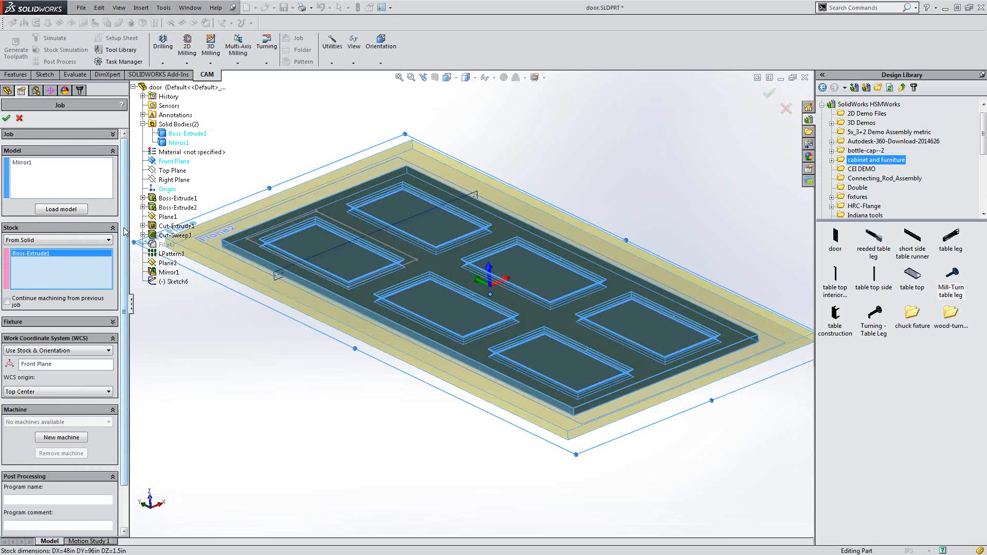
# Check the new job's machine and post-processing options without adding a machine, and accept the job
pyautogui.scroll(-1, 127, 245)
pyautogui.scroll(-3, 127, 245)
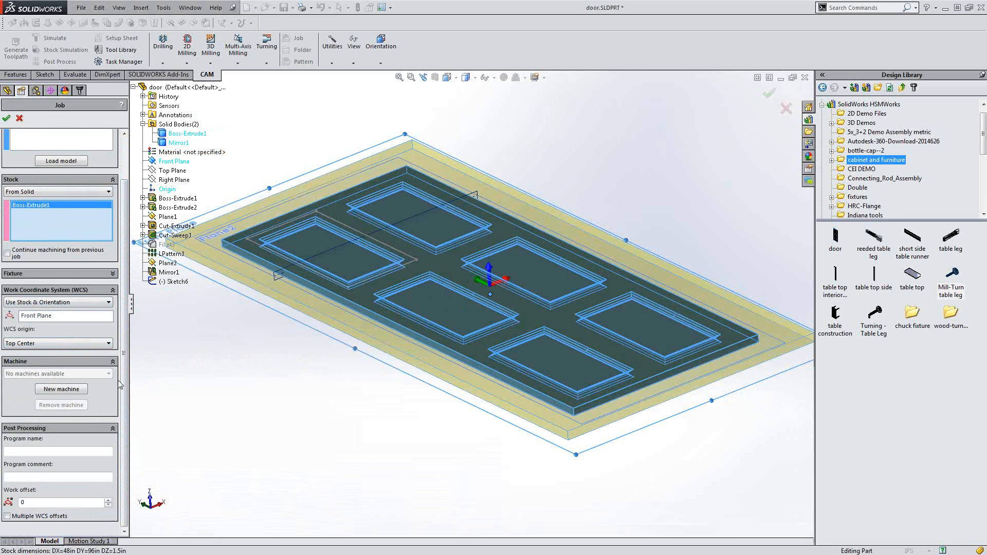
pyautogui.click(61, 390)
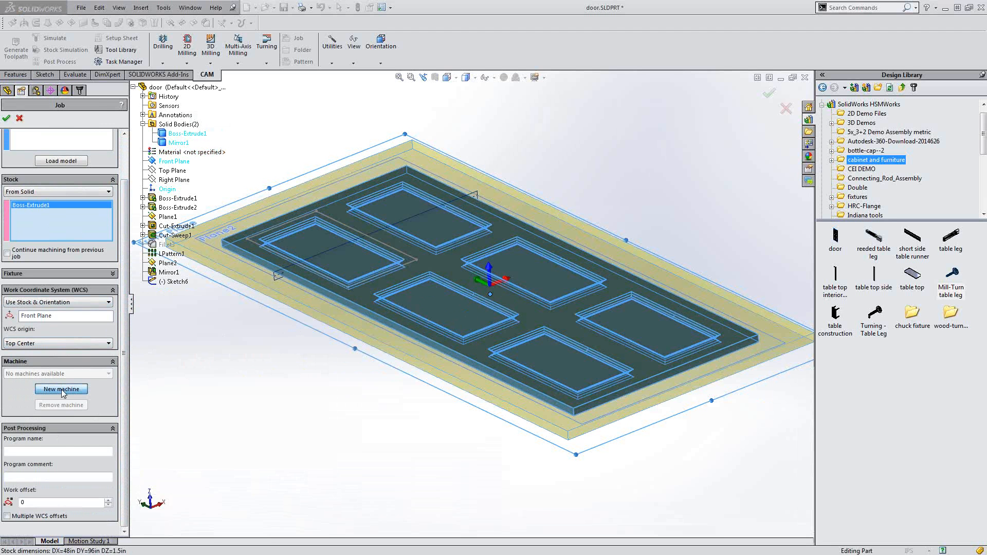
pyautogui.click(635, 378)
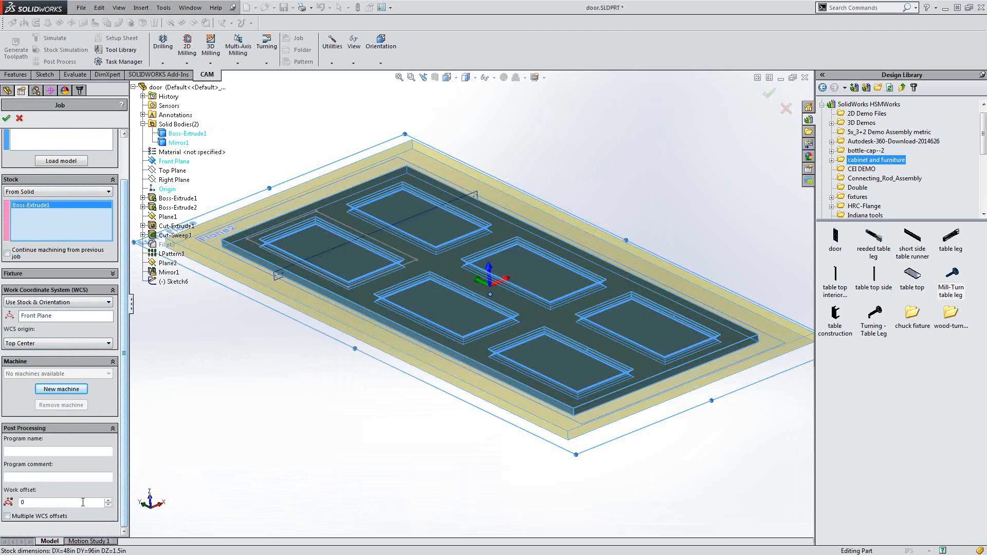
pyautogui.click(6, 117)
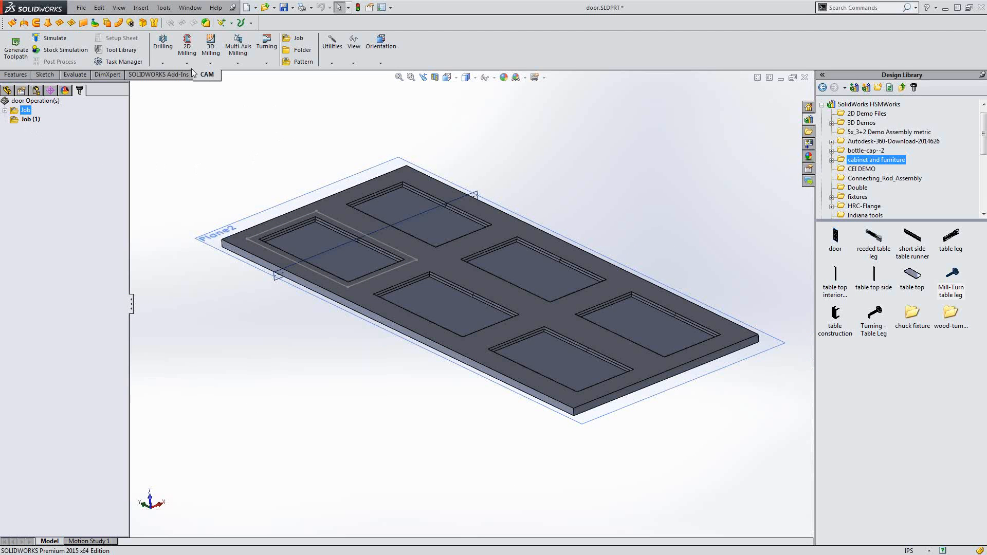
# Add a Face operation over the door stock using tool #2, the 4" face mill, and generate its toolpath
pyautogui.click(188, 54)
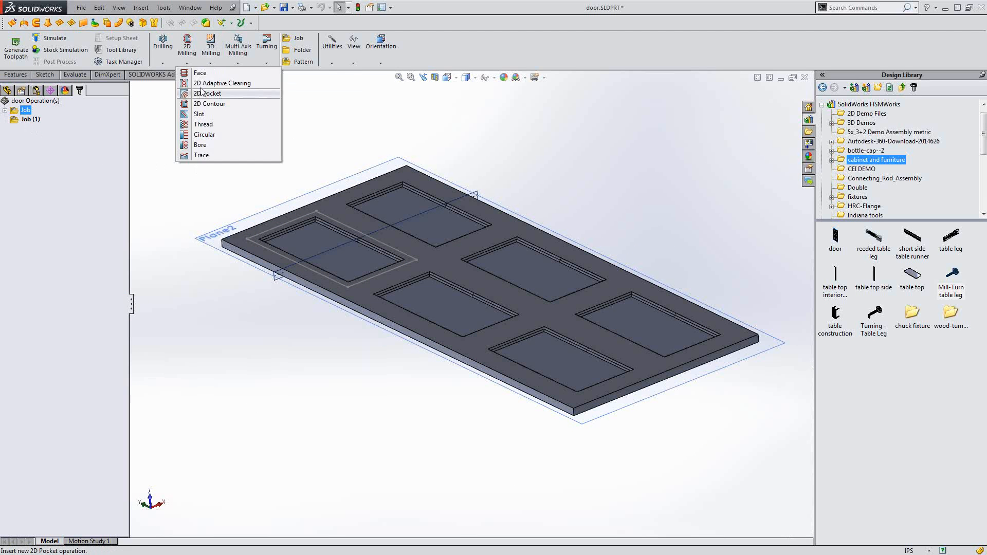
pyautogui.click(206, 78)
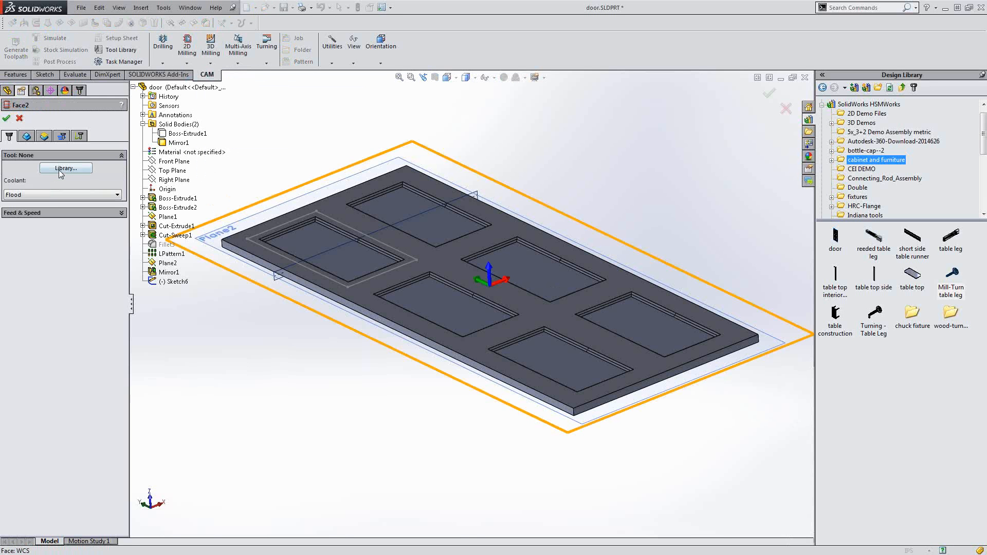
pyautogui.click(66, 168)
pyautogui.click(459, 184)
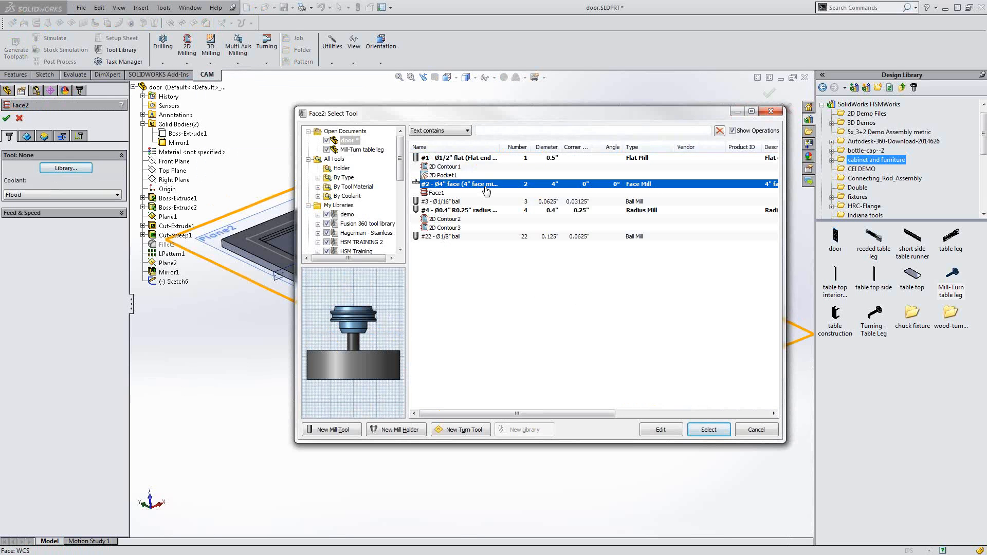
pyautogui.click(709, 430)
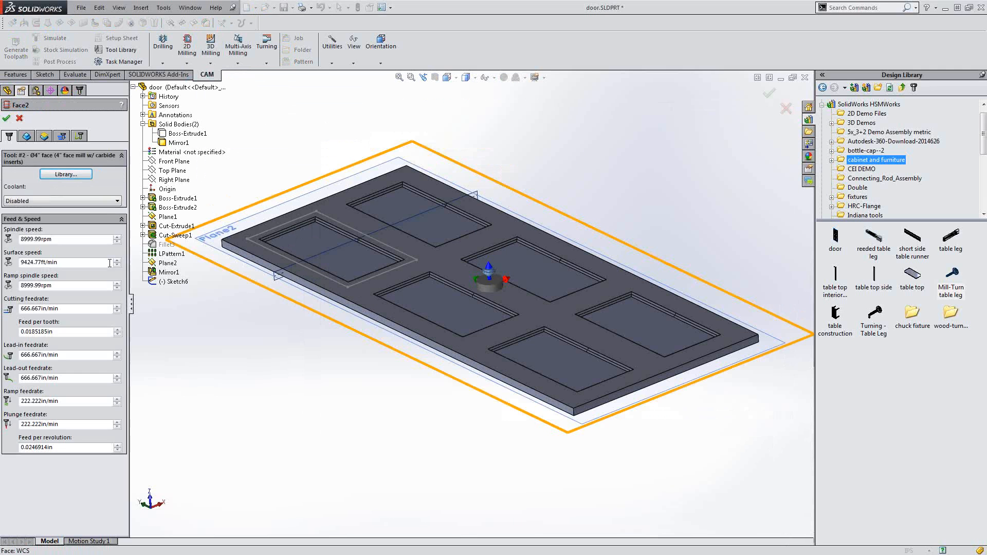
pyautogui.click(8, 119)
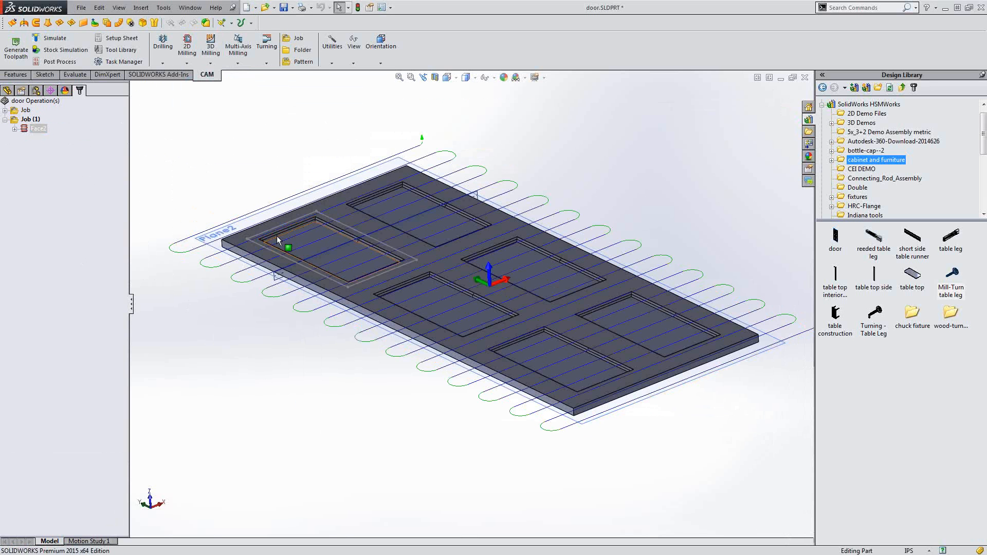
# Start a 2D Pocket operation and select the floor face of the door's first recessed panel as its geometry
pyautogui.scroll(-3, 278, 239)
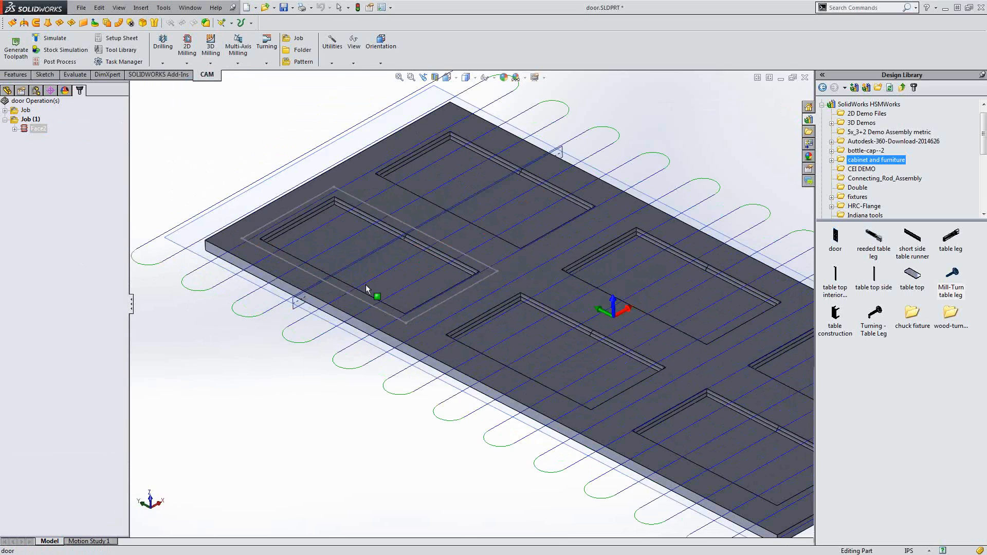
pyautogui.scroll(-3, 366, 285)
pyautogui.click(78, 211)
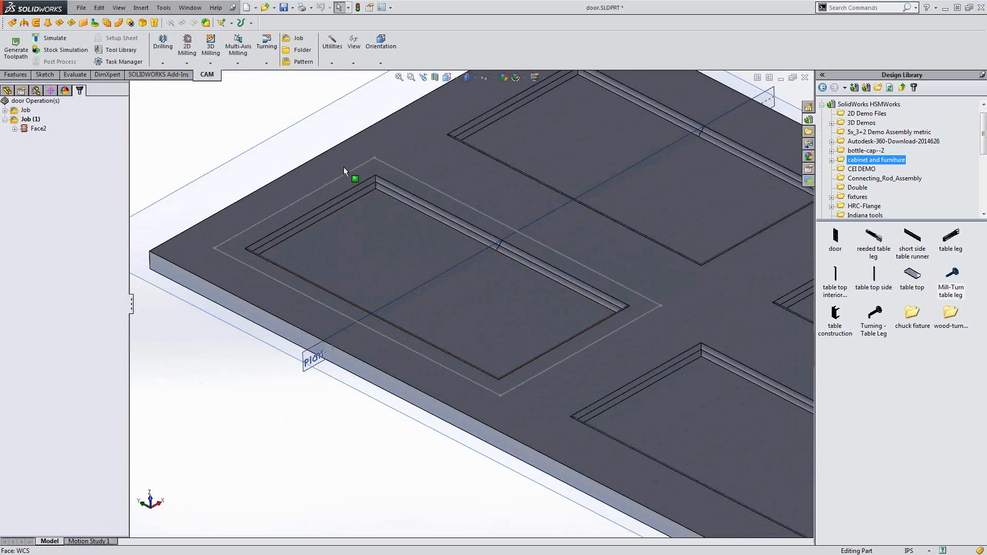
pyautogui.click(187, 64)
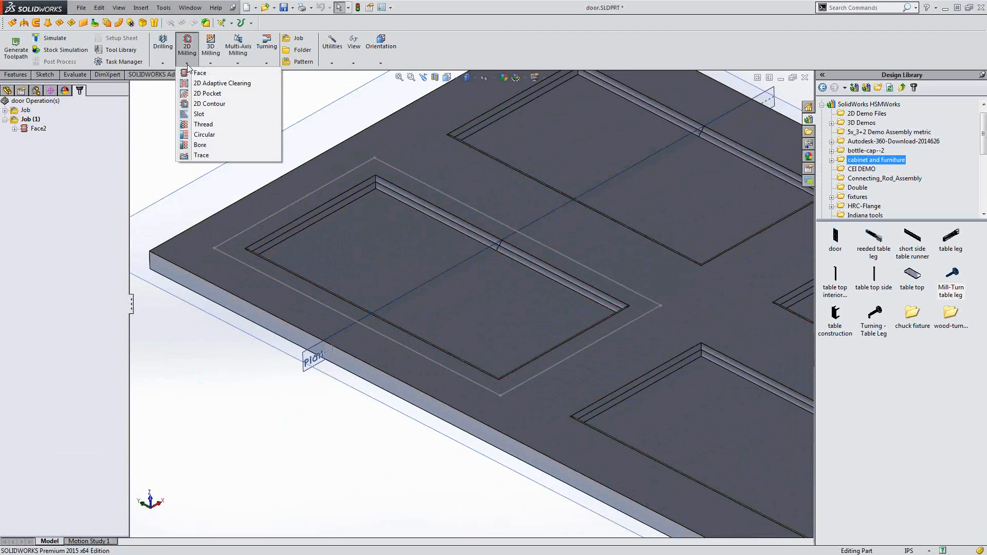
pyautogui.click(204, 96)
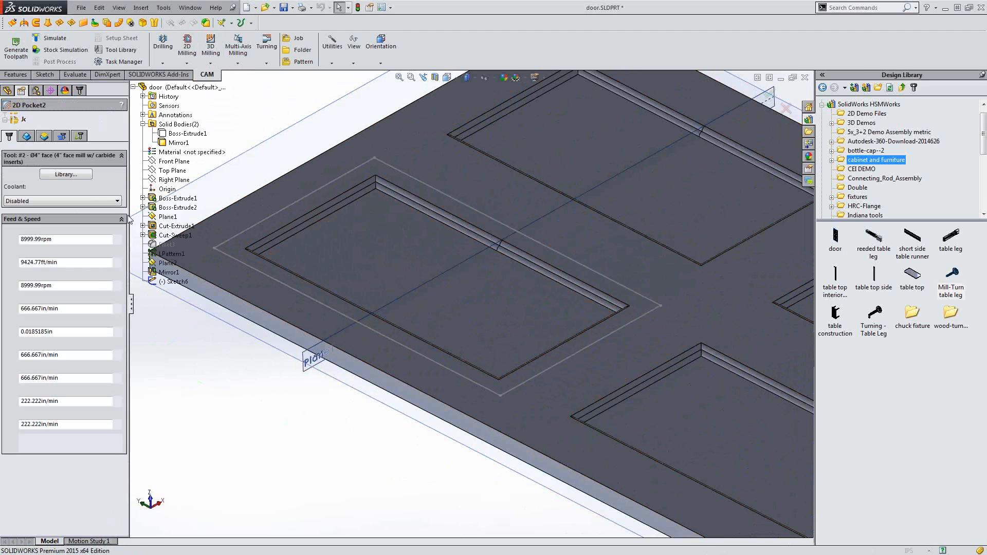
pyautogui.click(28, 137)
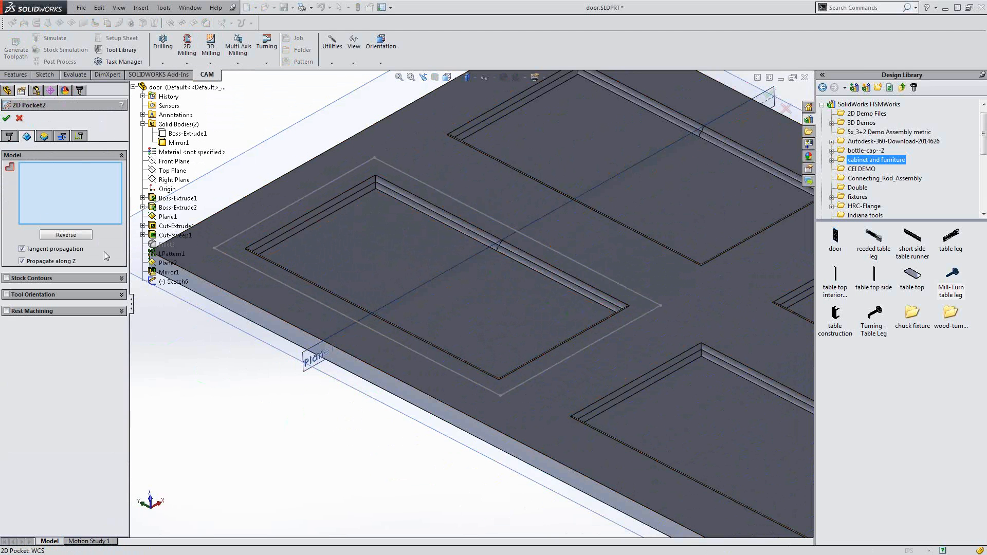
pyautogui.click(344, 252)
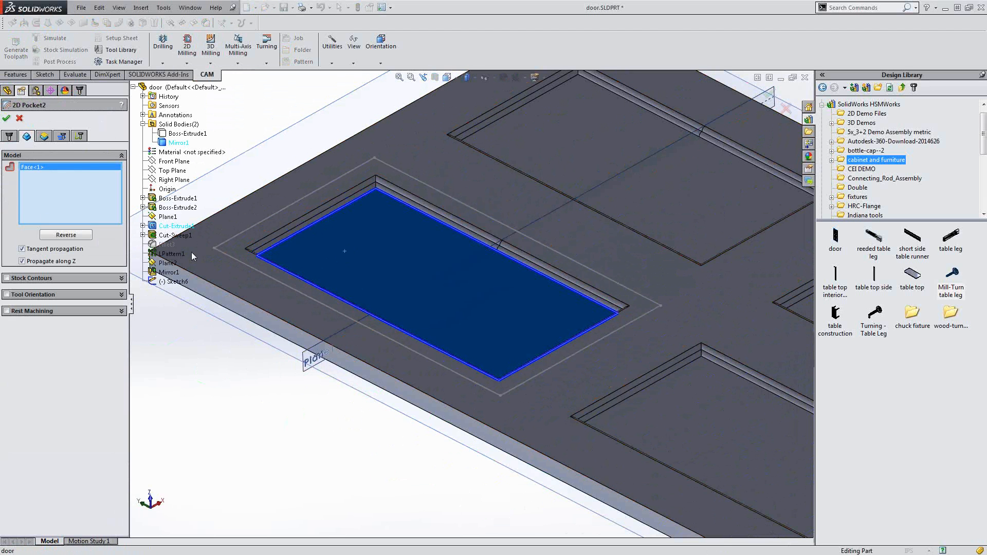
# Assign tool #1, the 1/2" flat mill, to the pocket, set its spindle speed to 12000 rpm, and generate the toolpath
pyautogui.click(8, 136)
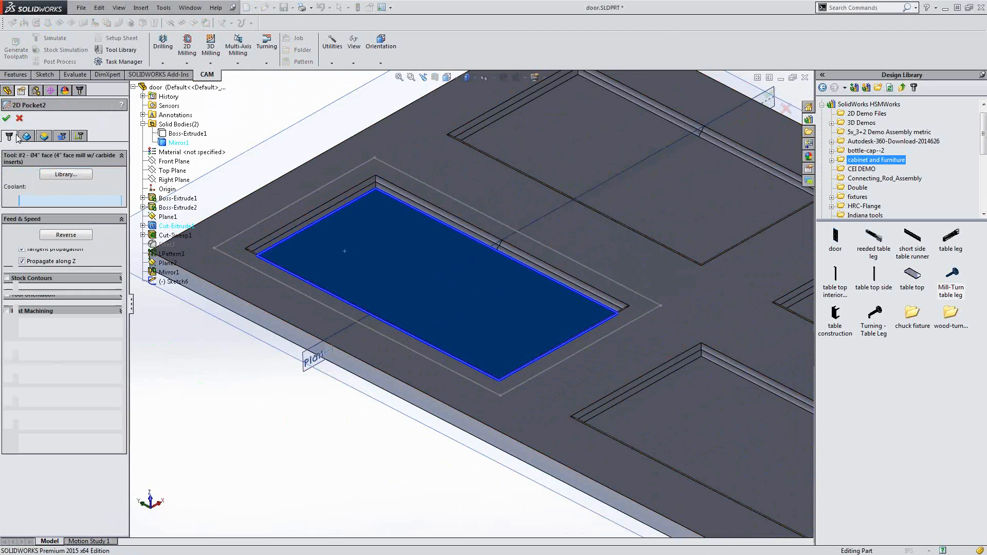
pyautogui.click(72, 175)
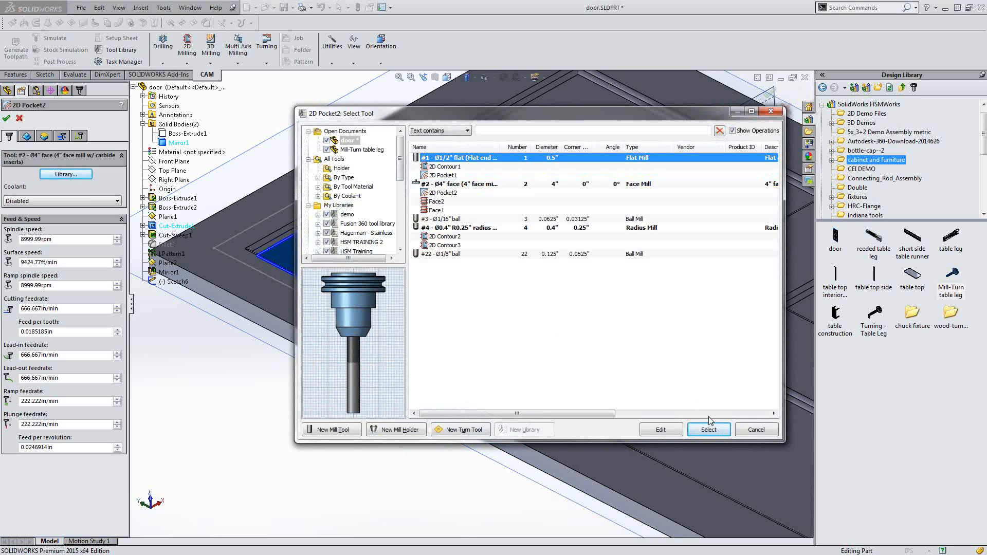
pyautogui.click(715, 434)
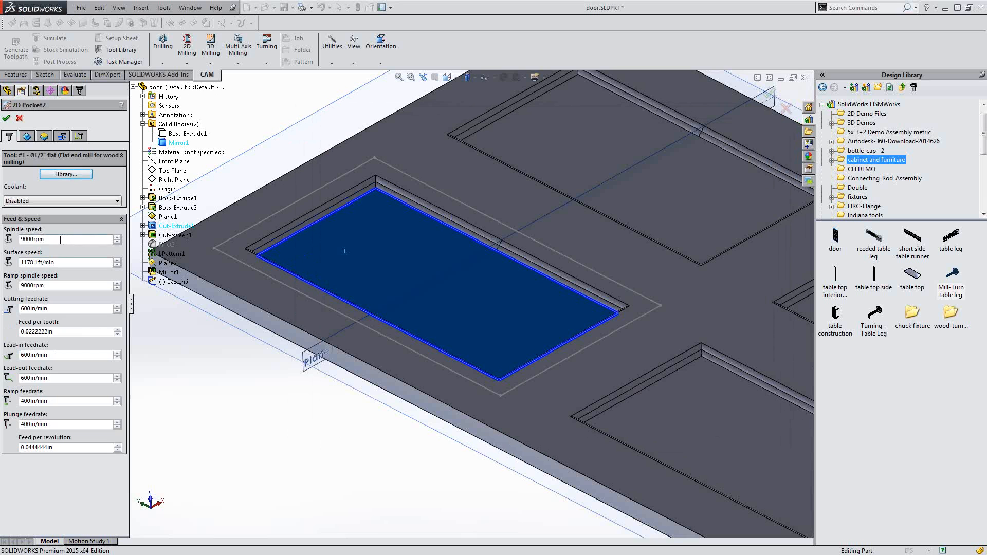
pyautogui.moveTo(59, 239); pyautogui.dragTo(10, 257)
pyautogui.write('12000')
pyautogui.click(6, 120)
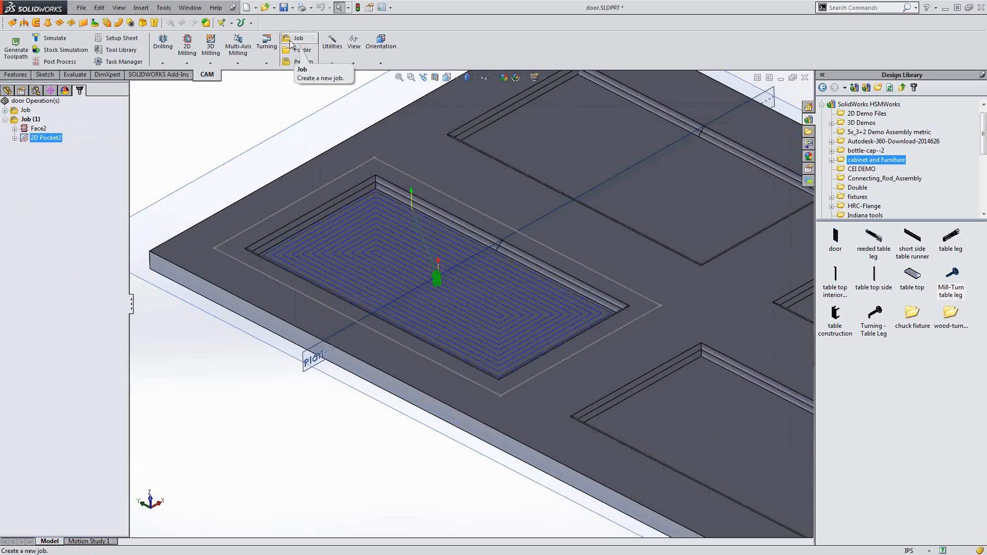
# Compare the spindle speeds and feeds of the 1/2" flat mill and its operations in the tool library
pyautogui.click(132, 52)
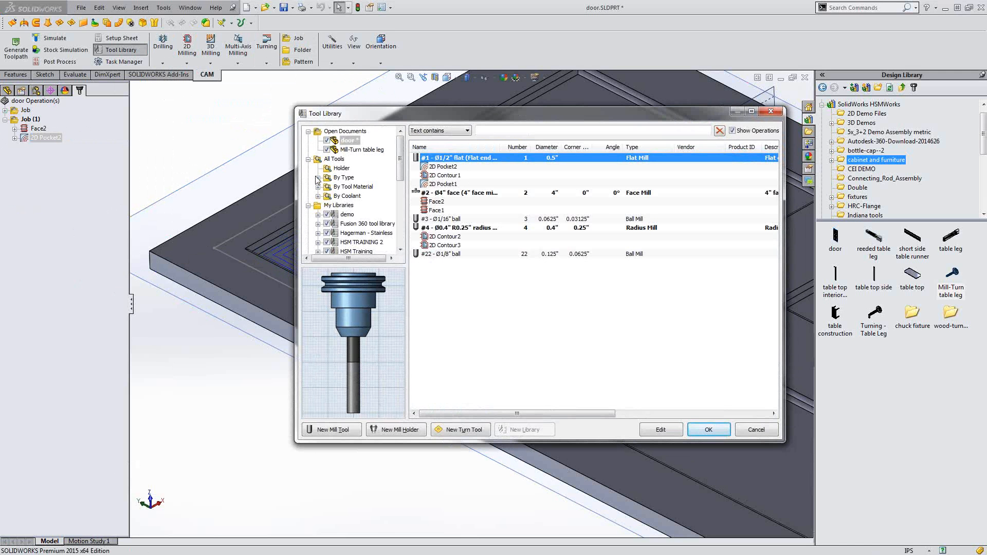
pyautogui.moveTo(284, 168); pyautogui.dragTo(0, 171)
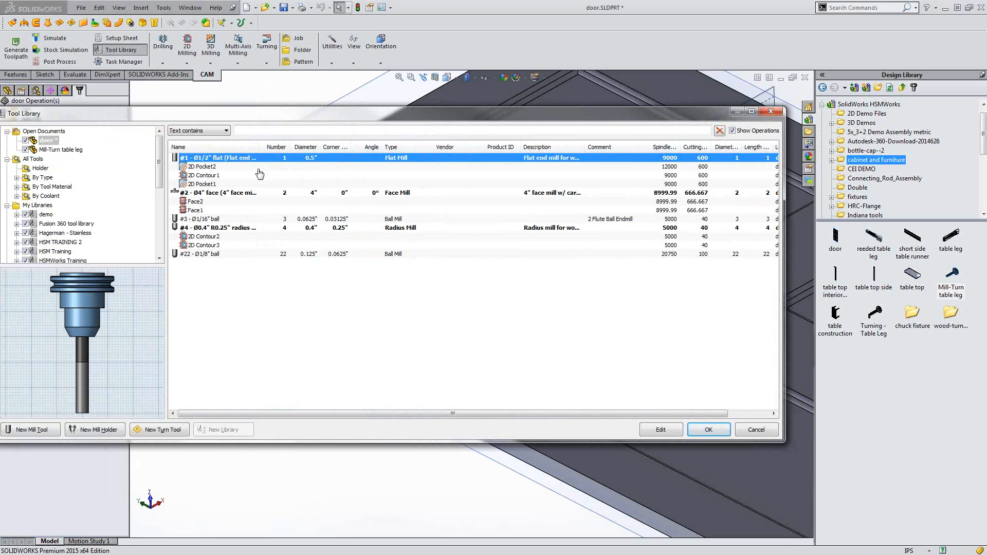
pyautogui.click(209, 169)
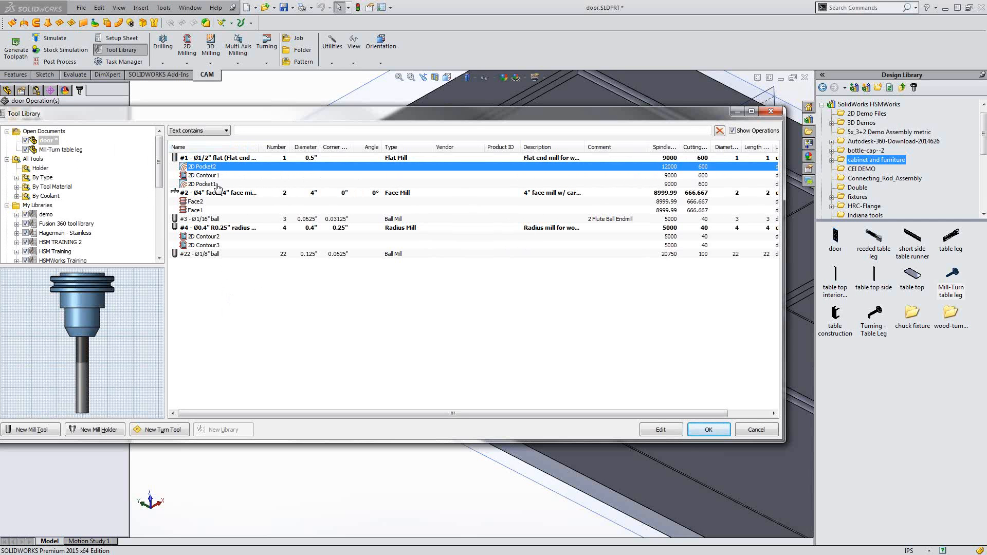
pyautogui.click(212, 158)
pyautogui.click(210, 167)
pyautogui.click(753, 427)
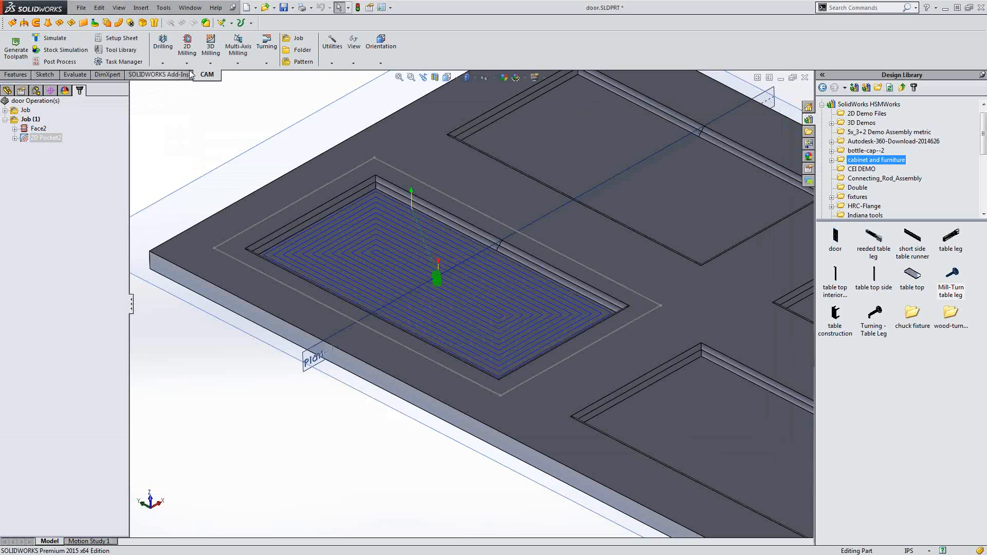
# Start a 2D Contour operation and assign tool #4, the 0.4" radius mill with 0.25" corner radius
pyautogui.click(163, 62)
pyautogui.click(187, 63)
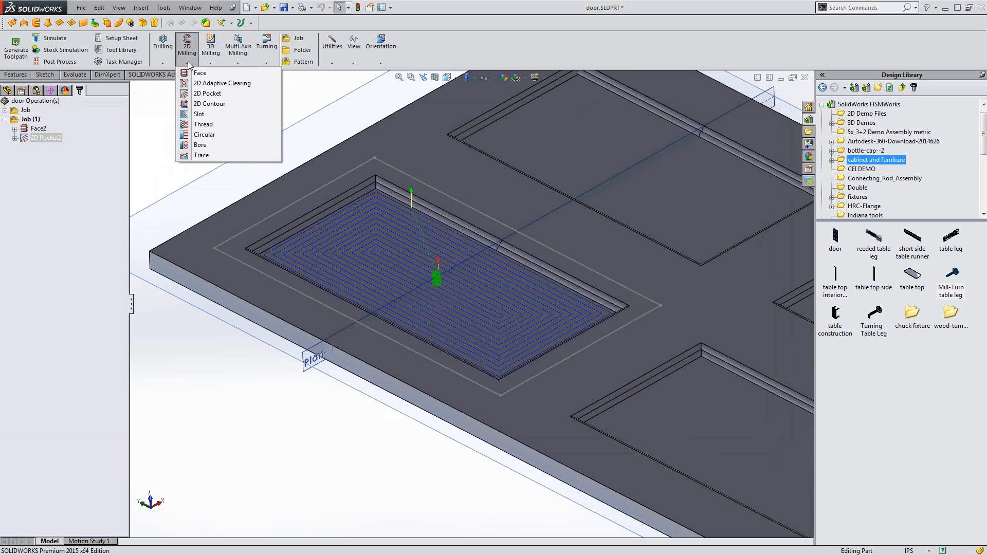
pyautogui.click(187, 63)
pyautogui.click(187, 63)
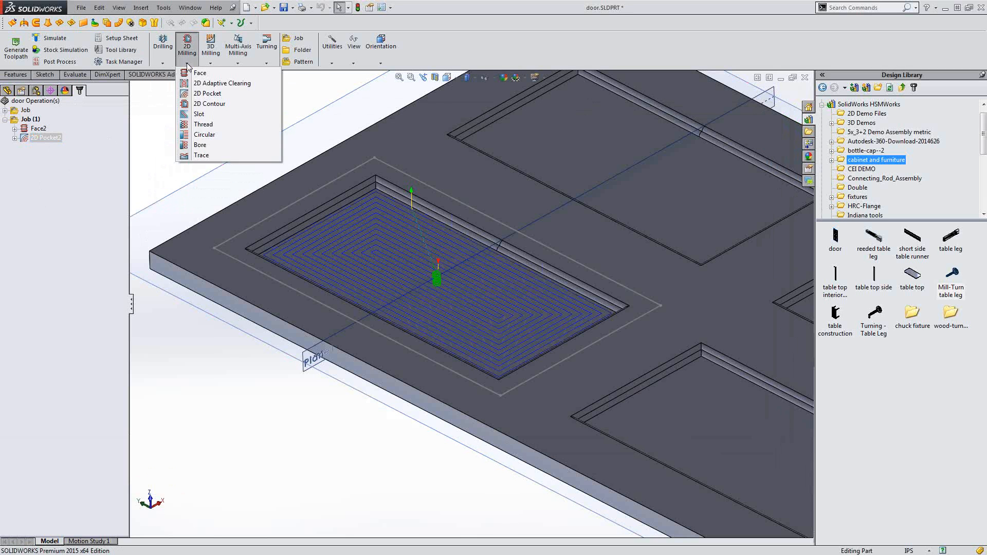
pyautogui.click(205, 105)
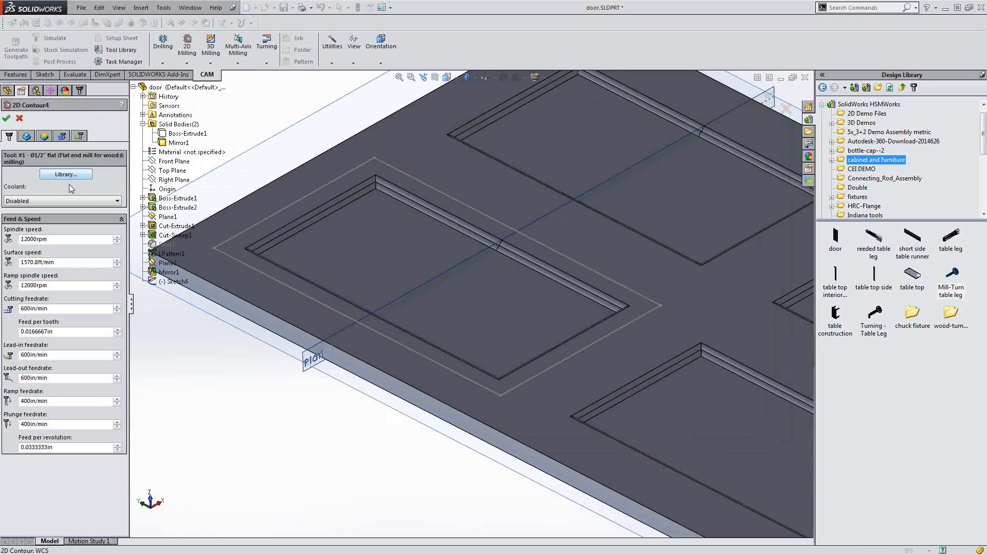
pyautogui.click(76, 178)
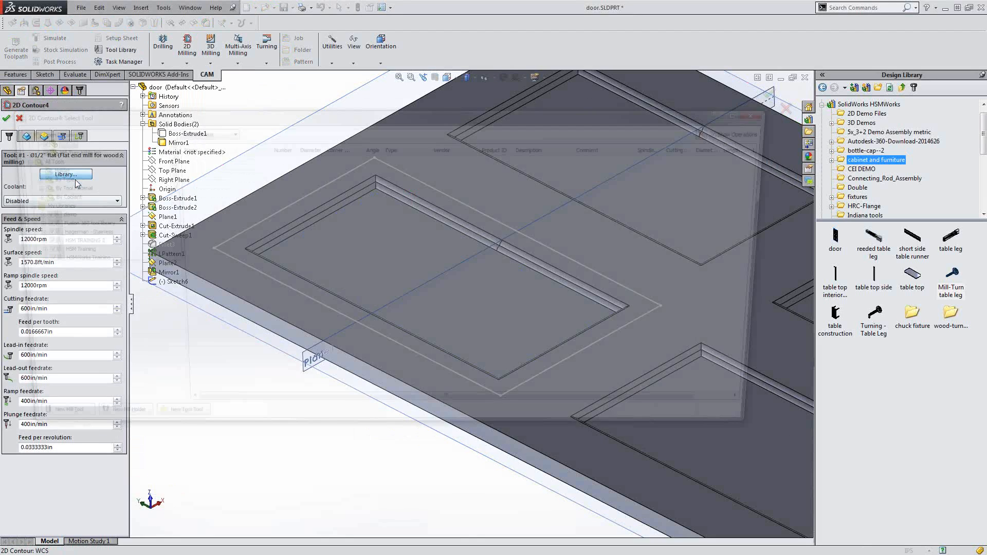
pyautogui.click(231, 238)
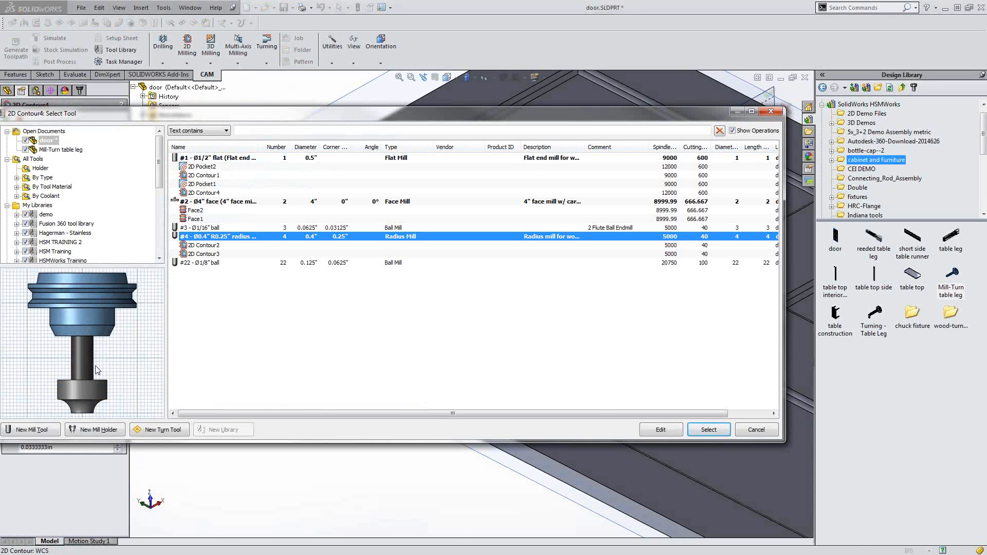
pyautogui.click(709, 430)
pyautogui.scroll(-4, 619, 302)
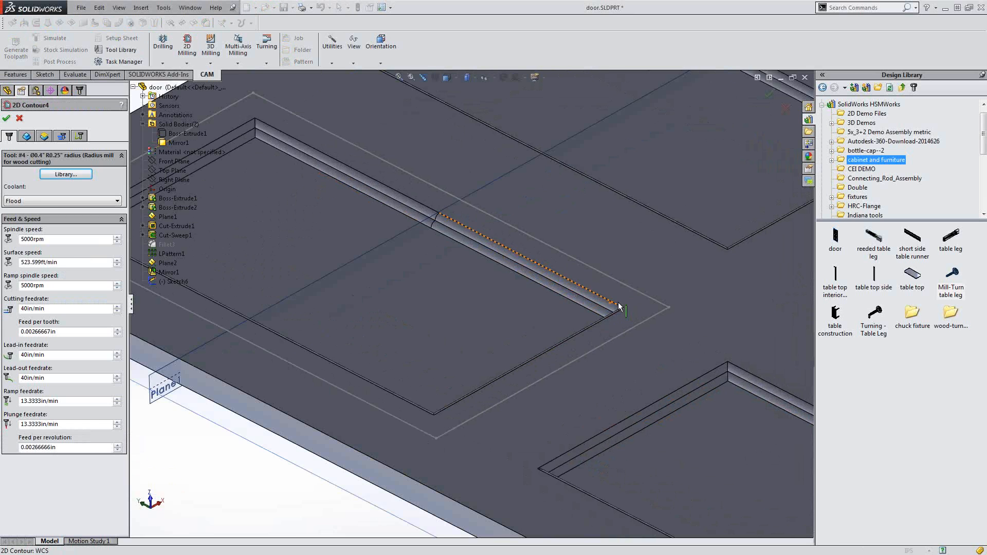
# Select the middle edge of the first panel's moulding as the contour geometry, keep In Computer compensation, and generate the toolpath
pyautogui.click(589, 312)
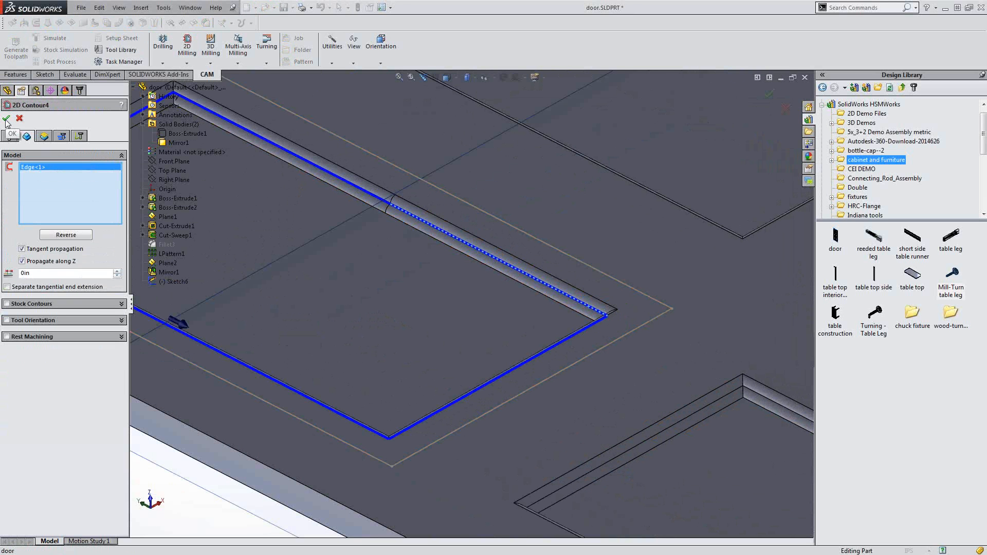
pyautogui.click(62, 137)
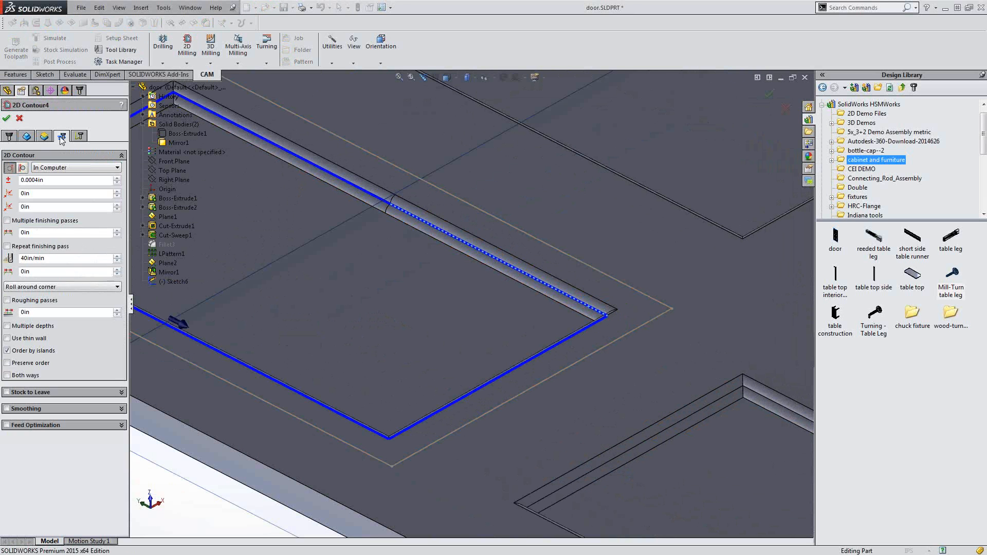
pyautogui.click(65, 167)
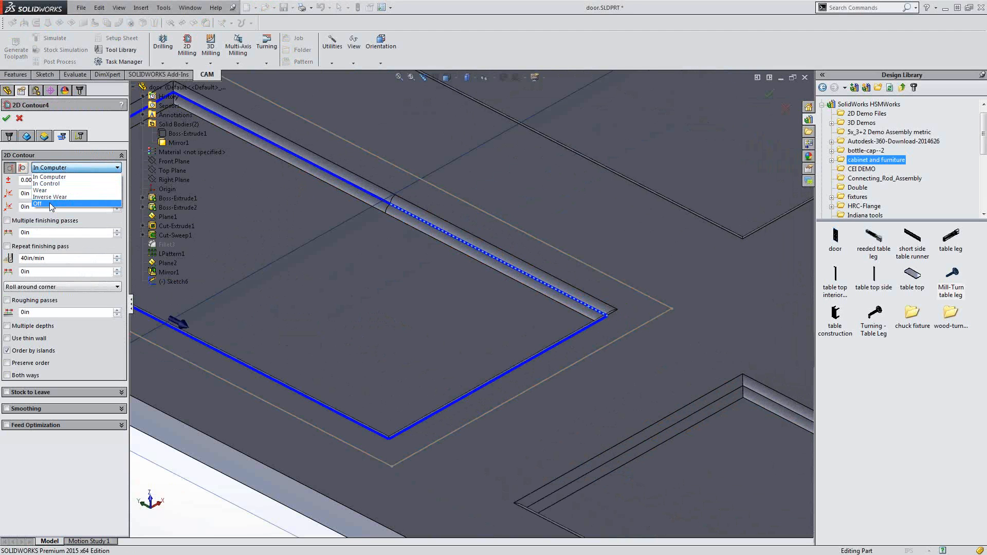
pyautogui.click(62, 140)
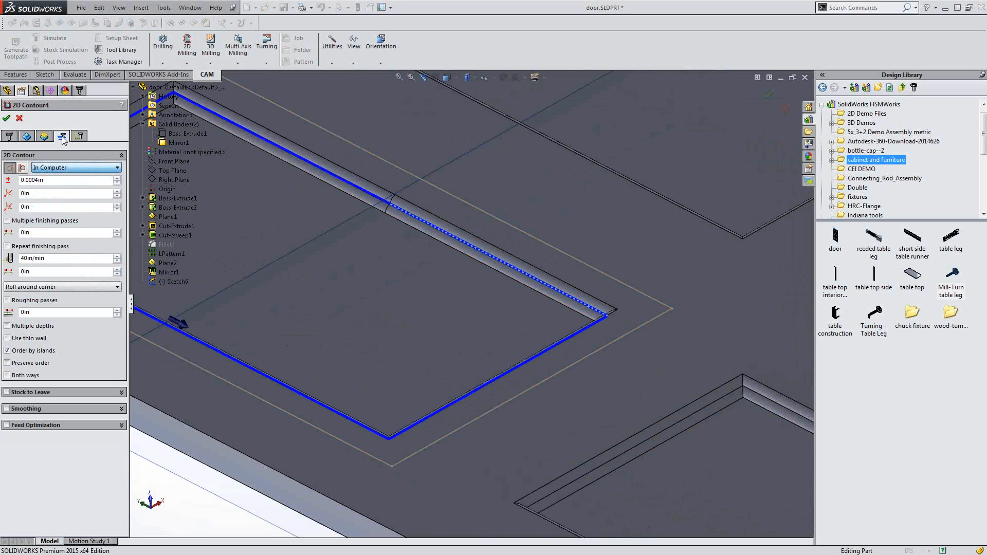
pyautogui.click(7, 118)
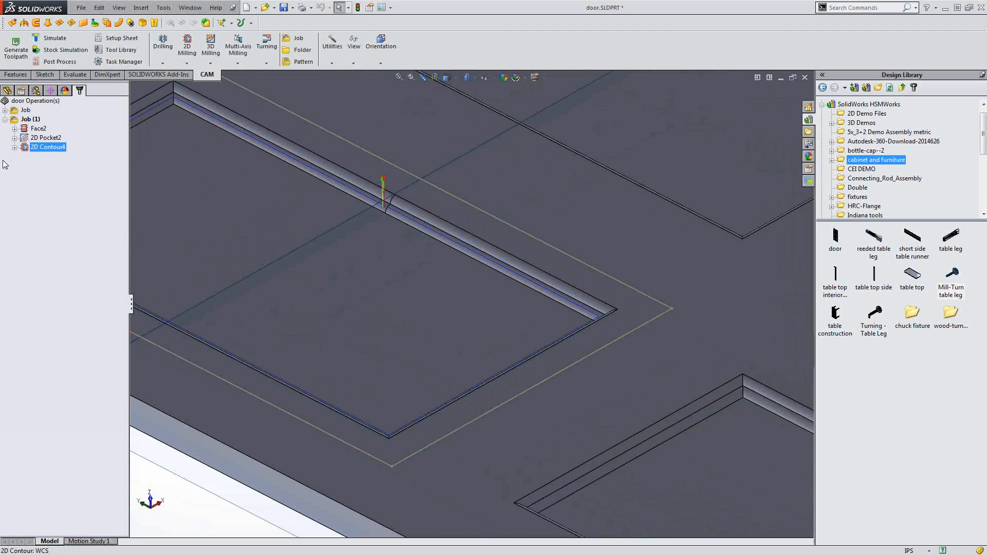
# Duplicate the 2D contour and replace the copy's geometry with the moulding's lower edge around the recess floor
pyautogui.rightClick(63, 147)
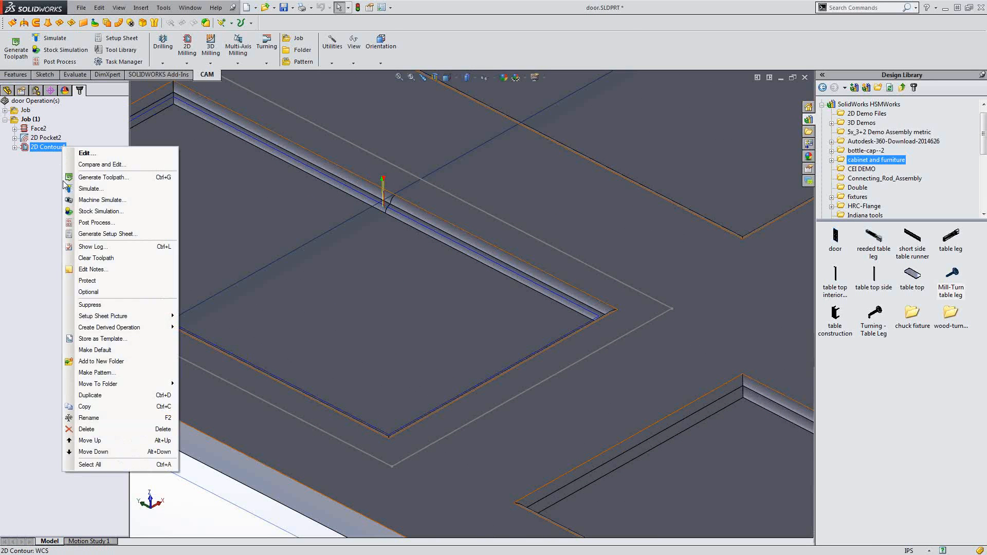
pyautogui.click(107, 397)
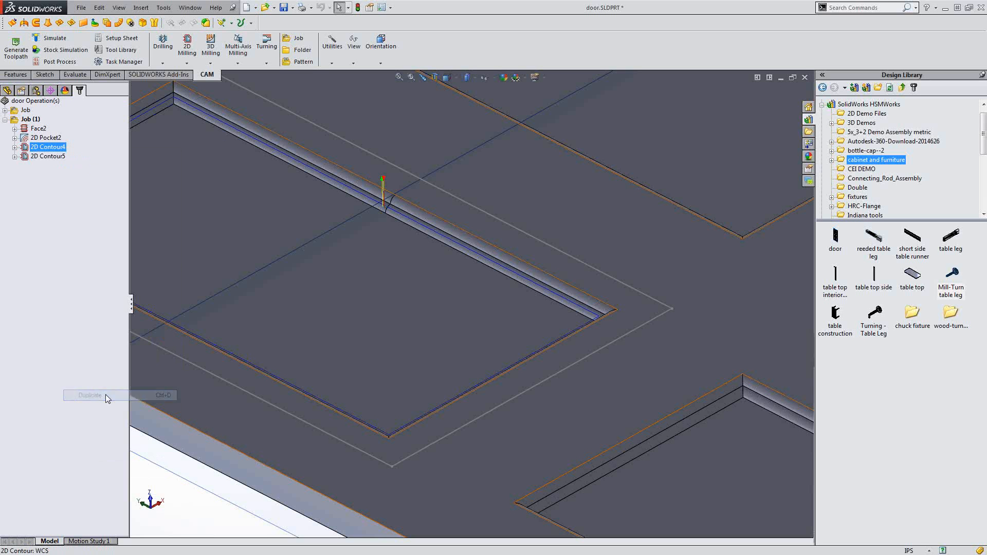
pyautogui.rightClick(59, 157)
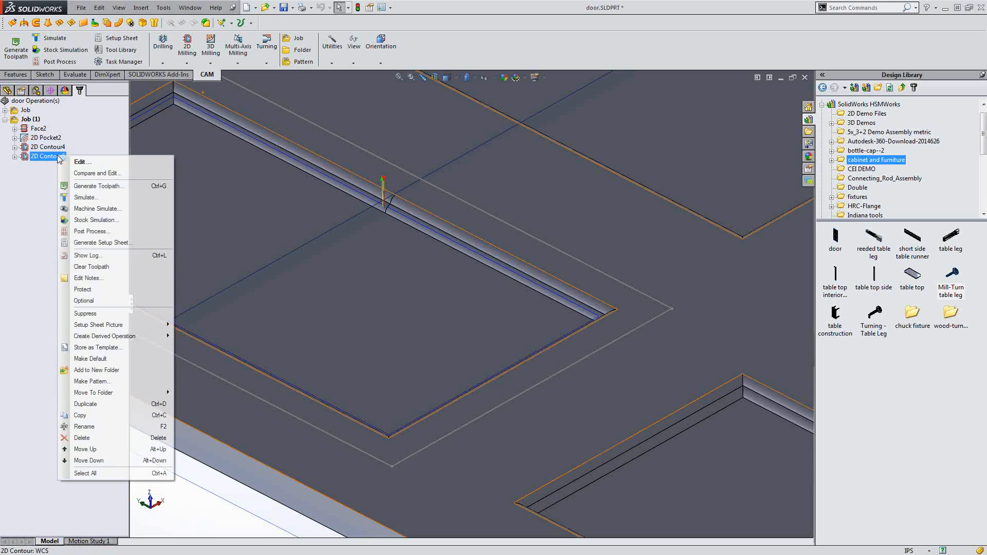
pyautogui.click(77, 161)
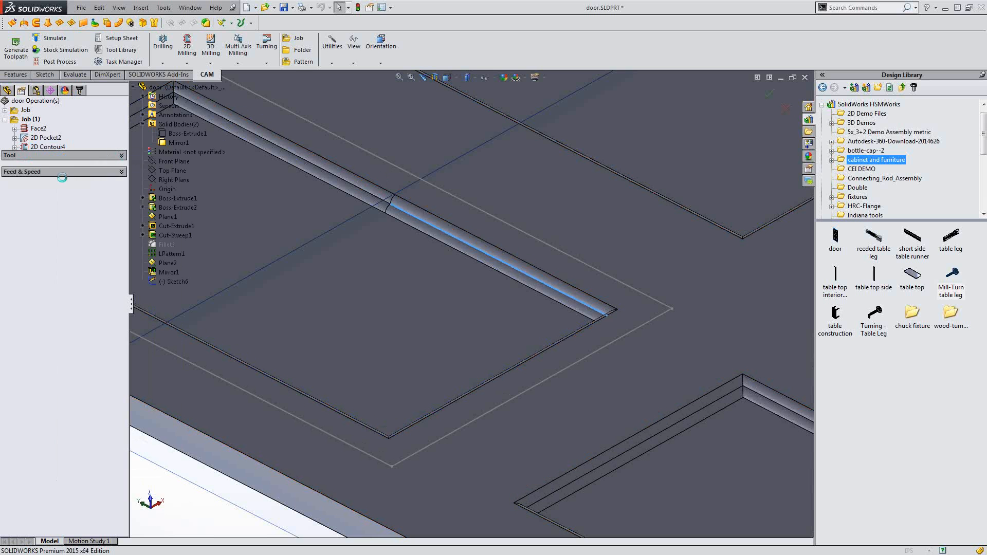
pyautogui.click(26, 136)
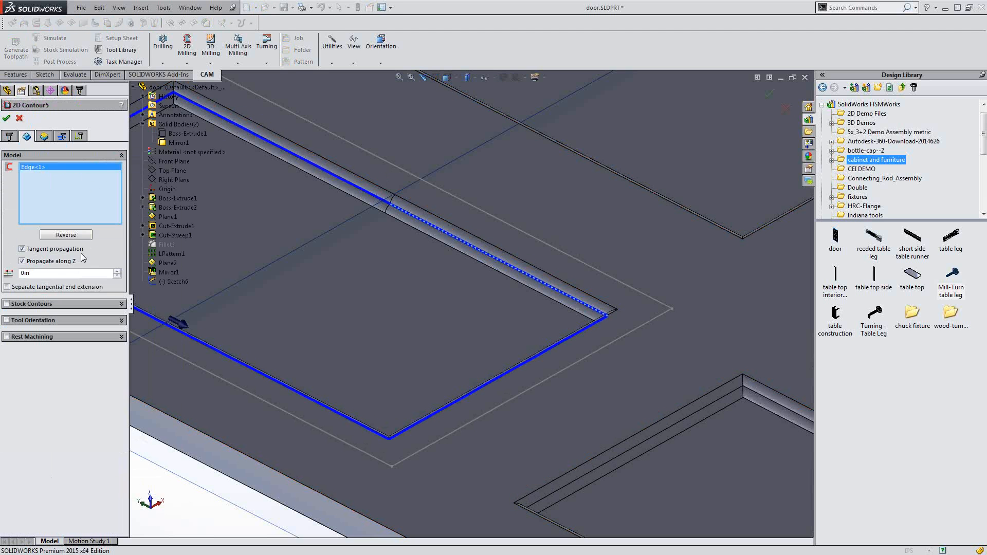
pyautogui.rightClick(69, 186)
pyautogui.click(90, 191)
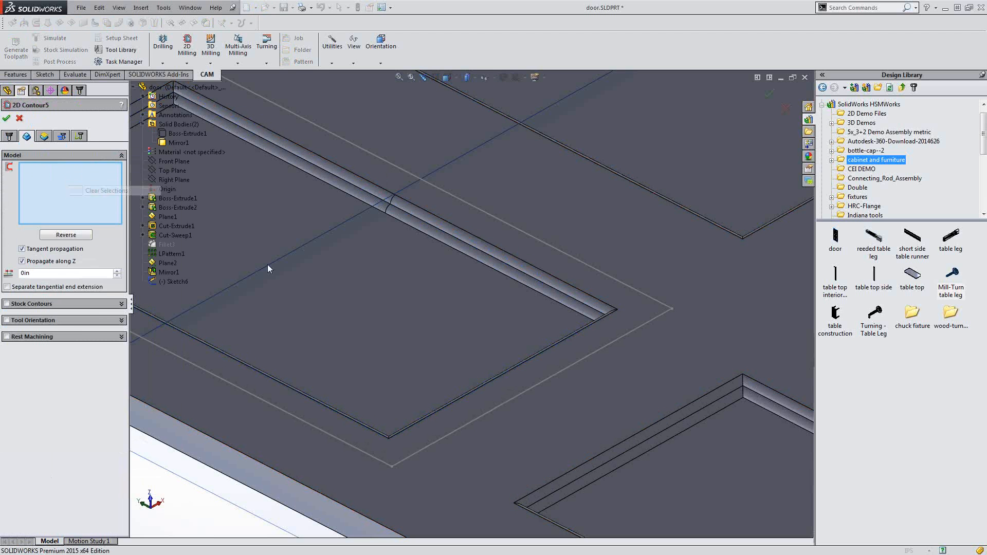
pyautogui.click(570, 308)
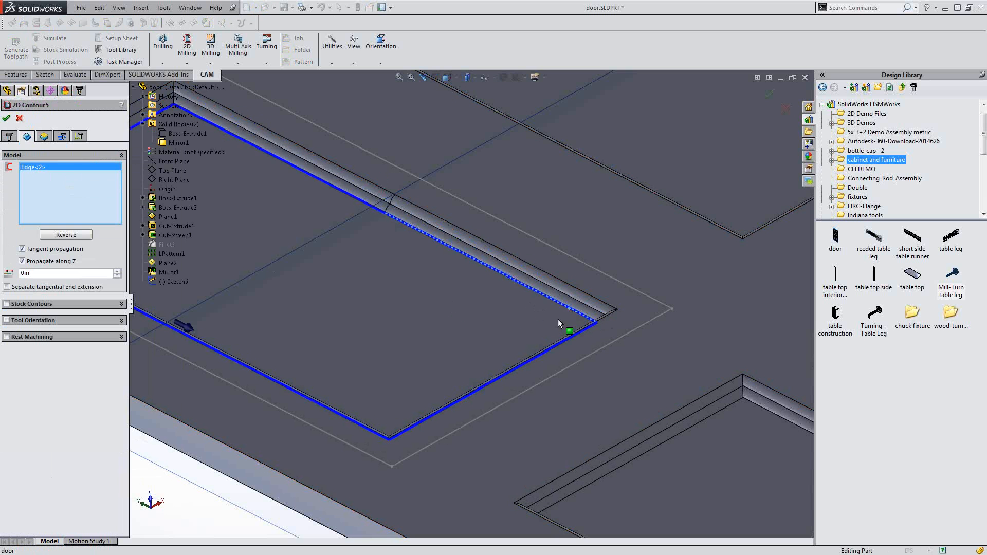
pyautogui.click(7, 122)
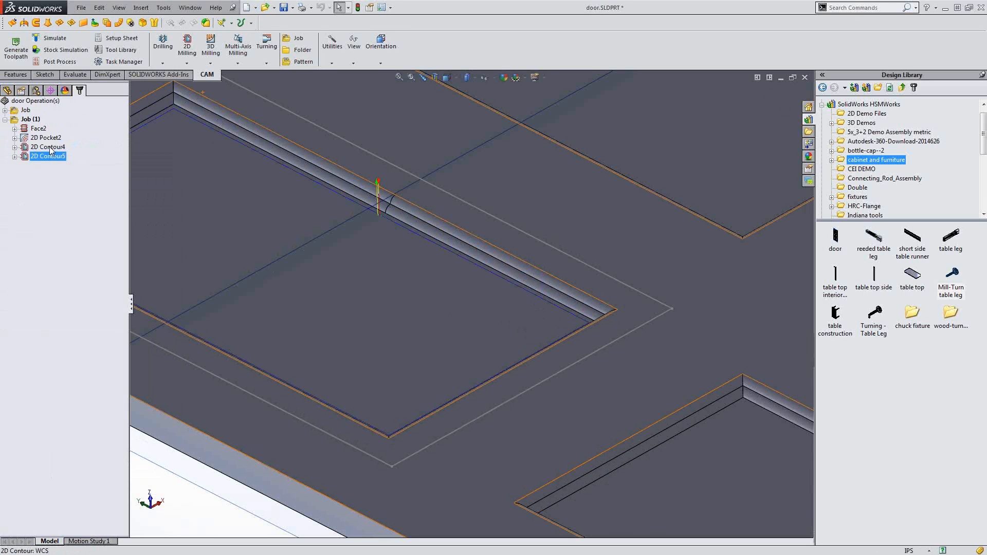
# Compare and edit both 2D contour operations together, set their compensation type to Off, and update the operations
pyautogui.click(51, 149)
pyautogui.keyDown('ctrl'); pyautogui.click(52, 157); pyautogui.keyUp('ctrl')
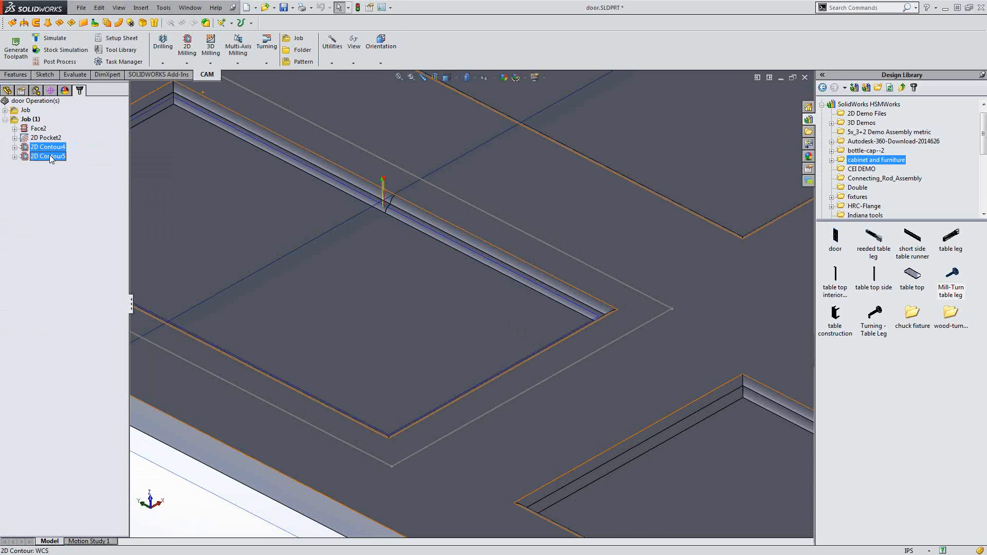
pyautogui.rightClick(52, 160)
pyautogui.click(76, 163)
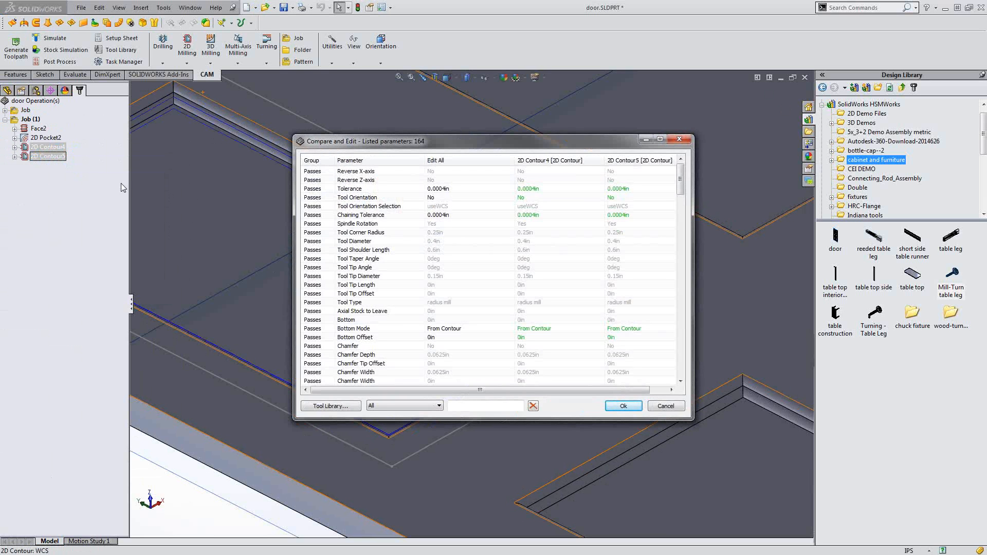
pyautogui.click(463, 406)
pyautogui.write('comp')
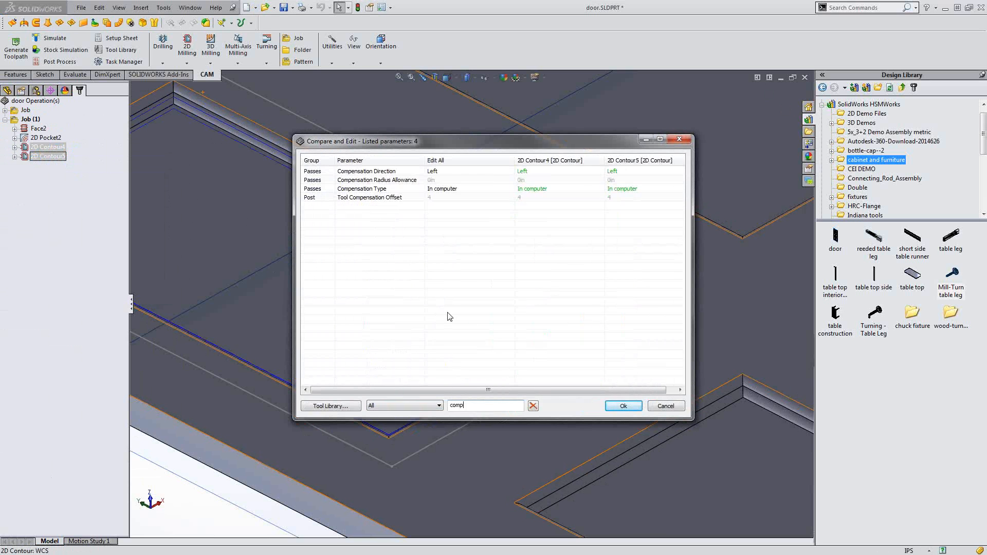
pyautogui.click(472, 191)
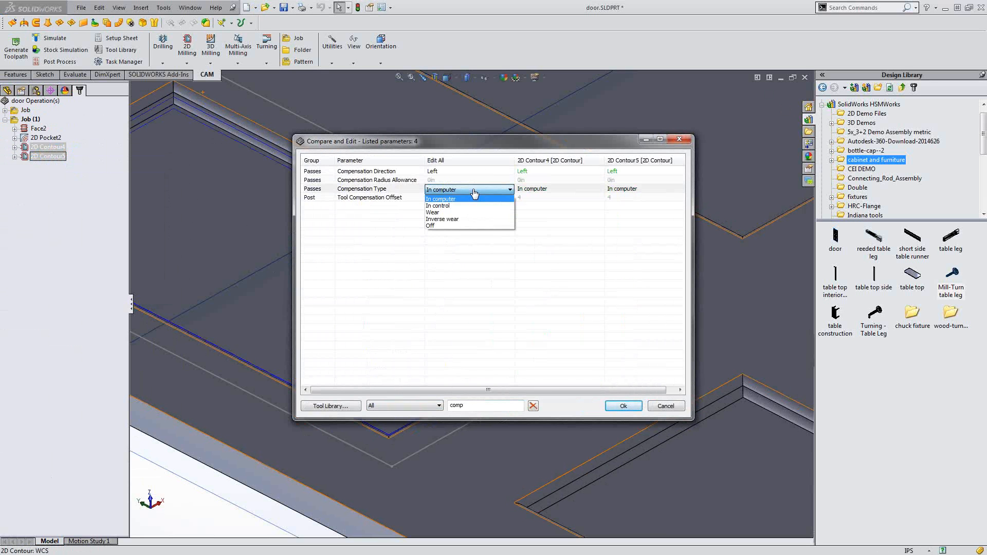
pyautogui.click(433, 226)
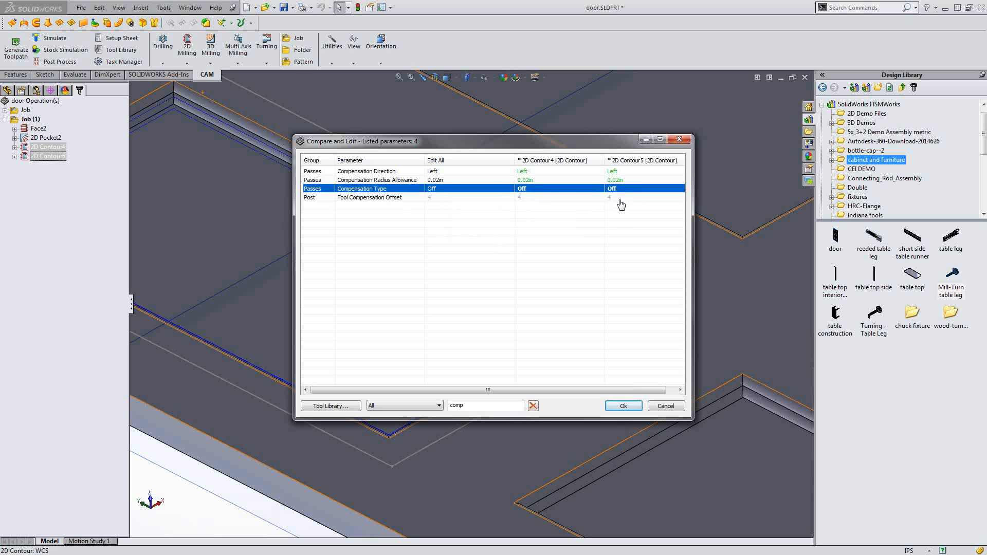
pyautogui.click(624, 406)
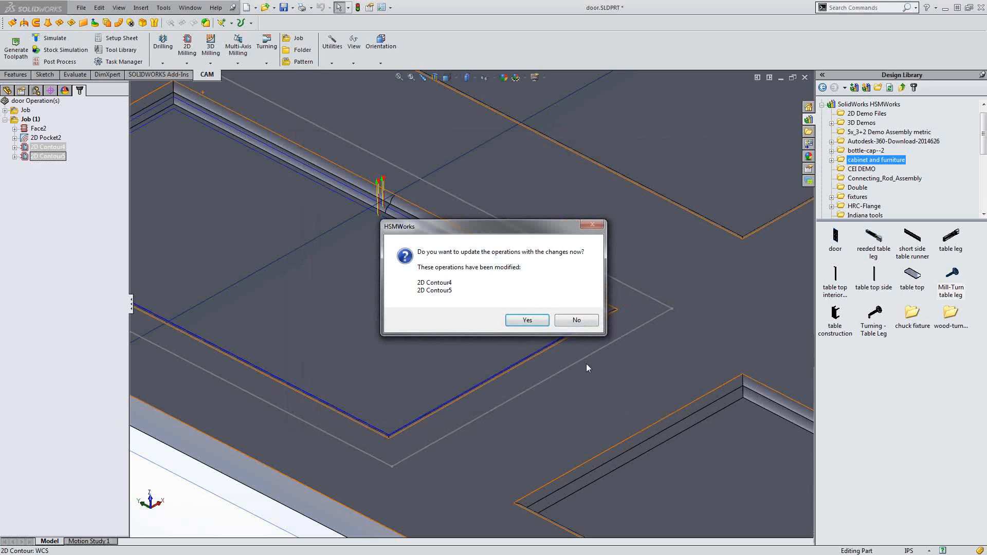
pyautogui.click(527, 321)
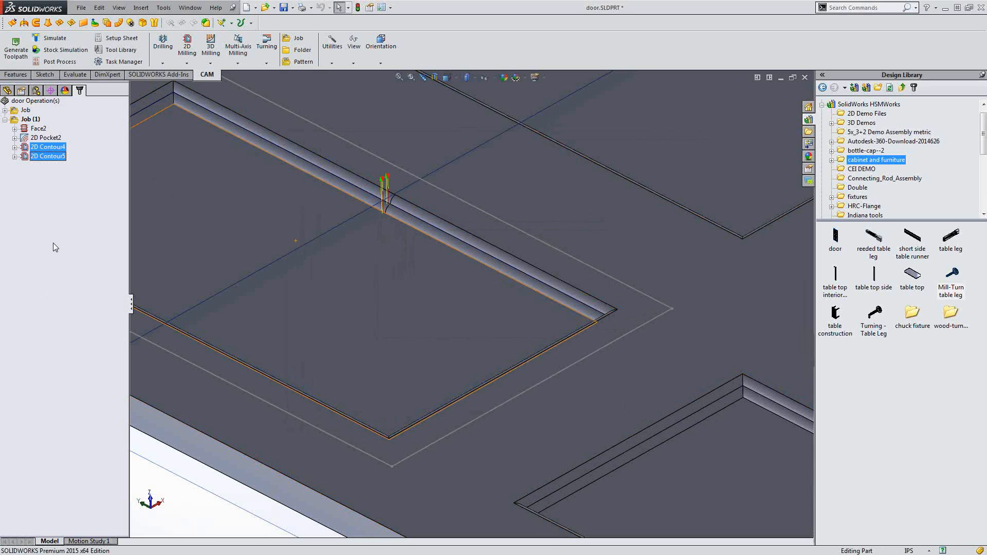
# Run a stock simulation of all Job (1) operations and examine the machined moulding of the first panel
pyautogui.click(77, 191)
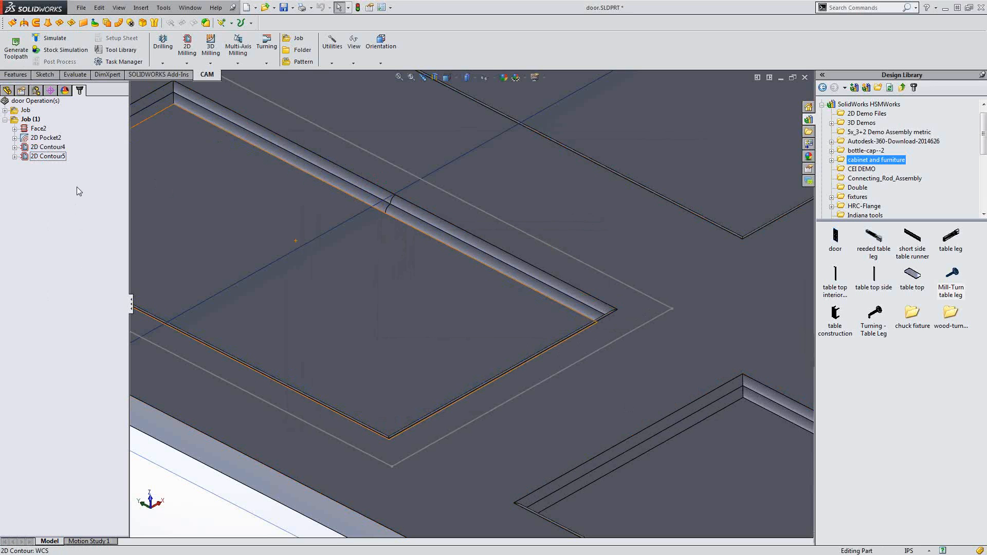
pyautogui.click(34, 120)
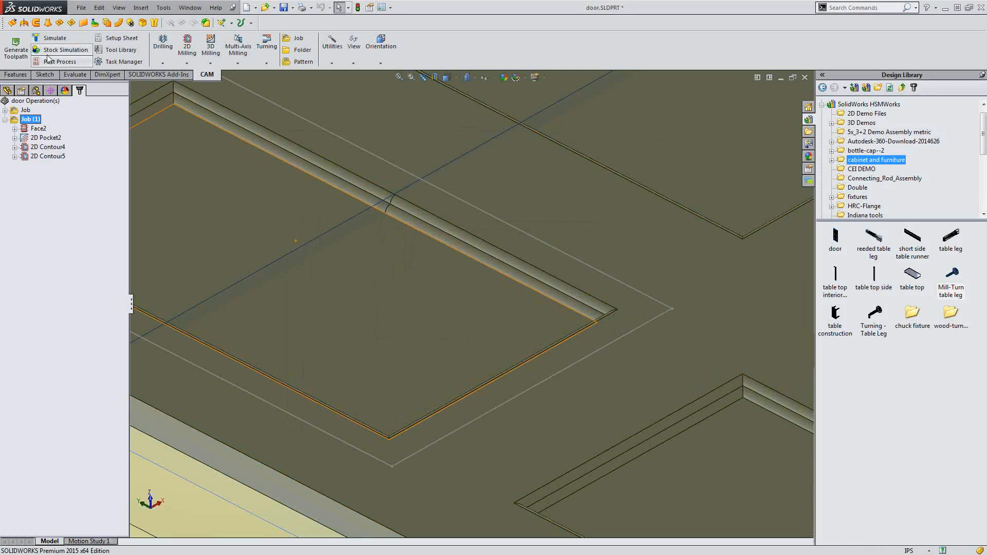
pyautogui.click(49, 51)
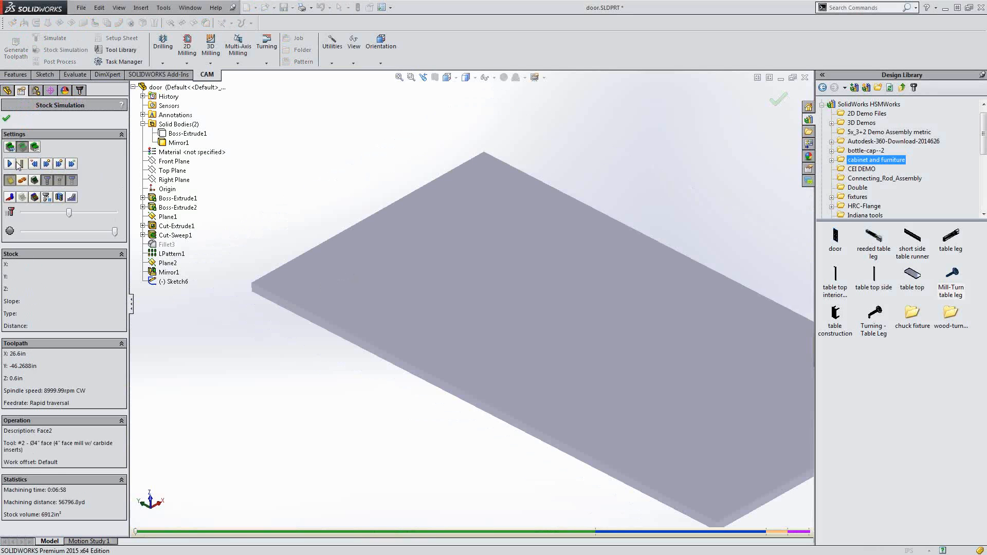
pyautogui.click(10, 164)
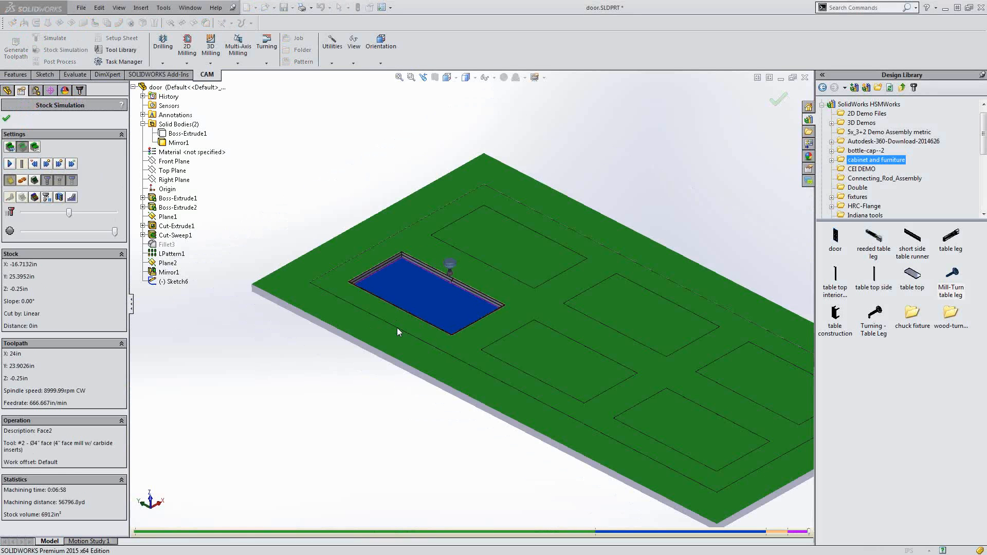
pyautogui.scroll(-3, 461, 311)
pyautogui.scroll(-5, 458, 288)
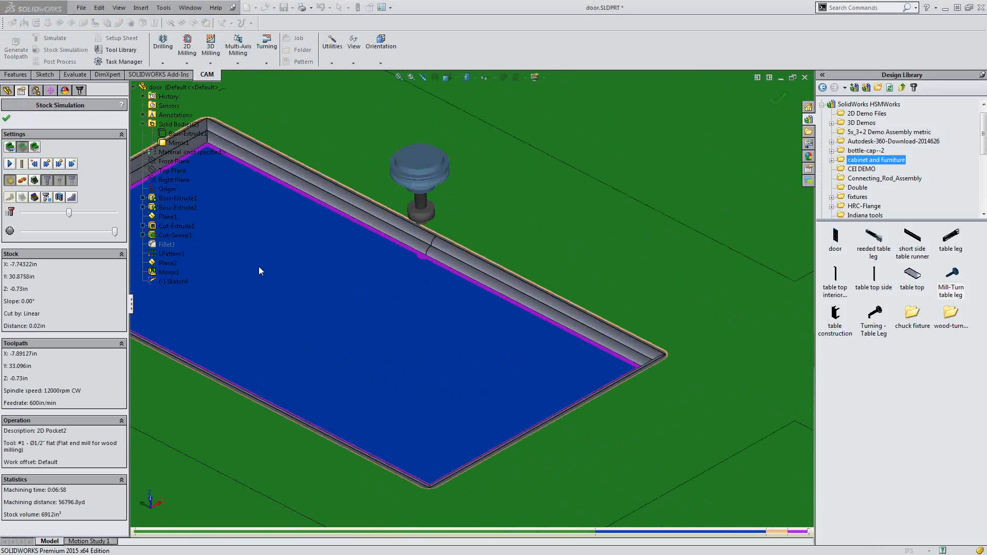
pyautogui.click(6, 117)
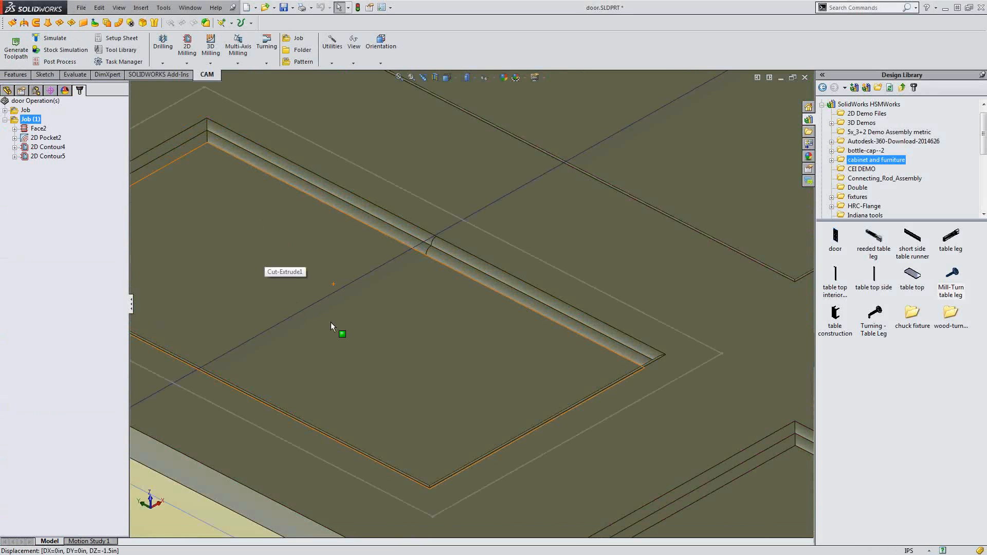
# Start a pattern of the 2D pocket and both 2D contour operations
pyautogui.click(363, 335)
pyautogui.moveTo(362, 336)
pyautogui.mouseDown(button='middle')
pyautogui.moveTo(368, 307)
pyautogui.moveTo(365, 323)
pyautogui.mouseUp(button='middle')
pyautogui.scroll(8, 366, 324)
pyautogui.scroll(-2, 379, 310)
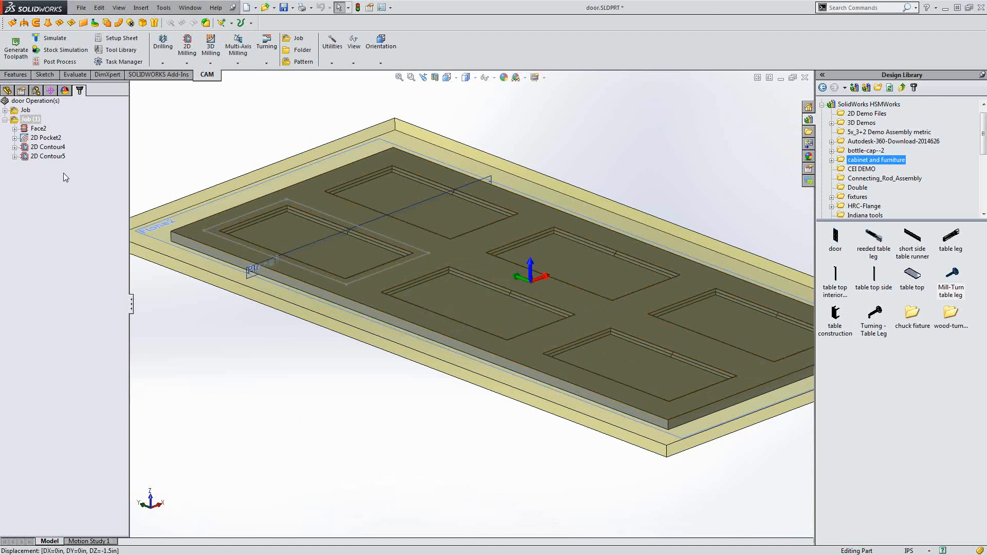
pyautogui.moveTo(66, 176); pyautogui.dragTo(40, 141)
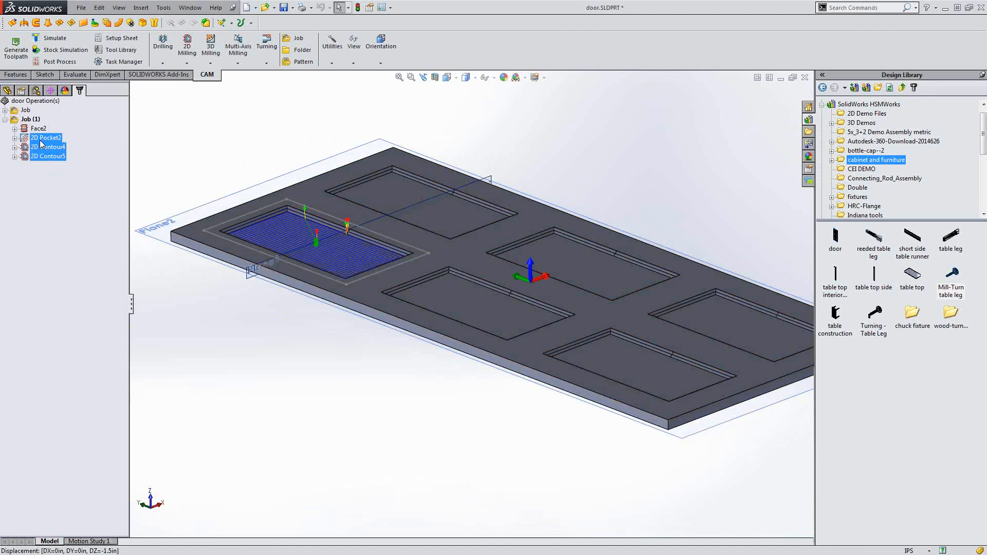
pyautogui.rightClick(42, 143)
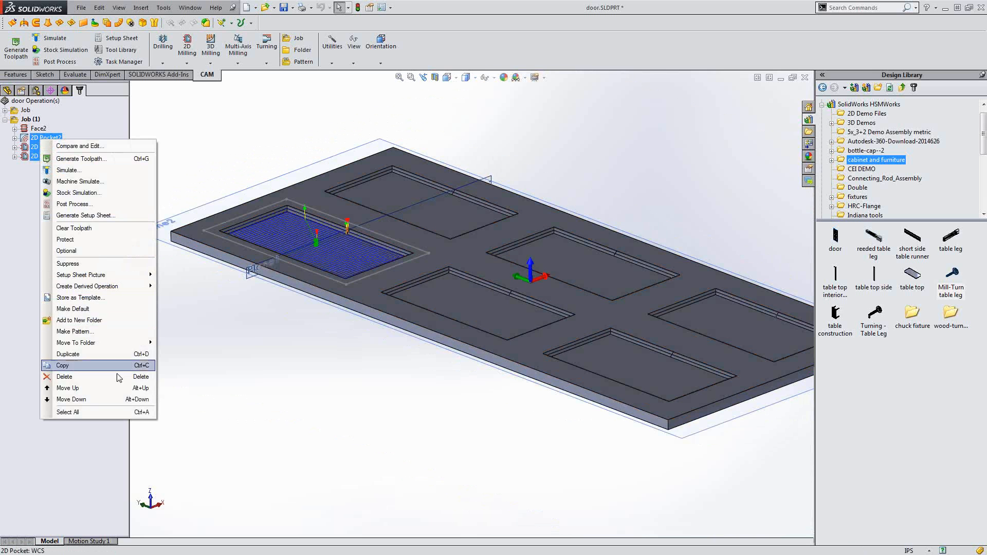
pyautogui.click(75, 331)
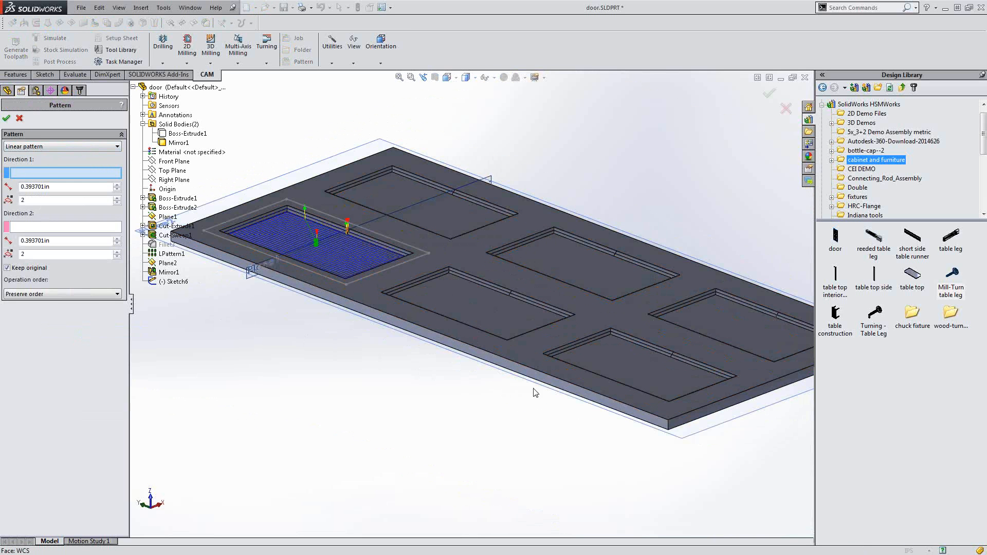
# Set the door's long edge as pattern direction 1 and its short edge as direction 2, with 17 in spacing in direction 2
pyautogui.click(547, 387)
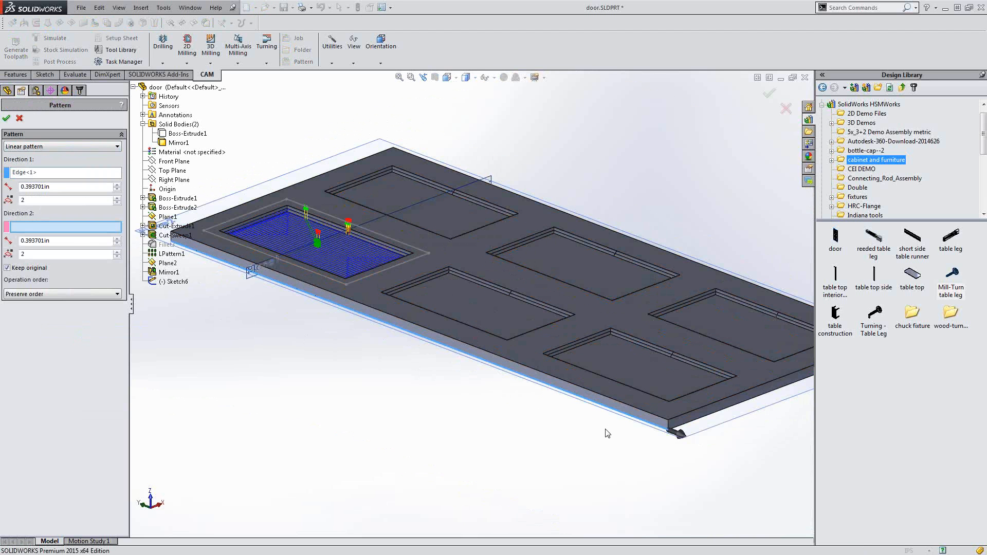
pyautogui.scroll(1, 84, 238)
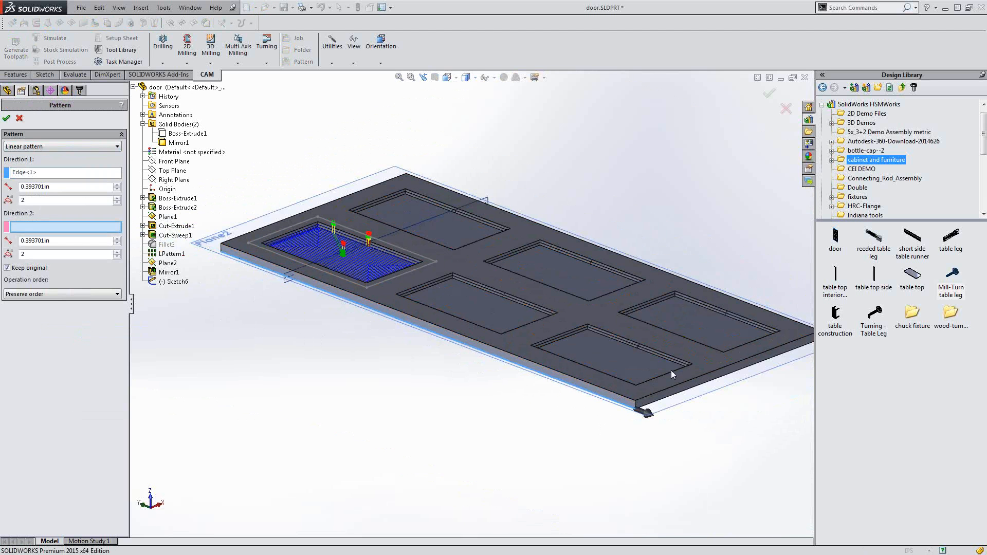
pyautogui.click(798, 353)
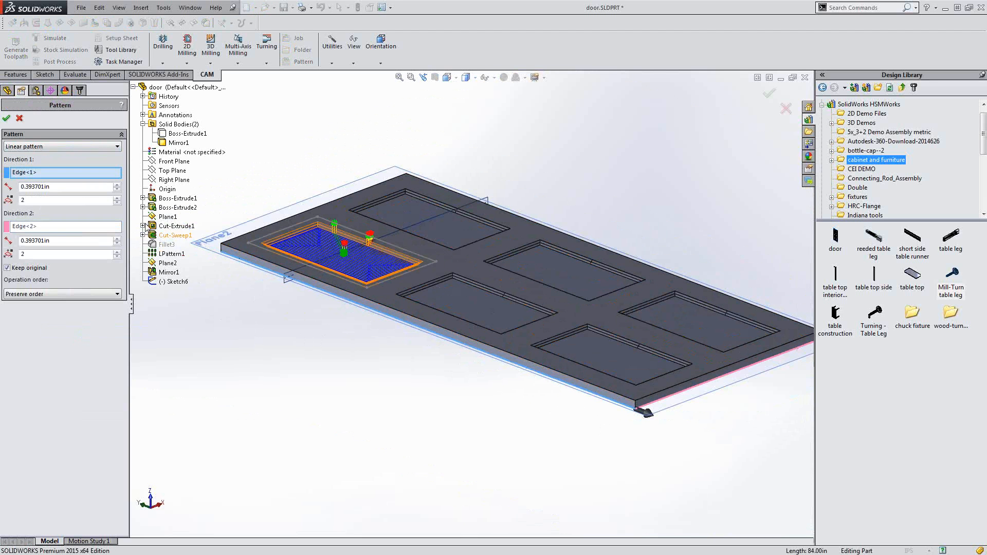
pyautogui.doubleClick(46, 241)
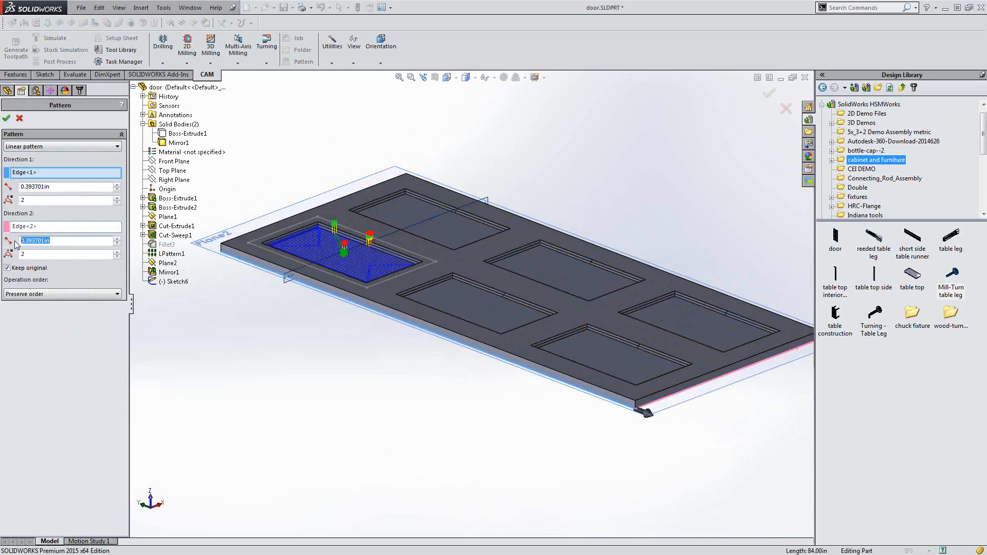
pyautogui.write('17')
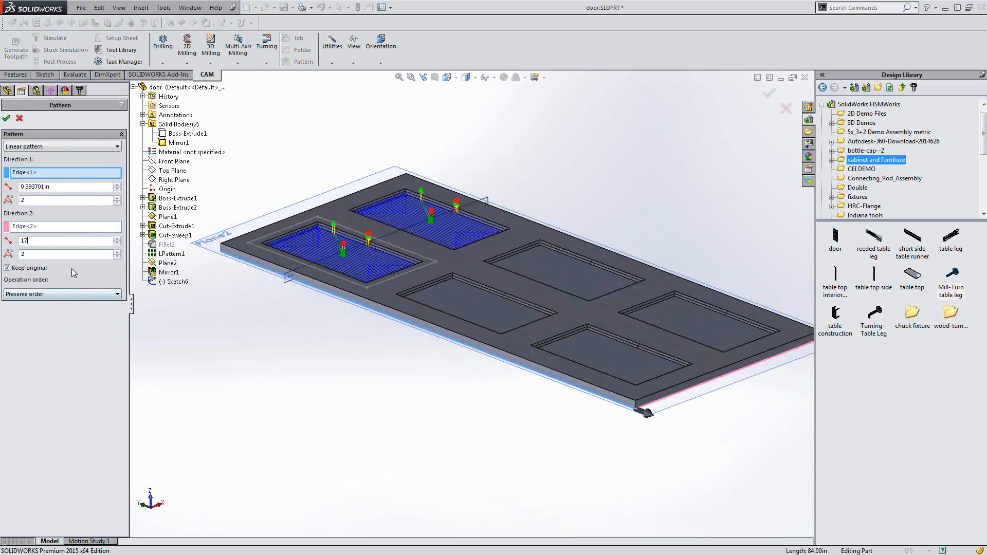
# Set the pattern's direction 1 to 27.33 in spacing with 3 instances and apply the pattern
pyautogui.doubleClick(55, 187)
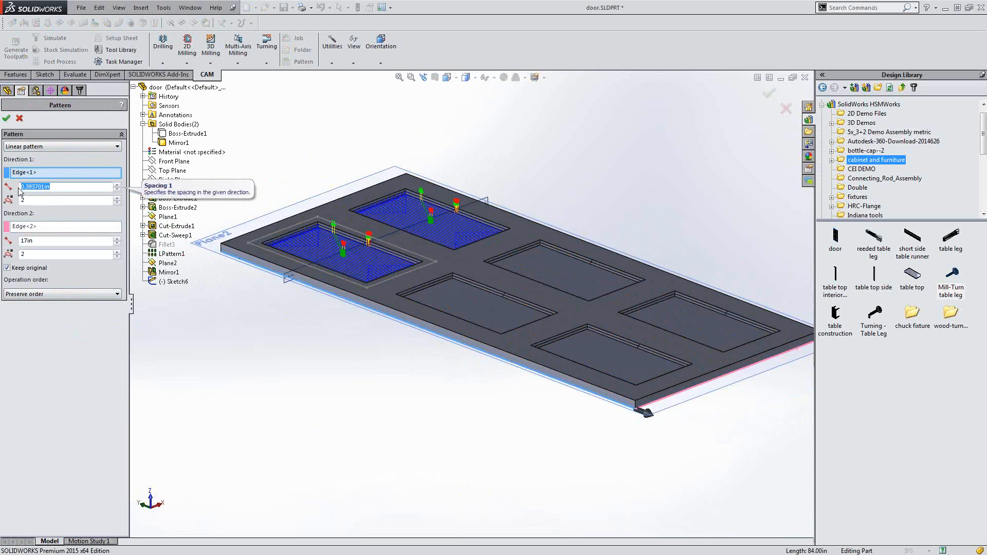
pyautogui.write('27')
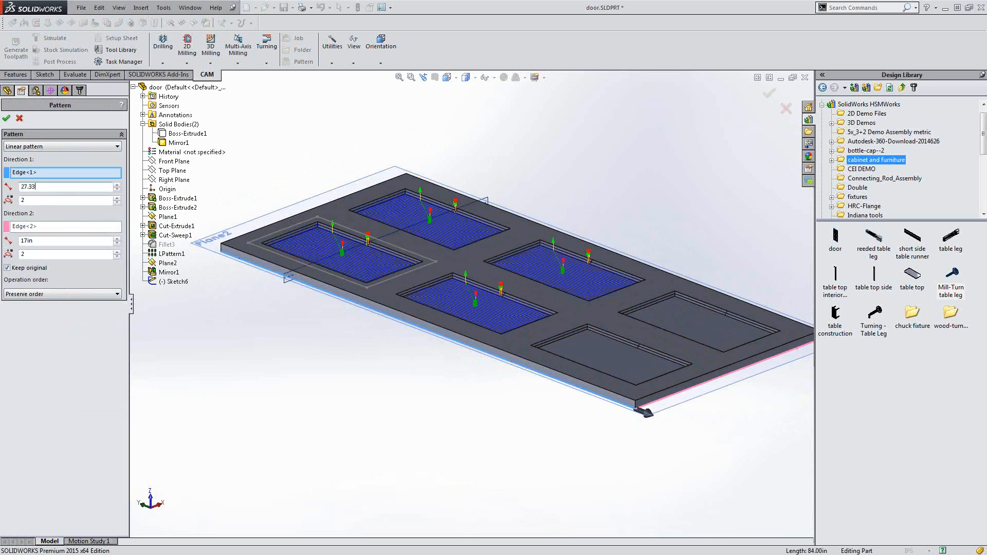
pyautogui.write('.33')
pyautogui.press('Tab')
pyautogui.write('3')
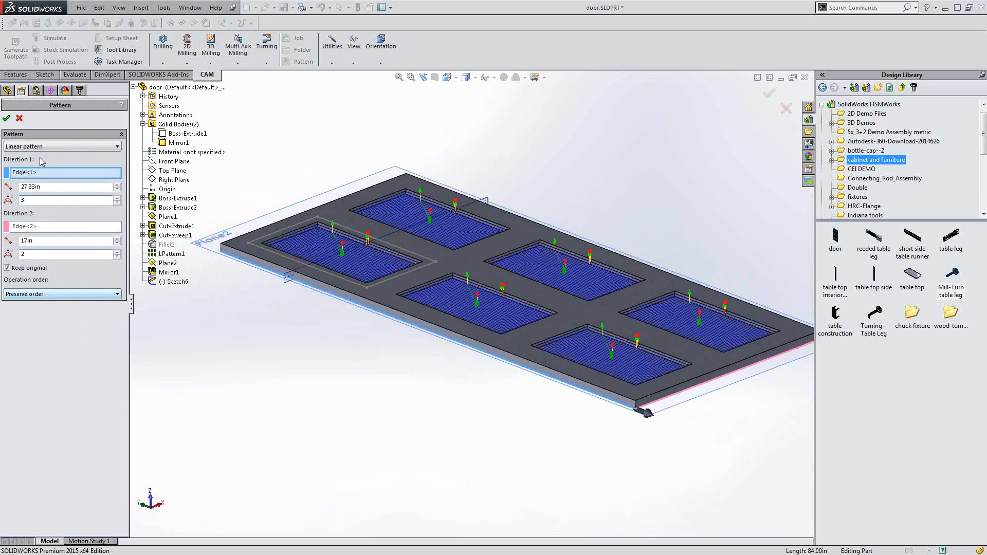
pyautogui.click(6, 119)
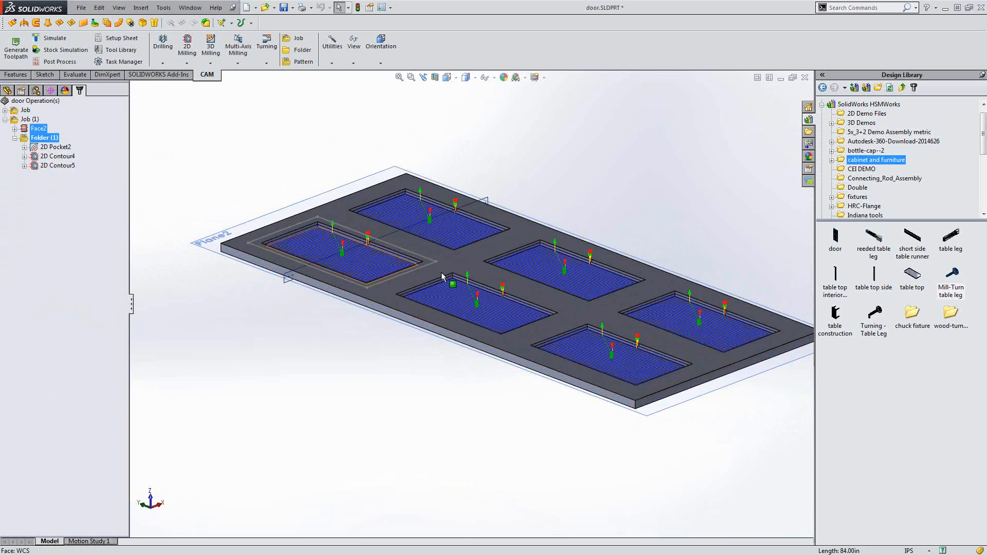
# Create a 2D contour operation around the door's lower outer edge
pyautogui.click(60, 227)
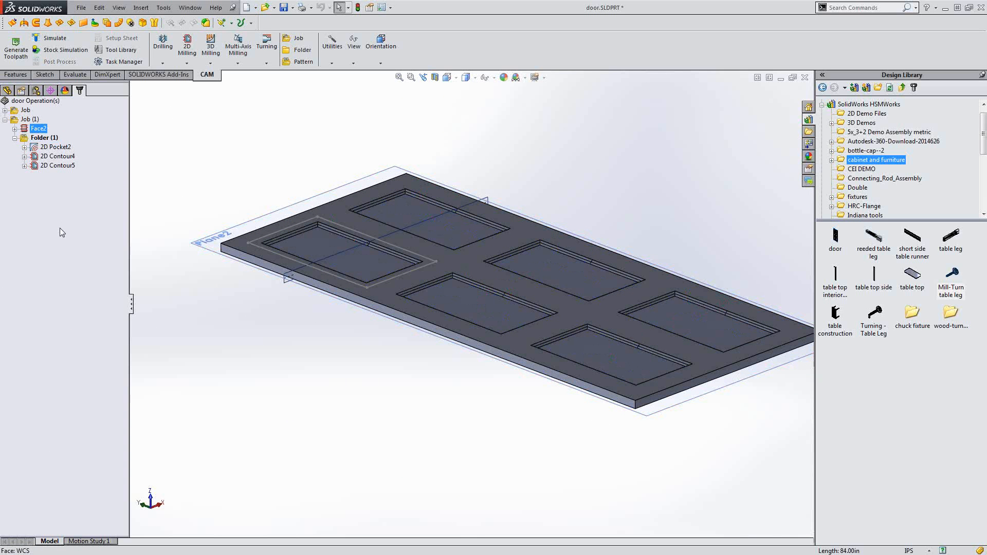
pyautogui.click(186, 64)
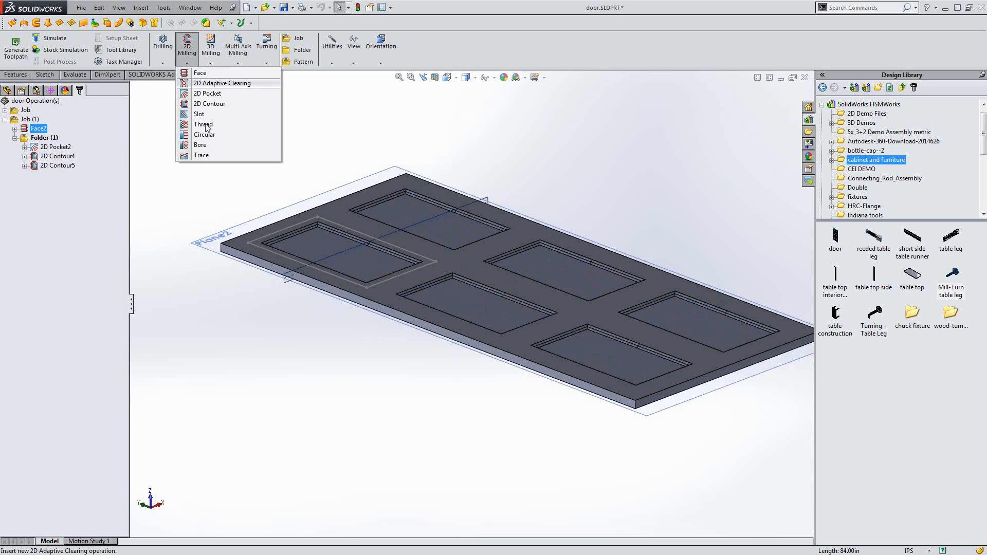
pyautogui.click(218, 104)
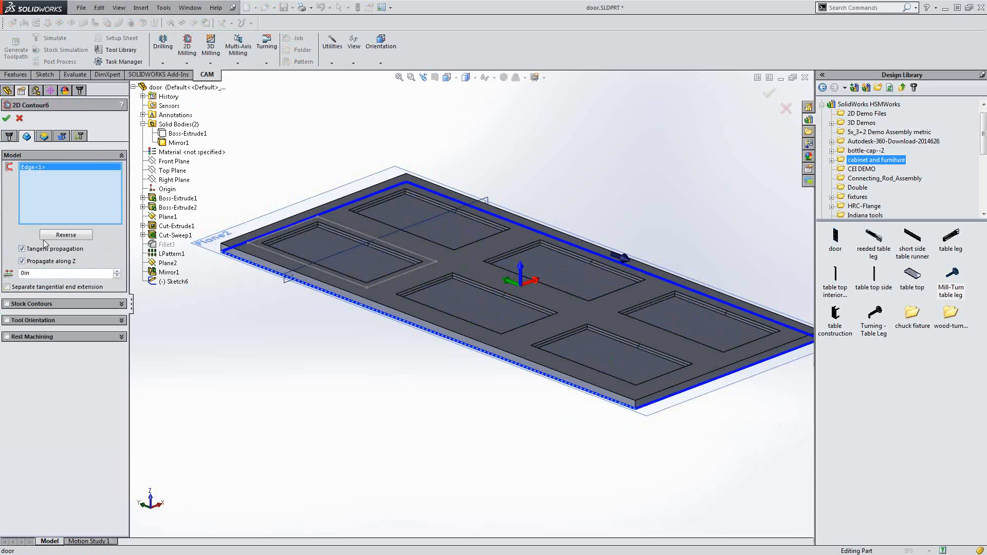
pyautogui.click(7, 119)
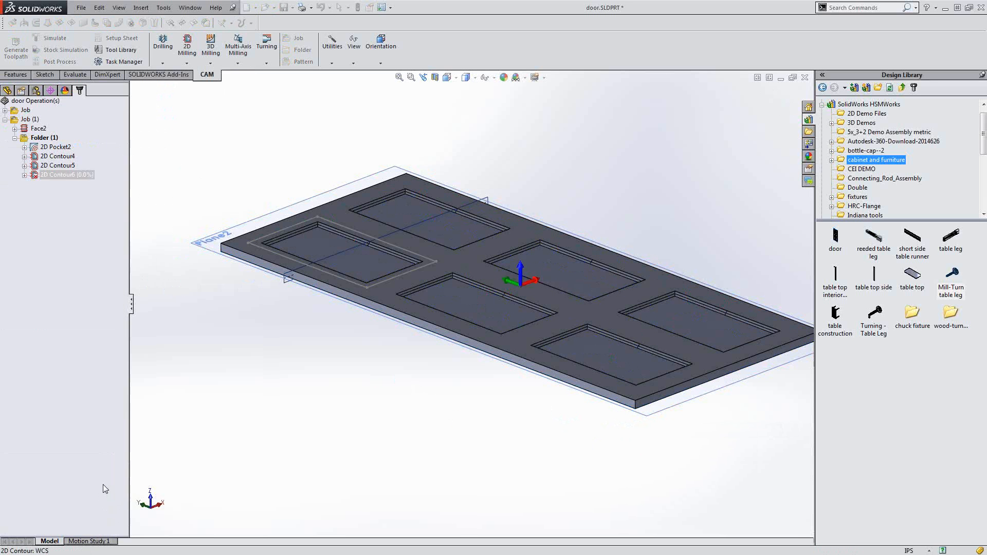
# Move the new outer-edge 2D contour out of the pattern folder, and delete the operation
pyautogui.click(52, 225)
pyautogui.click(56, 175)
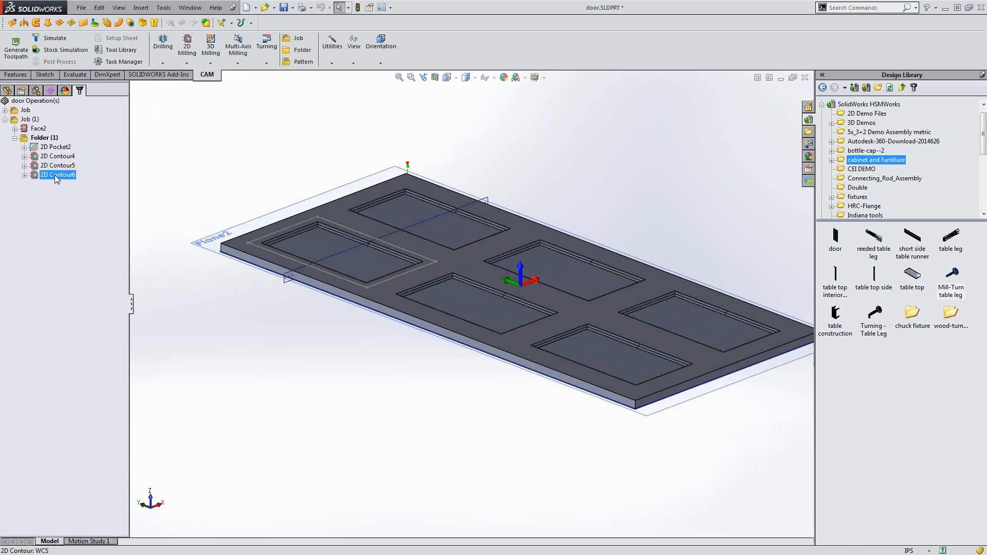
pyautogui.moveTo(57, 179)
pyautogui.mouseDown()
pyautogui.moveTo(53, 140)
pyautogui.moveTo(14, 186)
pyautogui.moveTo(67, 185)
pyautogui.mouseUp()
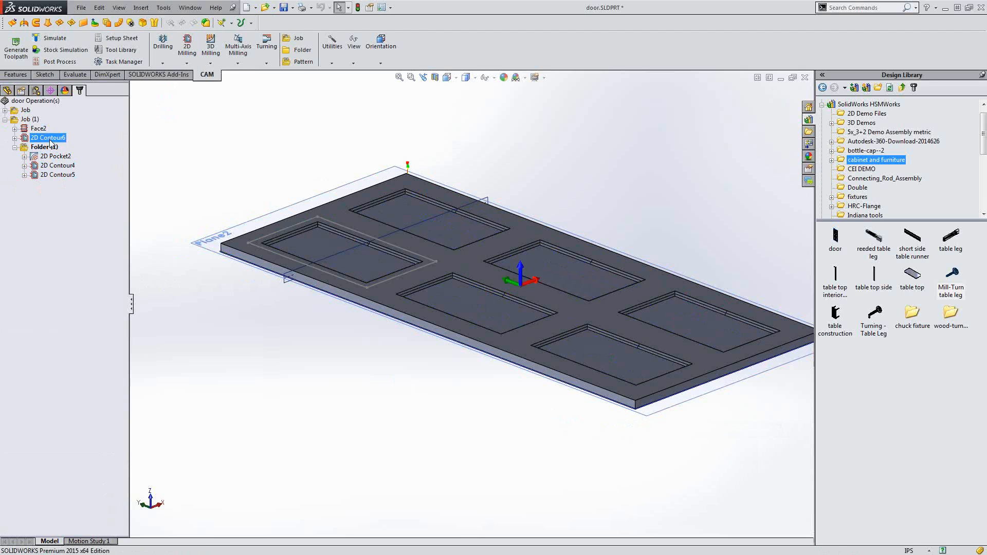
pyautogui.press('Delete')
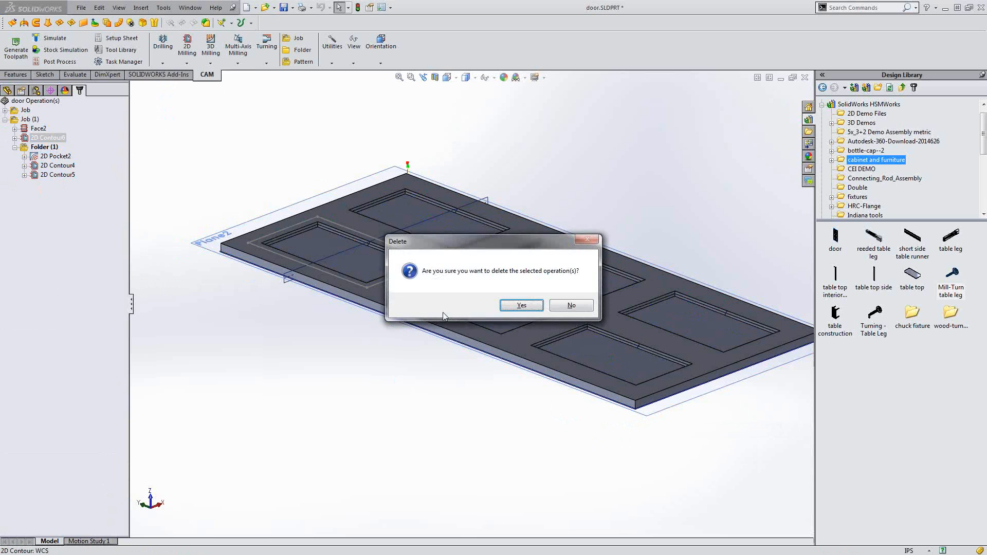
pyautogui.click(522, 305)
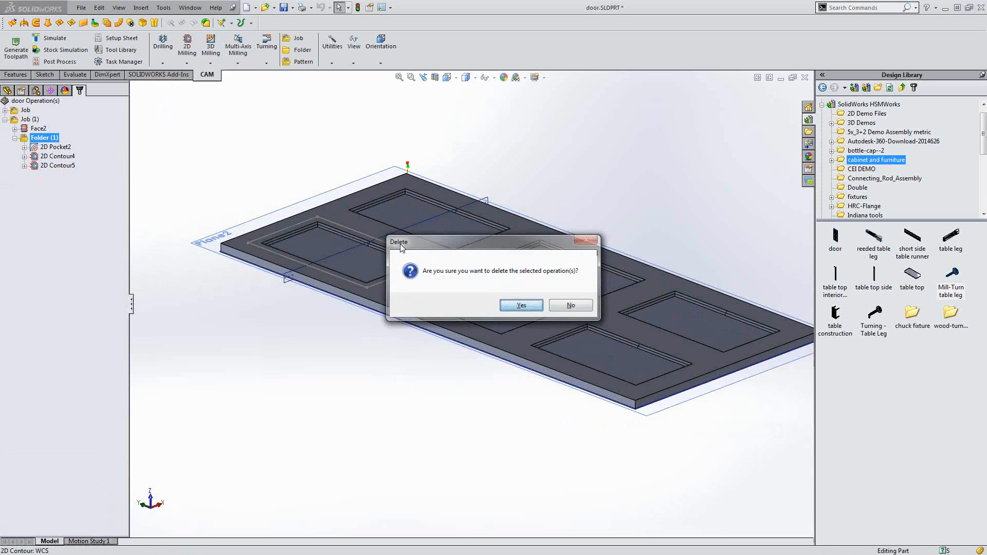
# Make Job (1) the default folder for new operations
pyautogui.click(36, 122)
pyautogui.rightClick(36, 122)
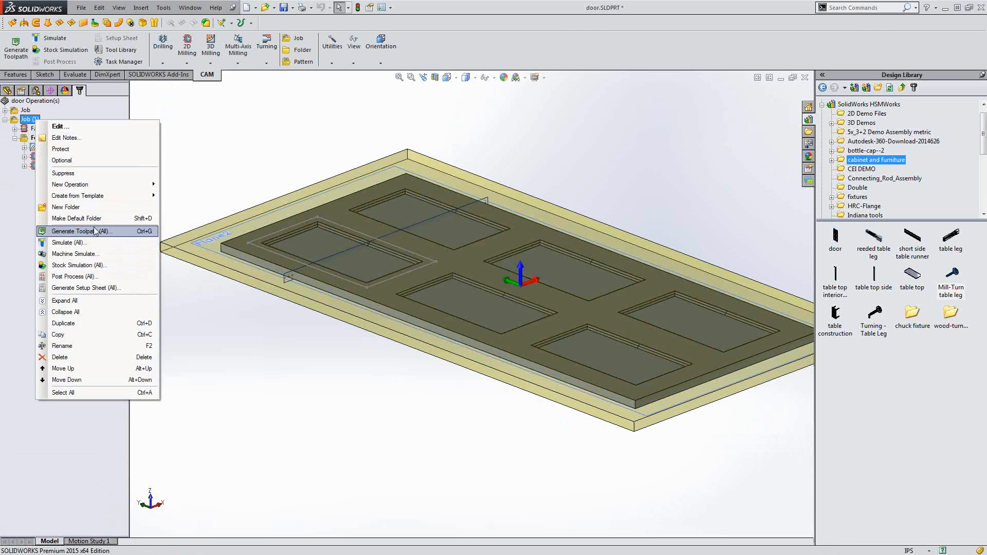
pyautogui.click(89, 219)
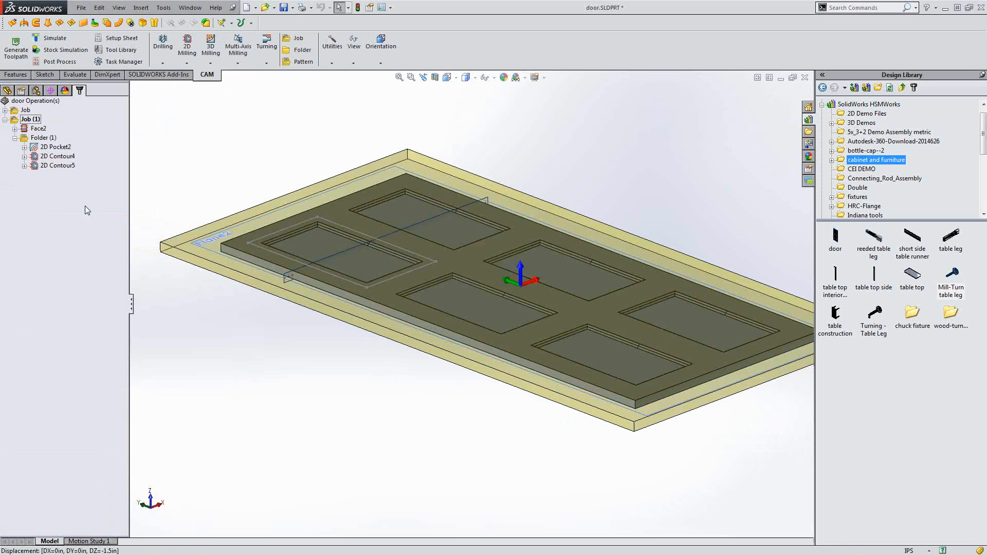
# Create a 2D contour around the door's lower outer edge using tool #1, the 1/2" flat end mill for wood
pyautogui.click(187, 64)
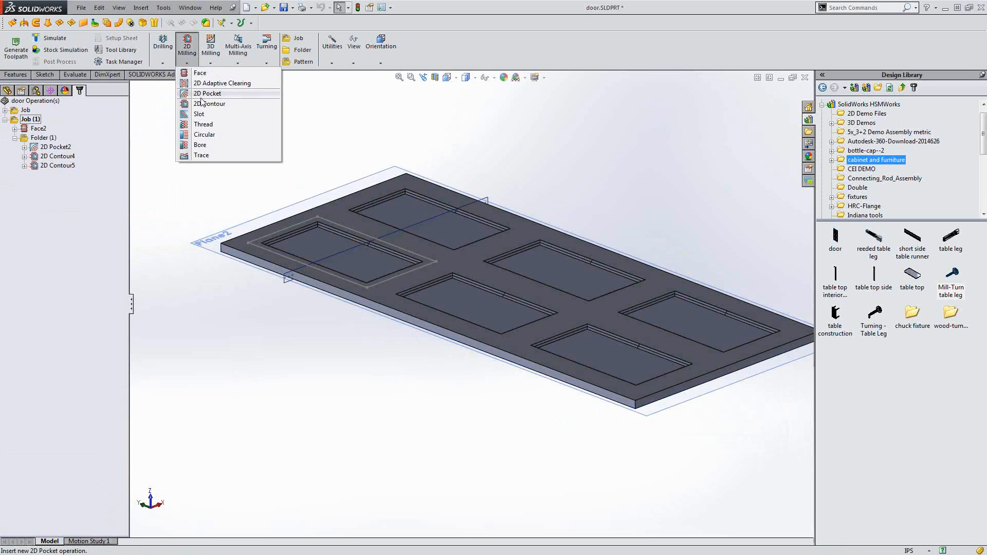
pyautogui.click(205, 104)
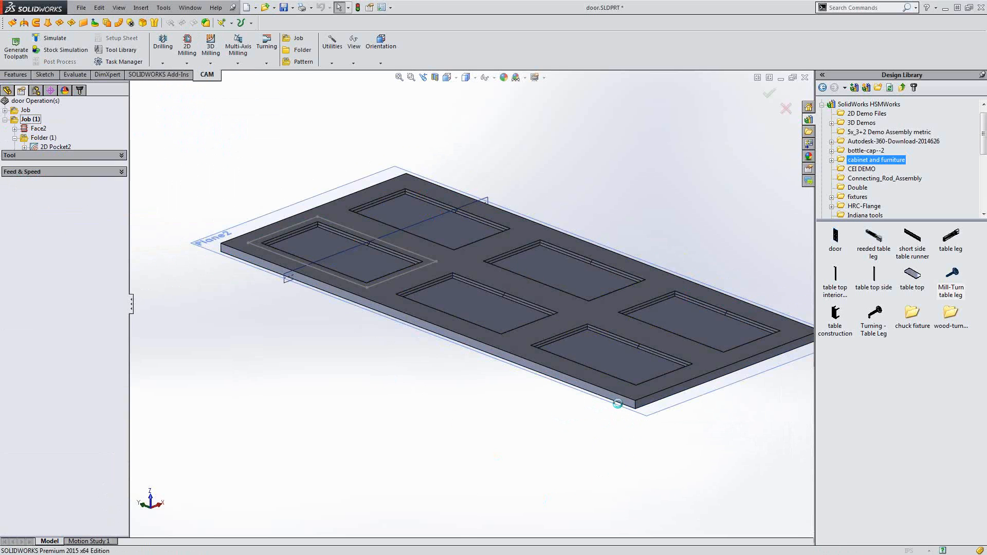
pyautogui.click(617, 404)
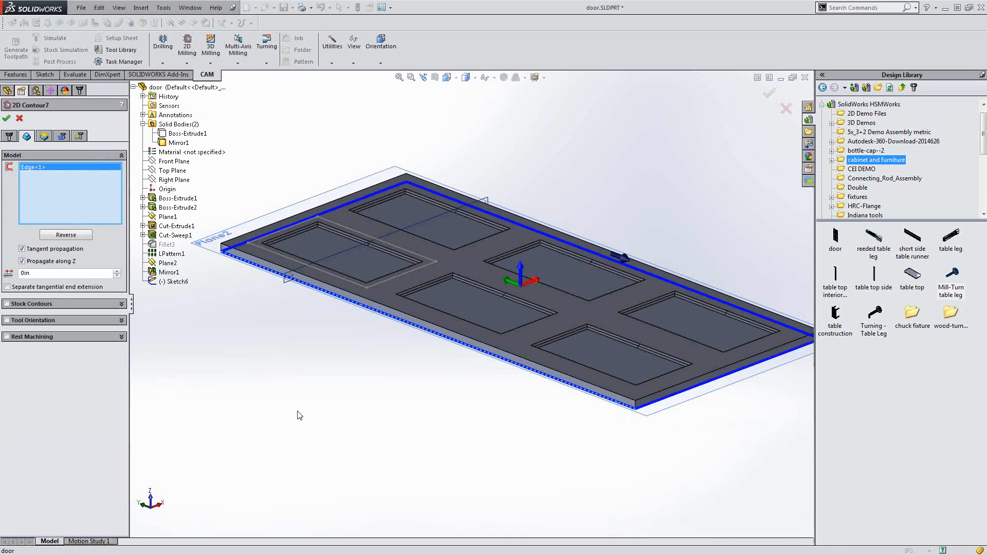
pyautogui.click(9, 135)
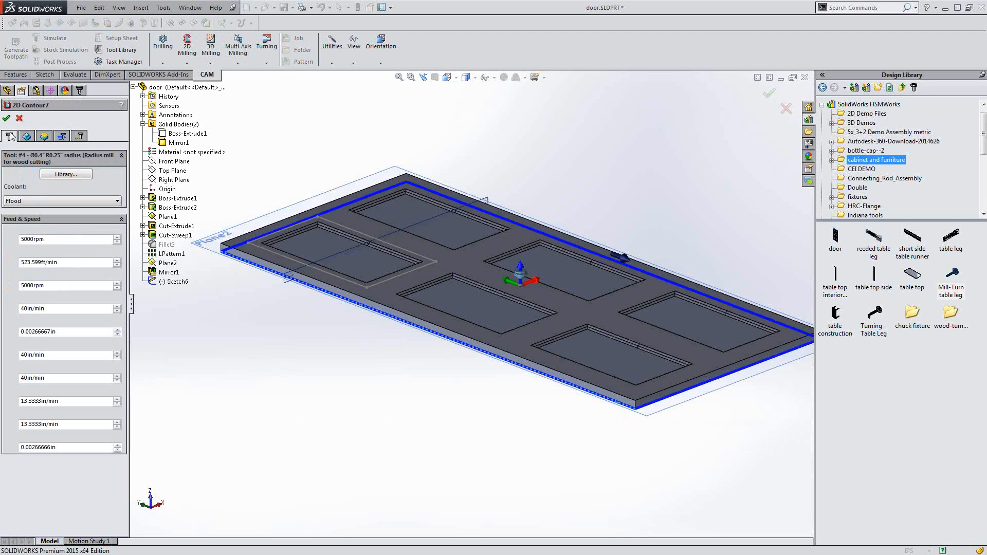
pyautogui.click(72, 175)
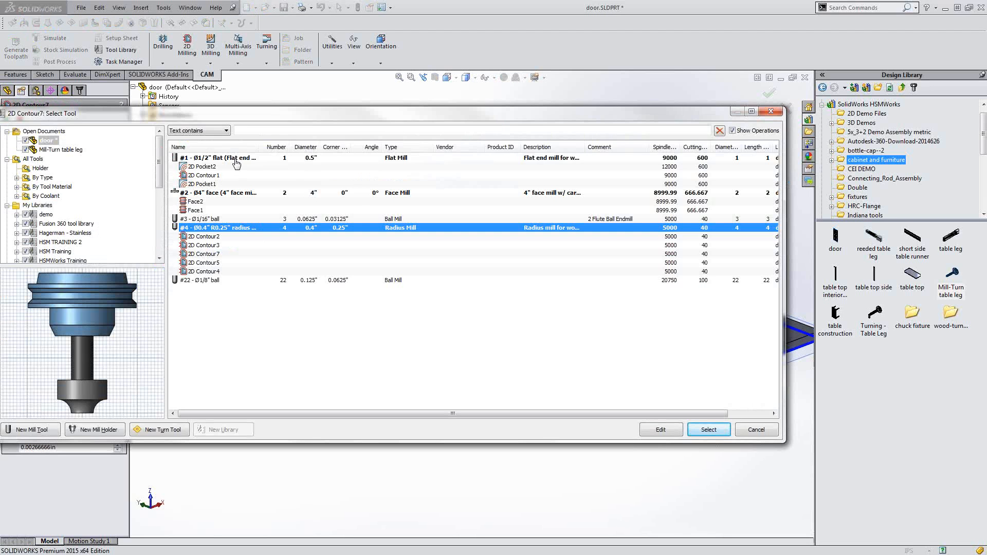
pyautogui.click(236, 159)
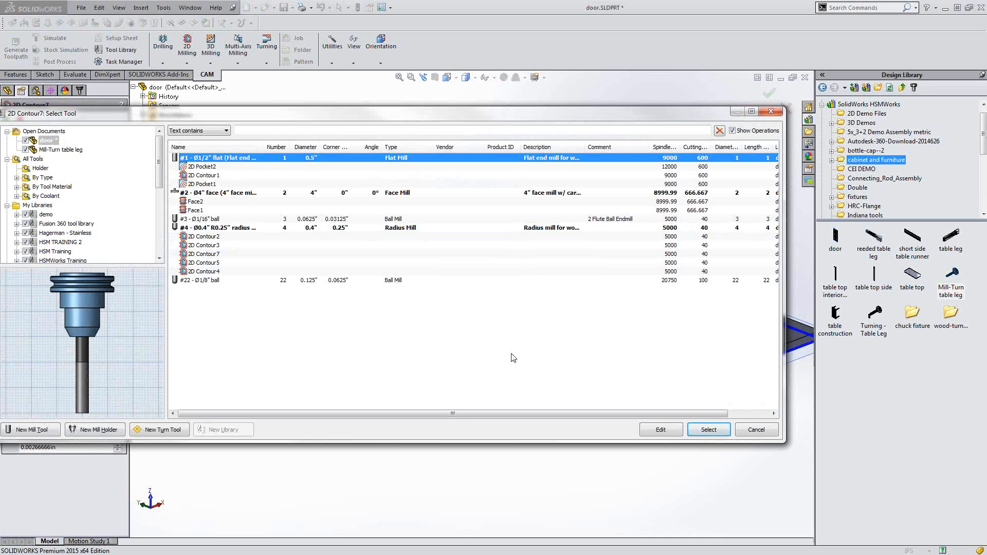
pyautogui.click(710, 431)
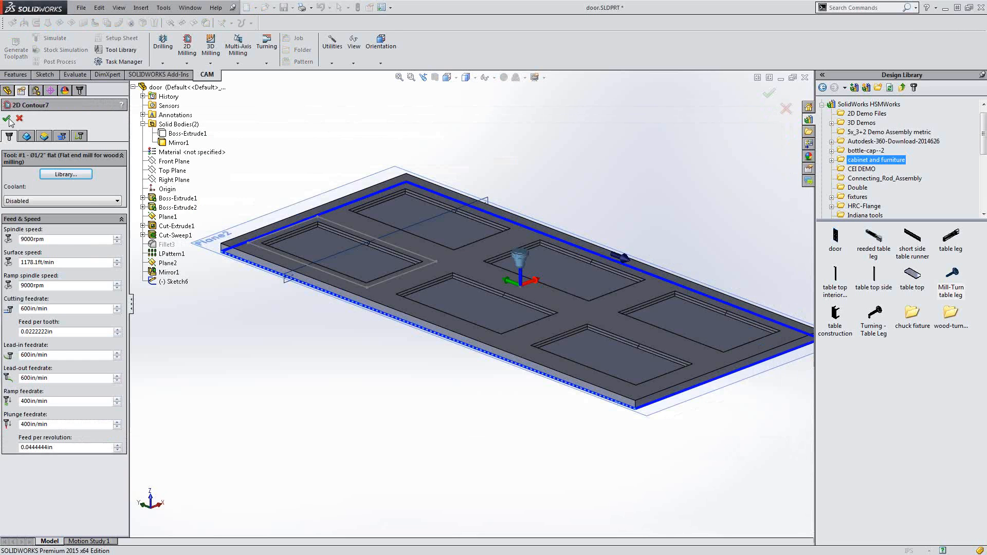
pyautogui.click(7, 119)
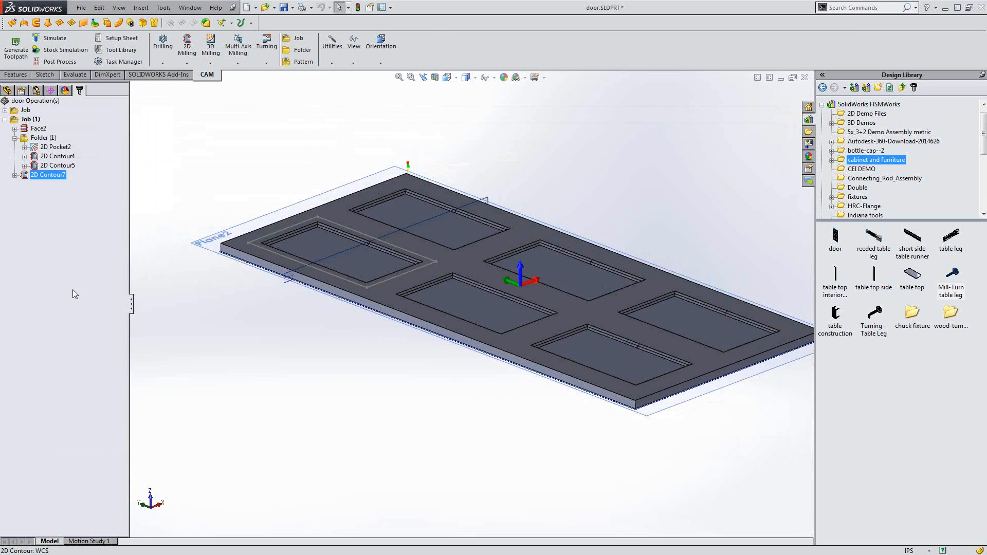
# Start a machine simulation of the door's Job (1) using the cnc router assembly.SLDASM machine
pyautogui.click(33, 122)
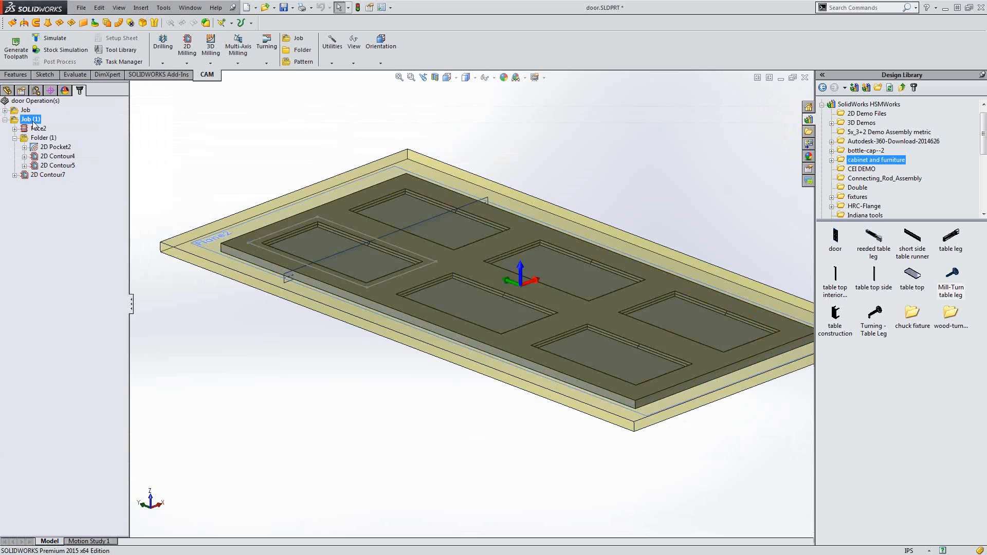
pyautogui.rightClick(33, 123)
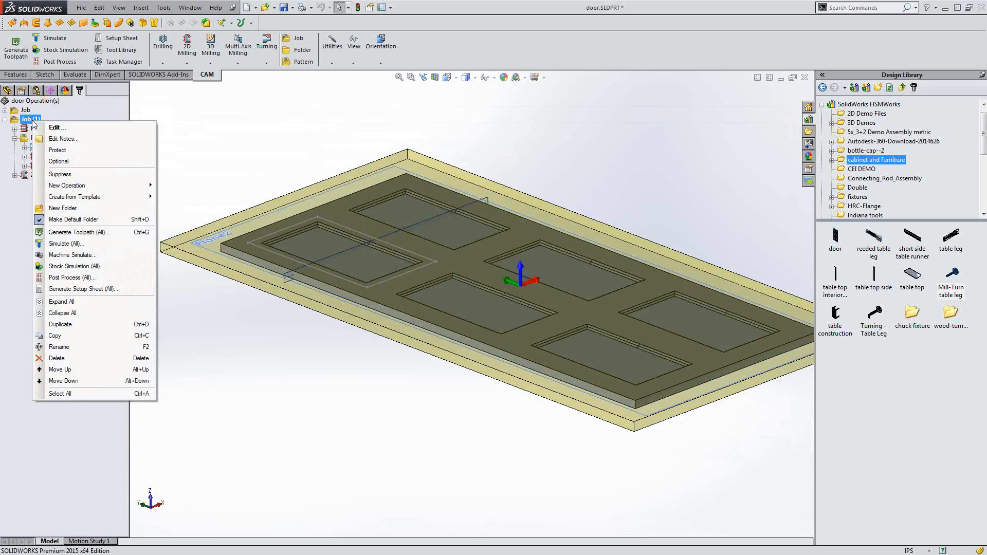
pyautogui.click(78, 255)
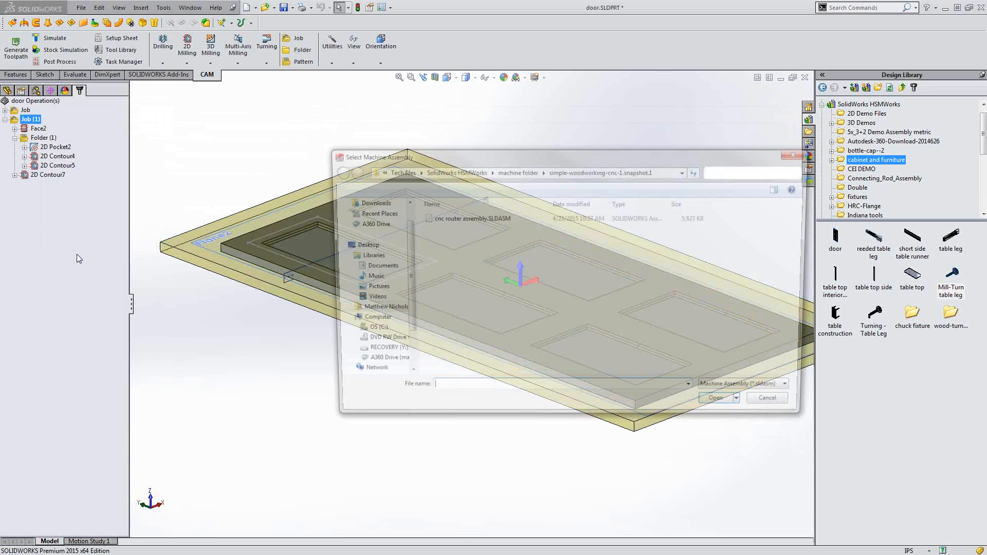
pyautogui.doubleClick(462, 219)
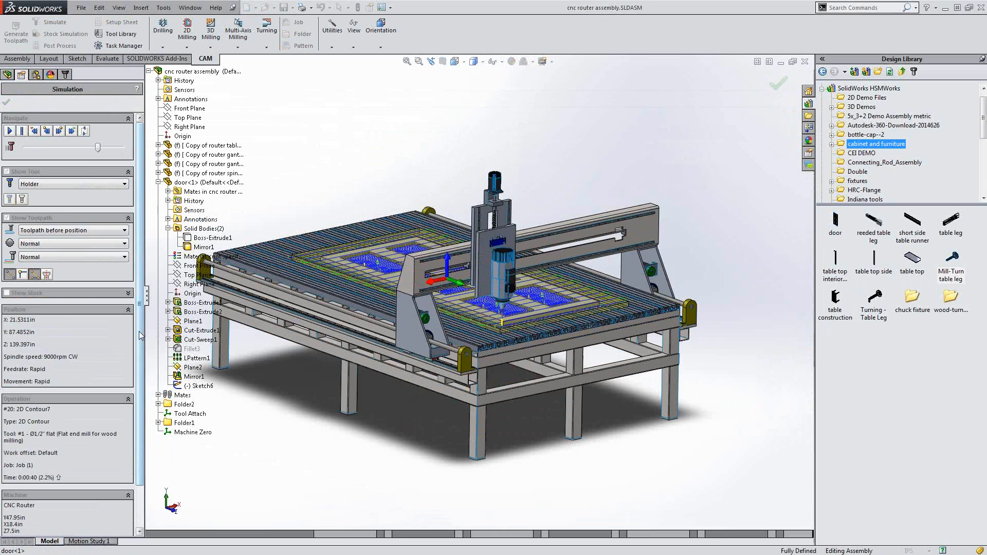
# Show the stock and hide the toolpath in the router simulation
pyautogui.scroll(-3, 141, 335)
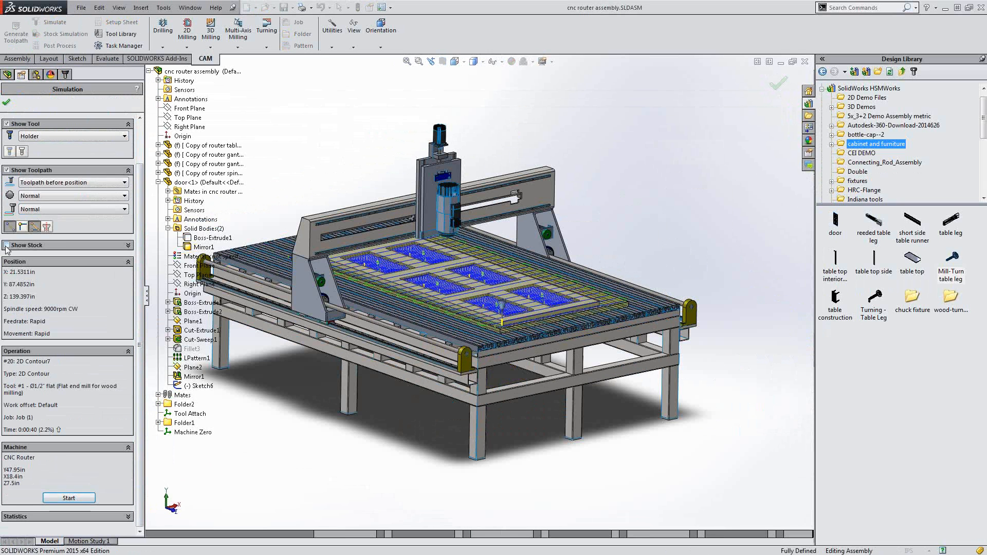
pyautogui.click(6, 245)
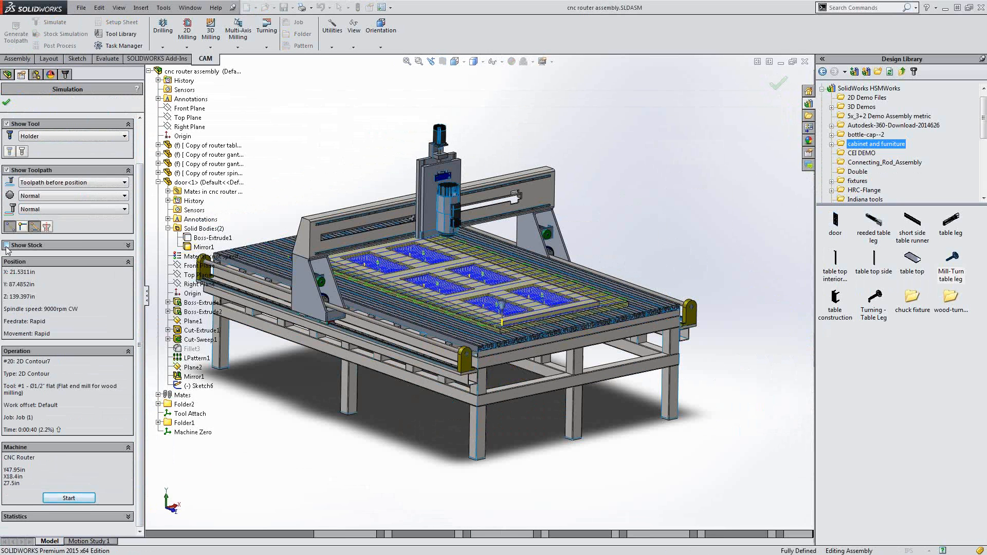
pyautogui.click(7, 170)
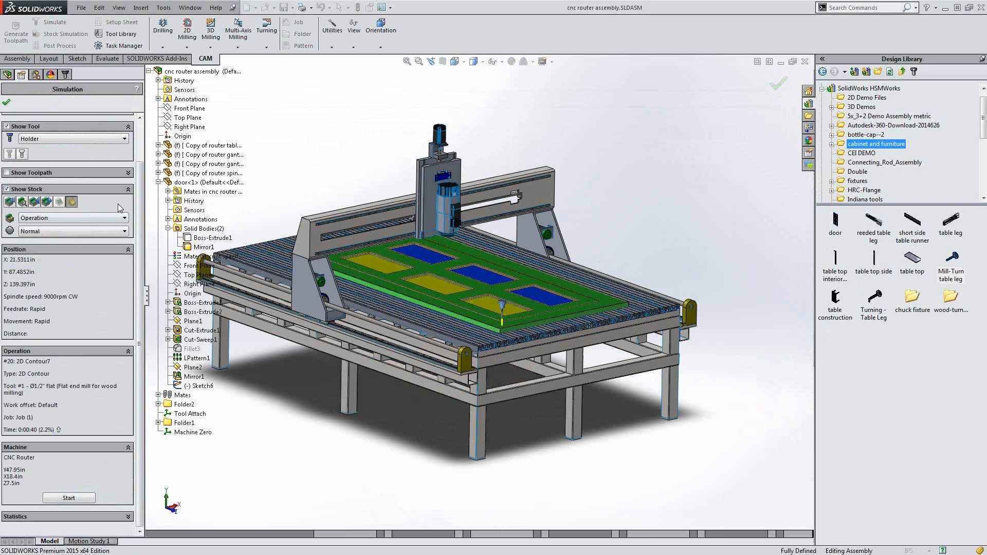
pyautogui.moveTo(140, 197); pyautogui.dragTo(122, 414)
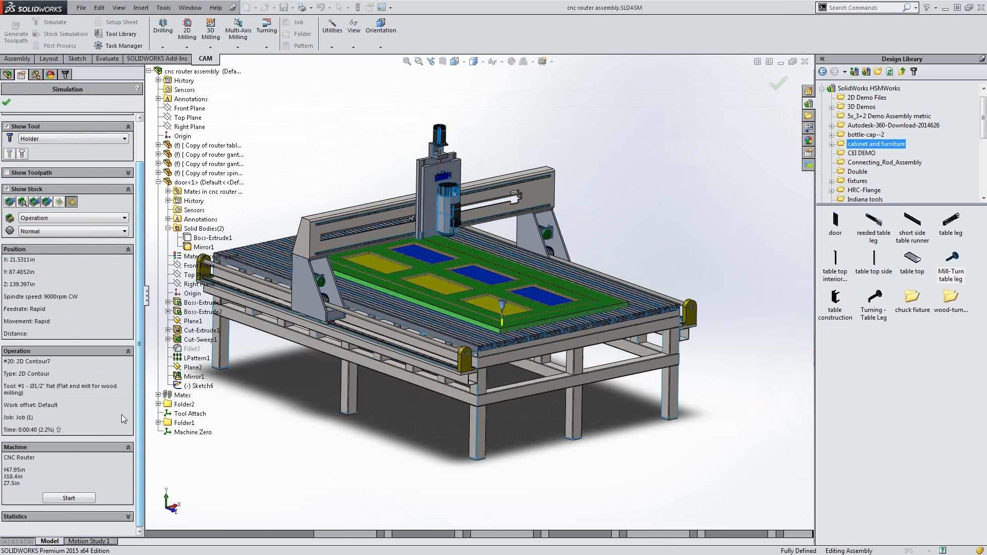
# Start the CNC Router, play the simulation from the beginning, first slowed down and then sped up, and inspect the machined door
pyautogui.click(70, 502)
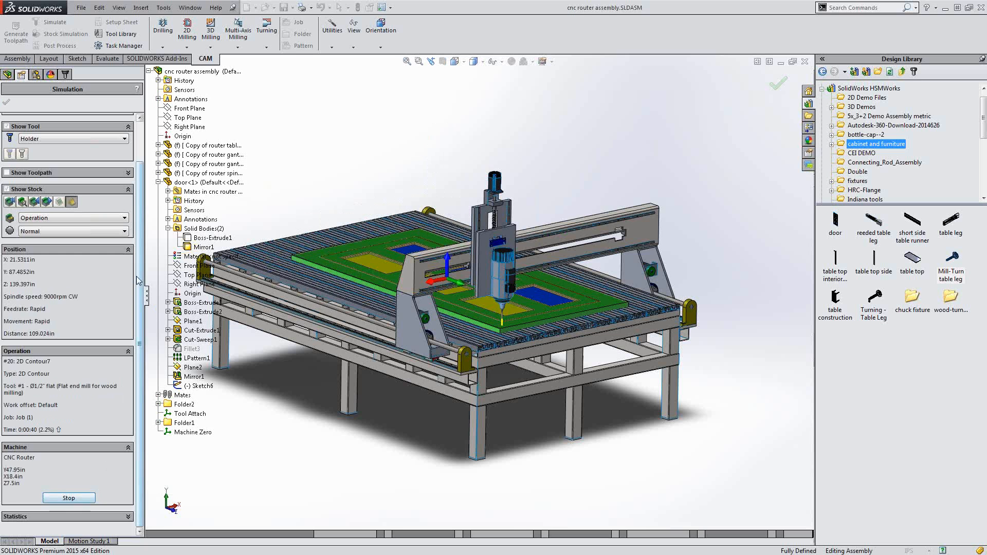
pyautogui.moveTo(137, 257); pyautogui.dragTo(135, 213)
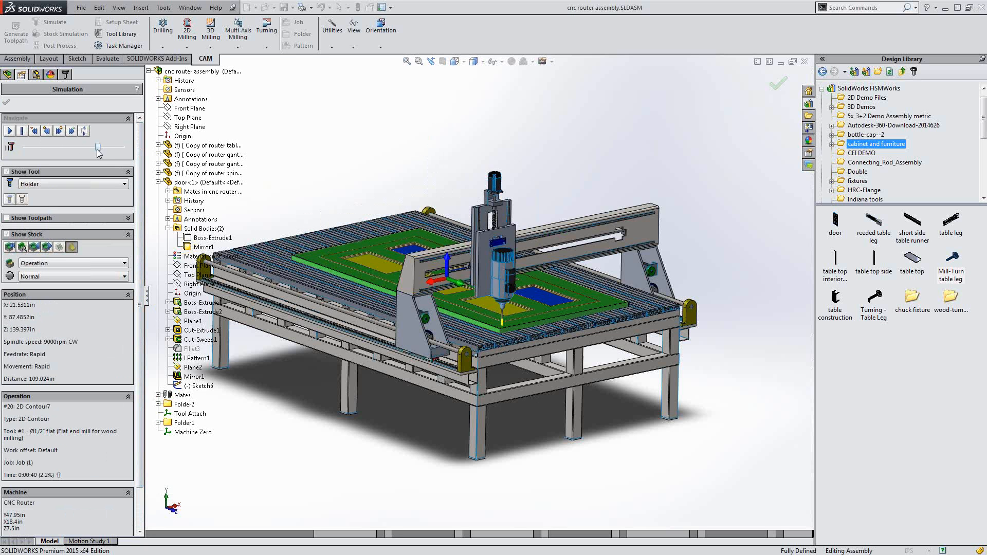
pyautogui.moveTo(94, 153); pyautogui.dragTo(73, 153)
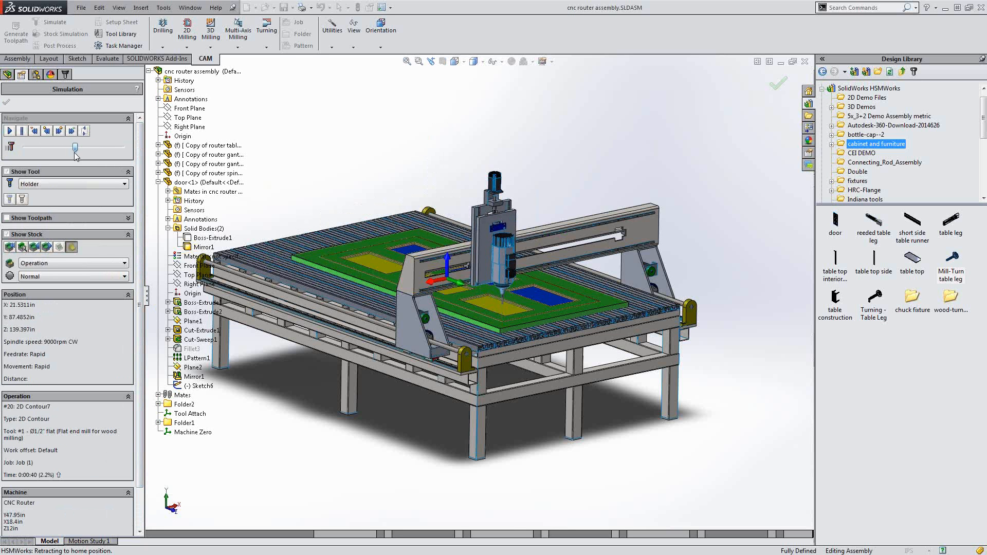
pyautogui.click(34, 131)
pyautogui.click(11, 132)
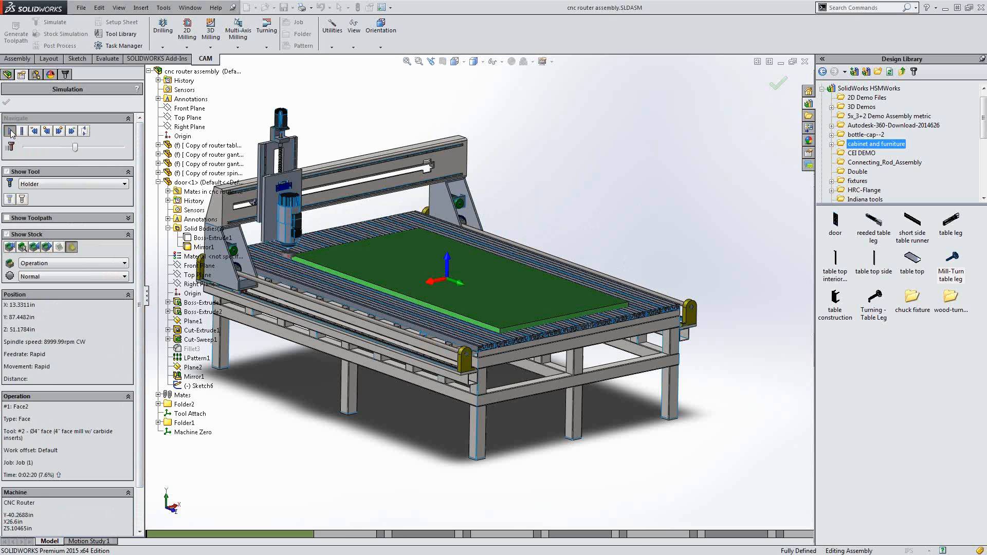
pyautogui.moveTo(75, 148); pyautogui.dragTo(117, 149)
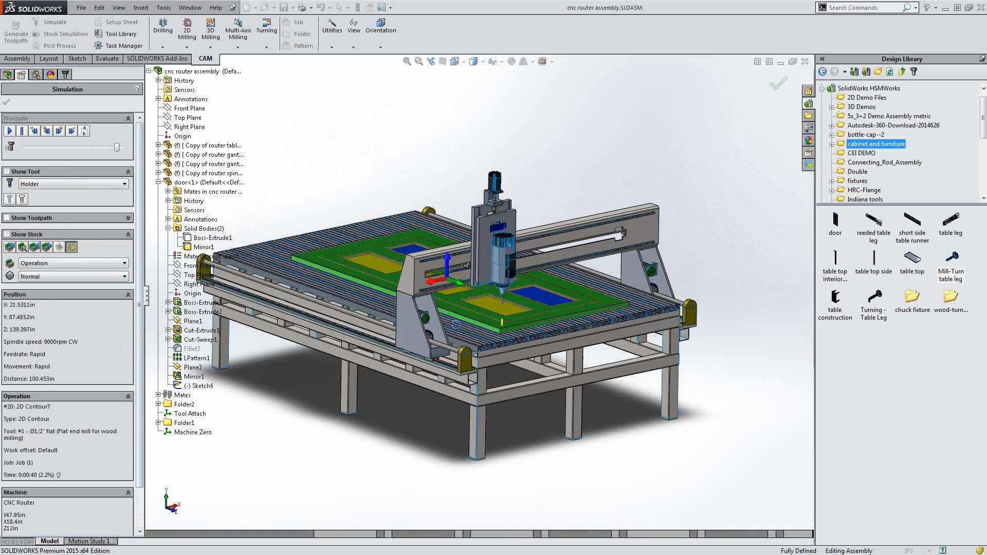
pyautogui.moveTo(452, 320); pyautogui.dragTo(453, 390, button='middle')
pyautogui.scroll(-3, 453, 390)
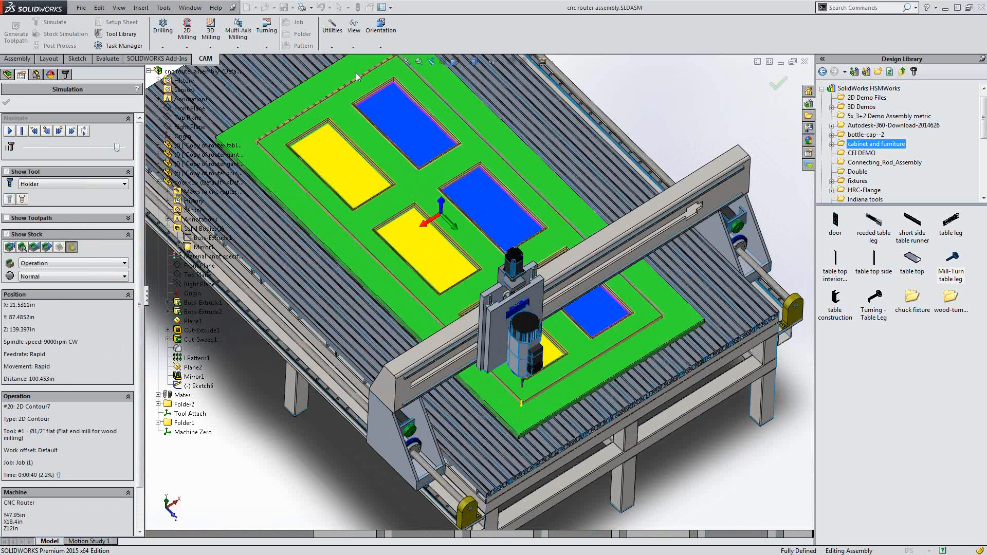
pyautogui.scroll(-3, 143, 457)
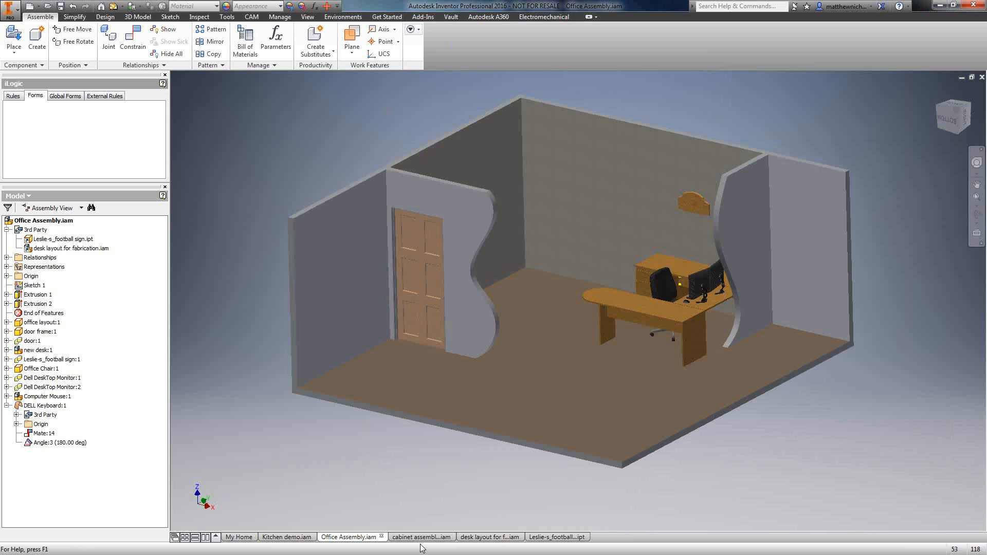
# In Inventor, bring up the Kitchen demo.iam assembly and open its third-party file chair back milling.ipt
pyautogui.click(285, 540)
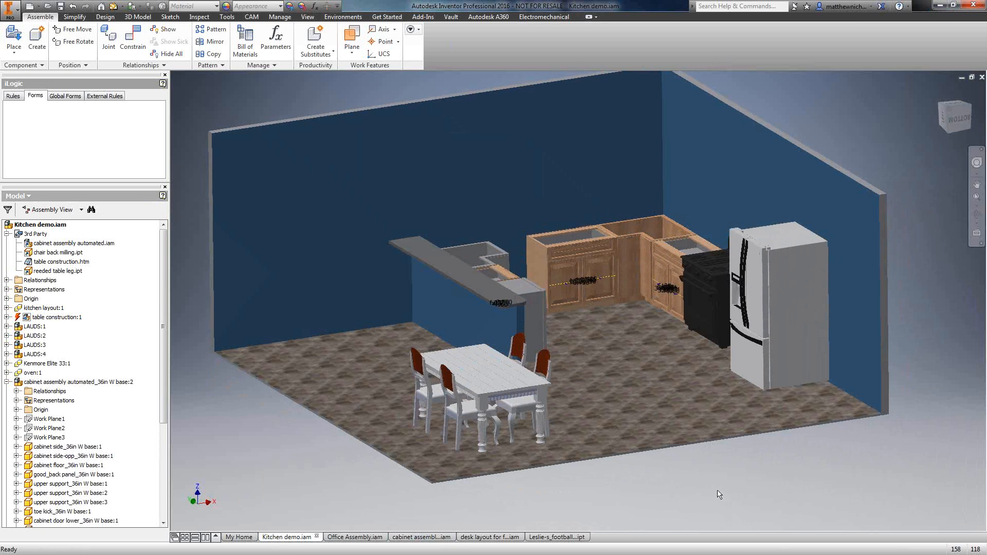
pyautogui.scroll(5, 430, 369)
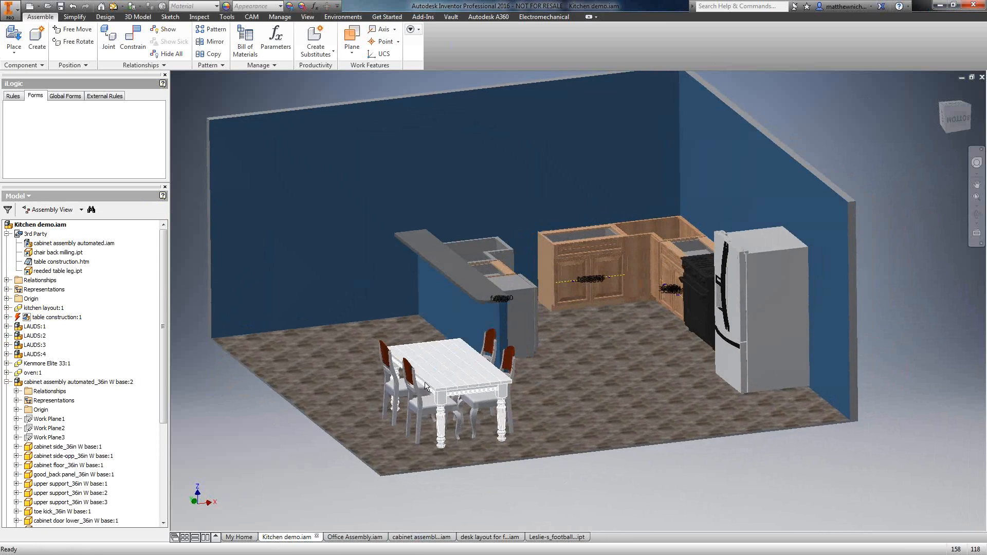
pyautogui.scroll(2, 456, 397)
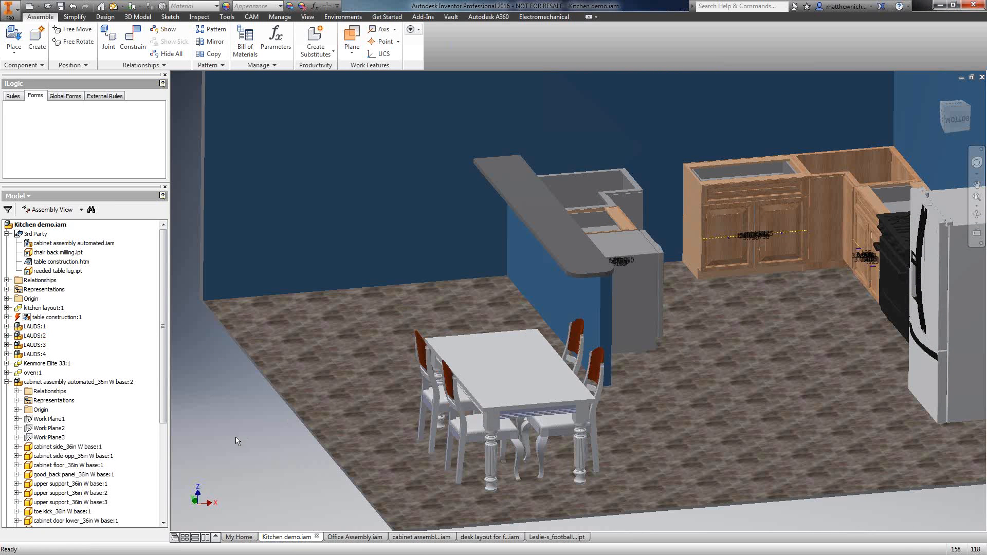
pyautogui.rightClick(76, 252)
pyautogui.click(89, 265)
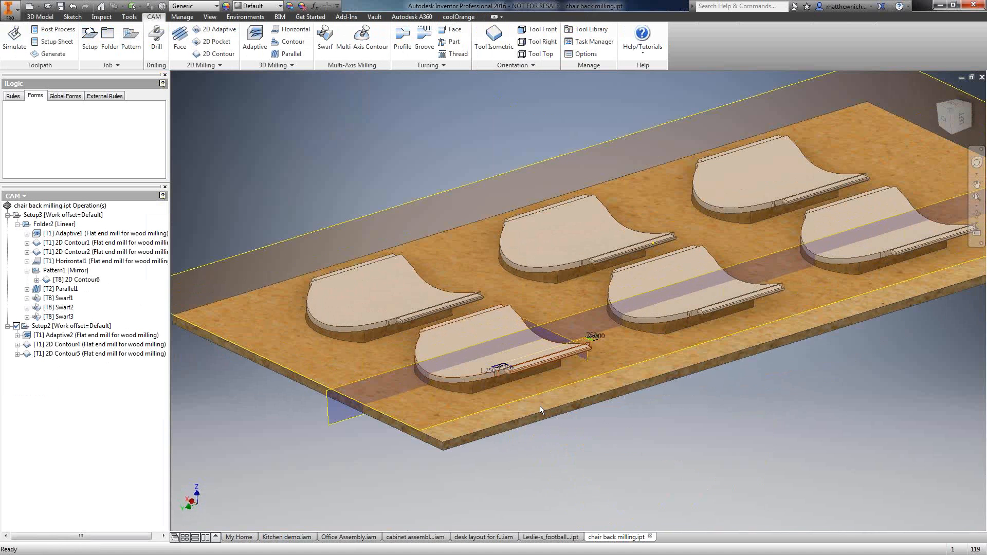
# Collapse the two existing setups and create a new milling setup with the front chair back body as its model
pyautogui.click(7, 215)
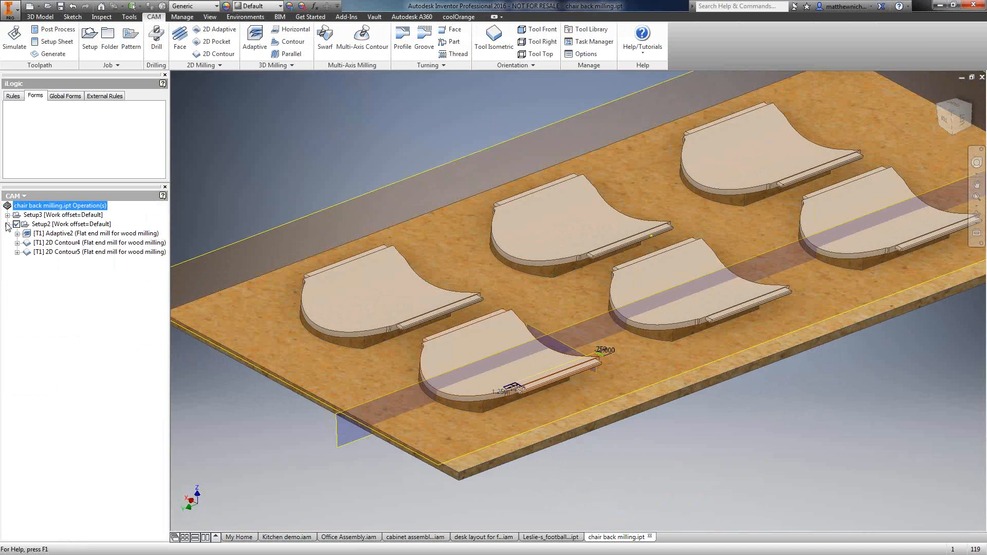
pyautogui.click(7, 224)
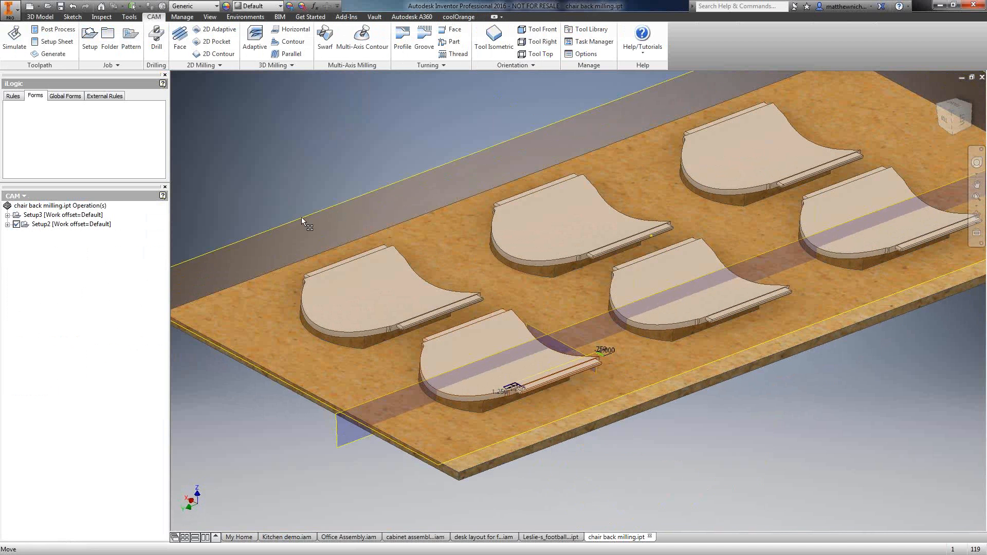
pyautogui.click(91, 38)
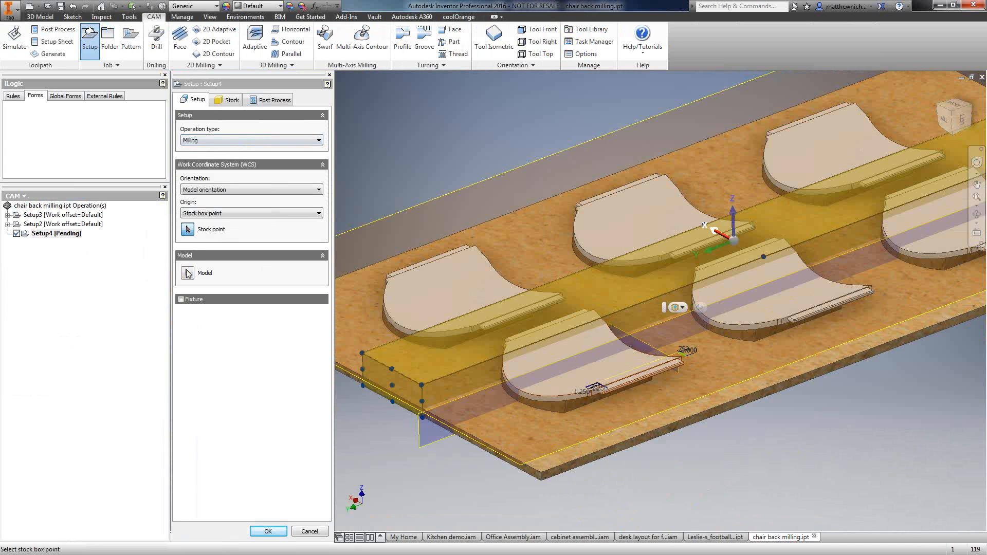
pyautogui.click(551, 379)
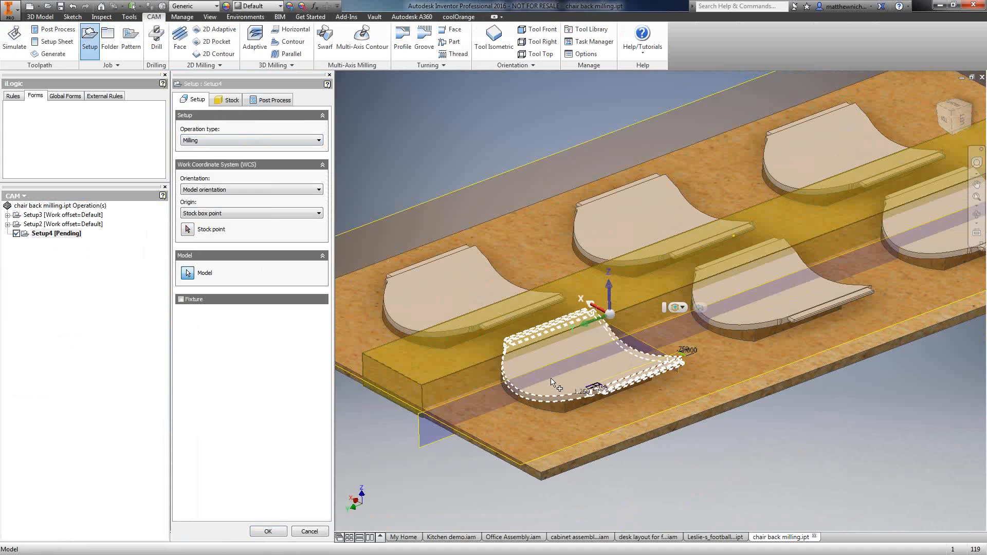
# Set the new setup's stock mode to From solid, choose Solid3 as the stock, and return to the CAM operations list
pyautogui.click(226, 100)
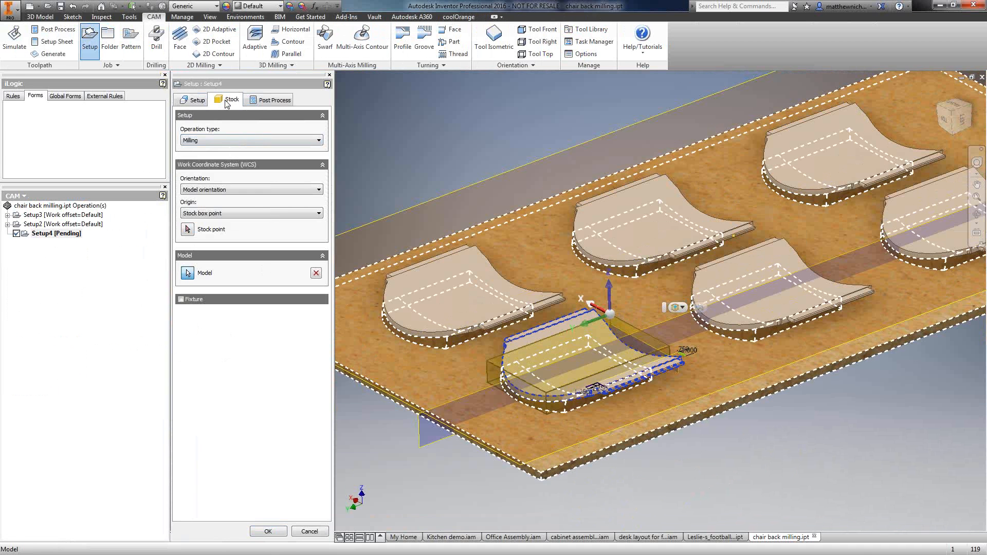
pyautogui.click(215, 142)
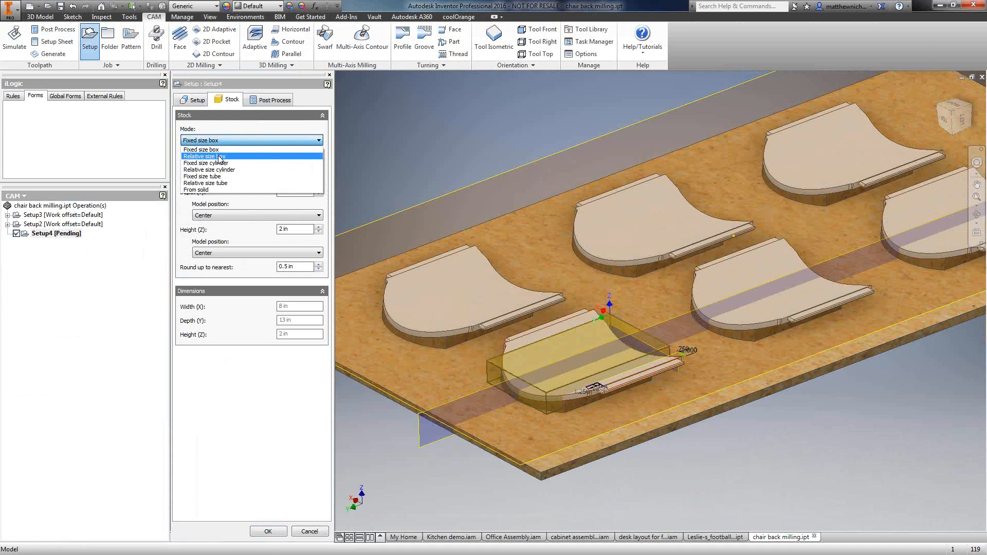
pyautogui.click(211, 189)
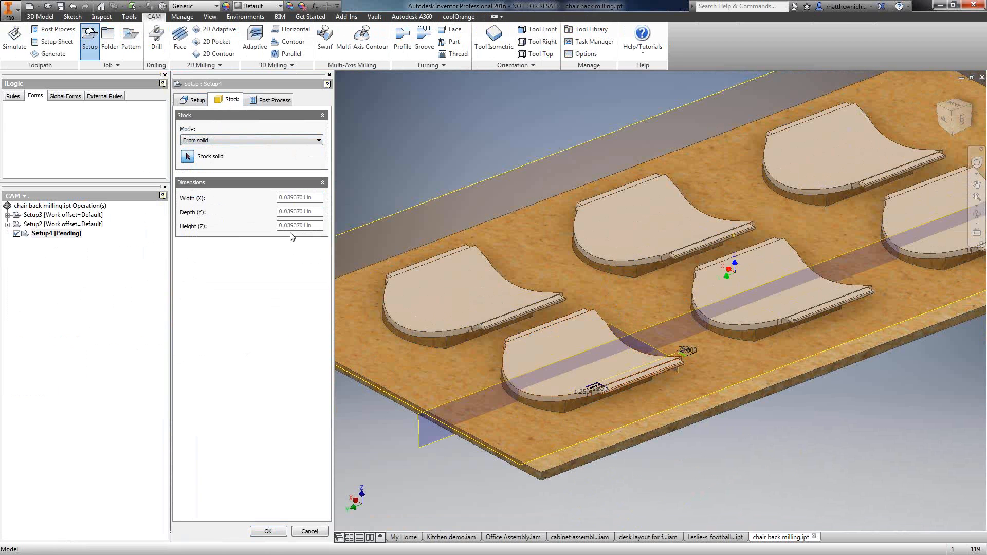
pyautogui.click(18, 197)
pyautogui.click(20, 206)
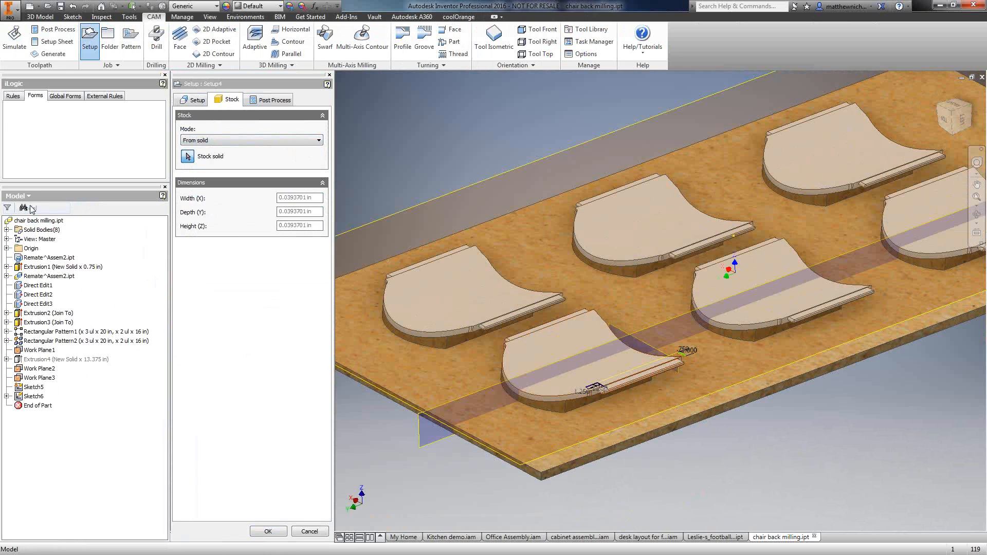
pyautogui.click(6, 230)
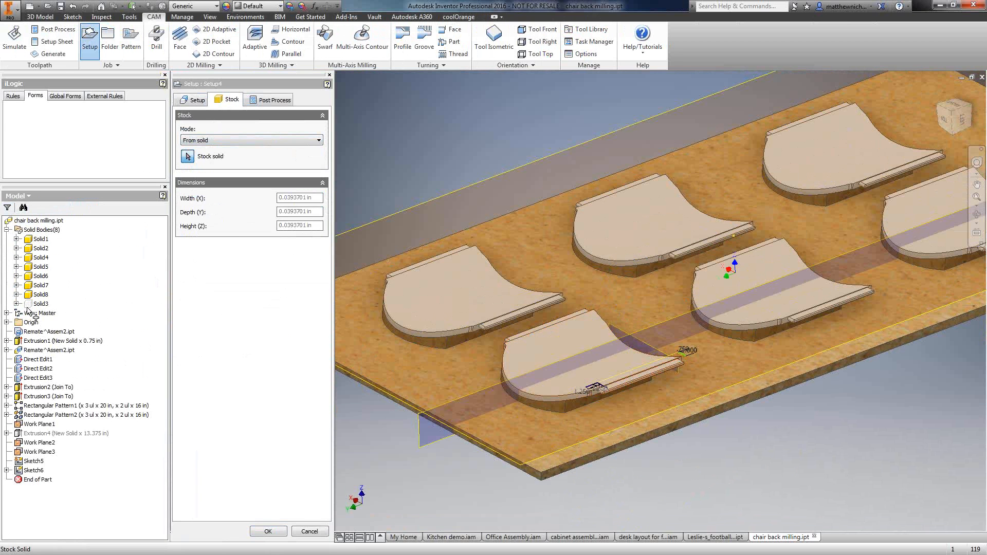
pyautogui.click(39, 304)
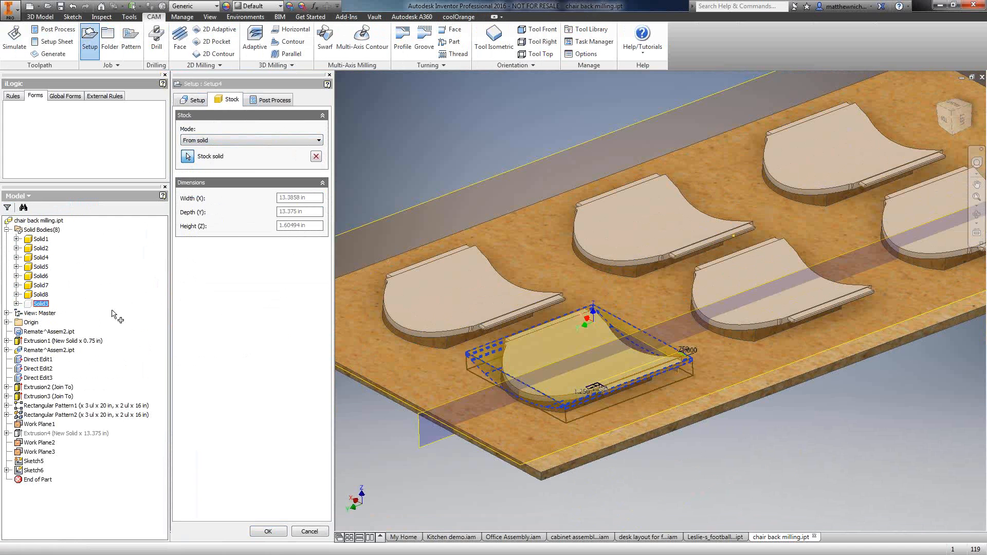
pyautogui.click(18, 196)
pyautogui.click(27, 220)
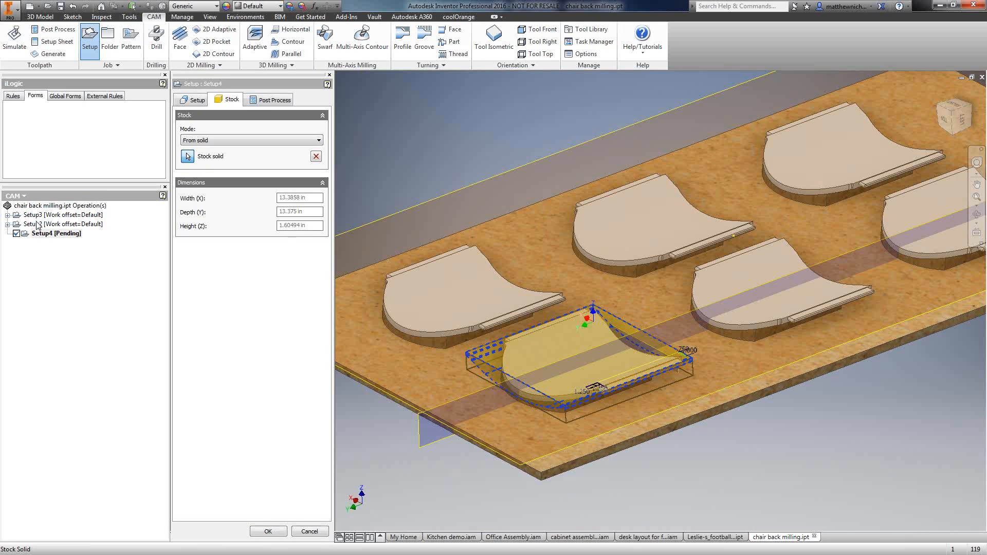
# Set the setup's work coordinate origin to the stock box point at the upper corner beside the grooved edge's outer end
pyautogui.click(187, 101)
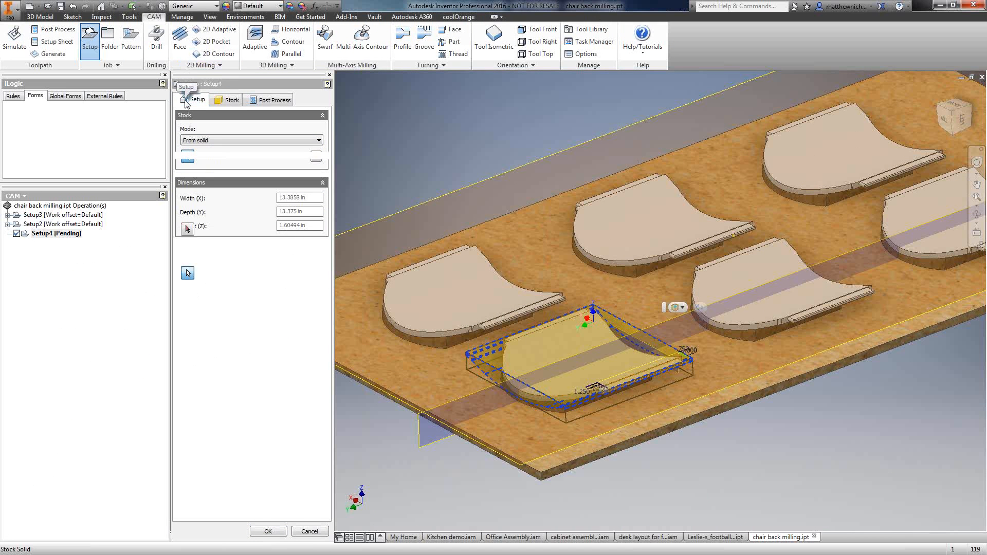
pyautogui.click(192, 230)
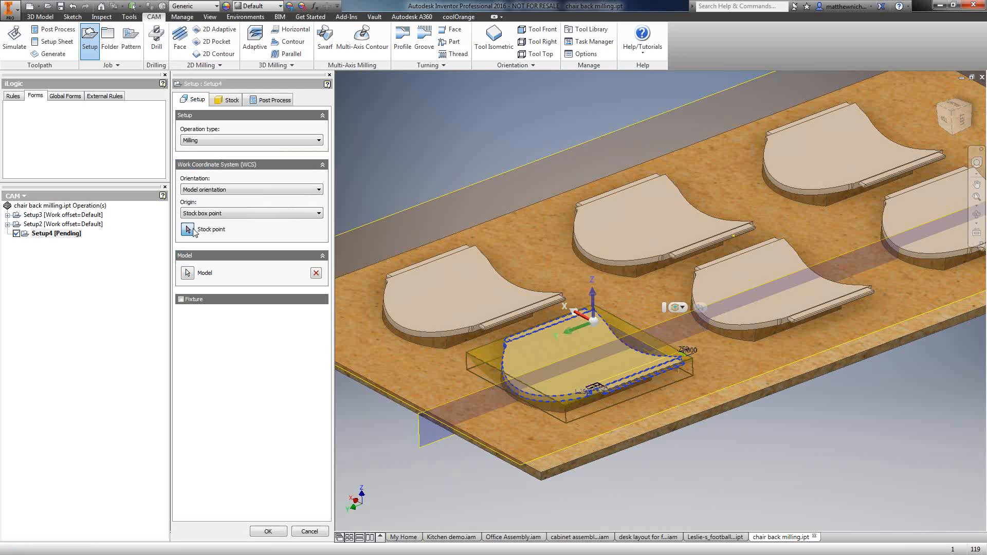
pyautogui.scroll(3, 635, 398)
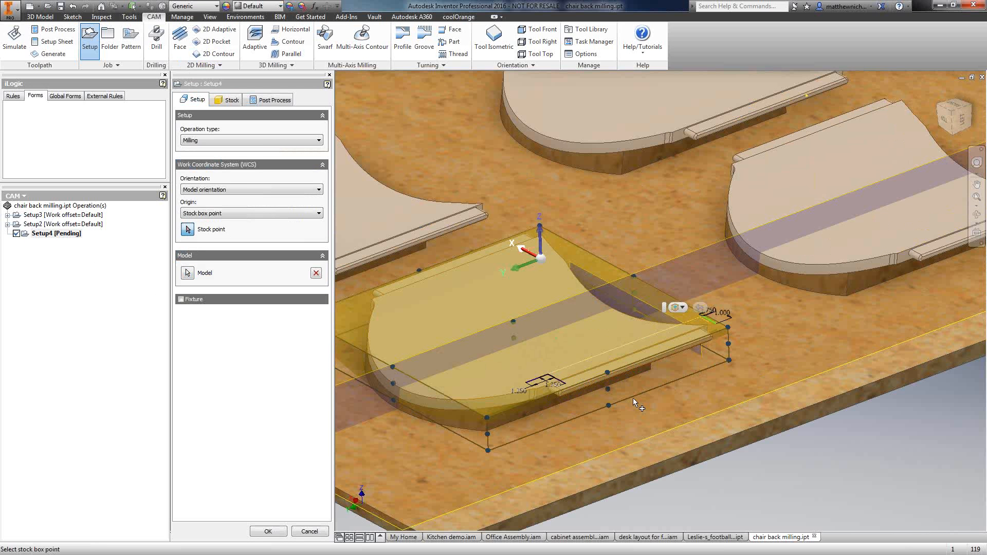
pyautogui.moveTo(636, 398); pyautogui.dragTo(759, 356, button='middle')
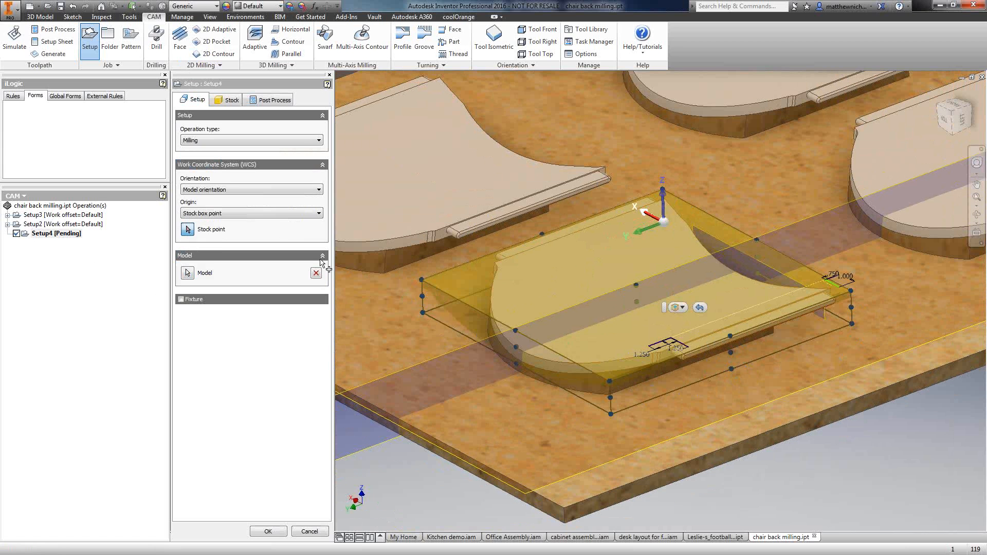
pyautogui.click(278, 213)
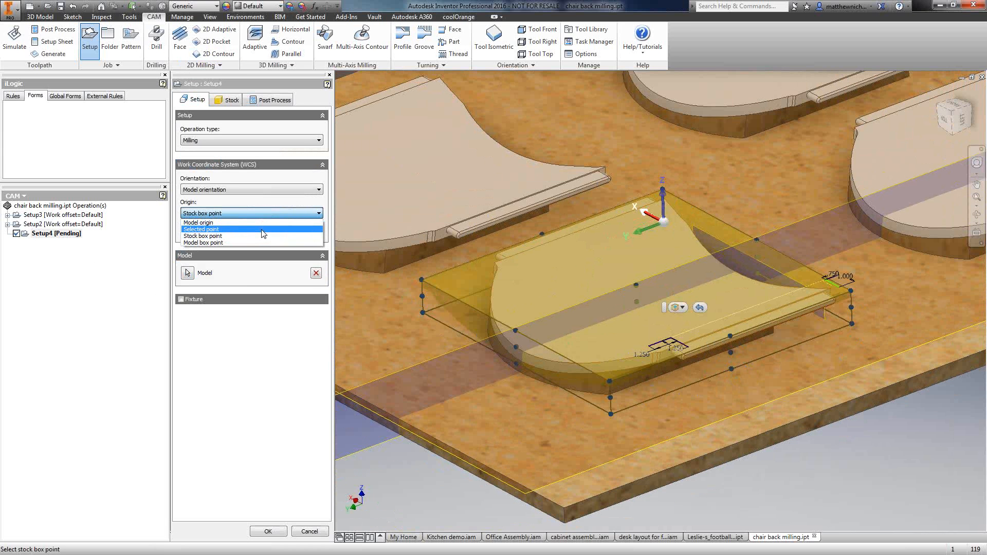
pyautogui.click(222, 236)
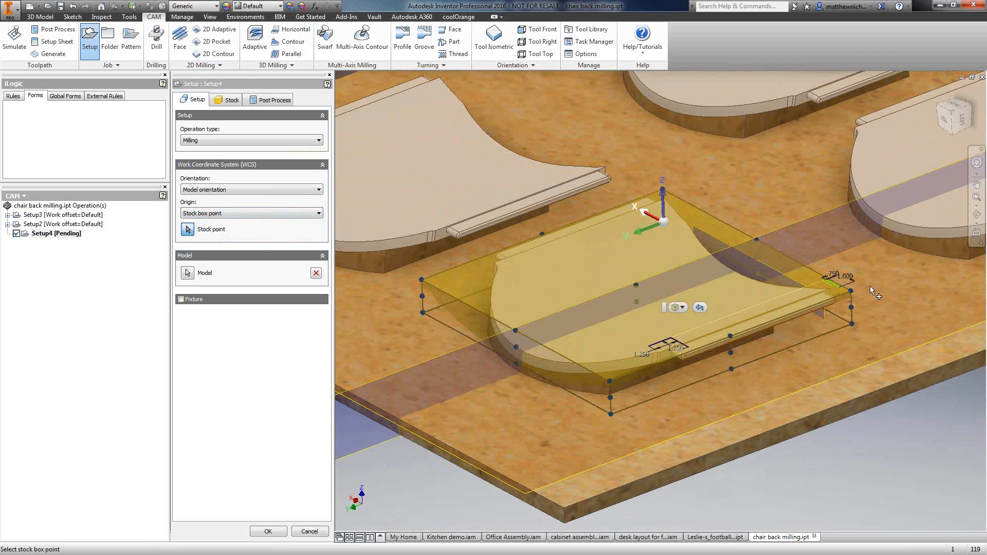
pyautogui.click(851, 291)
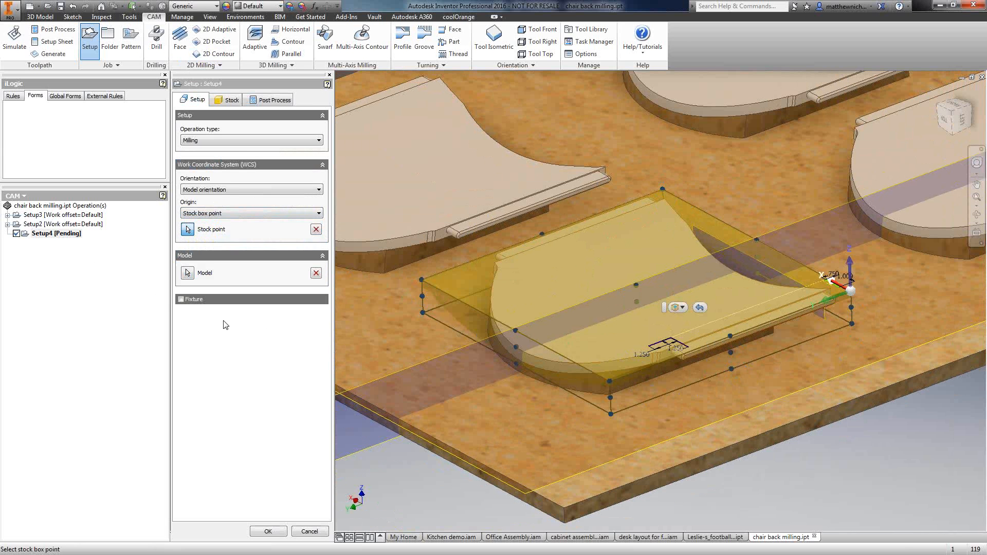
# Enable the setup's fixture option with the base board as the fixture, check the stock and post-process settings, and accept the setup
pyautogui.click(181, 299)
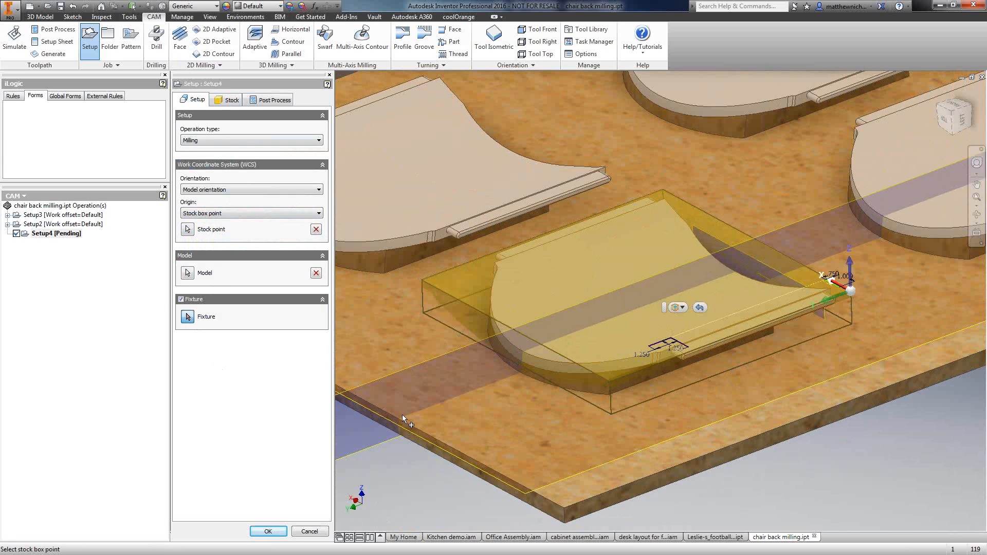
pyautogui.click(447, 455)
pyautogui.click(231, 101)
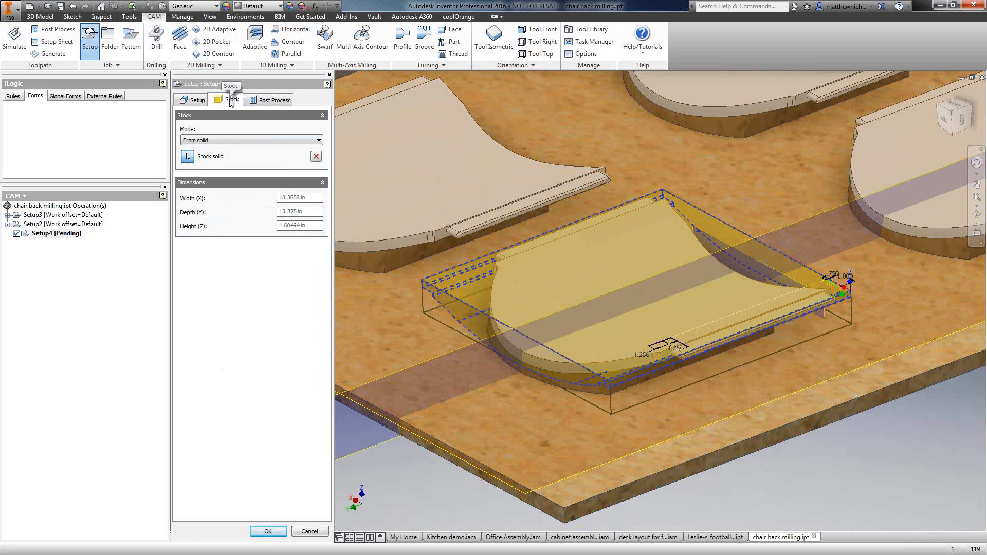
pyautogui.click(271, 99)
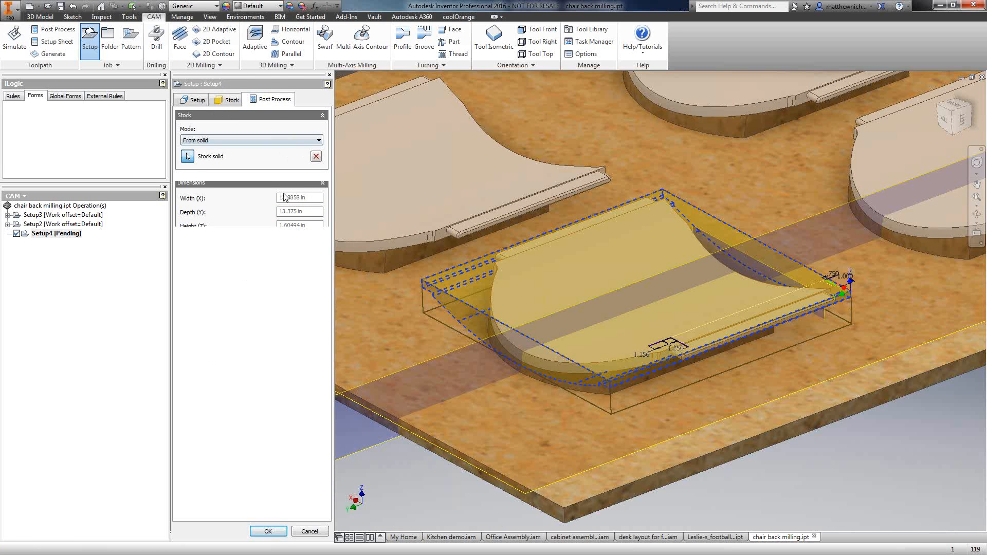
pyautogui.click(268, 532)
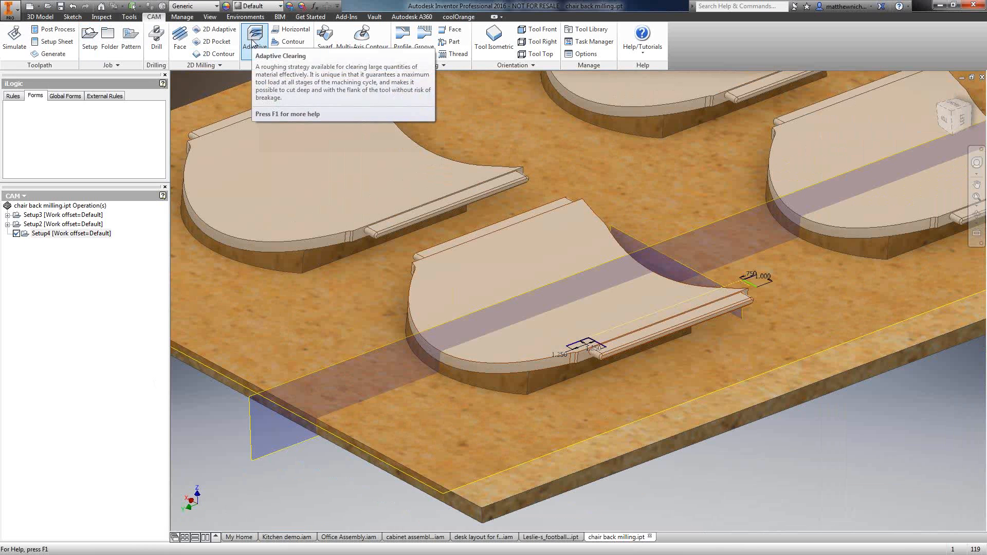
# Start a 3D Adaptive operation using the Ø1/2" flat end mill with the feeds and speeds of Adaptive1
pyautogui.click(253, 43)
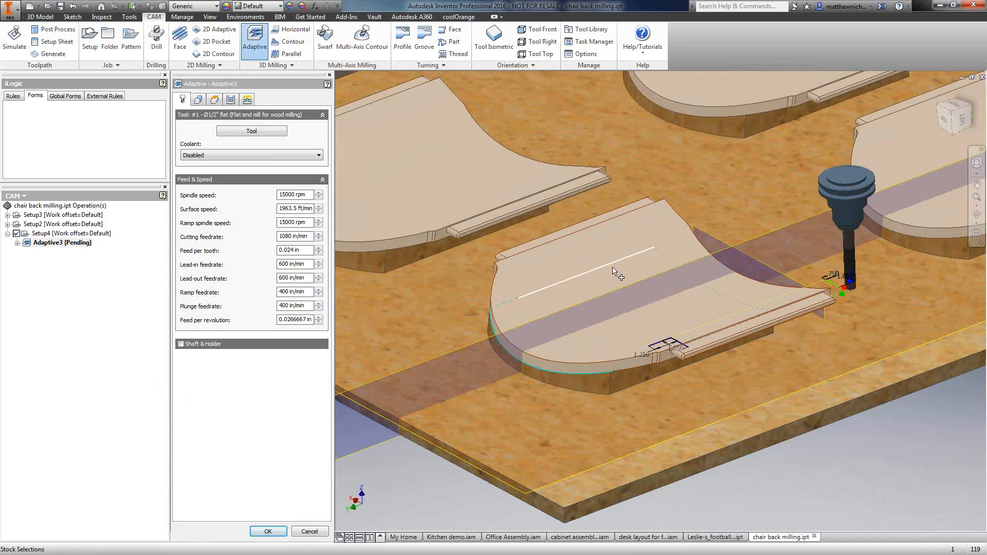
pyautogui.click(249, 132)
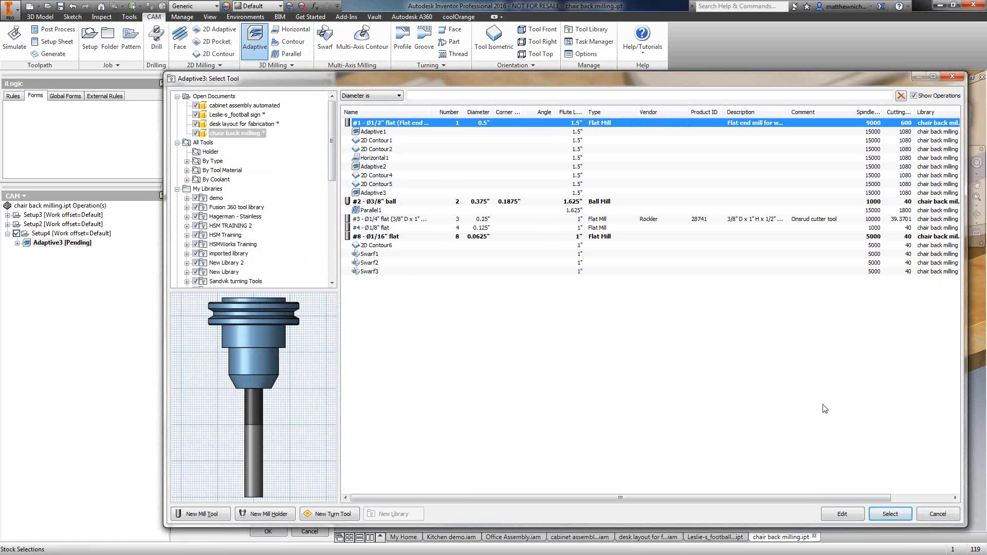
pyautogui.click(894, 513)
pyautogui.click(375, 132)
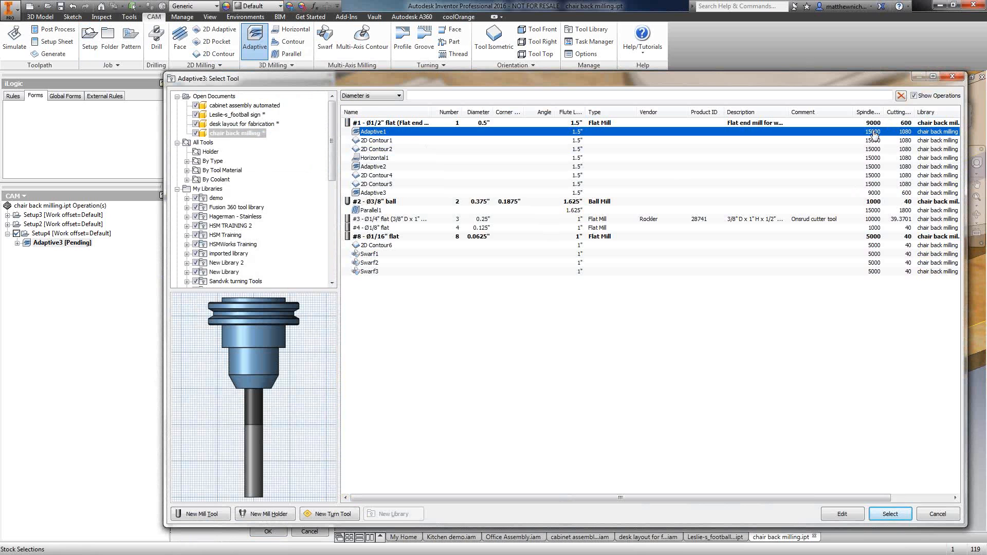
pyautogui.click(894, 516)
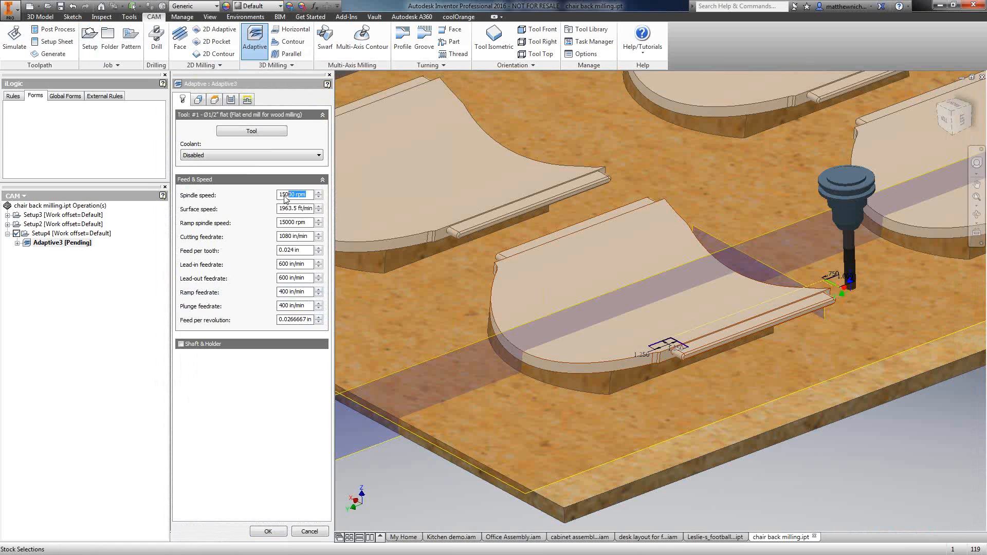
# Limit the adaptive operation to a selected machining boundary along the chair back's outline, check the passes settings, and generate the toolpath
pyautogui.click(198, 100)
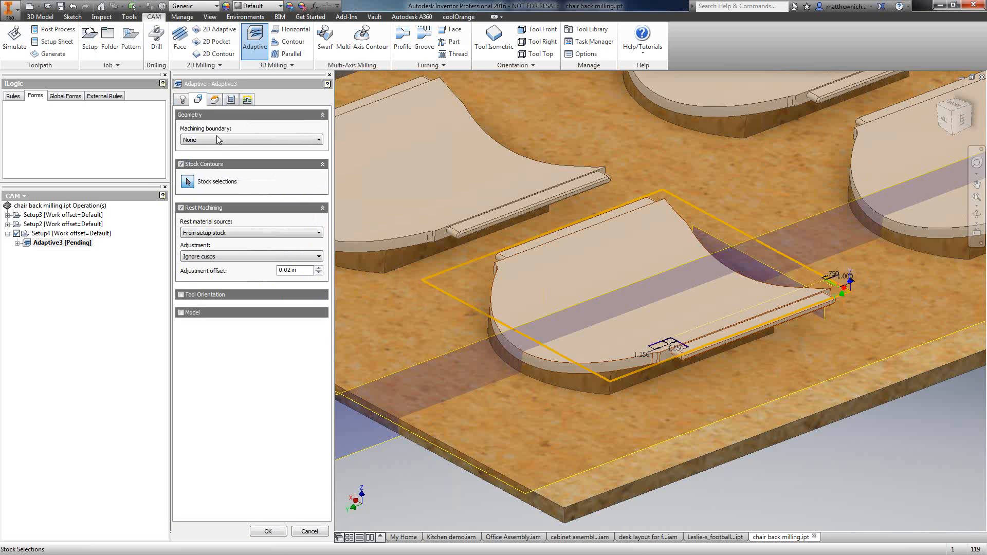
pyautogui.click(218, 140)
pyautogui.click(206, 148)
pyautogui.click(662, 205)
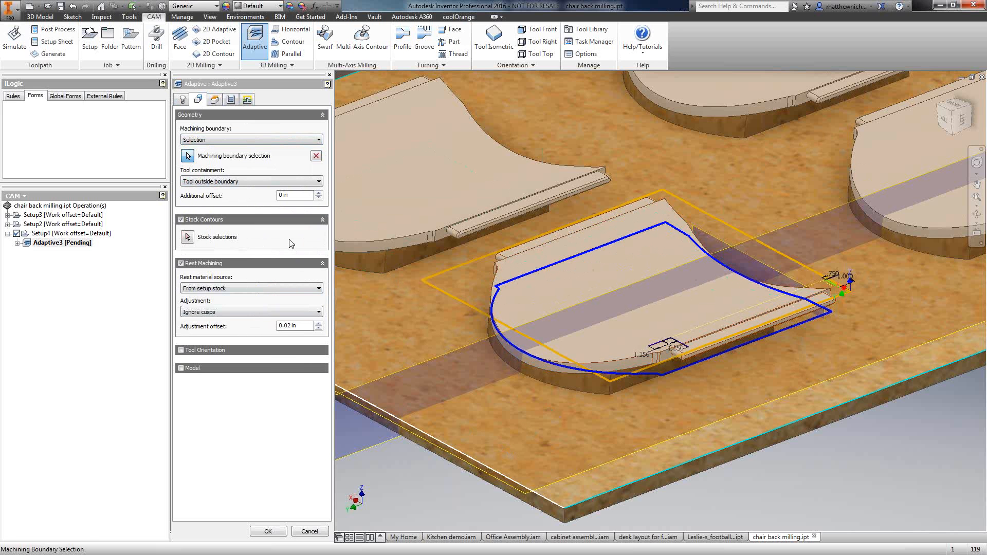
pyautogui.click(231, 100)
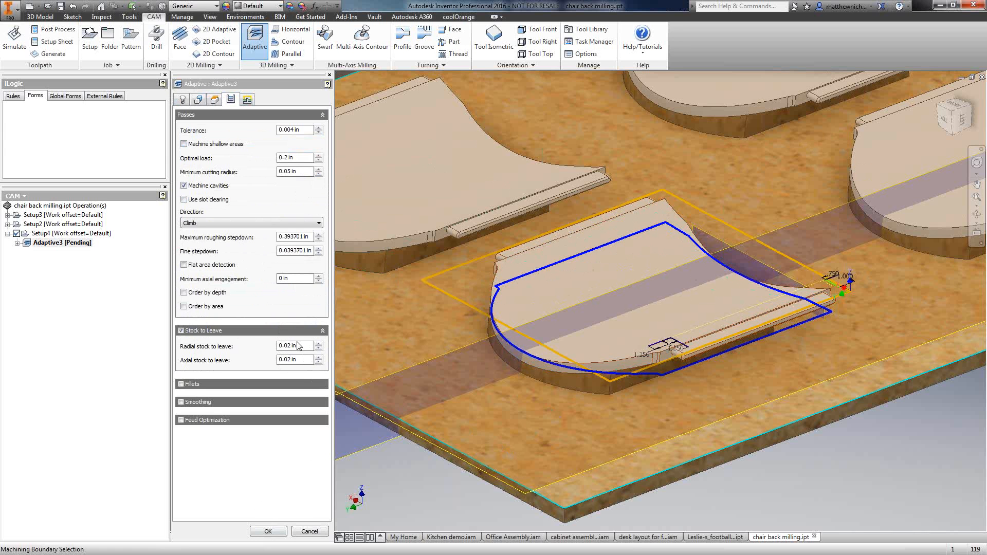
pyautogui.click(269, 532)
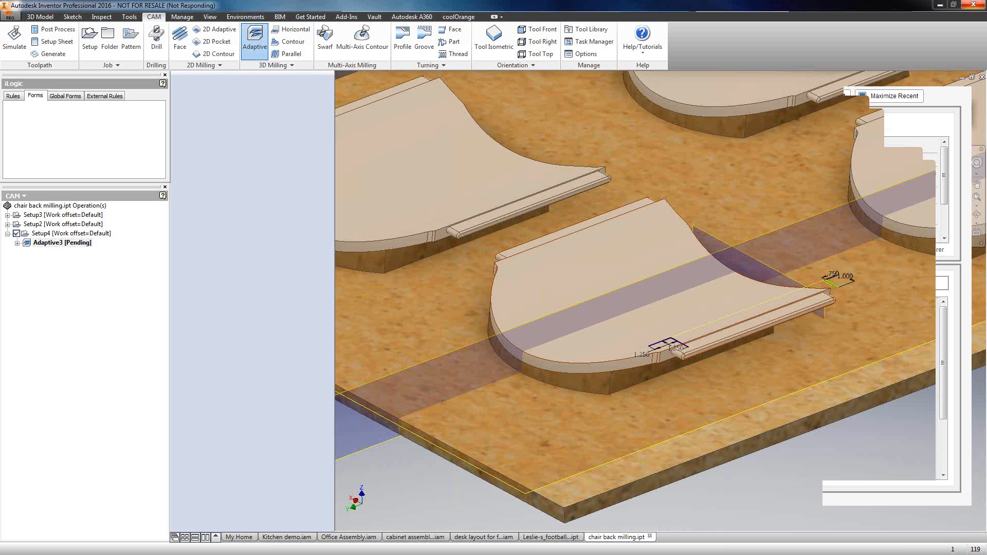
# Switch to SOLIDWORKS and inspect the reeded table leg and its chuck in the Mill-Turn table leg.SLDASM assembly
pyautogui.click(938, 4)
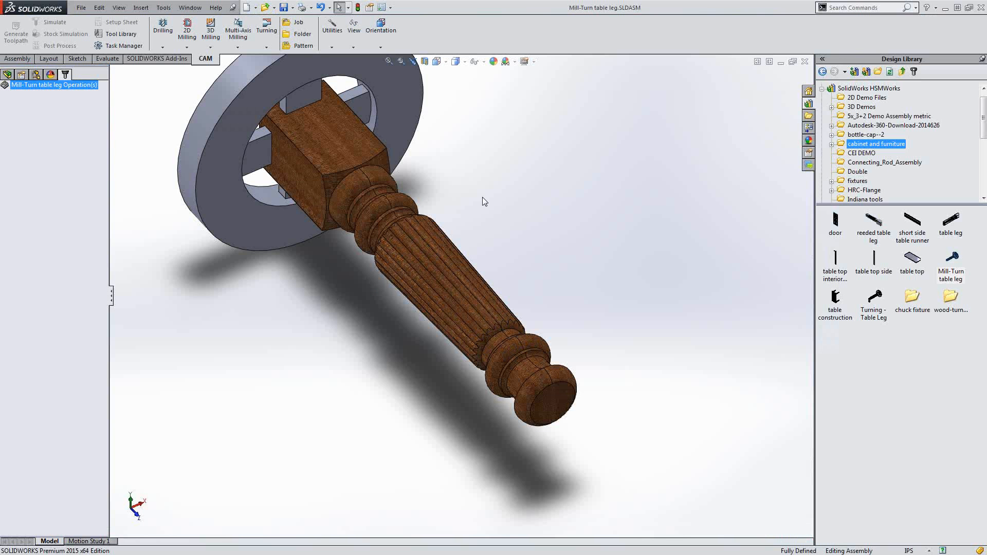
pyautogui.moveTo(482, 198); pyautogui.dragTo(633, 220, button='middle')
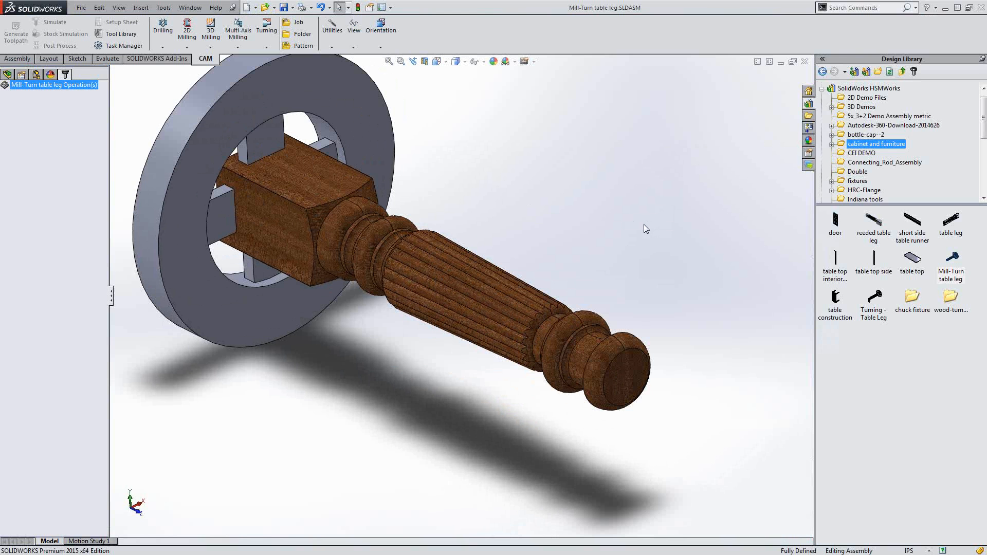
pyautogui.moveTo(622, 238); pyautogui.dragTo(498, 255, button='middle')
pyautogui.scroll(-1, 678, 355)
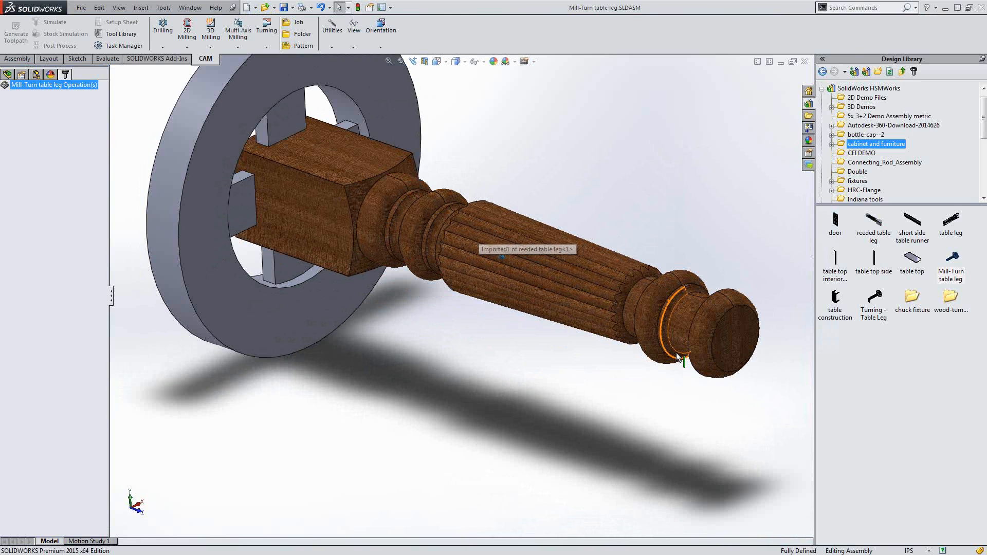
pyautogui.scroll(-1, 677, 355)
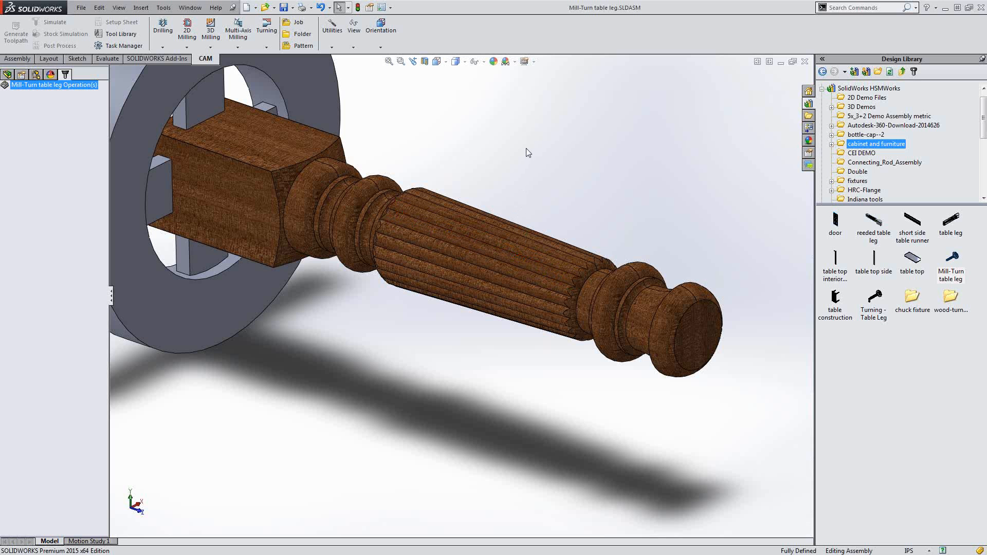
pyautogui.scroll(-4, 526, 149)
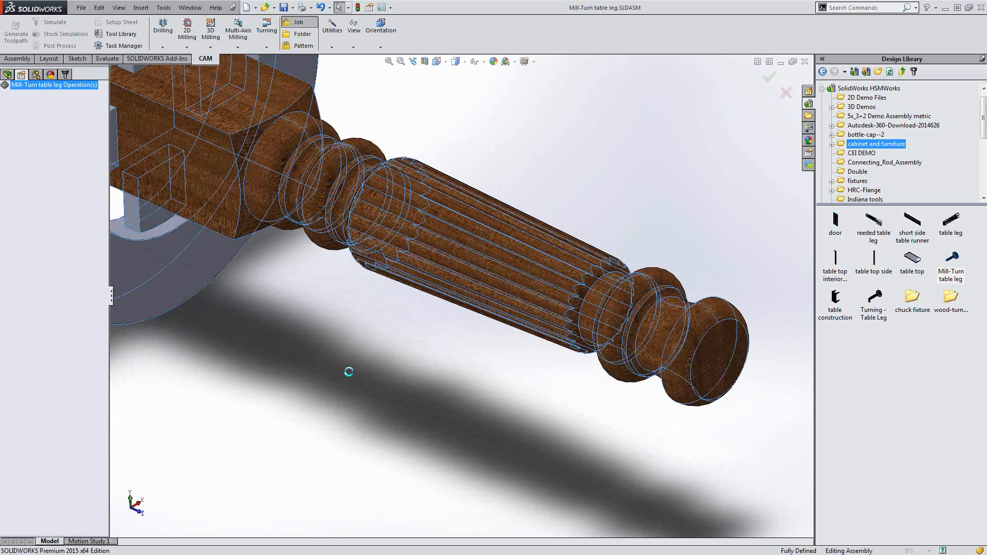
# In a new CAM job, clear the preselected model bodies and choose only the reeded table leg as the model
pyautogui.rightClick(37, 171)
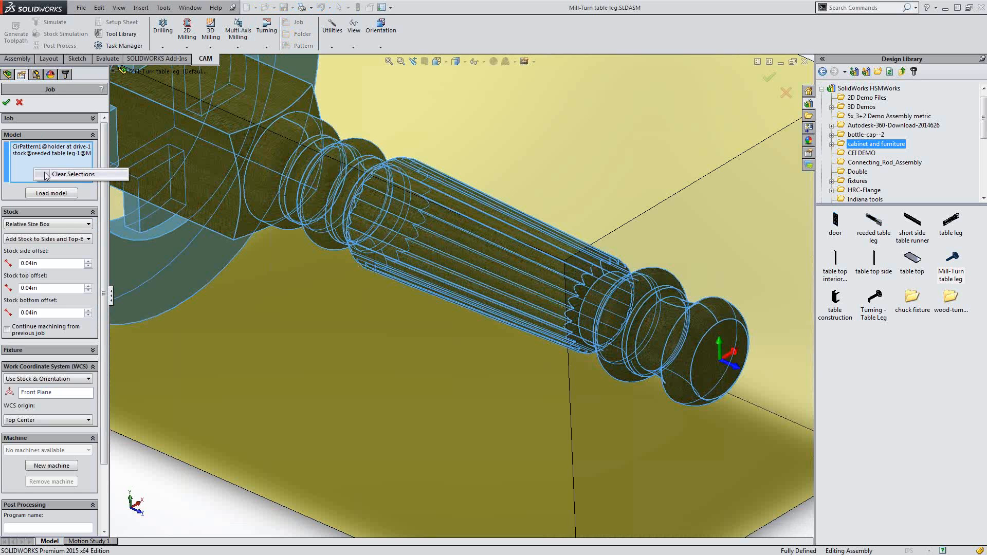
pyautogui.click(47, 175)
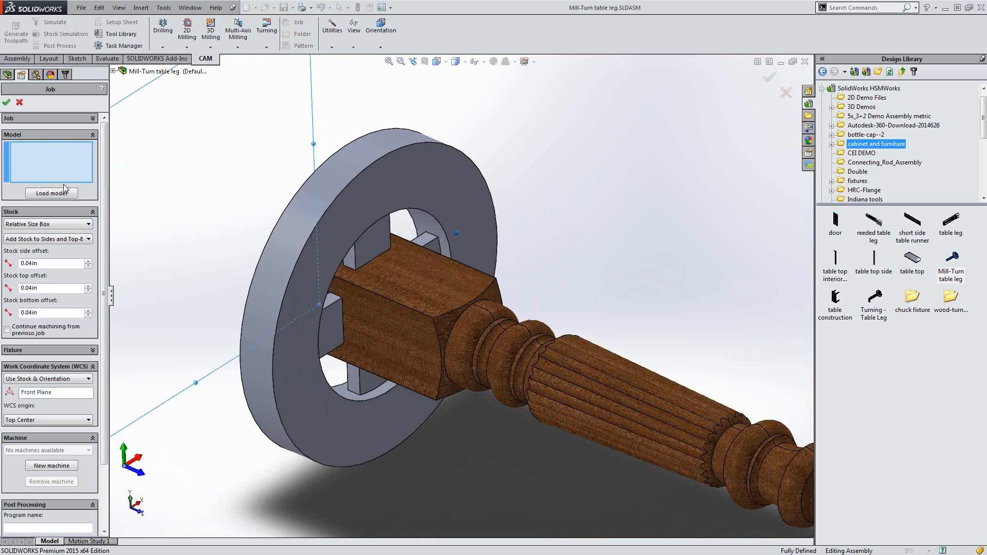
pyautogui.click(549, 358)
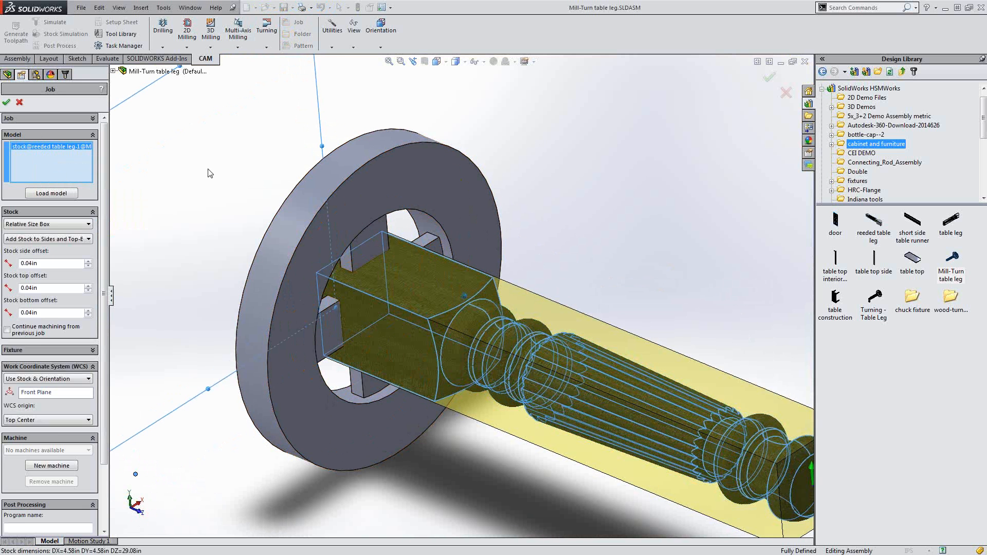
# Set the job type to Turning or Mill/Turn and the stock mode to Cylindrical
pyautogui.click(24, 117)
pyautogui.click(24, 143)
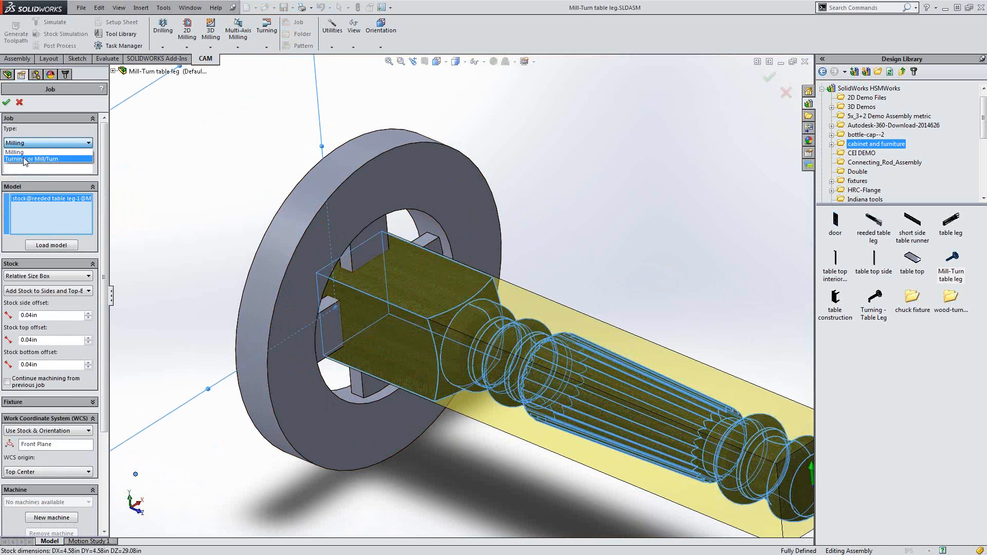
pyautogui.click(25, 160)
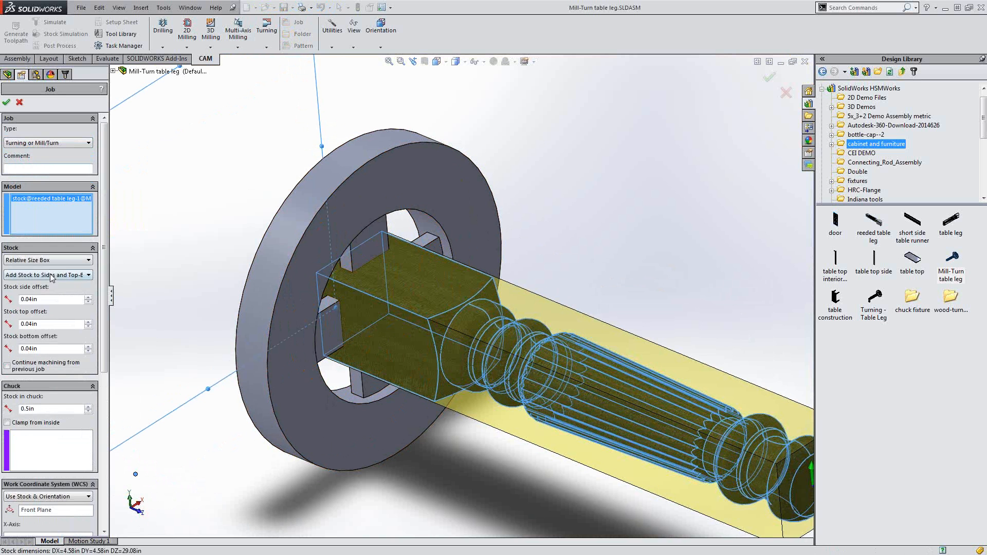
pyautogui.click(57, 262)
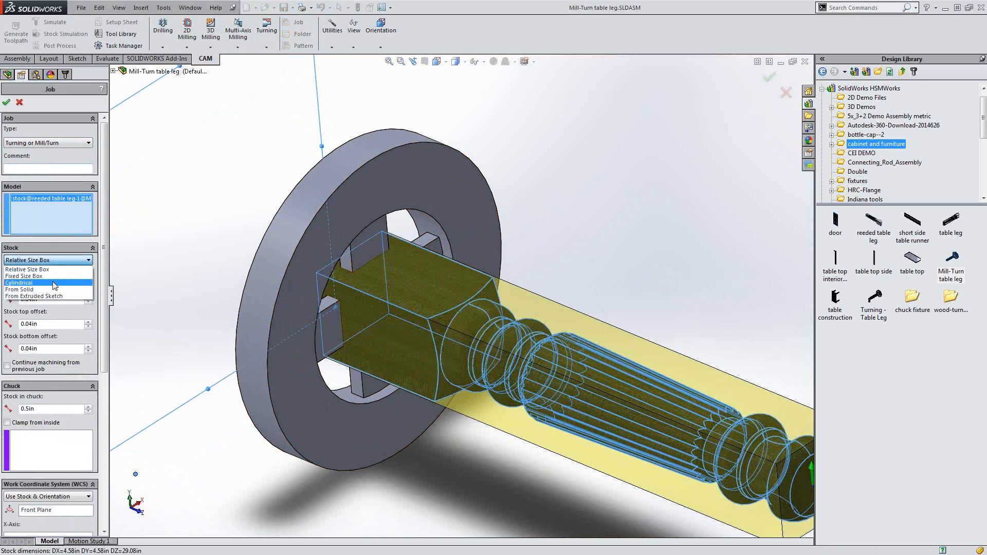
pyautogui.click(54, 283)
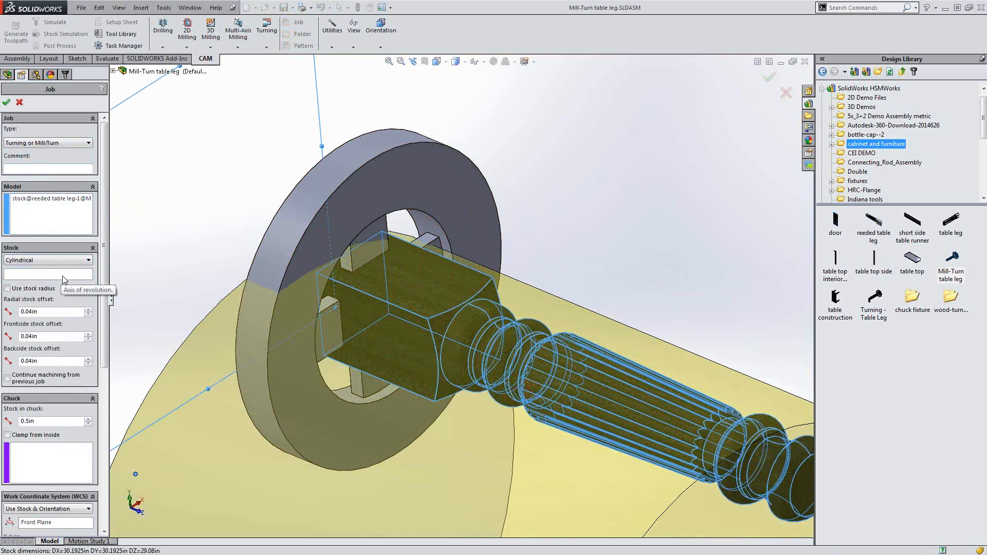
pyautogui.click(460, 328)
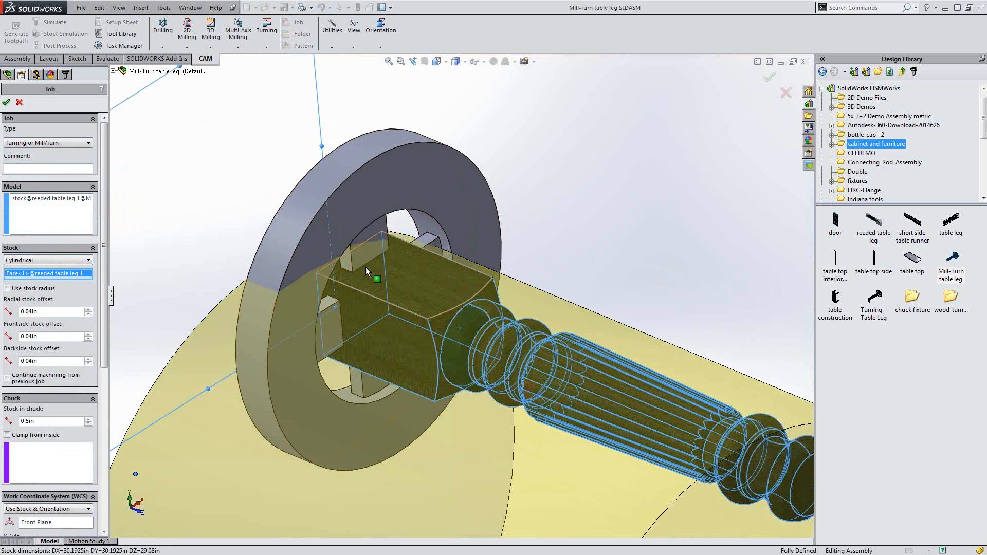
pyautogui.scroll(2, 365, 267)
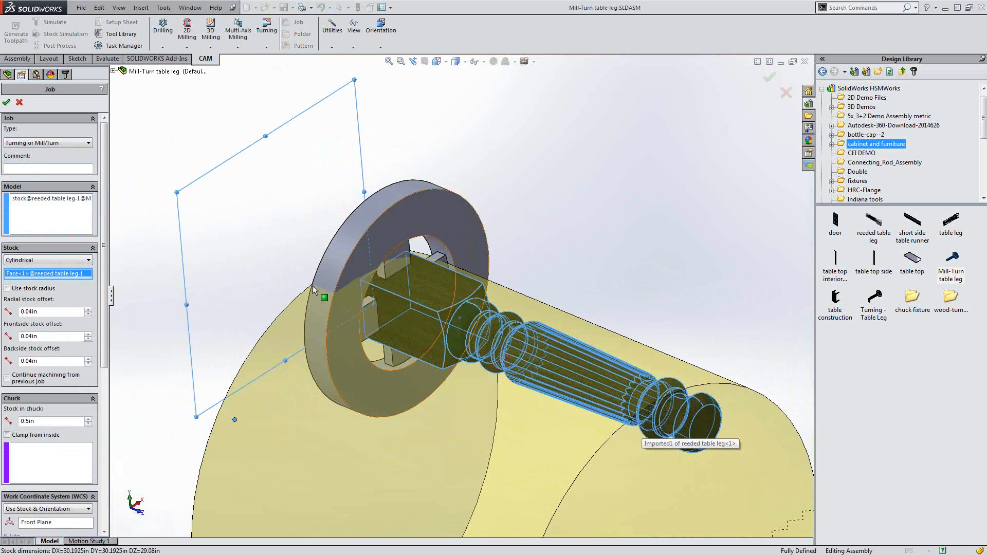
pyautogui.rightClick(82, 274)
pyautogui.click(100, 277)
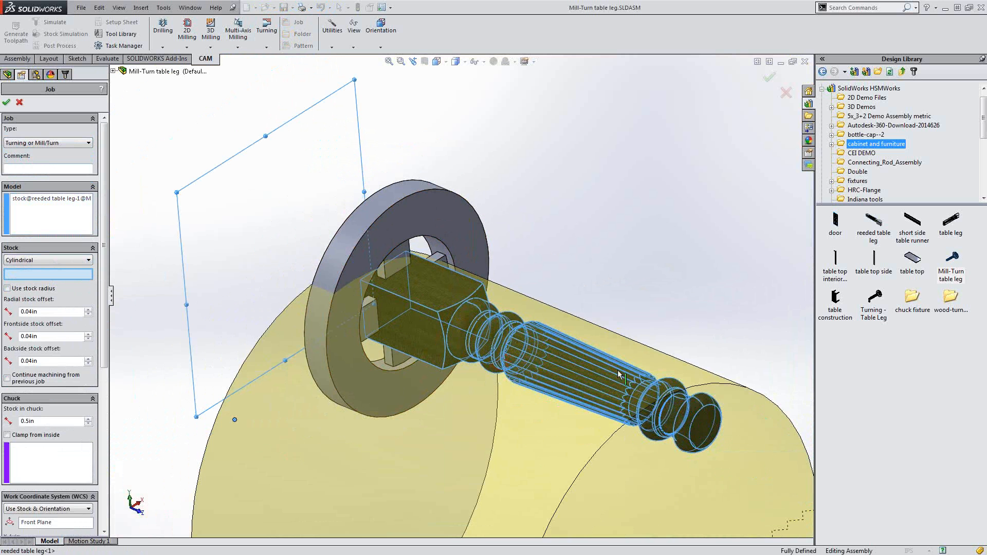
# Use a circular edge near the foot end of the table leg as the cylindrical stock's axis of revolution
pyautogui.click(649, 407)
pyautogui.moveTo(640, 433); pyautogui.dragTo(604, 432, button='middle')
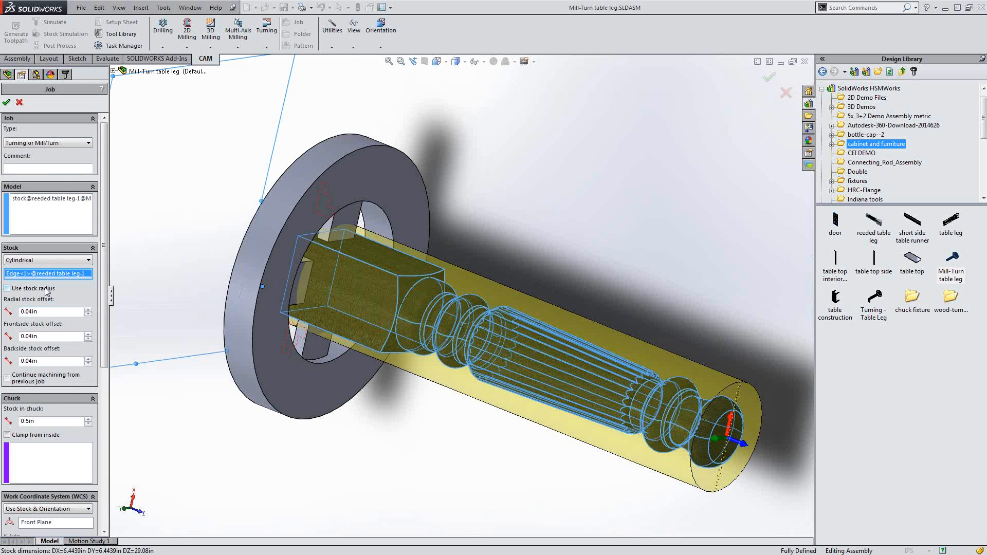
# Set the cylindrical stock's radial offset to 0 in, without using a fixed stock radius
pyautogui.click(46, 290)
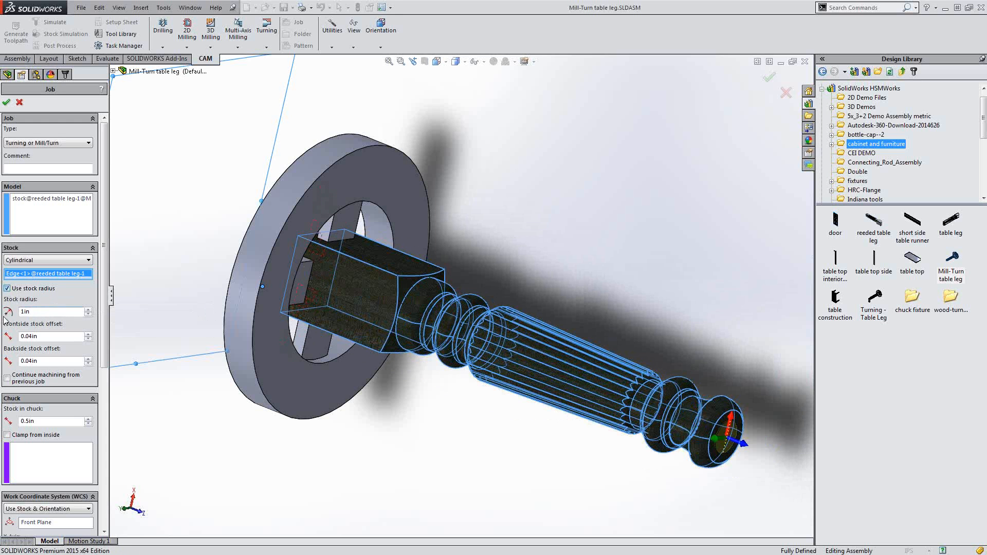
pyautogui.doubleClick(37, 314)
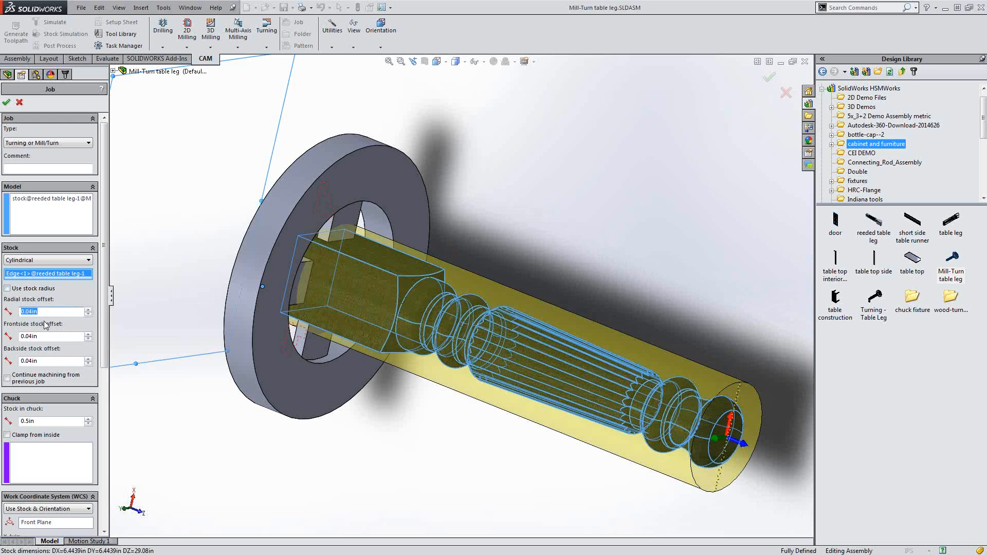
pyautogui.write('.02')
pyautogui.click(35, 337)
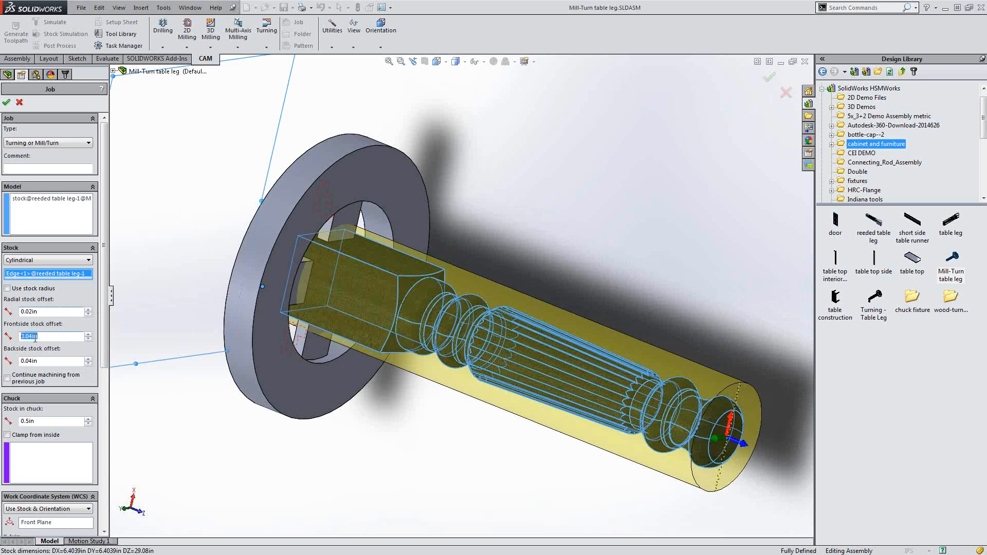
pyautogui.click(43, 310)
pyautogui.write('0')
# Assign the holder at drive component around the leg's square end as the chuck and accept the job
pyautogui.click(34, 461)
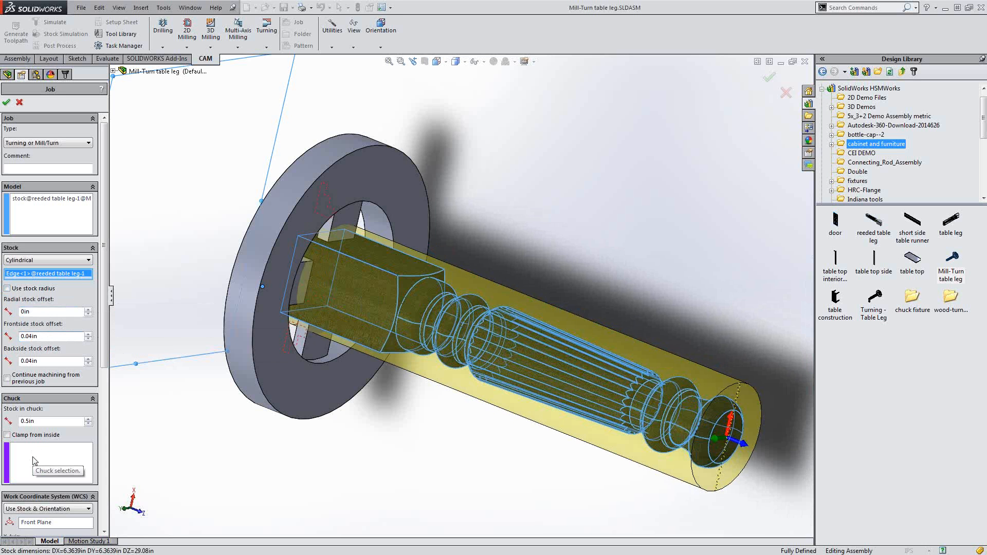
pyautogui.click(34, 461)
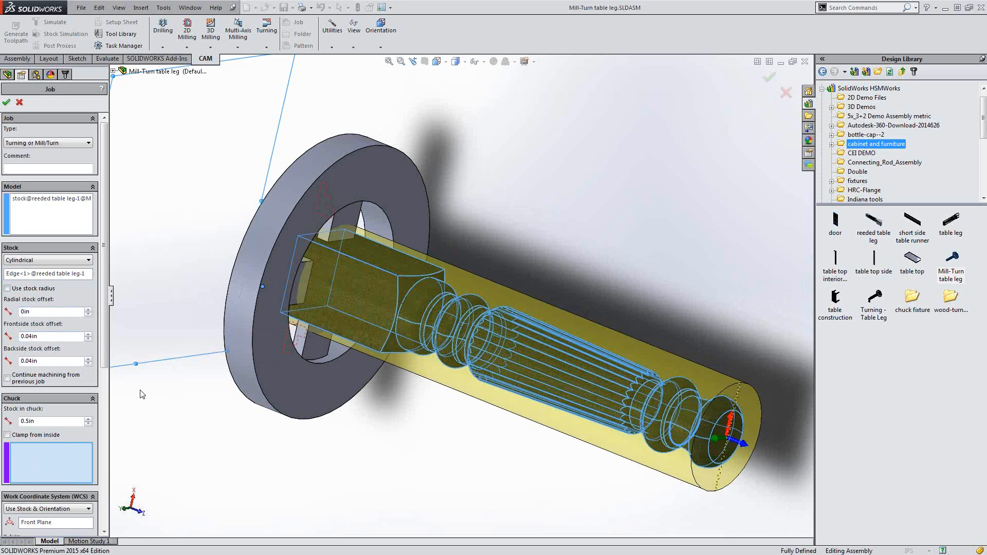
pyautogui.click(308, 205)
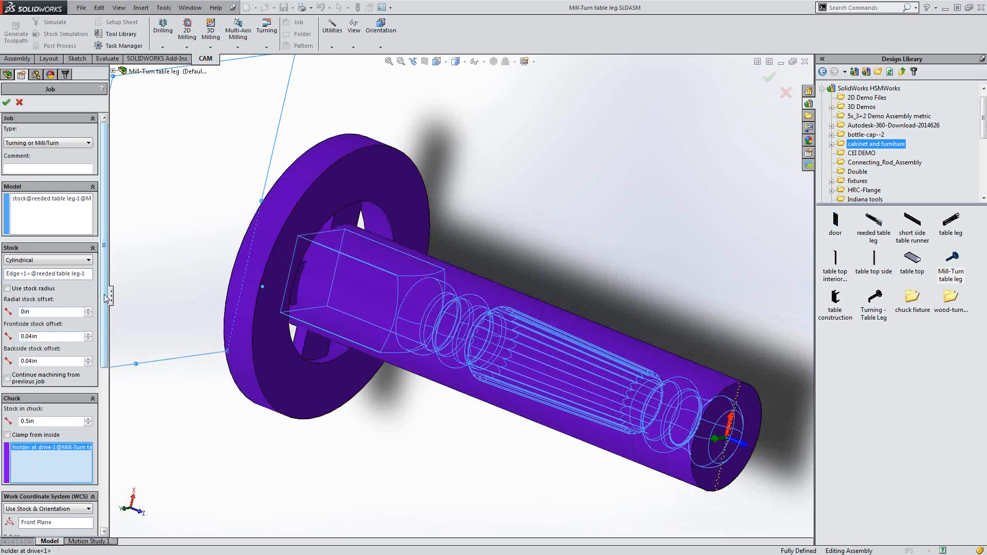
pyautogui.scroll(-2, 108, 321)
pyautogui.scroll(-3, 108, 340)
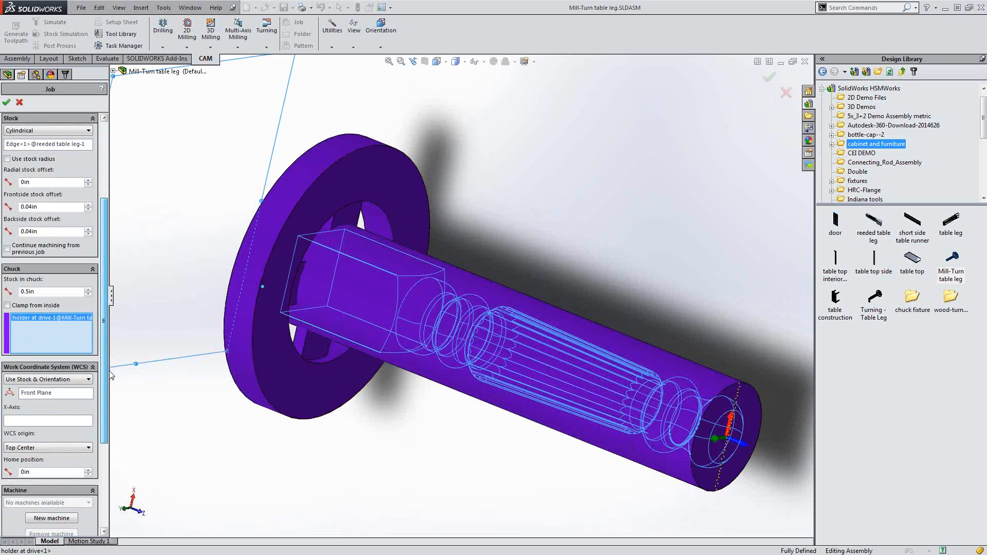
pyautogui.moveTo(106, 371); pyautogui.dragTo(105, 436)
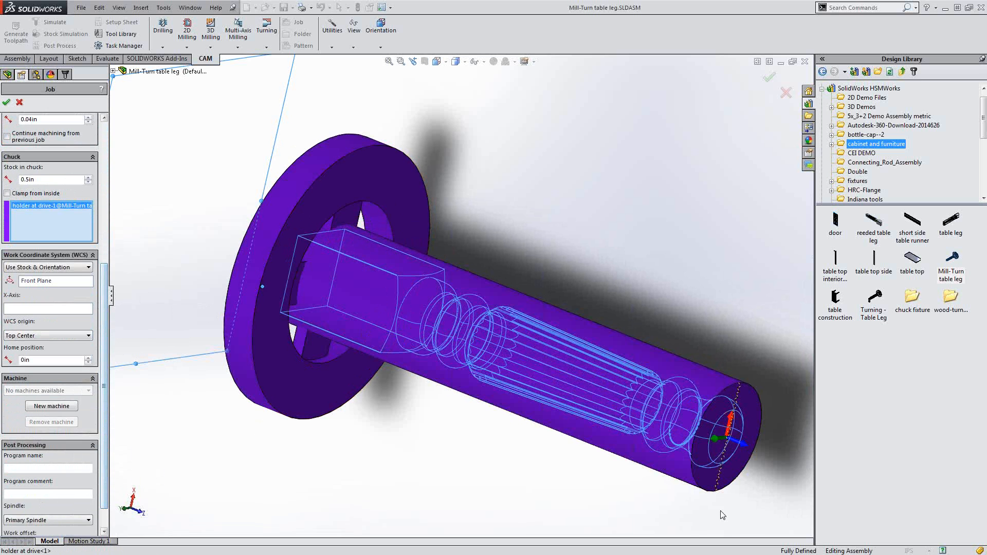
pyautogui.scroll(-4, 772, 461)
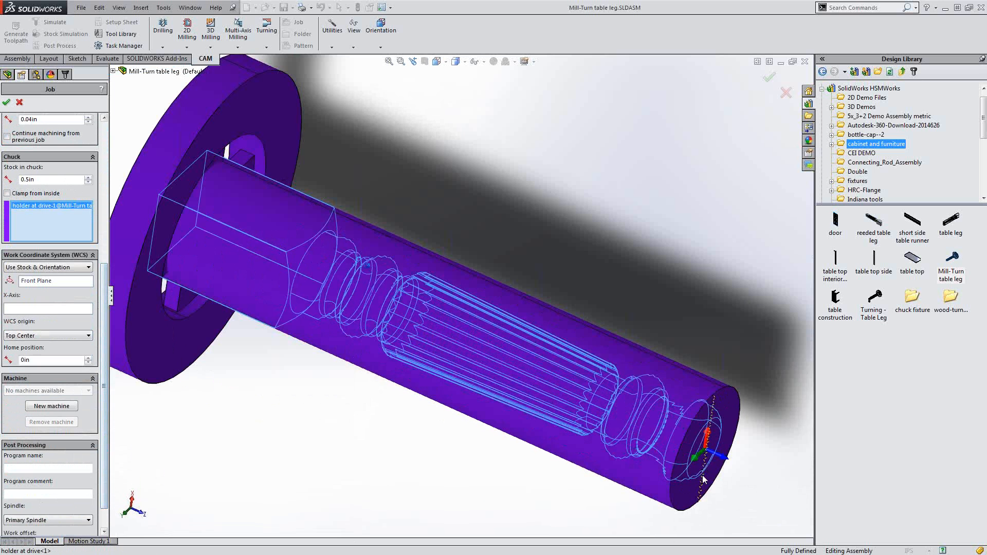
pyautogui.moveTo(704, 480); pyautogui.dragTo(683, 366, button='middle')
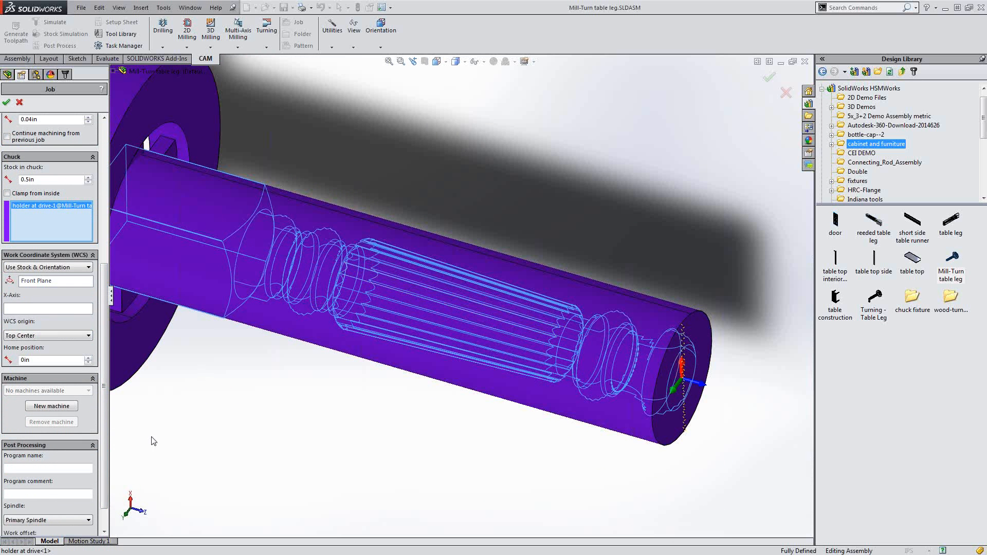
pyautogui.click(6, 103)
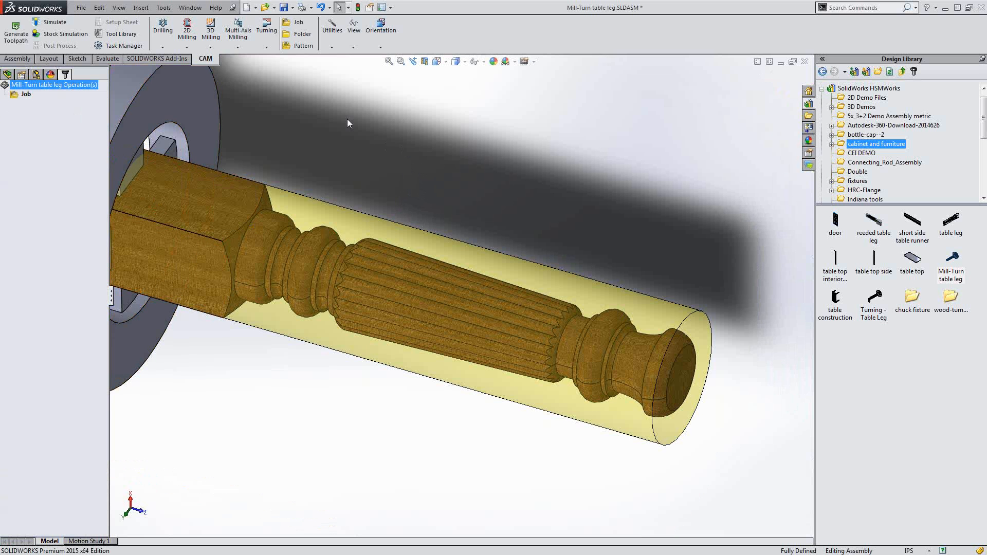
# Add a Turning Face operation using the #1 CNMT general turning tool from the Sandvik turning Tools library
pyautogui.click(266, 46)
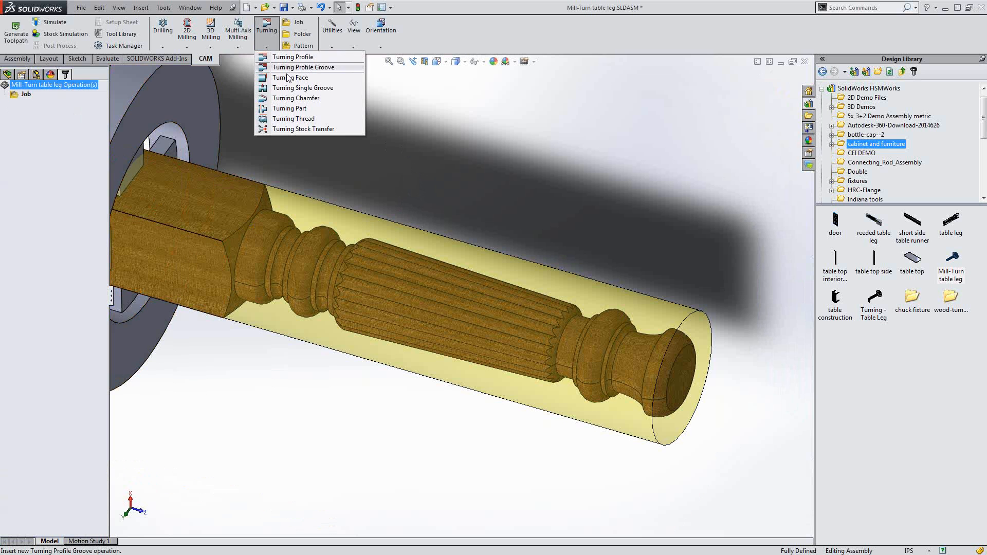
pyautogui.click(289, 78)
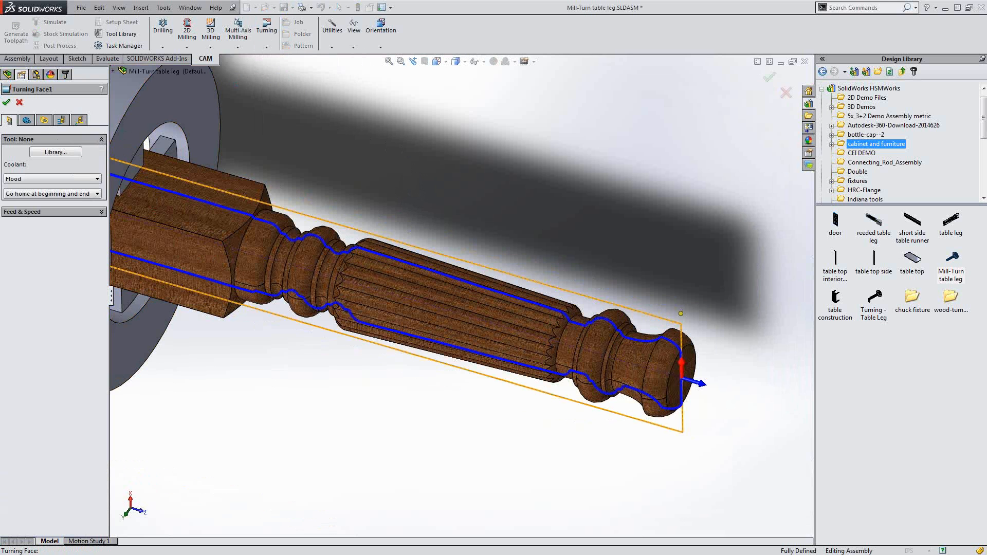
pyautogui.click(56, 152)
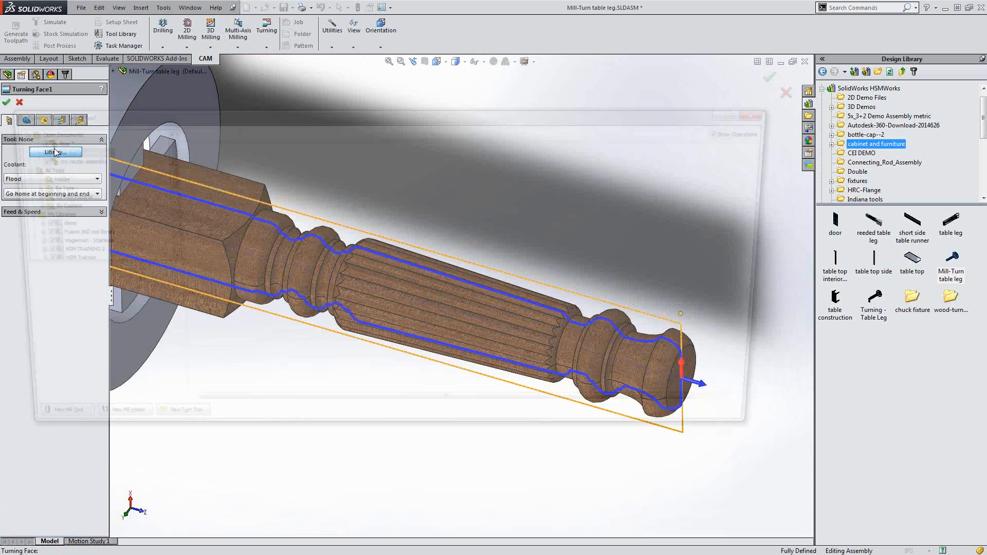
pyautogui.moveTo(159, 156); pyautogui.dragTo(160, 194)
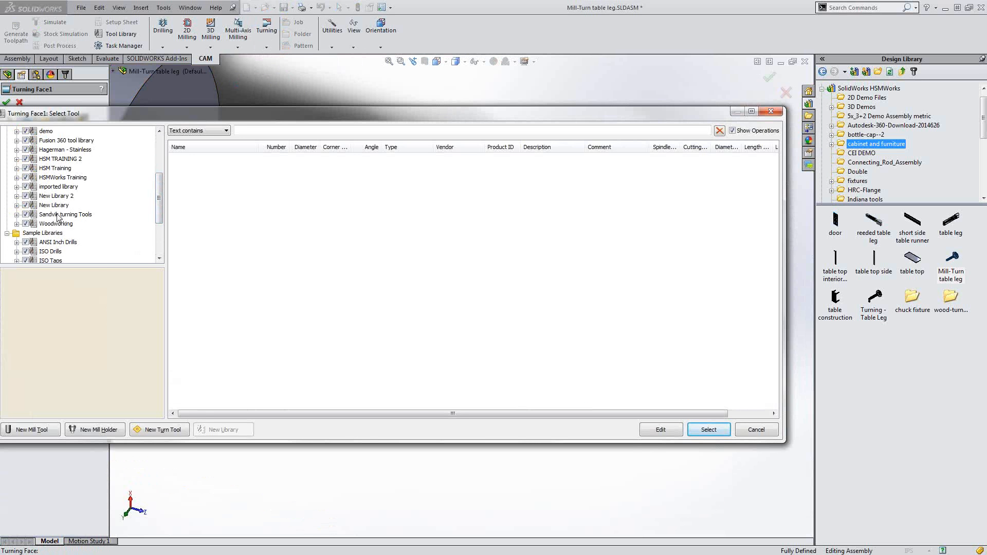
pyautogui.click(58, 215)
pyautogui.click(200, 158)
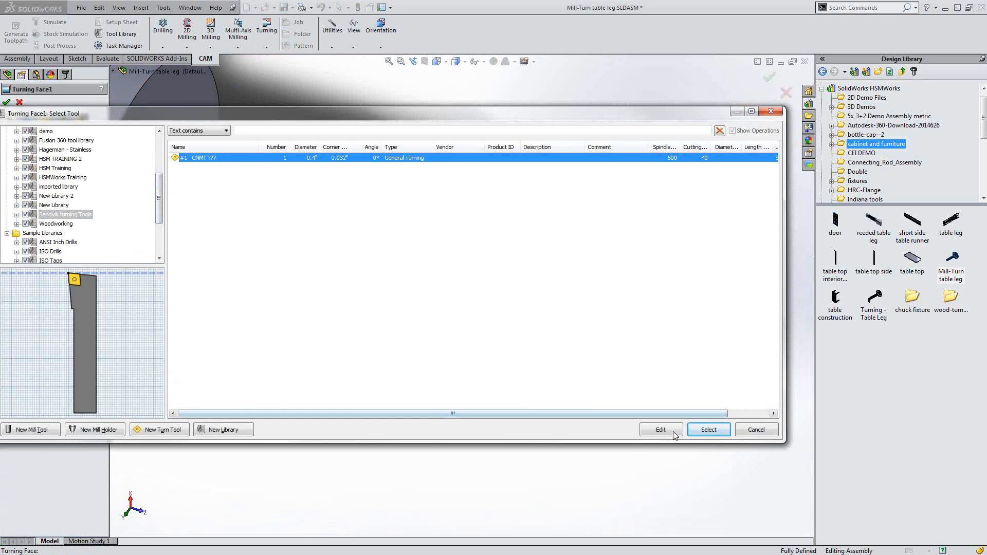
pyautogui.click(701, 434)
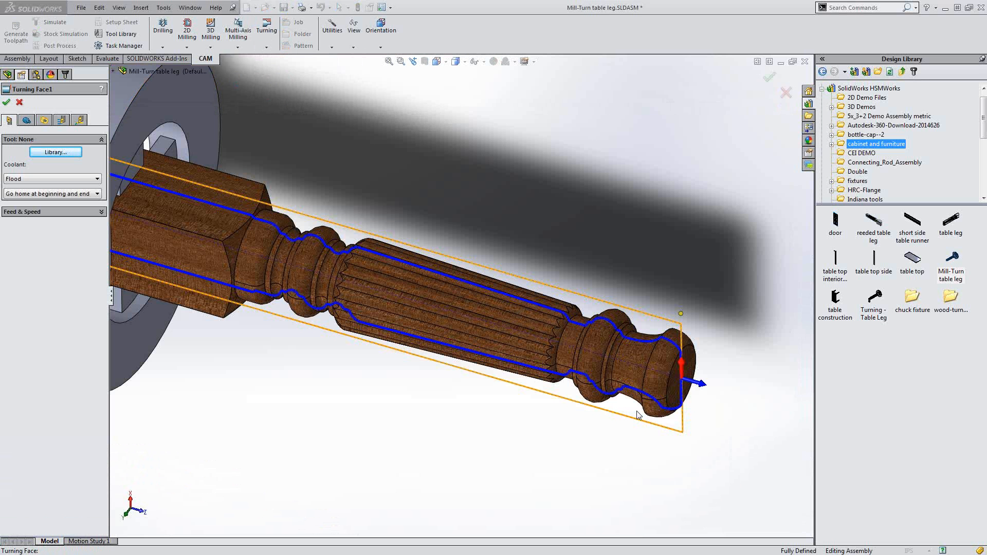
pyautogui.click(6, 102)
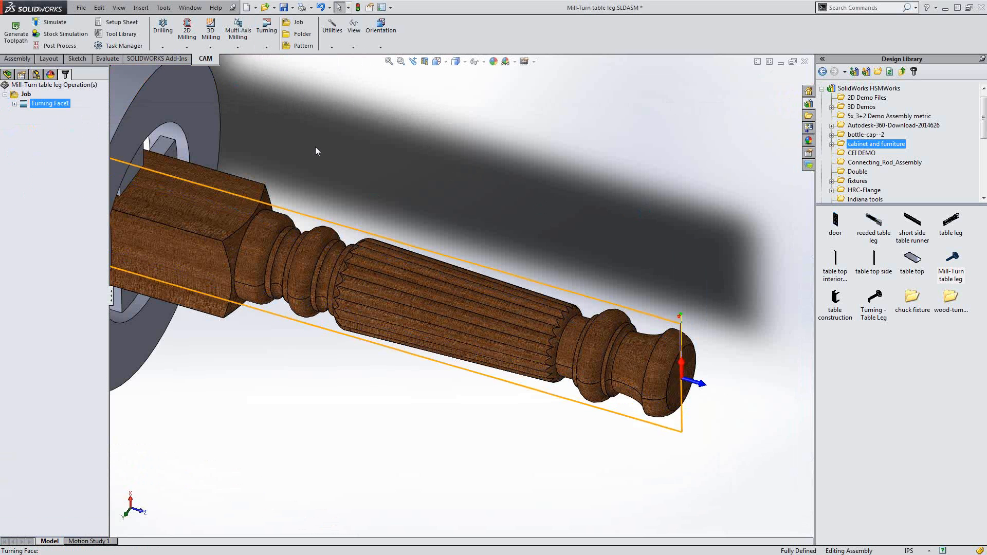
# Start a Turning Profile operation with the #13 VNMT 09T302 general turning tool from the Woodworking library
pyautogui.click(265, 48)
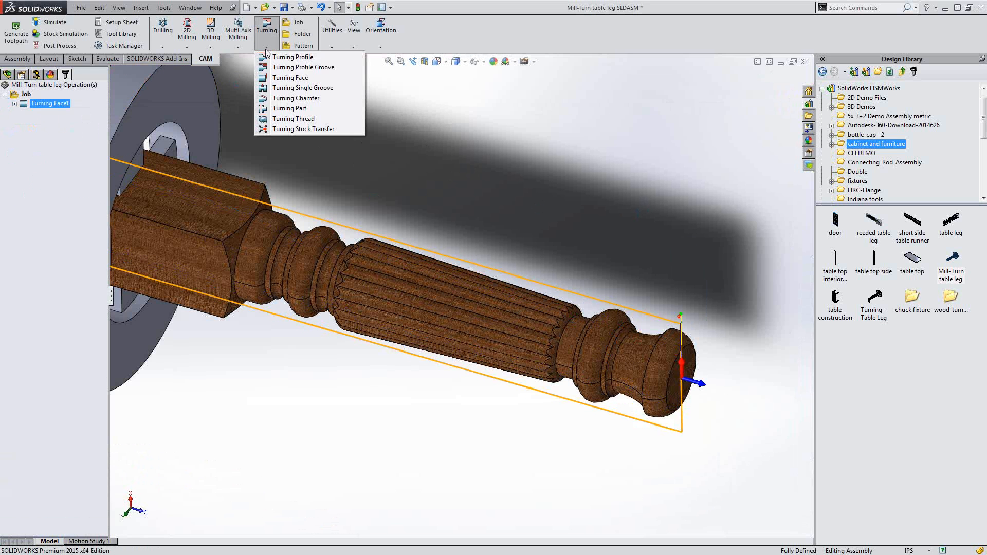
pyautogui.click(305, 61)
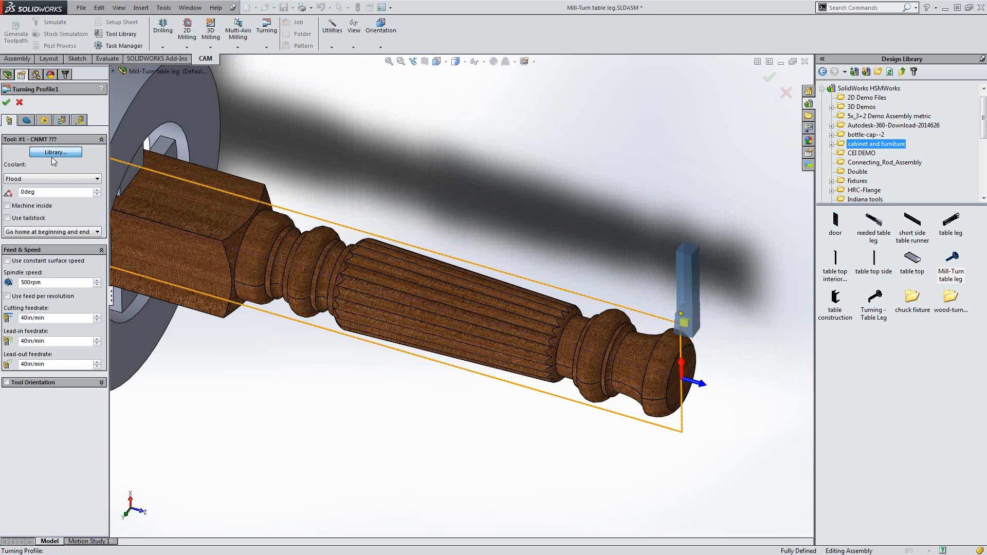
pyautogui.click(56, 153)
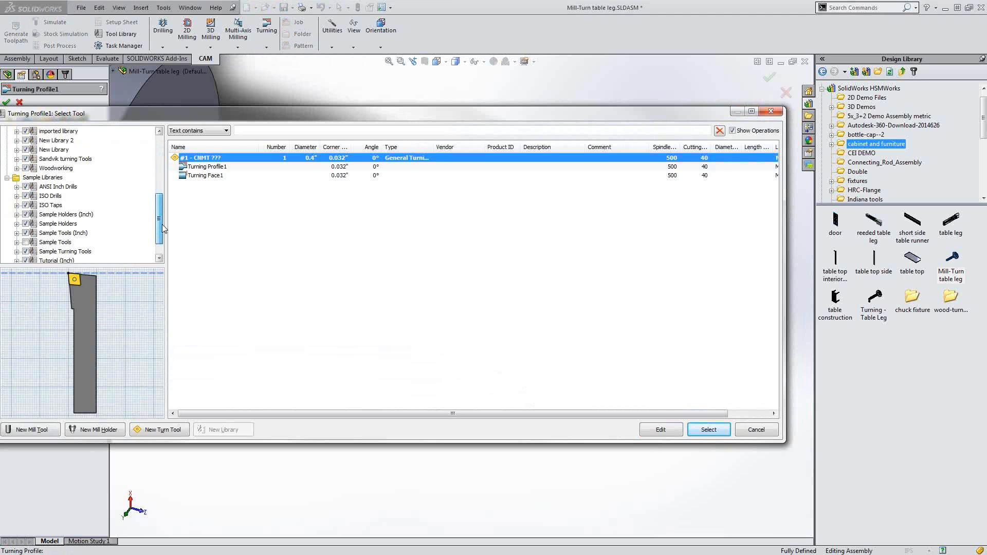
pyautogui.click(61, 169)
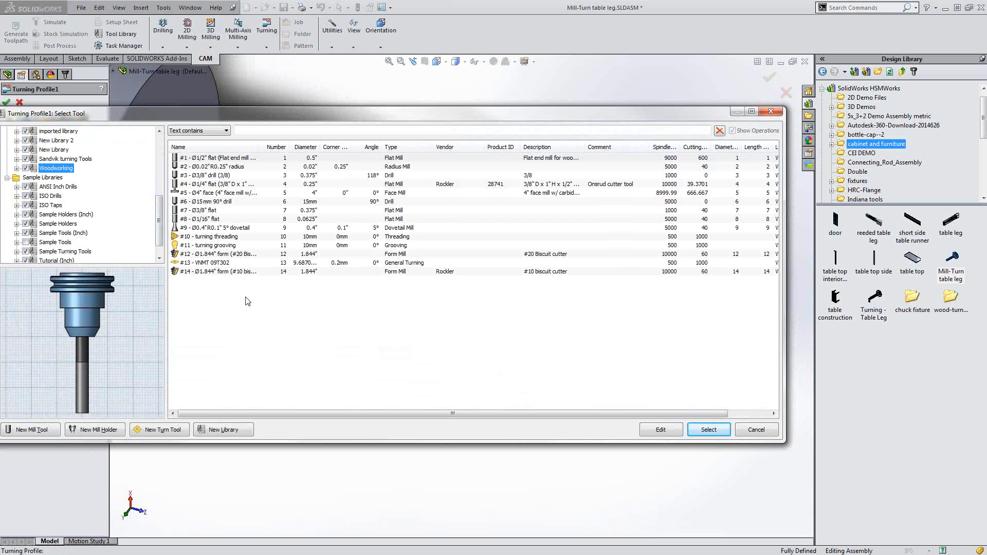
pyautogui.click(225, 263)
pyautogui.scroll(3, 82, 298)
pyautogui.scroll(-3, 82, 299)
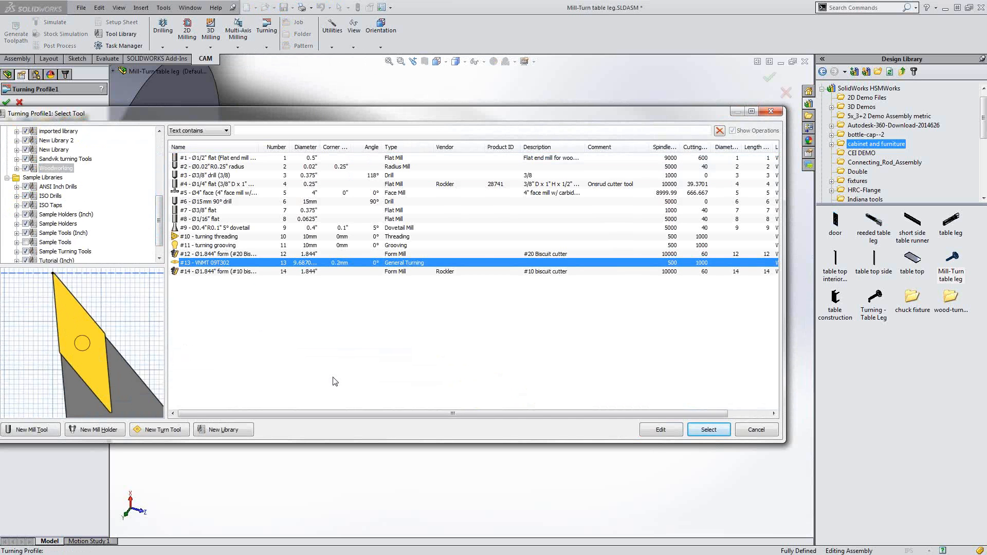
pyautogui.click(709, 430)
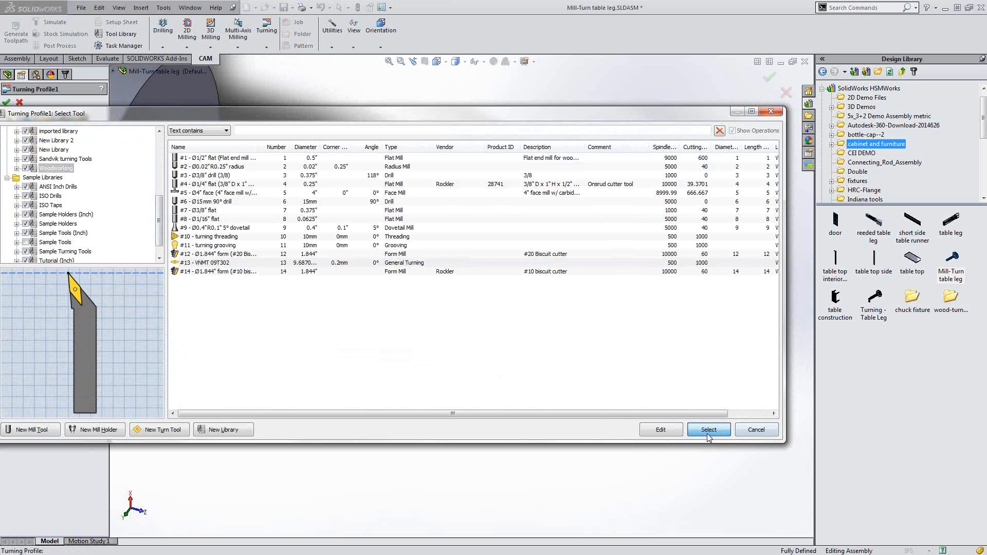
pyautogui.click(708, 433)
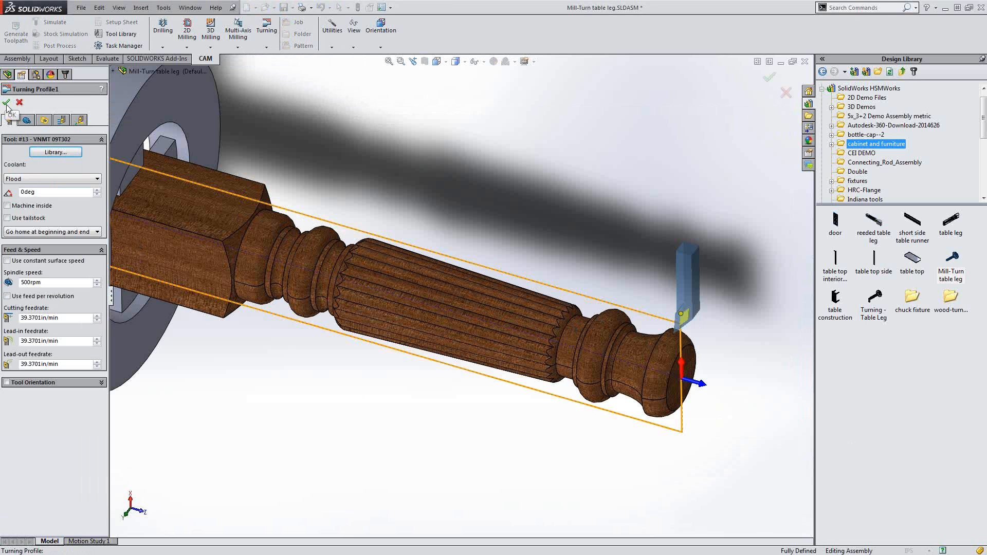
# Confine the turning profile between the circular edge beside the square block and the foot-end edge, enable Rest Machining, and accept the operation
pyautogui.click(26, 121)
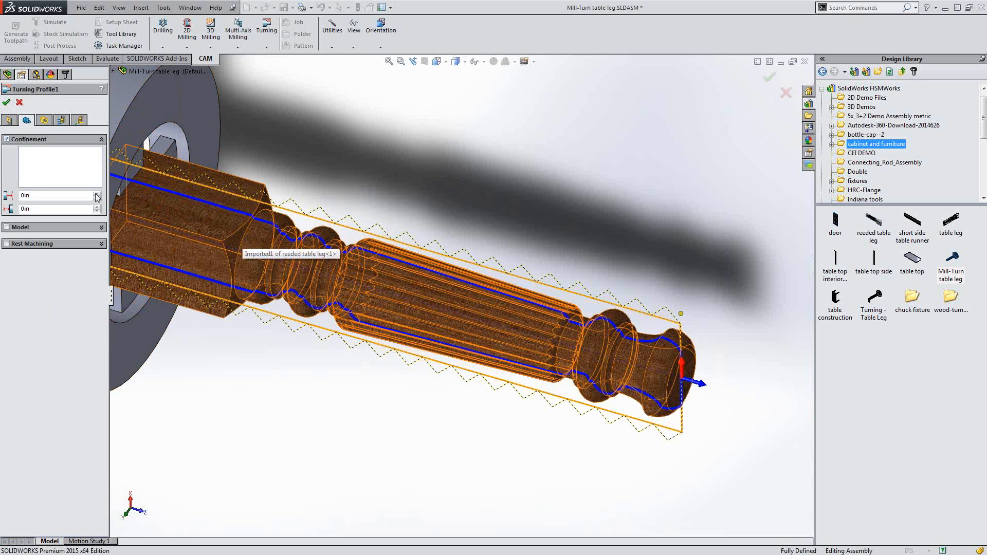
pyautogui.click(251, 234)
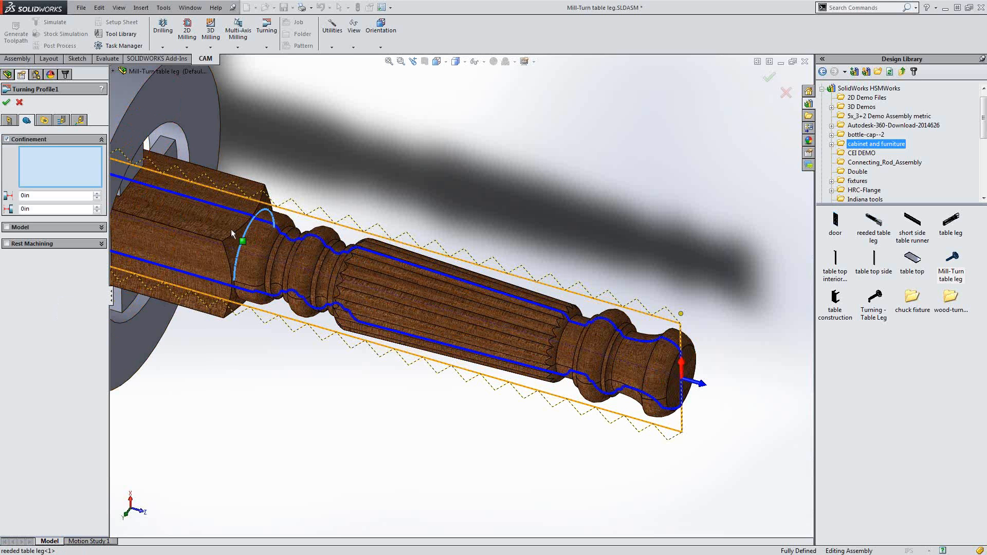
pyautogui.click(232, 234)
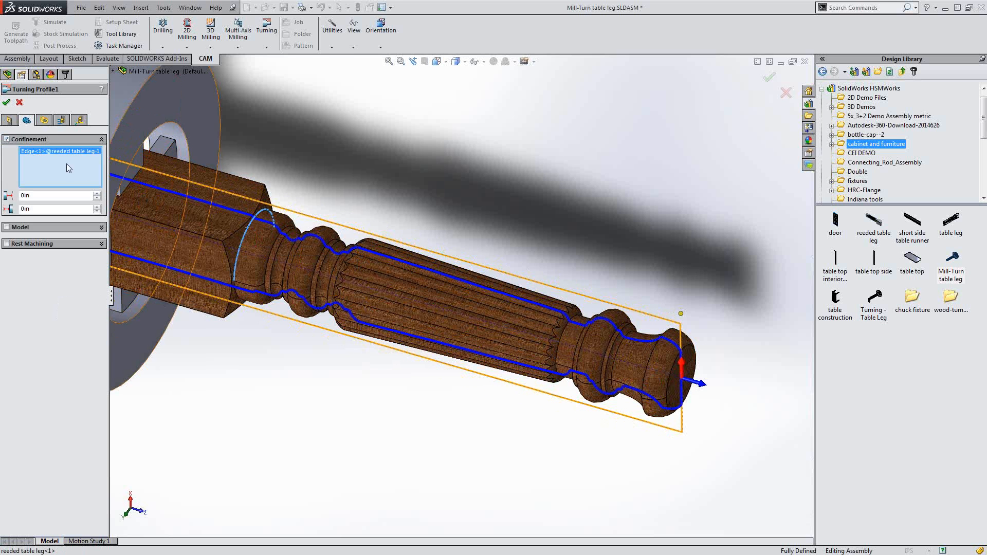
pyautogui.click(677, 361)
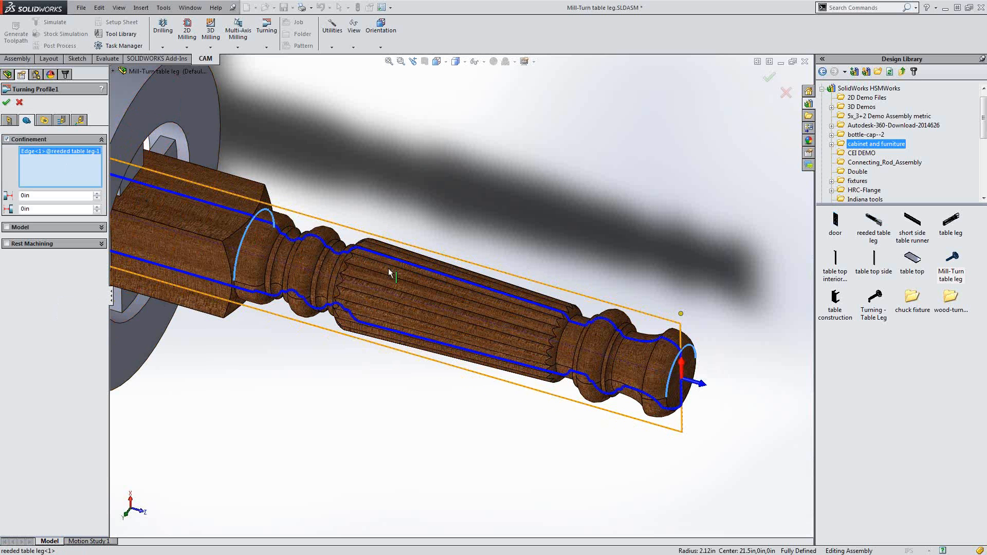
pyautogui.moveTo(379, 274); pyautogui.dragTo(309, 227, button='middle')
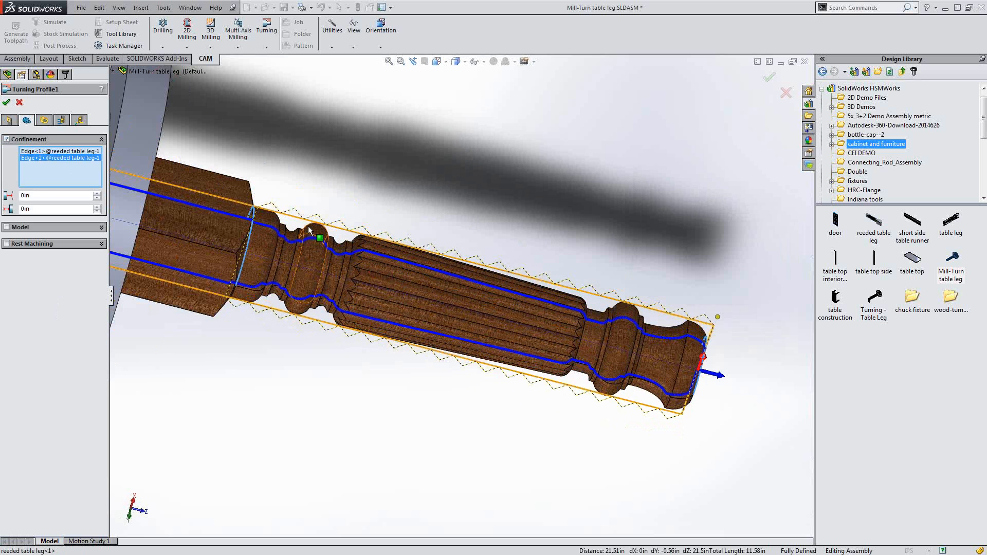
pyautogui.moveTo(392, 263); pyautogui.dragTo(343, 278, button='middle')
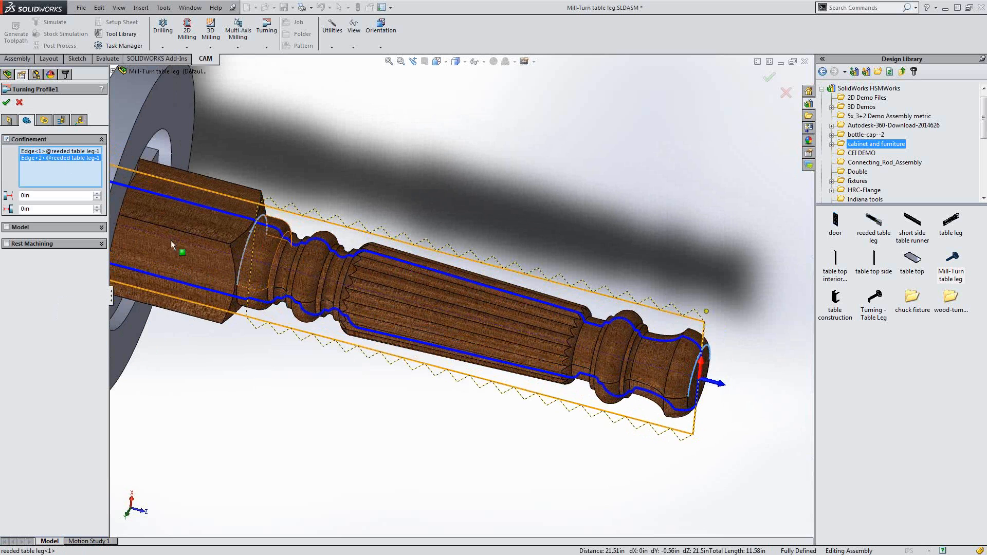
pyautogui.click(7, 243)
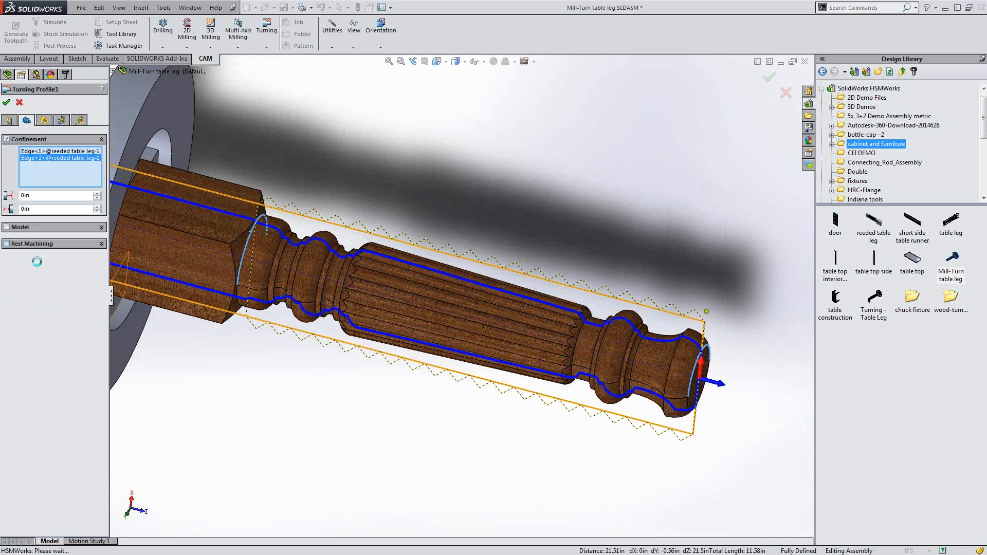
pyautogui.click(6, 103)
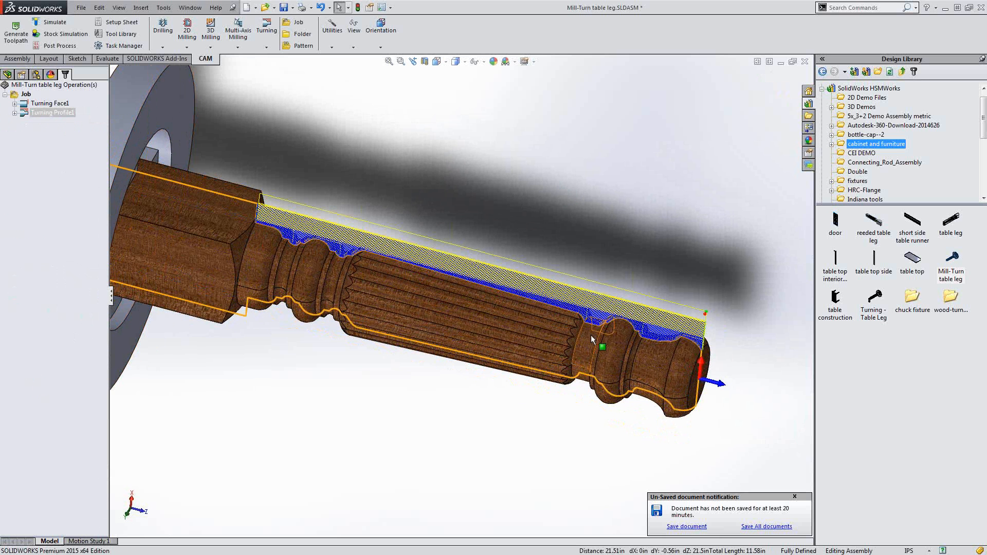
# Examine the turning profile toolpath along the reeded section and the bead near the foot end
pyautogui.scroll(-2, 591, 335)
pyautogui.scroll(-3, 590, 334)
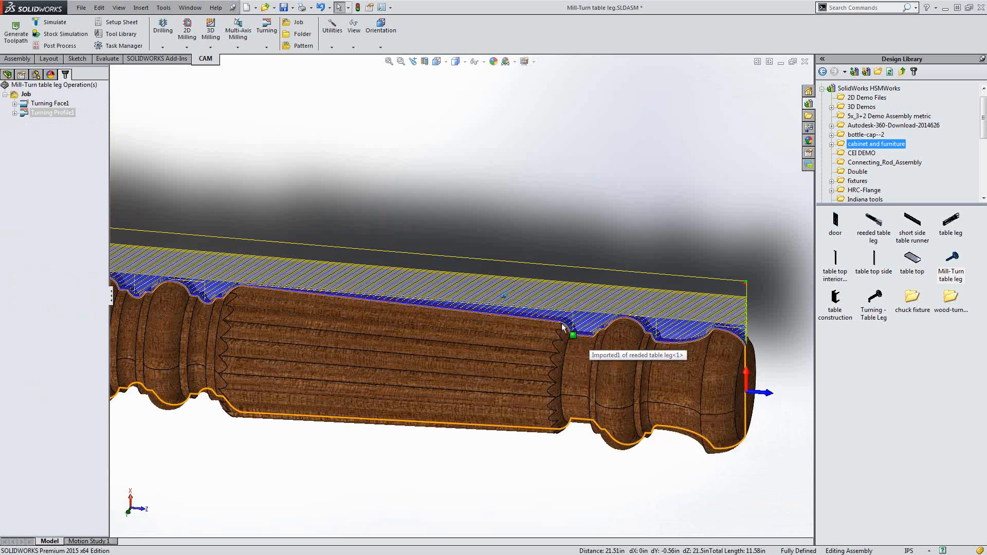
pyautogui.moveTo(562, 323); pyautogui.dragTo(593, 319, button='middle')
pyautogui.scroll(-2, 680, 272)
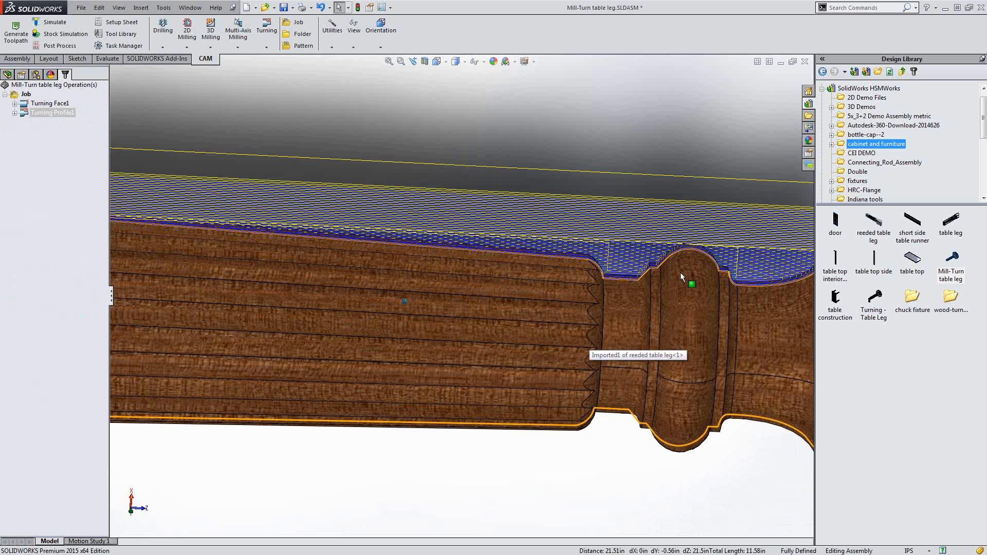
# Examine the turning profile toolpath around the foot-end bead and the beads and coves beside the square block
pyautogui.scroll(-2, 698, 312)
pyautogui.moveTo(697, 312); pyautogui.dragTo(697, 310, button='middle')
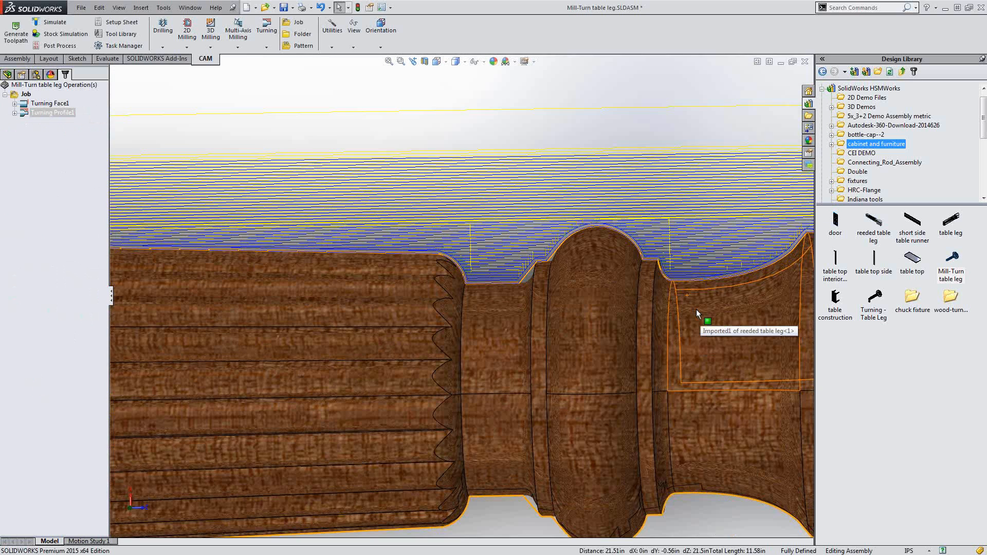
pyautogui.scroll(-1, 567, 264)
pyautogui.moveTo(567, 263)
pyautogui.mouseDown(button='middle')
pyautogui.moveTo(573, 246)
pyautogui.moveTo(562, 252)
pyautogui.mouseUp(button='middle')
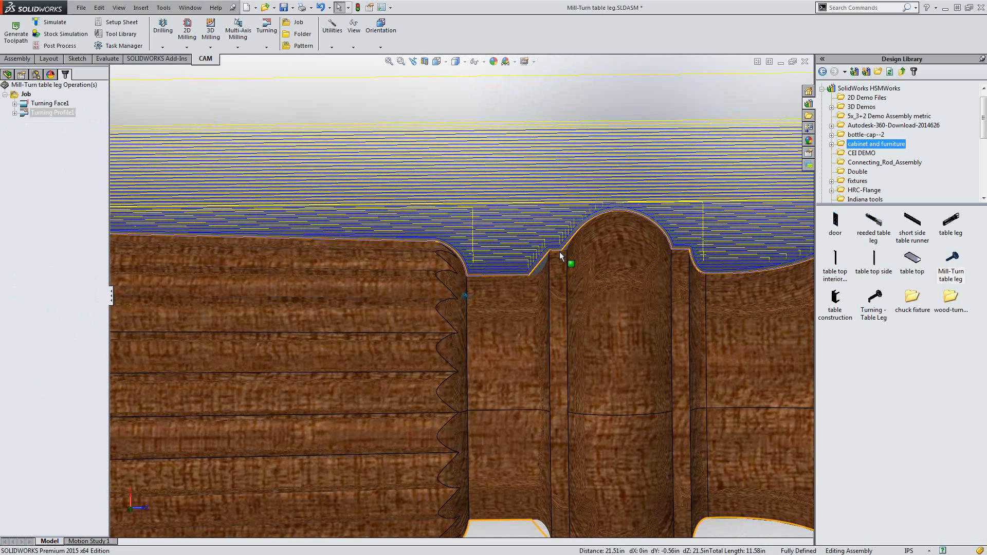
pyautogui.scroll(2, 560, 252)
pyautogui.scroll(2, 526, 267)
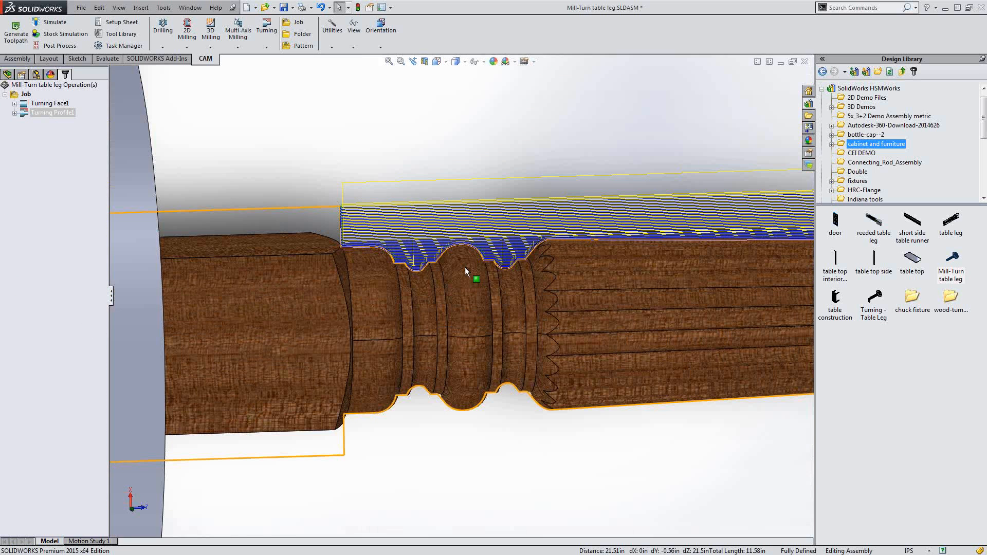
pyautogui.scroll(-1, 568, 258)
pyautogui.moveTo(465, 266); pyautogui.dragTo(471, 233, button='middle')
pyautogui.click(53, 200)
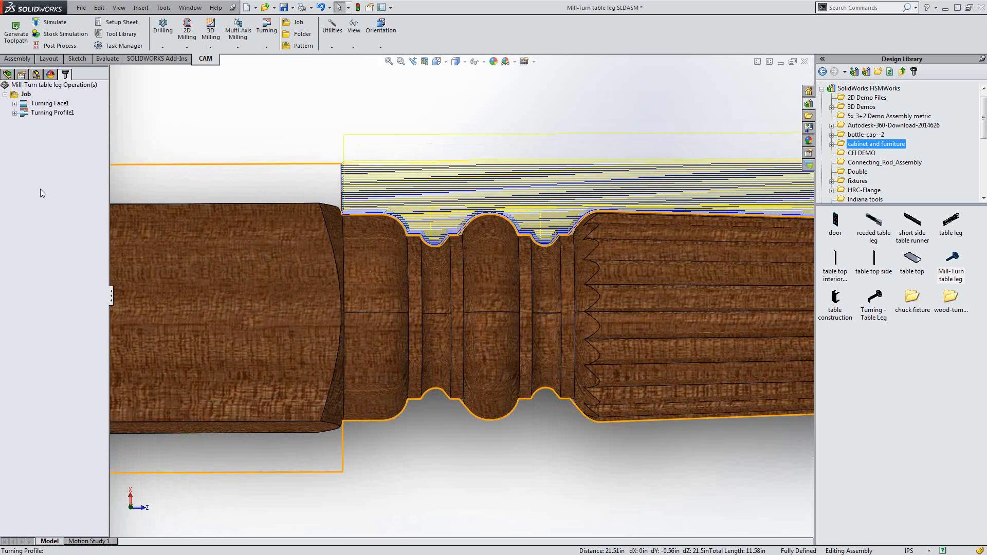
# Start a Turning Profile Groove operation with the #11 turning grooving tool from the Woodworking library
pyautogui.click(266, 47)
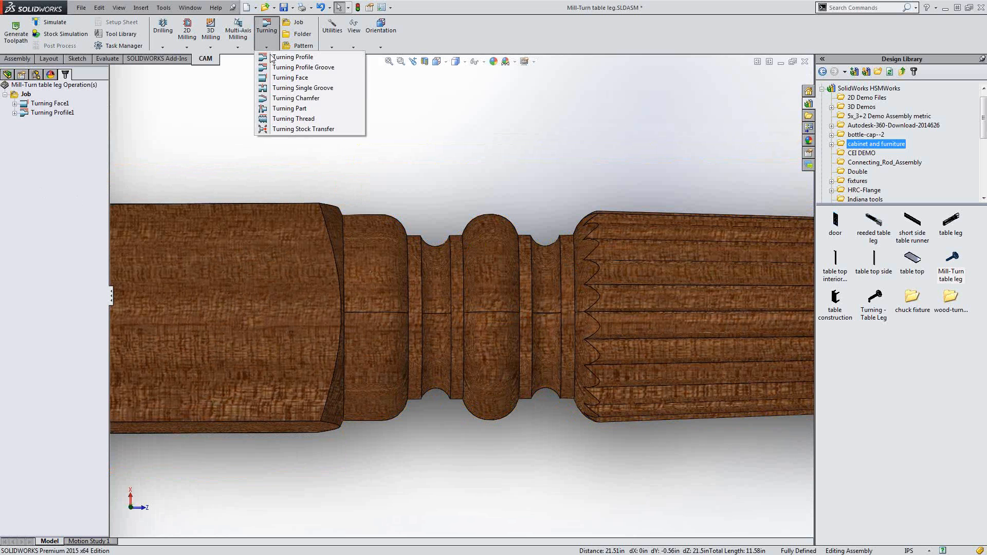
pyautogui.click(286, 69)
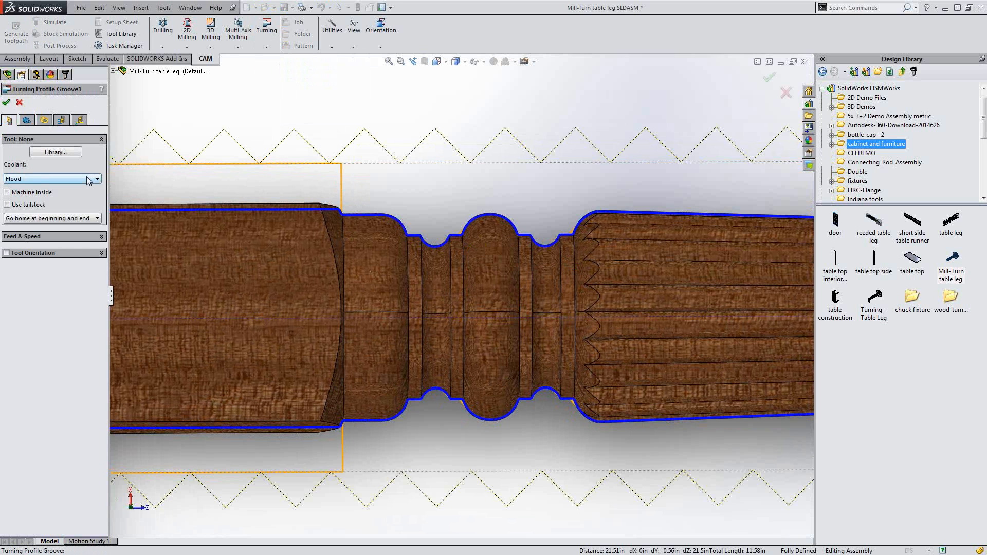
pyautogui.click(54, 152)
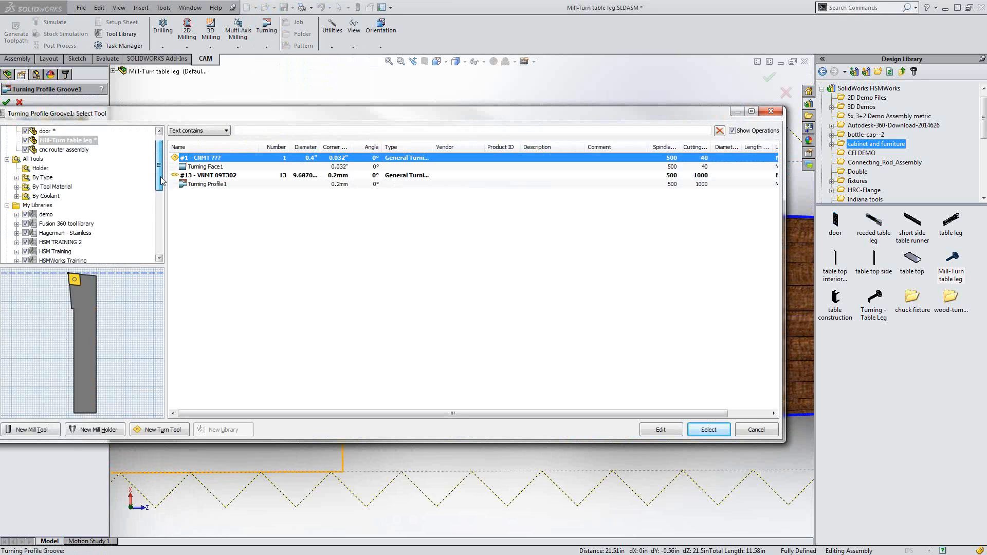
pyautogui.moveTo(161, 186); pyautogui.dragTo(162, 213)
pyautogui.click(64, 215)
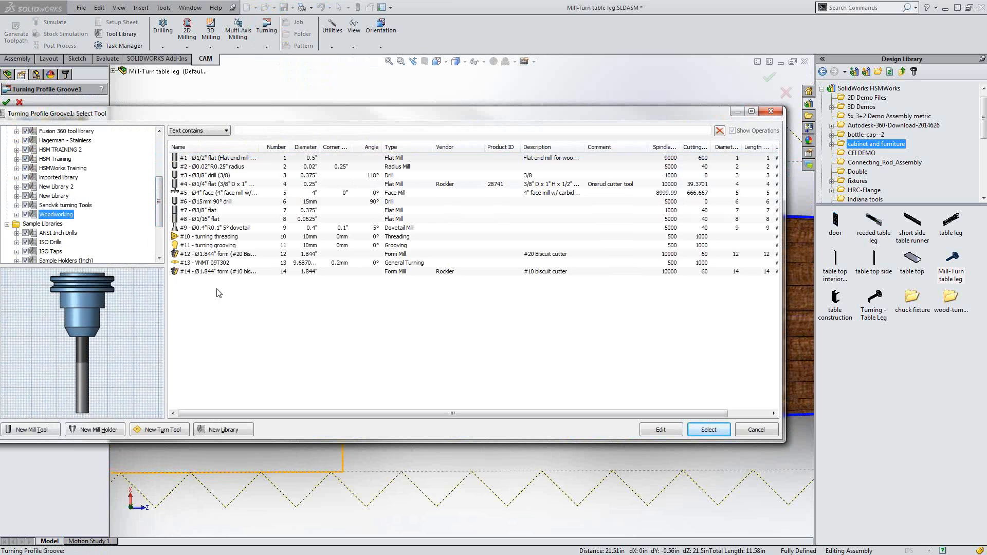
pyautogui.click(228, 246)
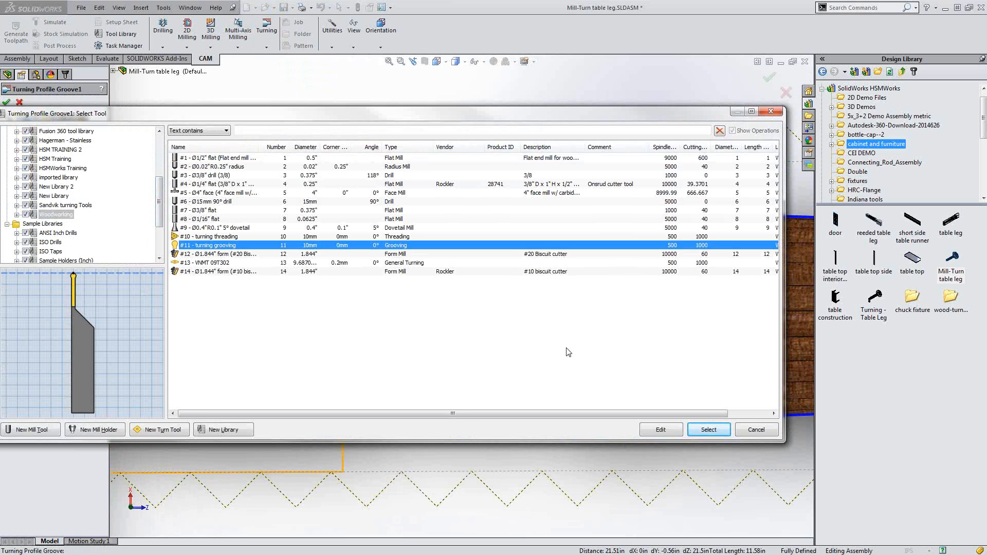
pyautogui.click(715, 431)
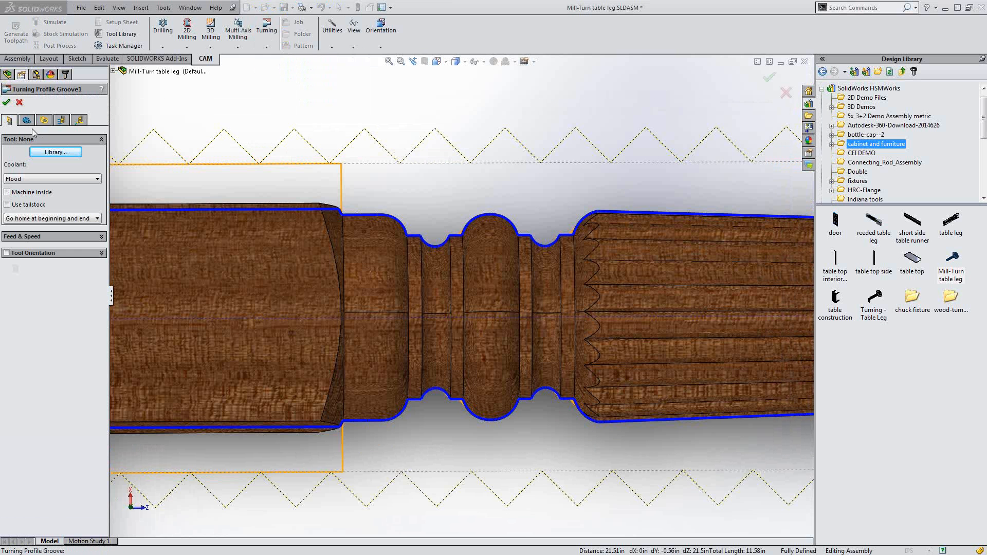
# Confine the groove operation between the cove edge before the middle bead and the scalloped face where the reeds begin, and accept it
pyautogui.click(28, 123)
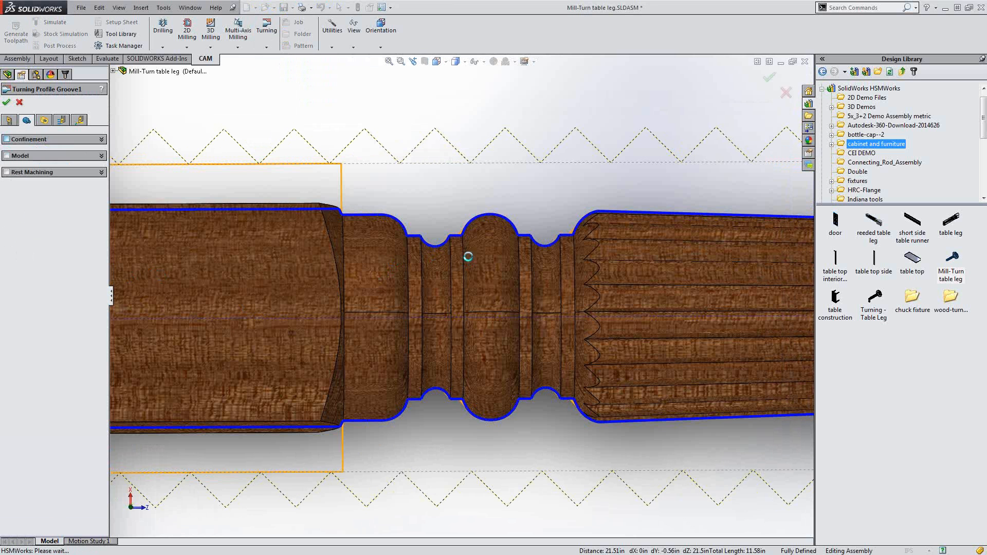
pyautogui.click(6, 140)
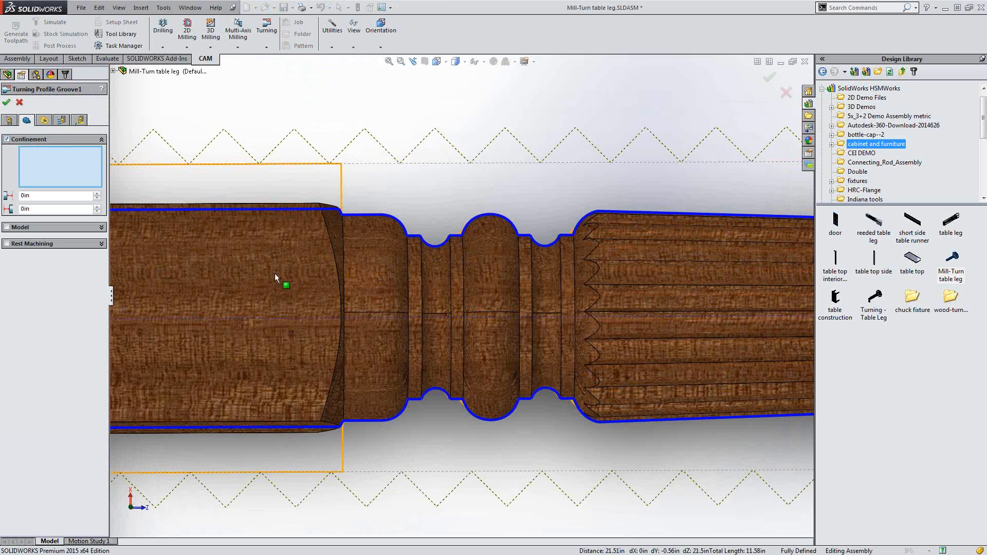
pyautogui.click(452, 250)
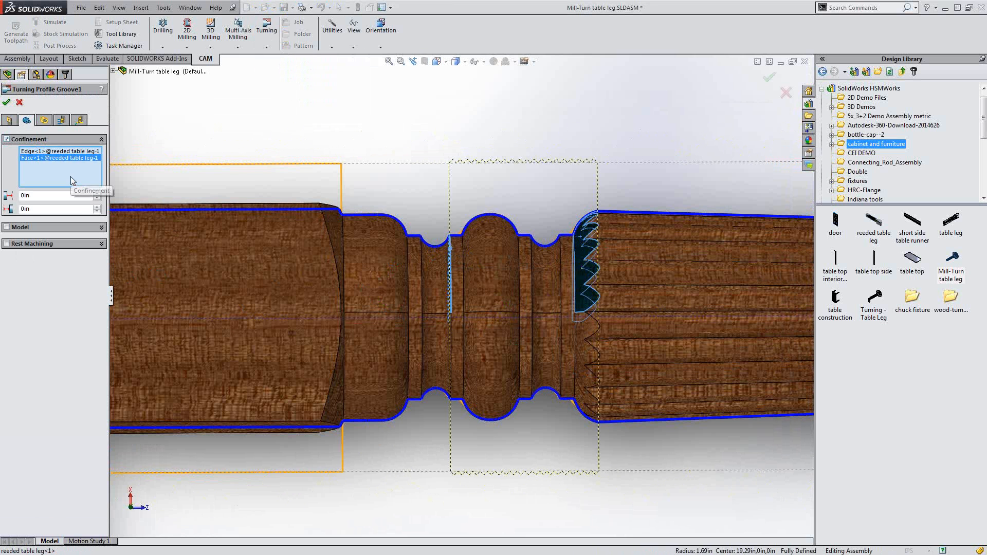
pyautogui.click(7, 102)
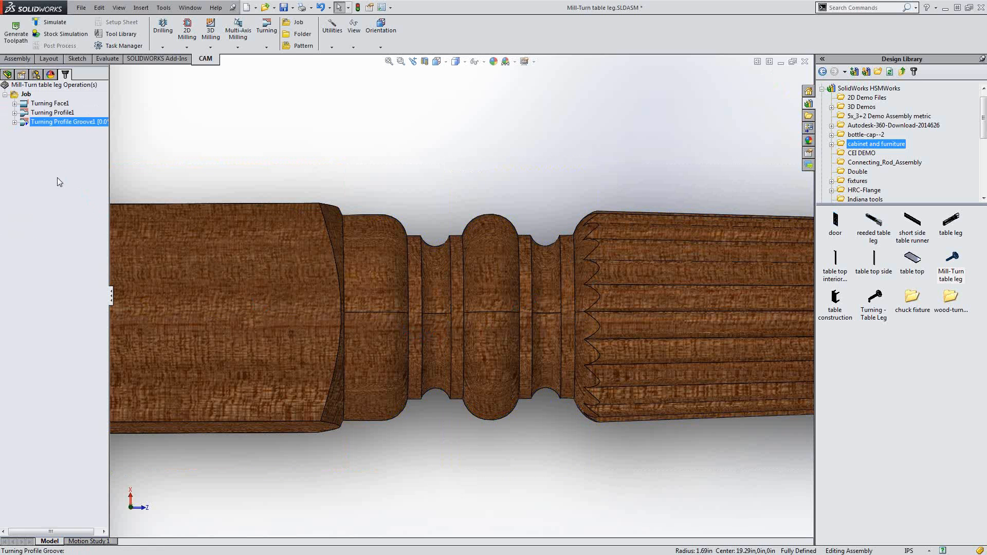
# Duplicate the groove operation and confine the copy between the scalloped face ending the reeds and the bead face near the foot end
pyautogui.rightClick(53, 124)
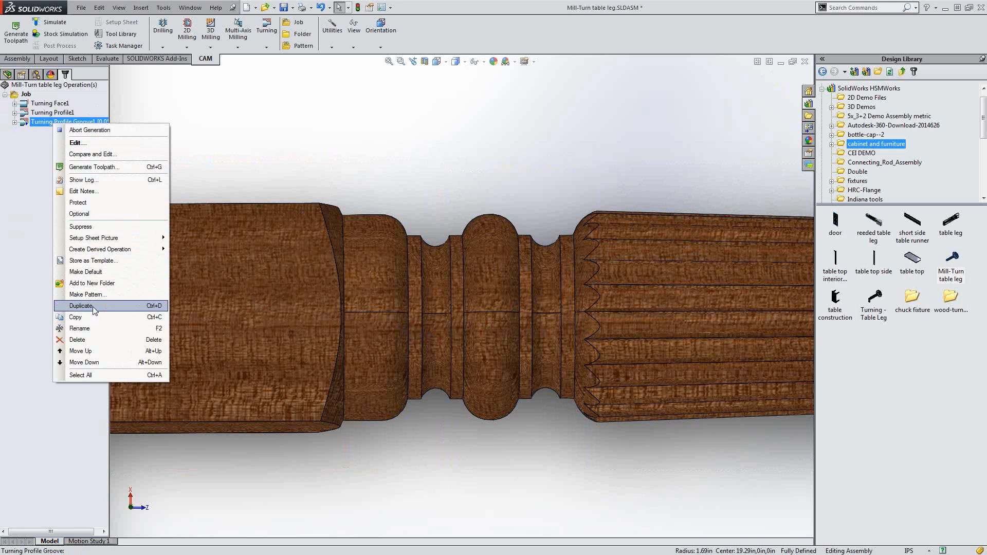
pyautogui.click(94, 307)
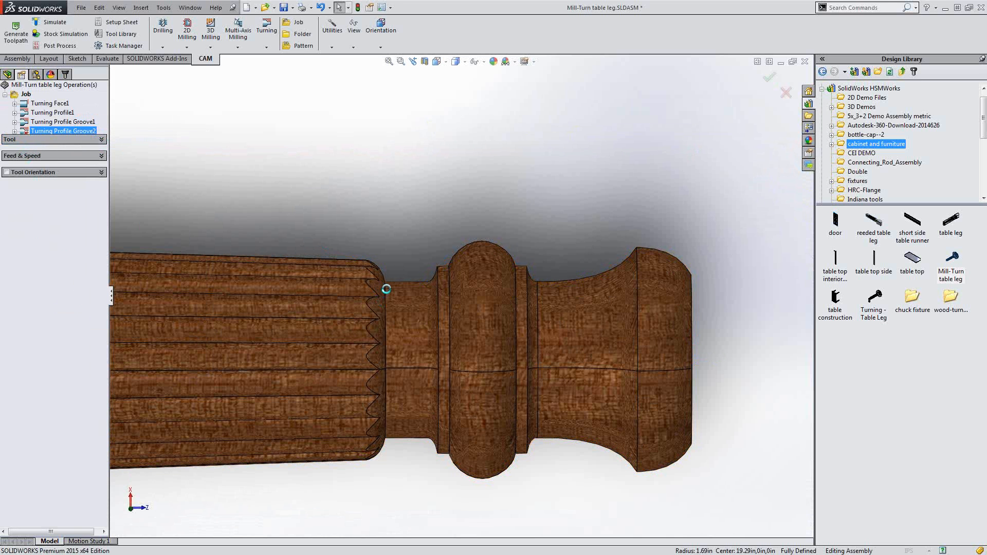
pyautogui.click(477, 285)
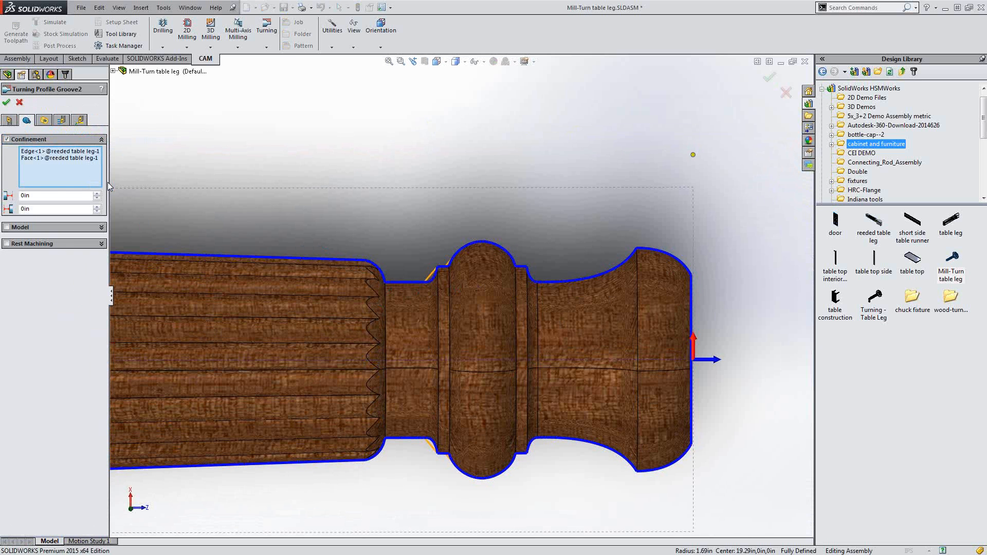
pyautogui.rightClick(35, 177)
pyautogui.click(42, 180)
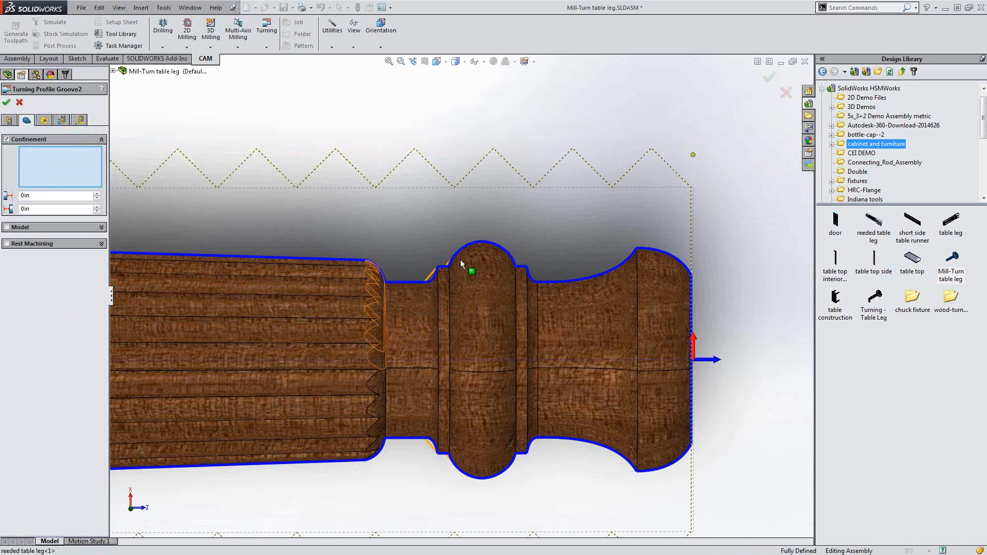
pyautogui.click(461, 260)
pyautogui.click(468, 271)
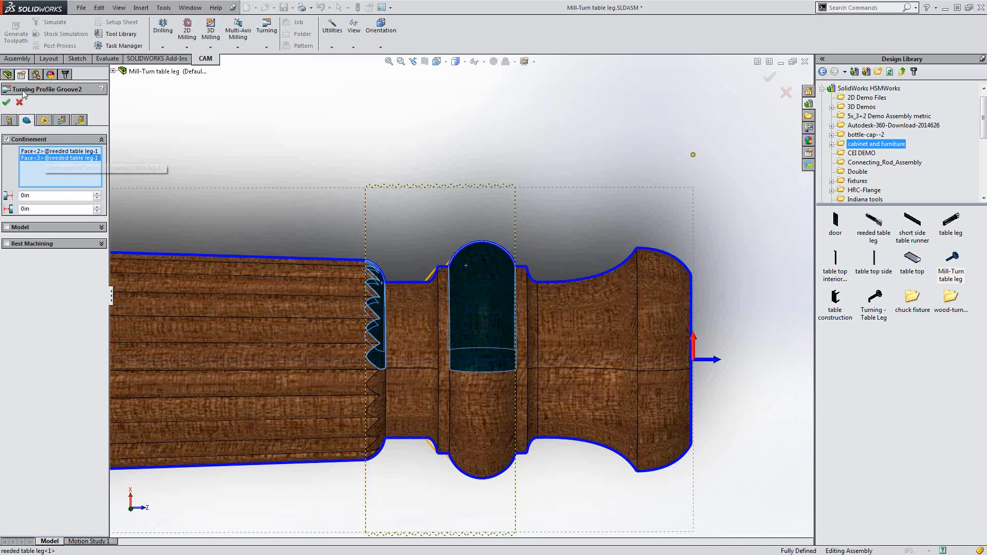
pyautogui.click(6, 102)
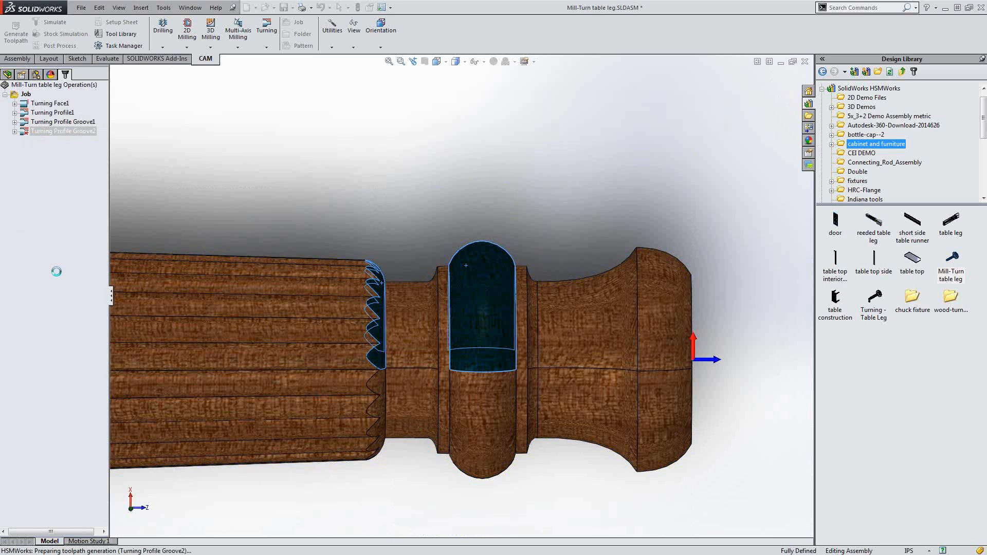
# Run a stock simulation of the whole job, raise the playback speed, and compare the machined stock with the model
pyautogui.click(28, 96)
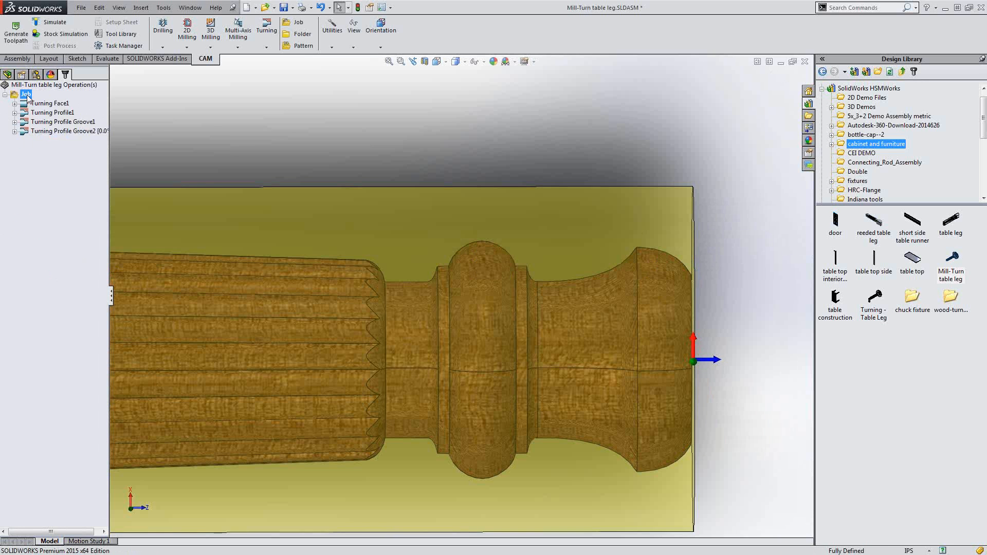
pyautogui.moveTo(334, 228); pyautogui.dragTo(249, 216, button='middle')
pyautogui.scroll(3, 350, 229)
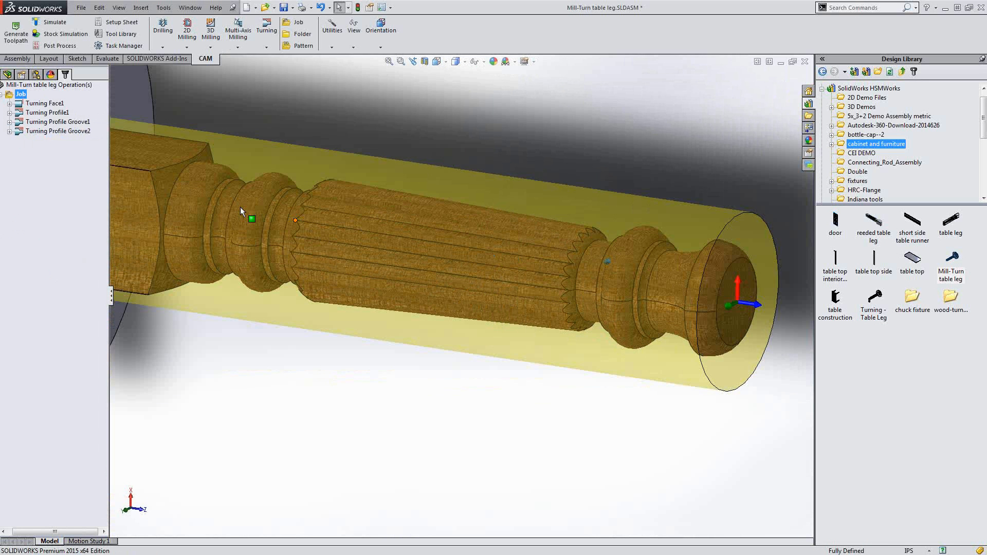
pyautogui.click(63, 35)
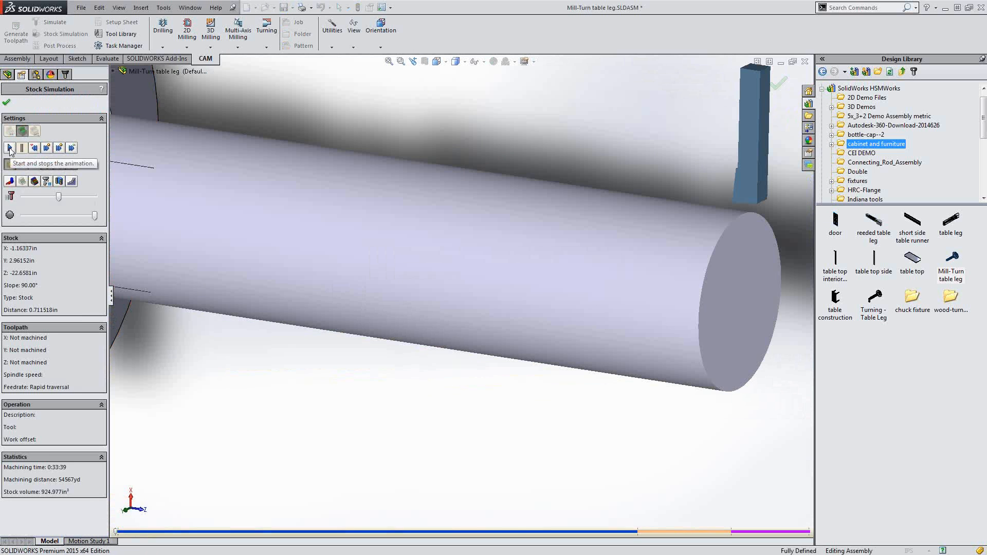
pyautogui.click(9, 148)
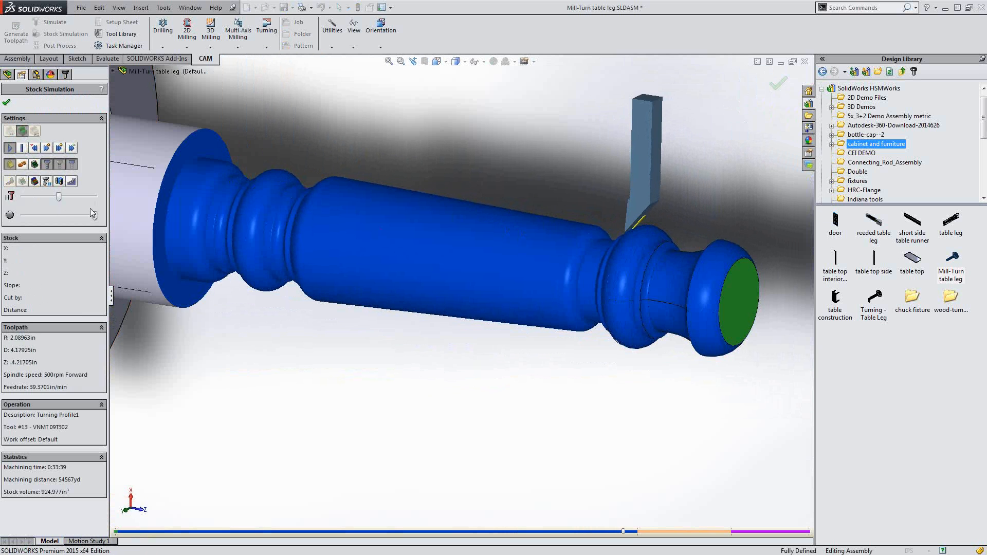
pyautogui.moveTo(59, 198); pyautogui.dragTo(76, 198)
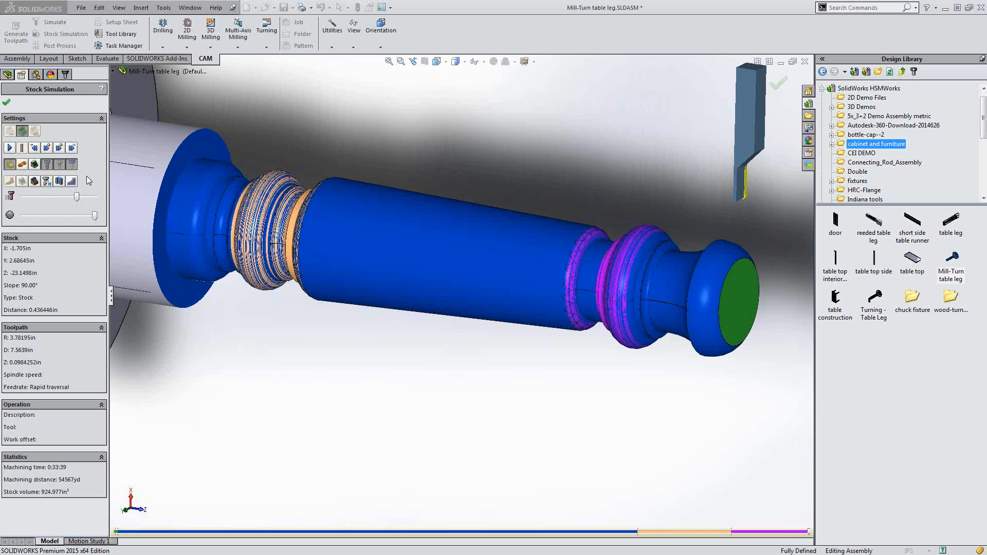
pyautogui.click(35, 182)
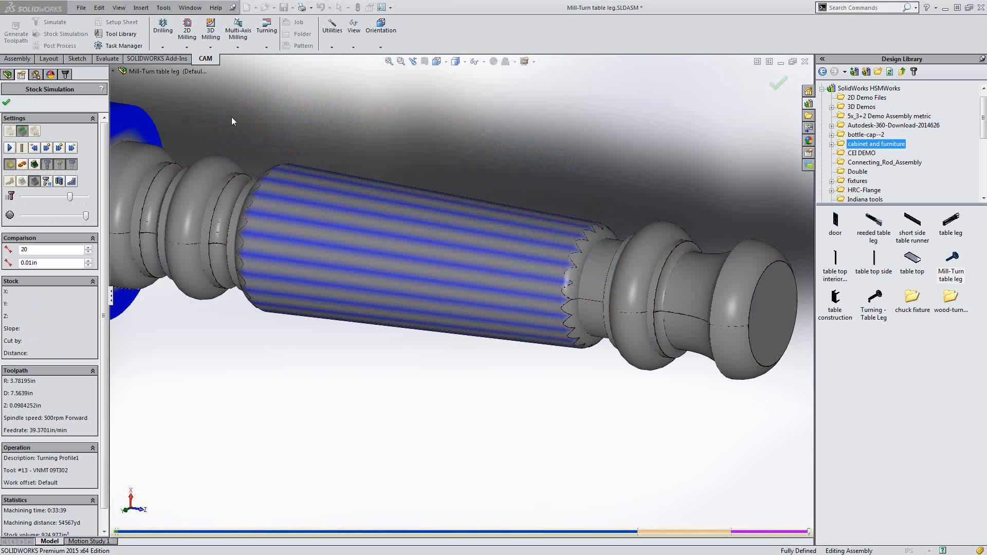
pyautogui.click(6, 102)
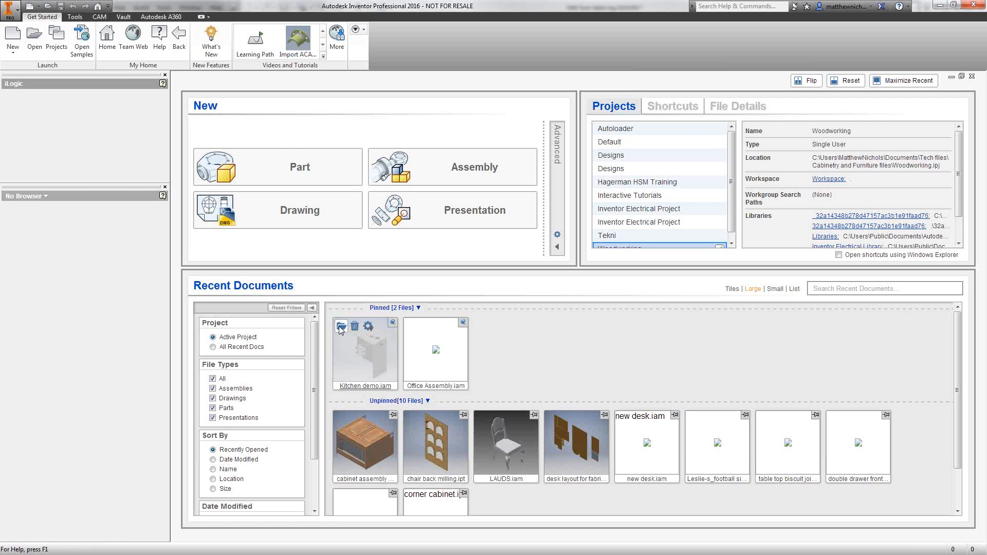
# Switch to Inventor and open the pinned Kitchen demo.iam assembly
pyautogui.click(339, 326)
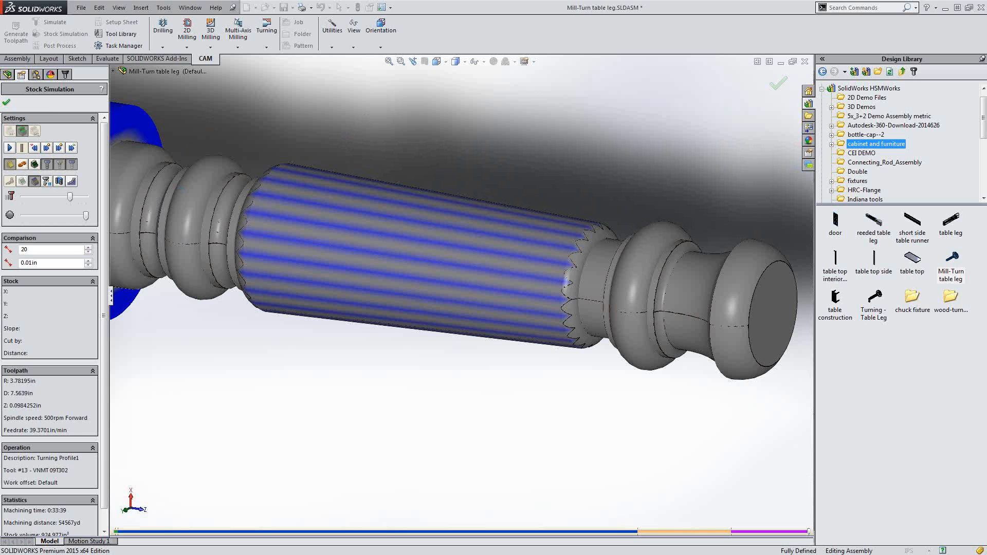
# Return to SOLIDWORKS, close the stock simulation, and clear the Job selection
pyautogui.press('Escape')
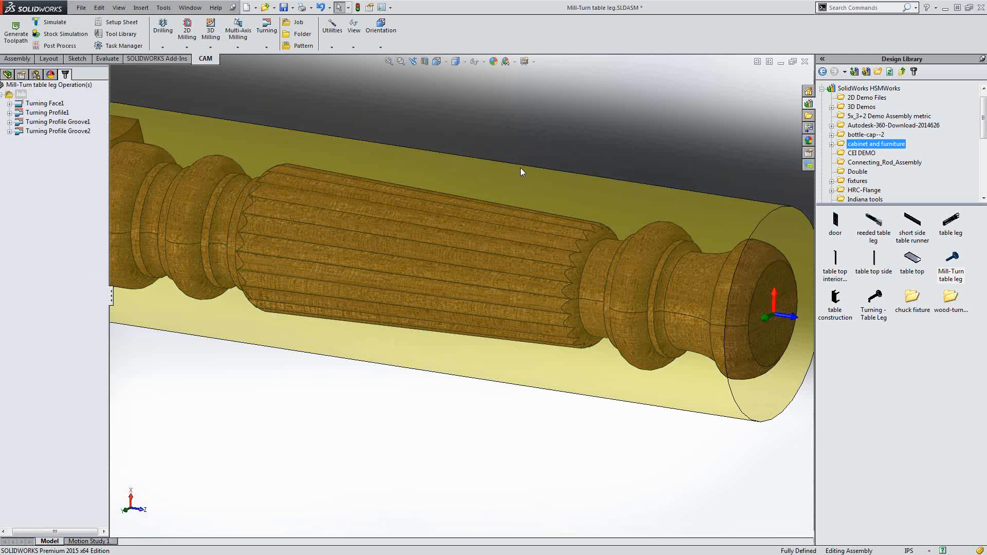
pyautogui.scroll(2, 521, 169)
pyautogui.moveTo(555, 280); pyautogui.dragTo(525, 261, button='middle')
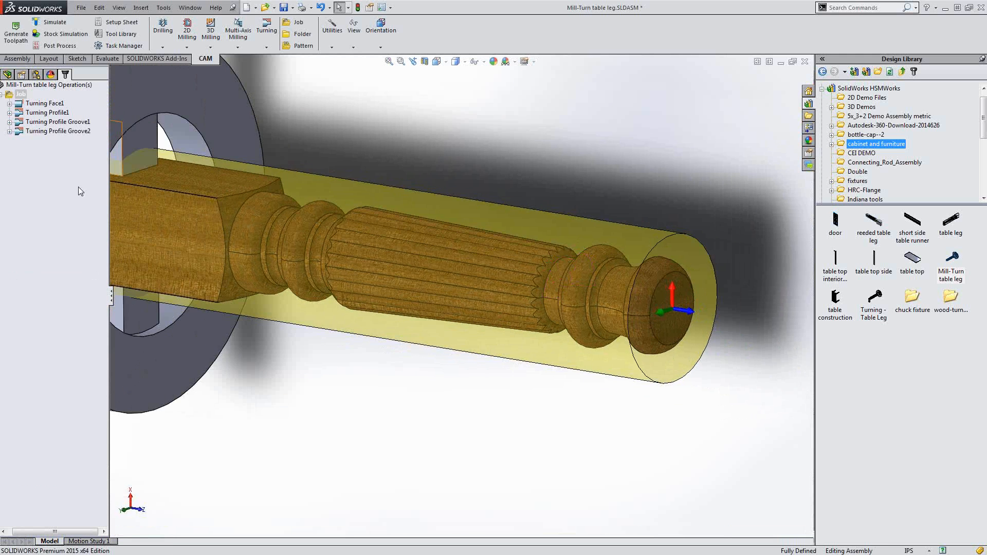
pyautogui.click(389, 105)
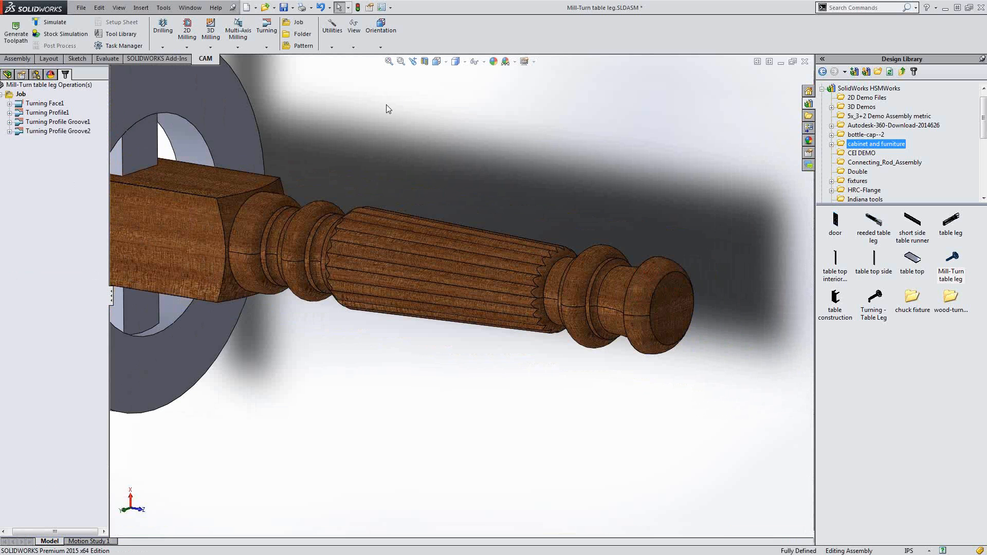
# Create a 2D Trace operation using tool #2, the Ø0.02" R0.25" radius mill from the Woodworking library
pyautogui.click(187, 47)
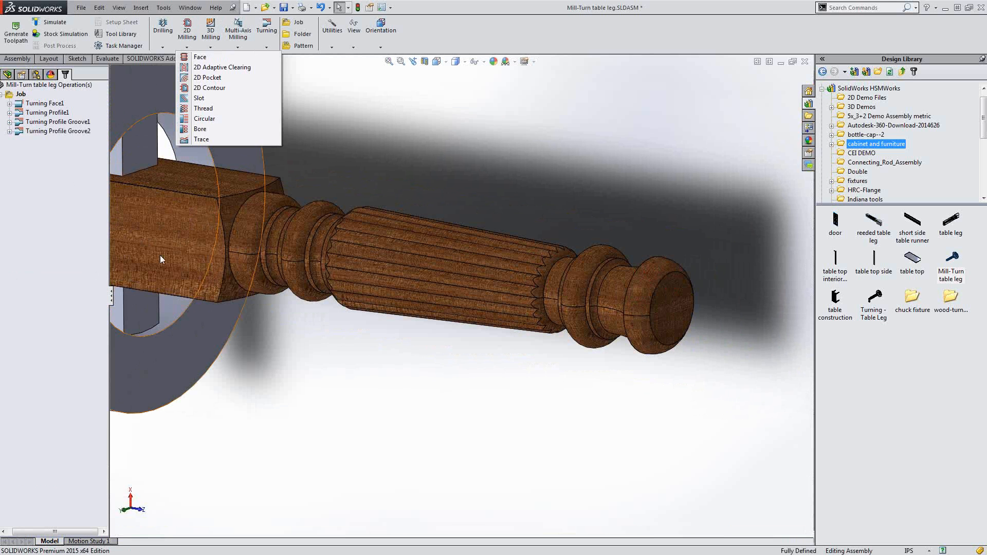
pyautogui.click(203, 139)
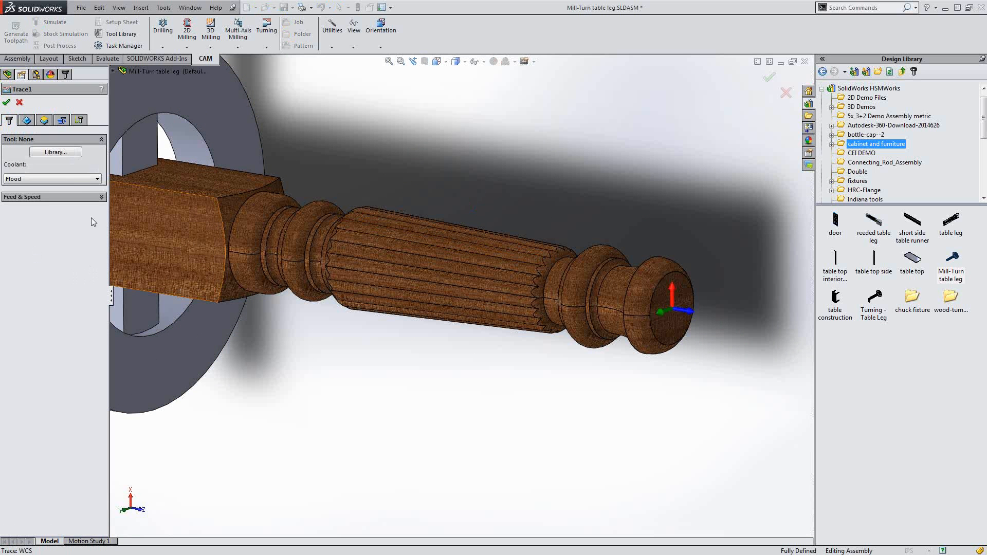
pyautogui.click(56, 152)
pyautogui.scroll(-4, 70, 208)
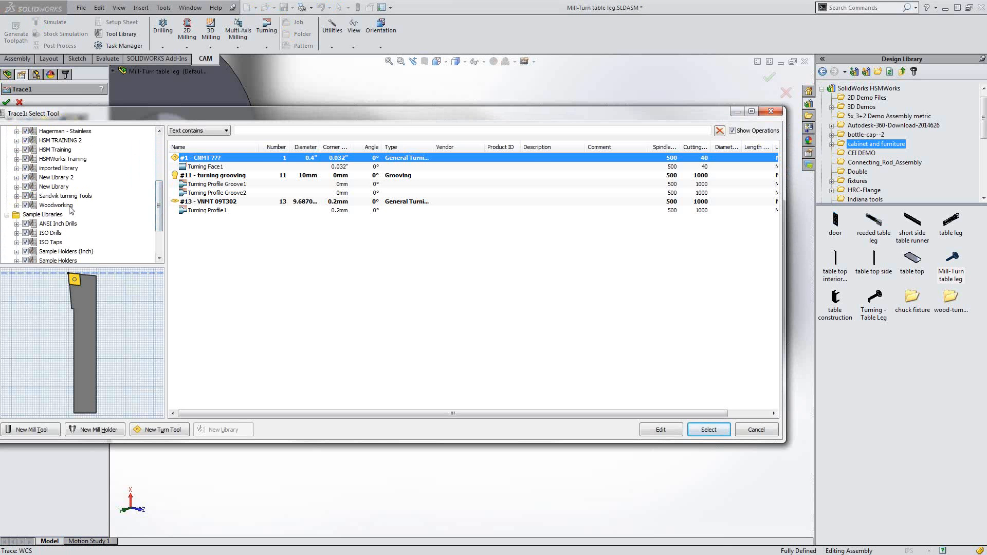
pyautogui.click(71, 207)
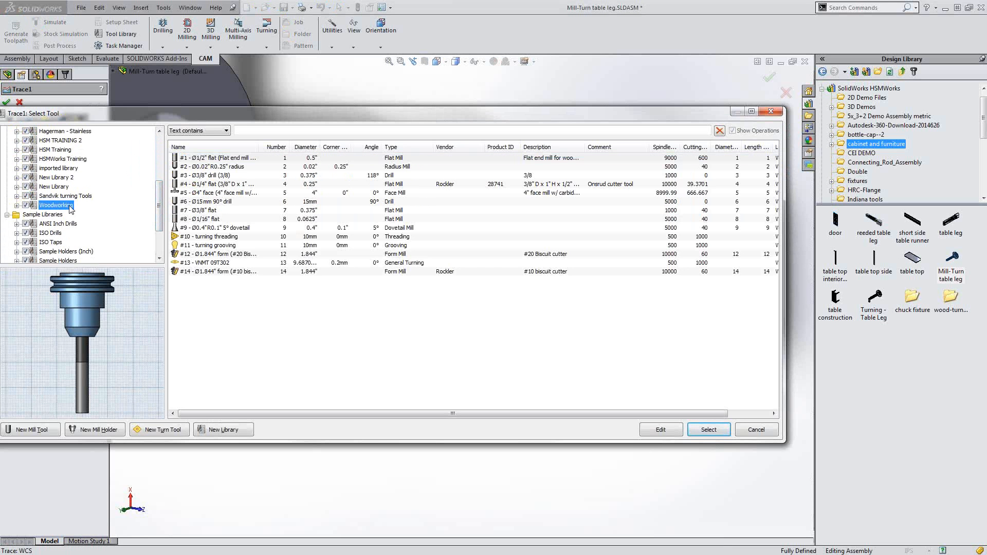
pyautogui.click(240, 324)
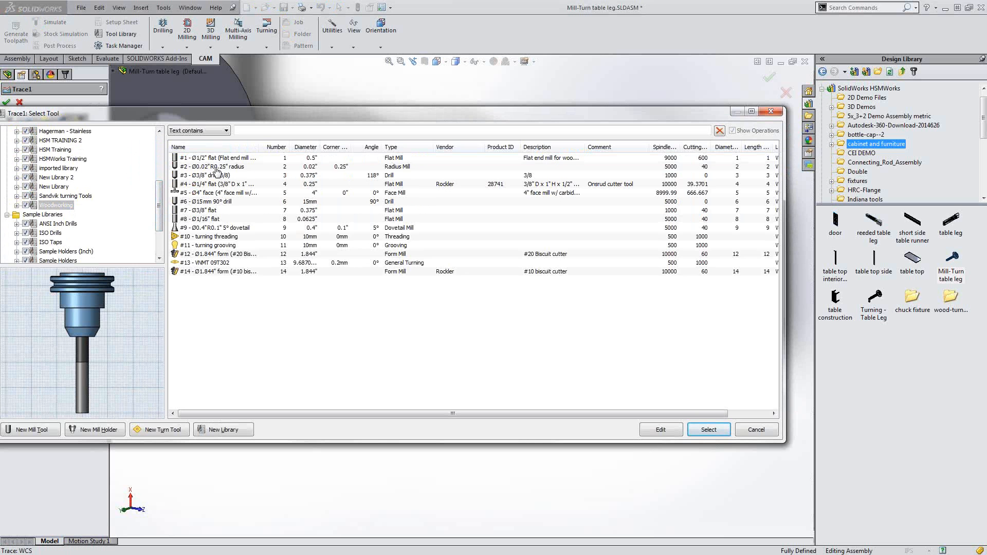
pyautogui.click(215, 168)
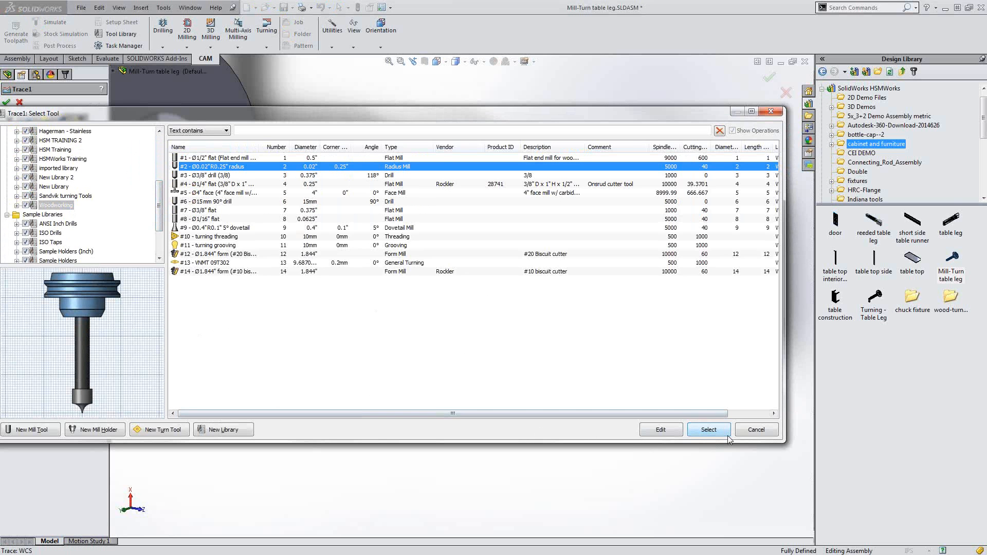
pyautogui.click(709, 429)
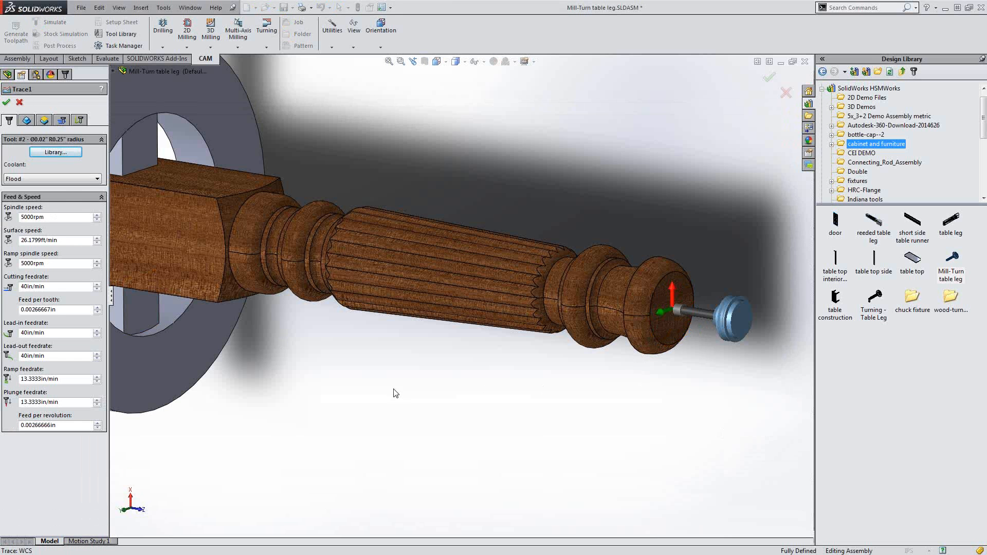
# Enable the trace's tool orientation by origin and orientation, take PLANE1 as the orientation reference, and activate the origin selection
pyautogui.click(26, 120)
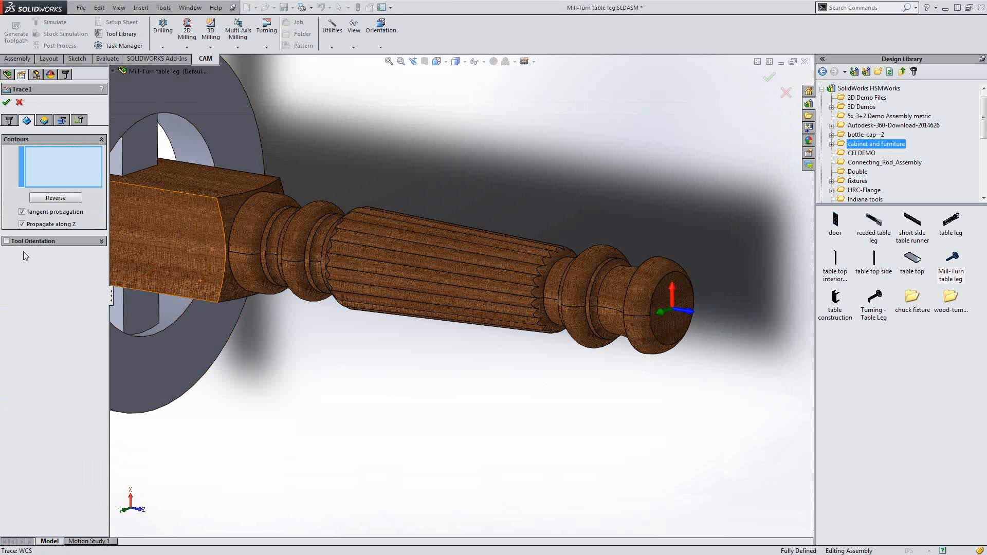
pyautogui.click(7, 241)
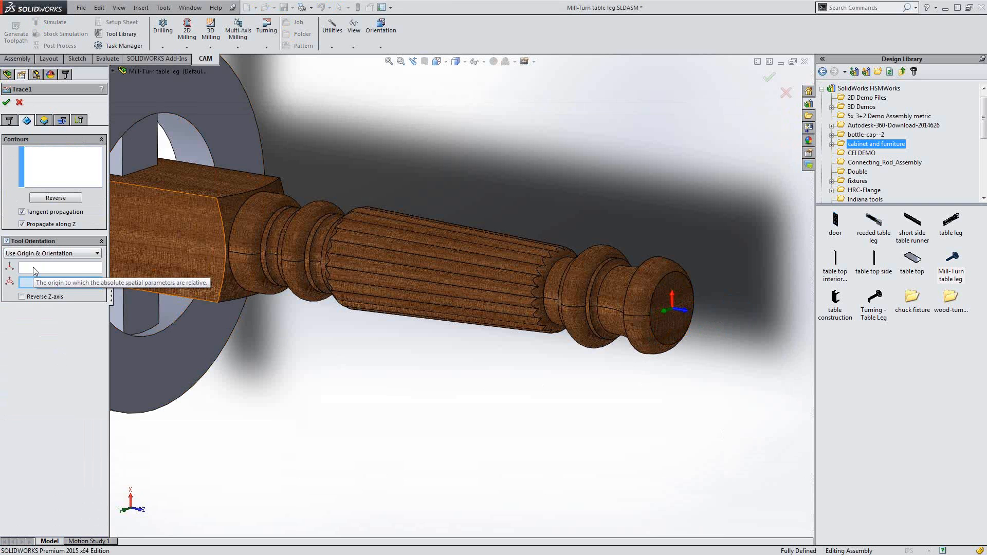
pyautogui.click(46, 269)
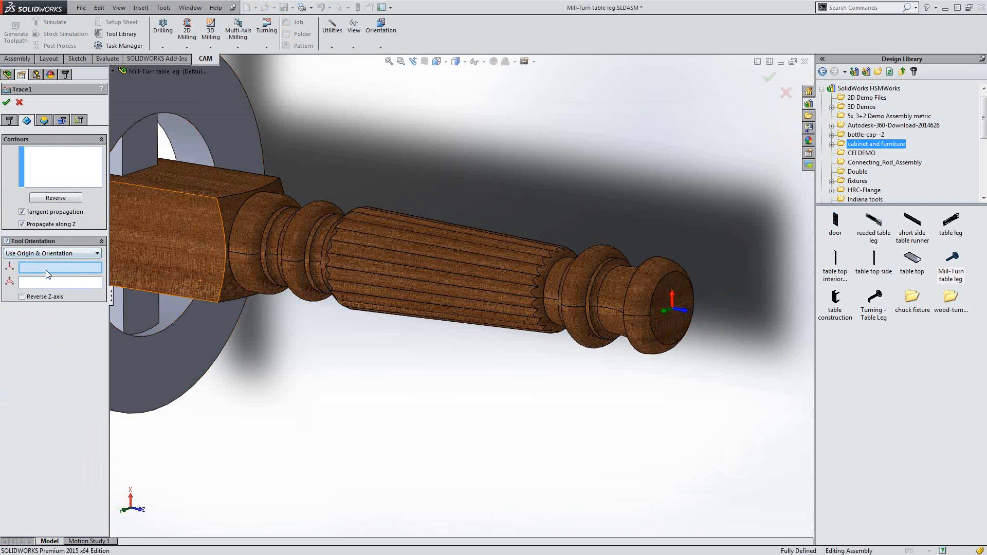
pyautogui.click(47, 283)
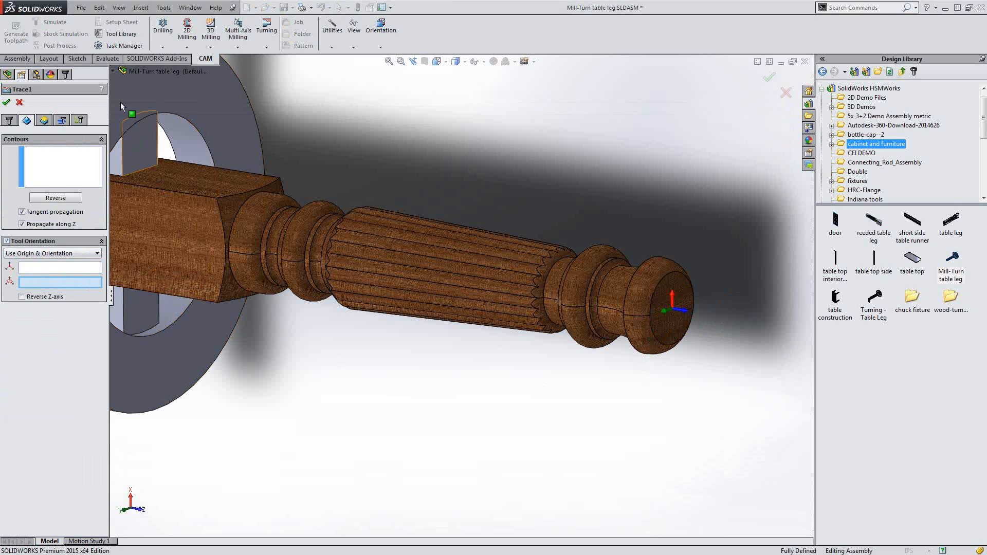
pyautogui.press('f')
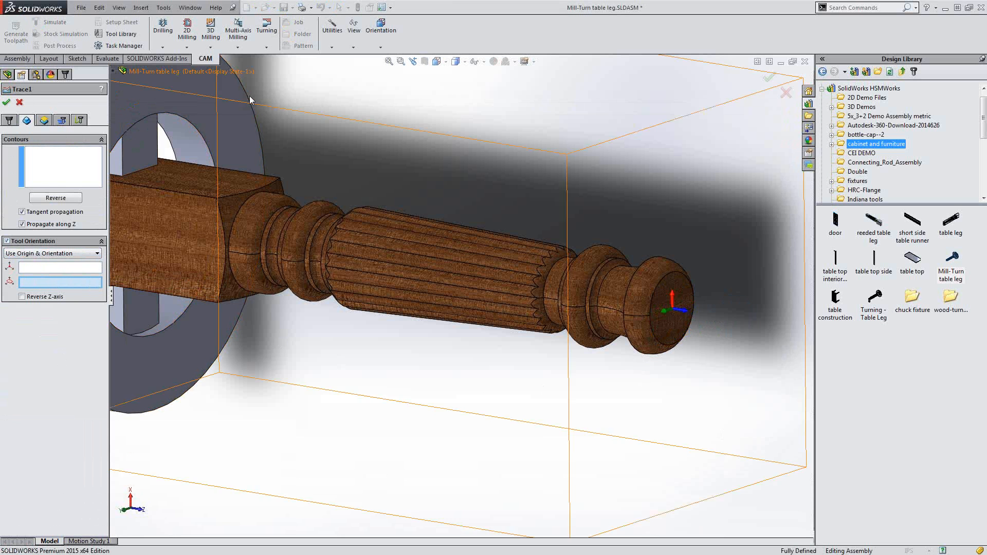
pyautogui.click(113, 71)
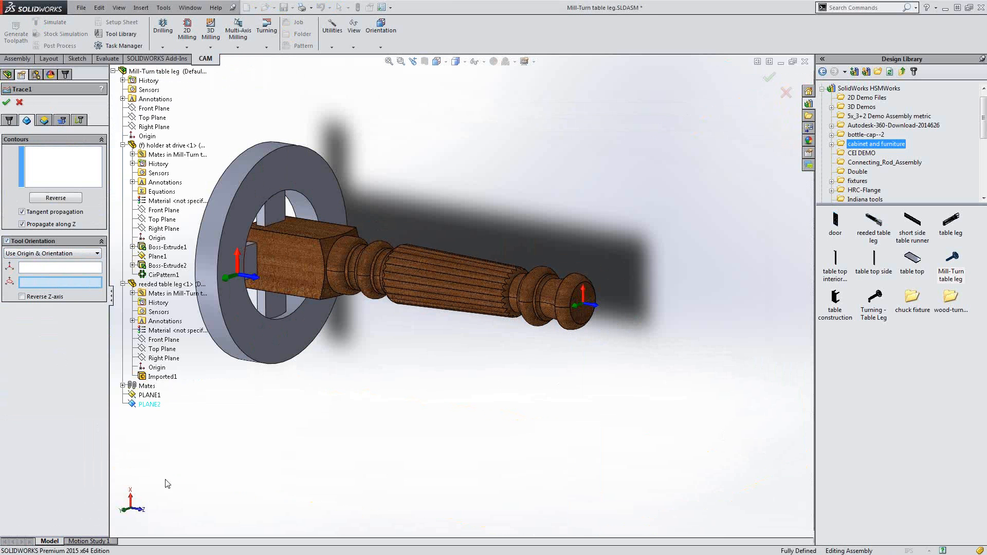
pyautogui.click(150, 395)
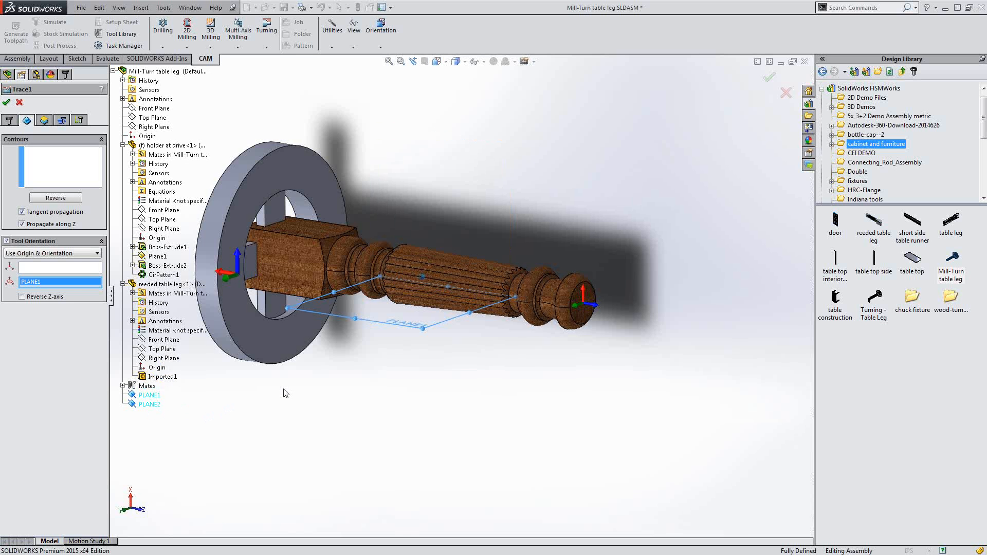
pyautogui.moveTo(284, 389)
pyautogui.mouseDown(button='middle')
pyautogui.moveTo(254, 303)
pyautogui.moveTo(274, 301)
pyautogui.mouseUp(button='middle')
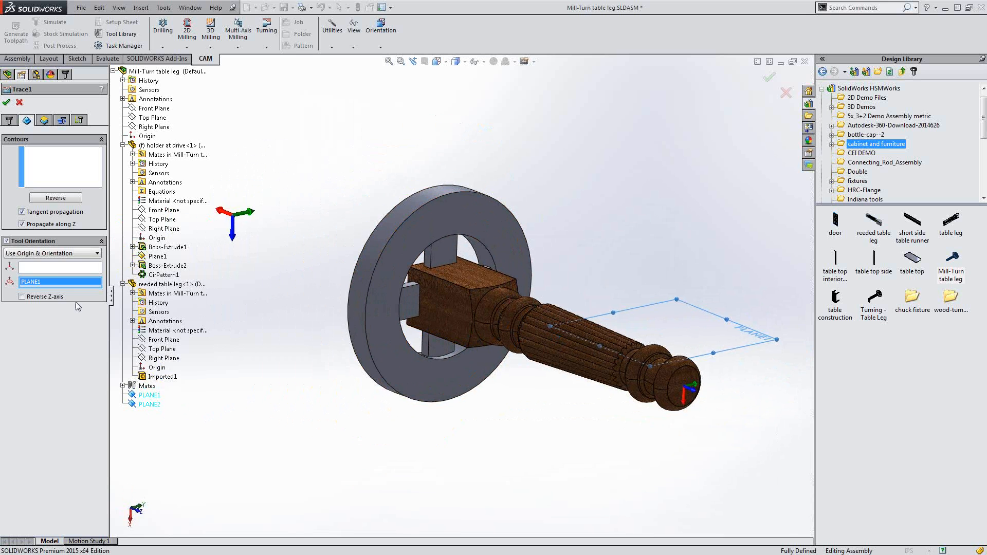
pyautogui.click(55, 269)
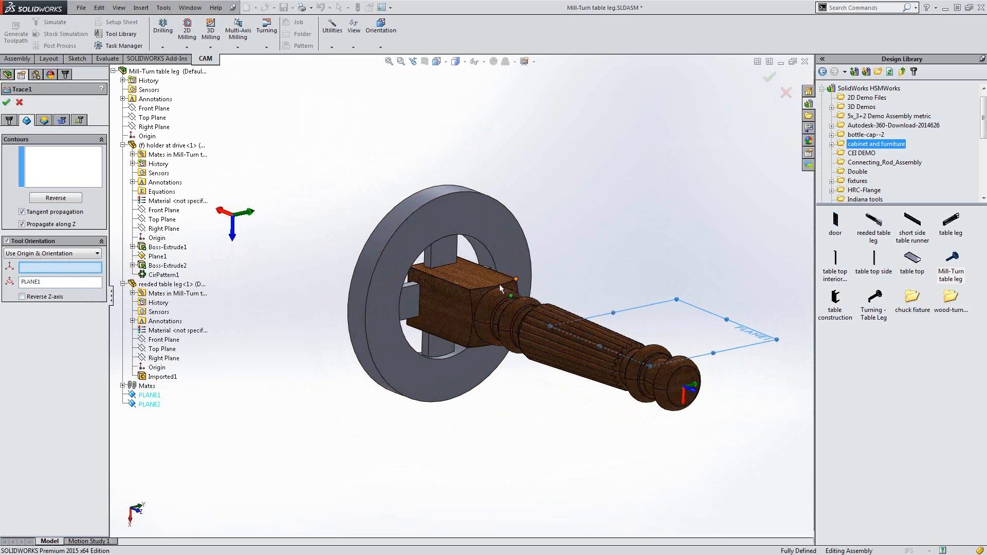
pyautogui.click(516, 280)
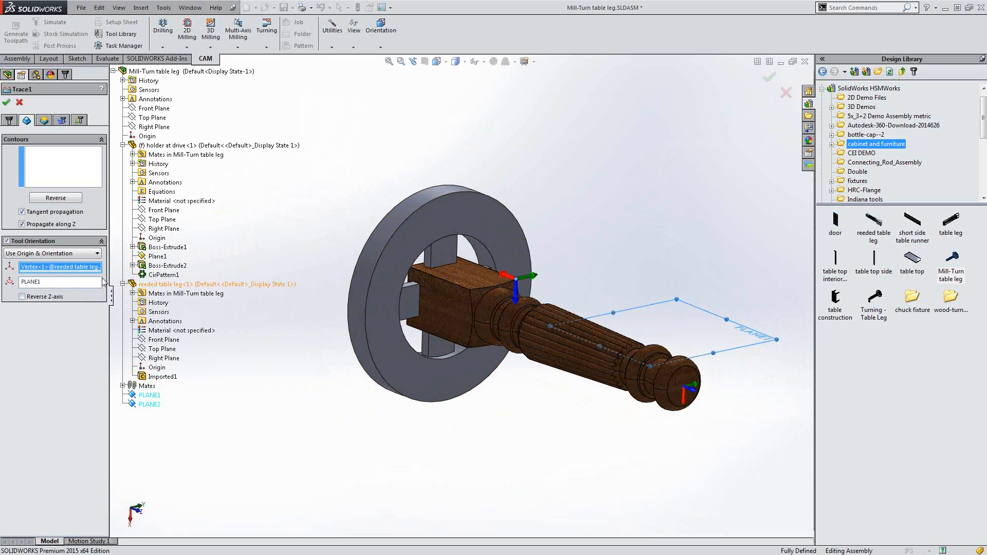
pyautogui.rightClick(55, 271)
pyautogui.press('Escape')
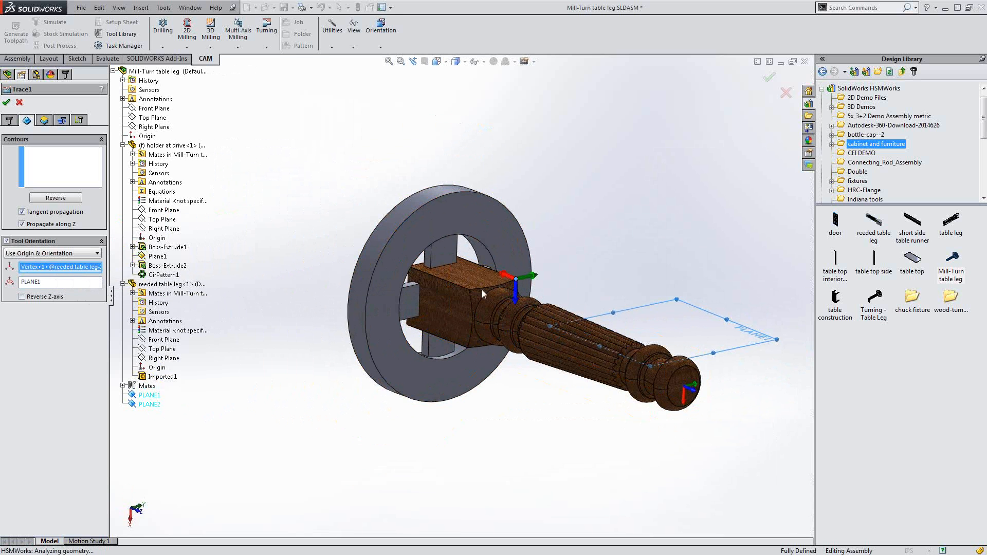
pyautogui.press('Delete')
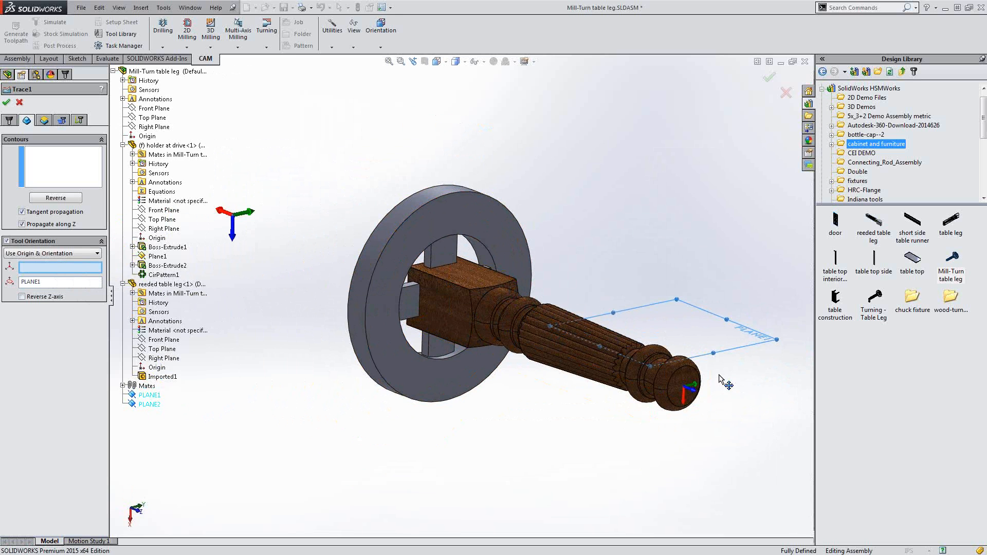
pyautogui.click(668, 392)
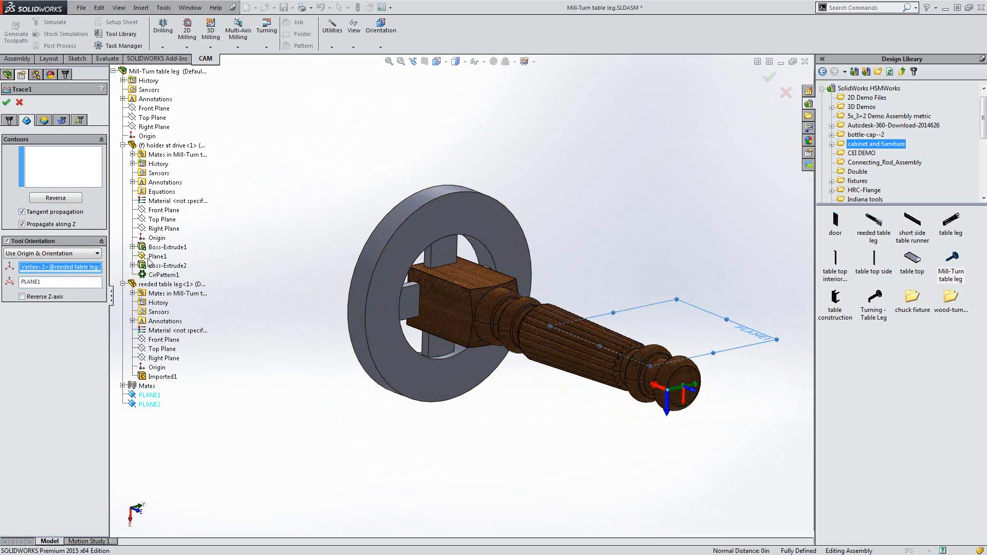
# Place the tool orientation's origin on the vertex at the foot-side end of the reeds and reverse the Z-axis
pyautogui.click(630, 347)
pyautogui.click(22, 296)
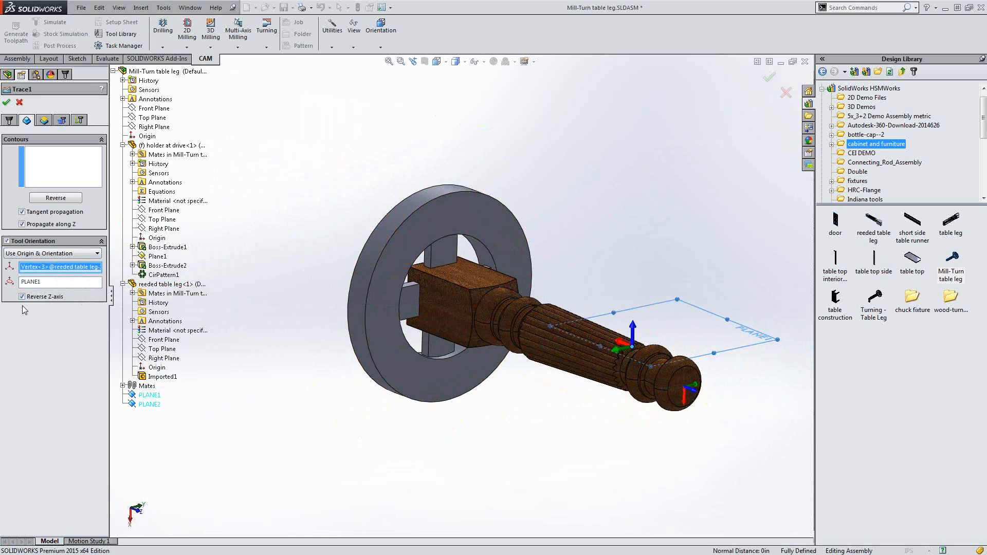
# Choose the long edge between two reeds, running to the origin vertex, as the trace contour and accept the operation
pyautogui.scroll(-5, 728, 372)
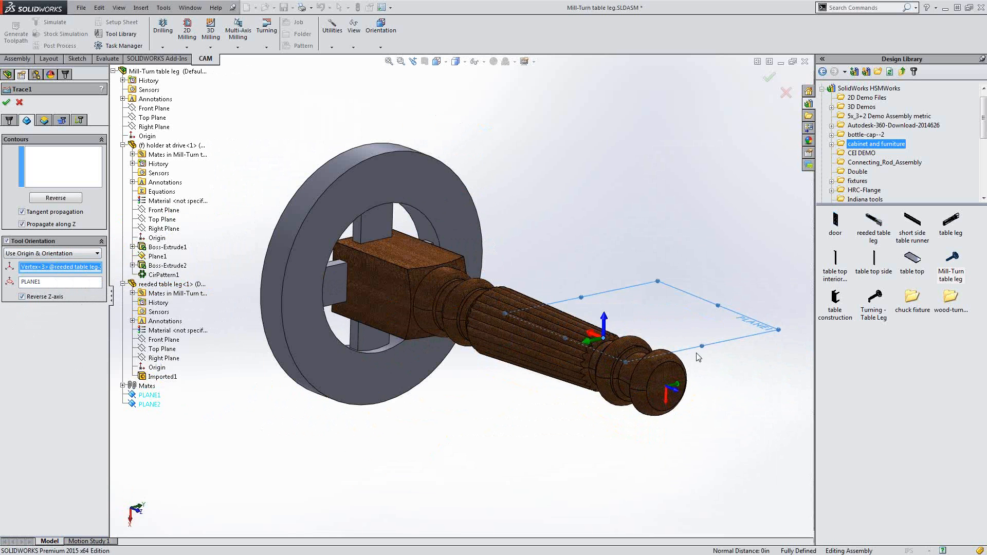
pyautogui.moveTo(588, 313); pyautogui.dragTo(585, 330, button='middle')
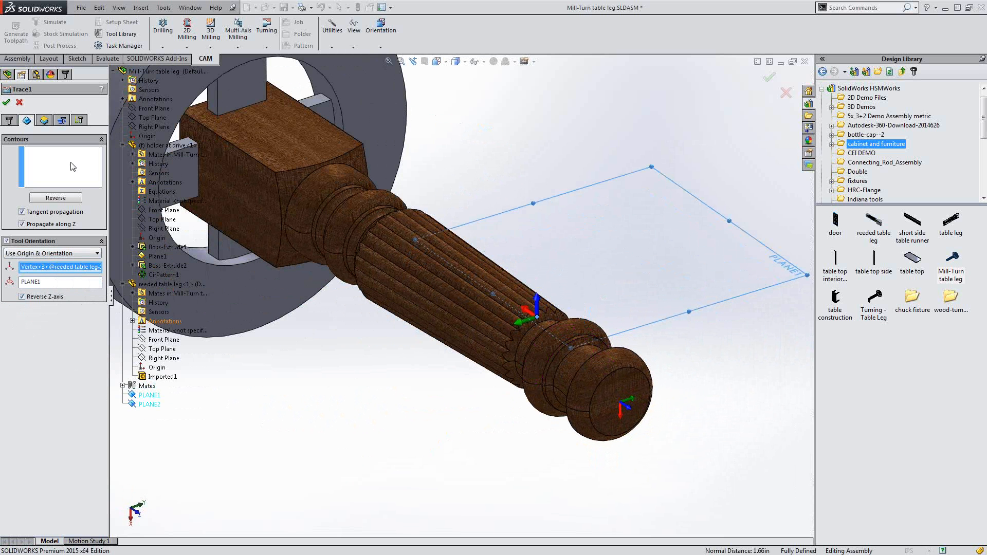
pyautogui.click(73, 167)
pyautogui.scroll(-2, 527, 319)
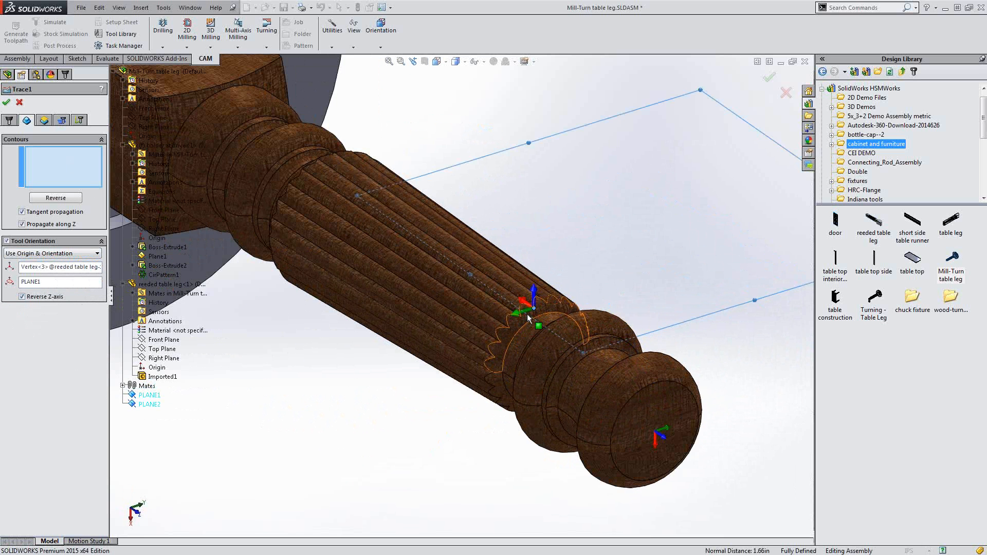
pyautogui.scroll(-4, 528, 319)
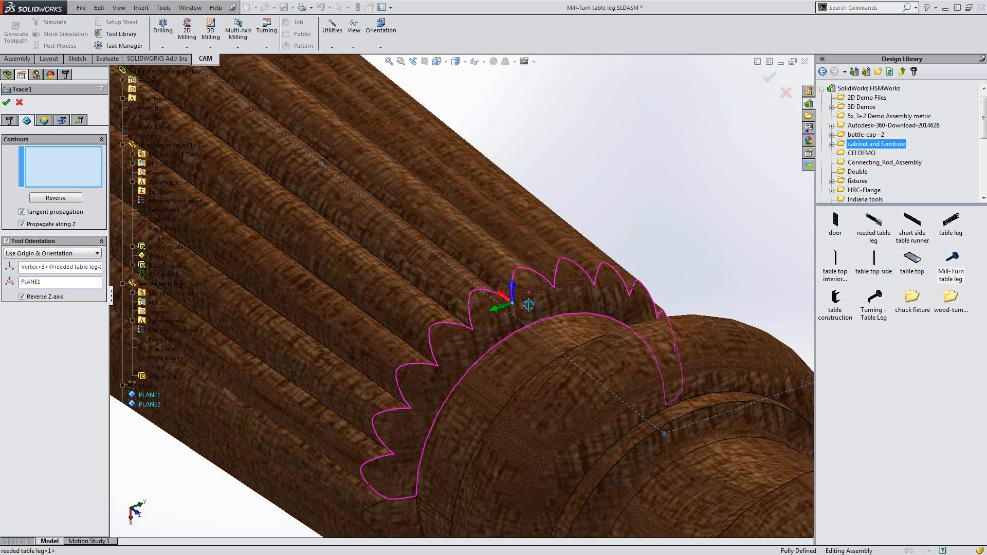
pyautogui.scroll(2, 517, 316)
pyautogui.click(517, 316)
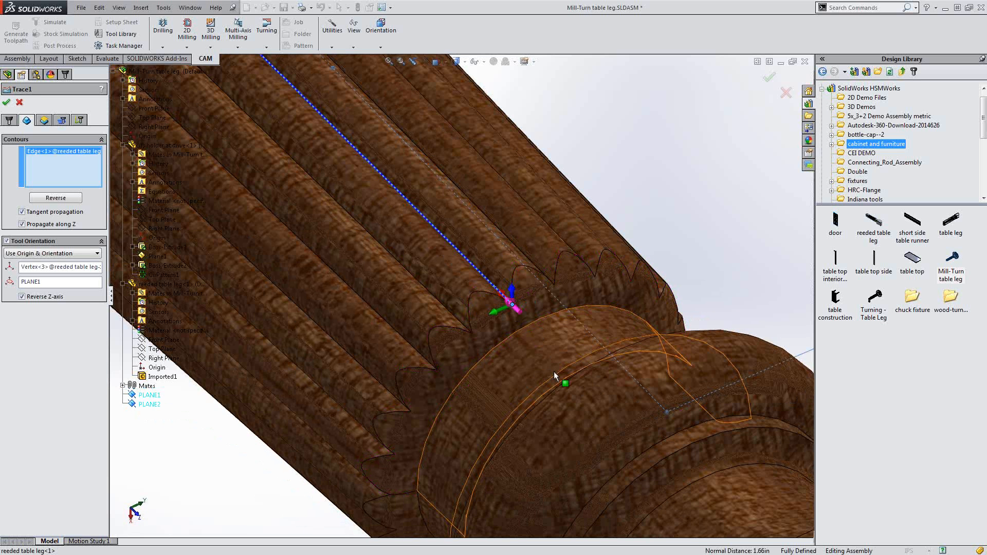
pyautogui.scroll(2, 554, 371)
pyautogui.scroll(3, 557, 371)
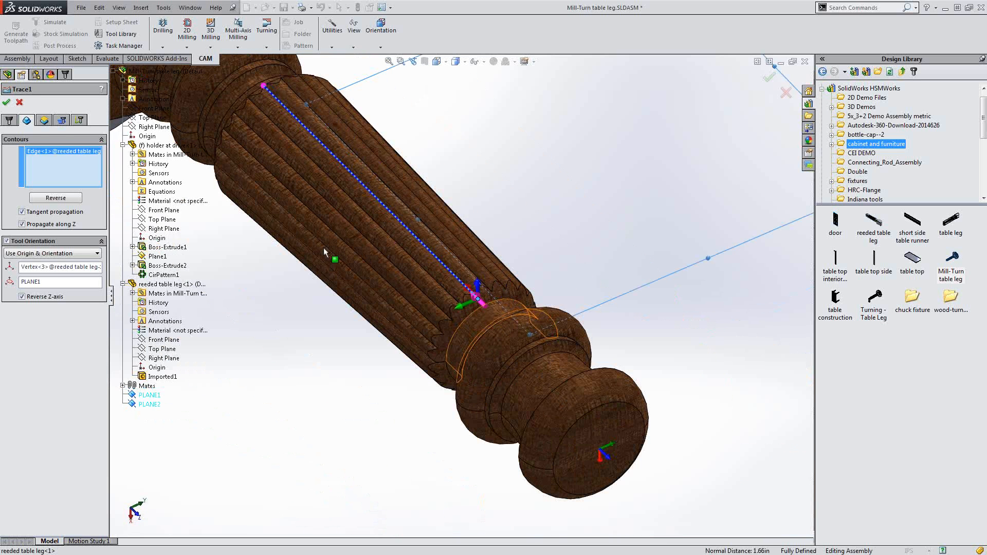
pyautogui.press('Return')
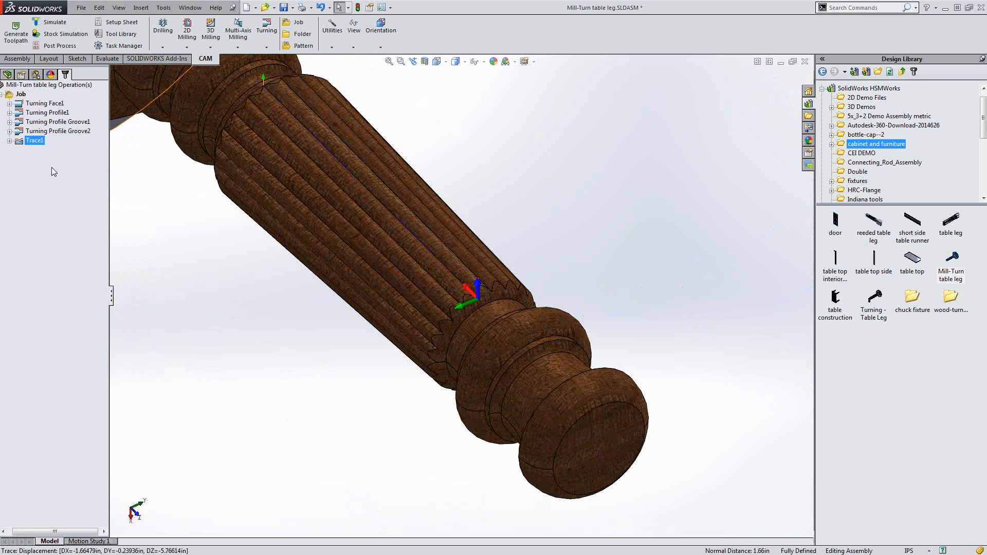
# Put the trace operation in a new folder and try to define a circular pattern for it
pyautogui.rightClick(34, 141)
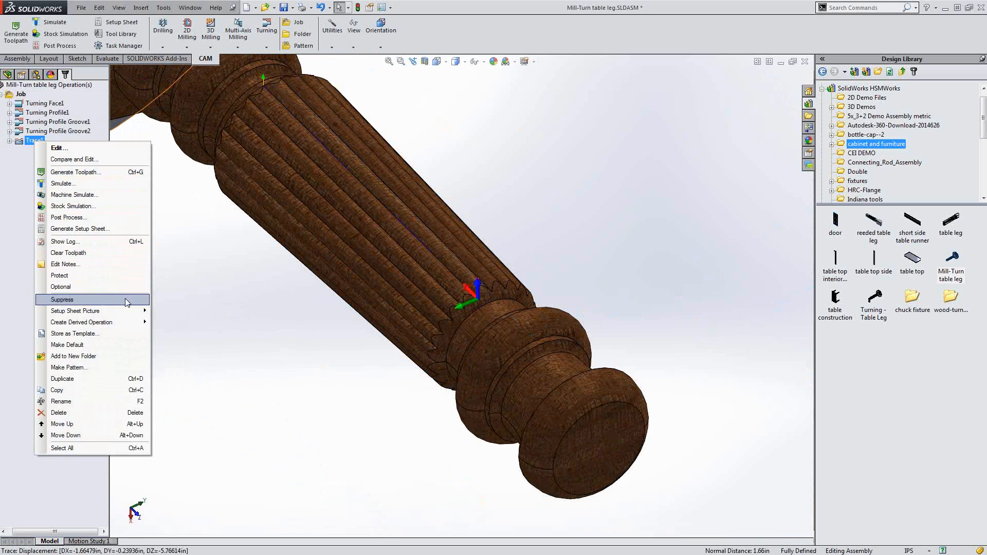
pyautogui.moveTo(126, 317)
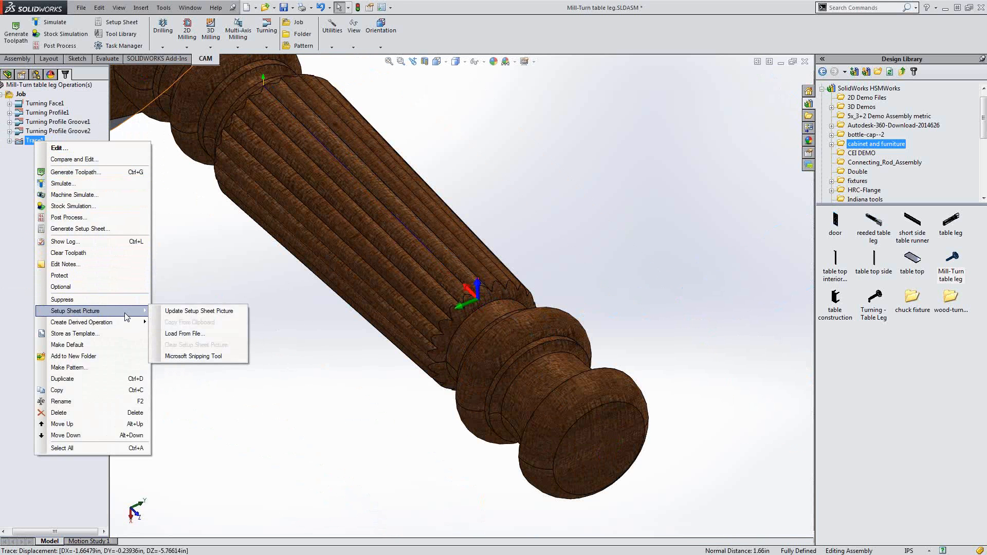
pyautogui.click(69, 356)
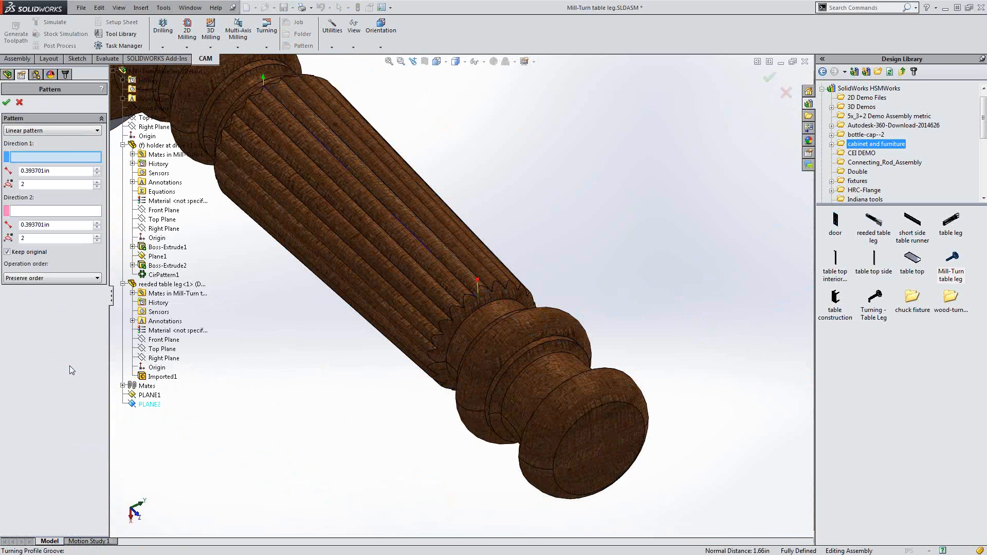
pyautogui.click(60, 131)
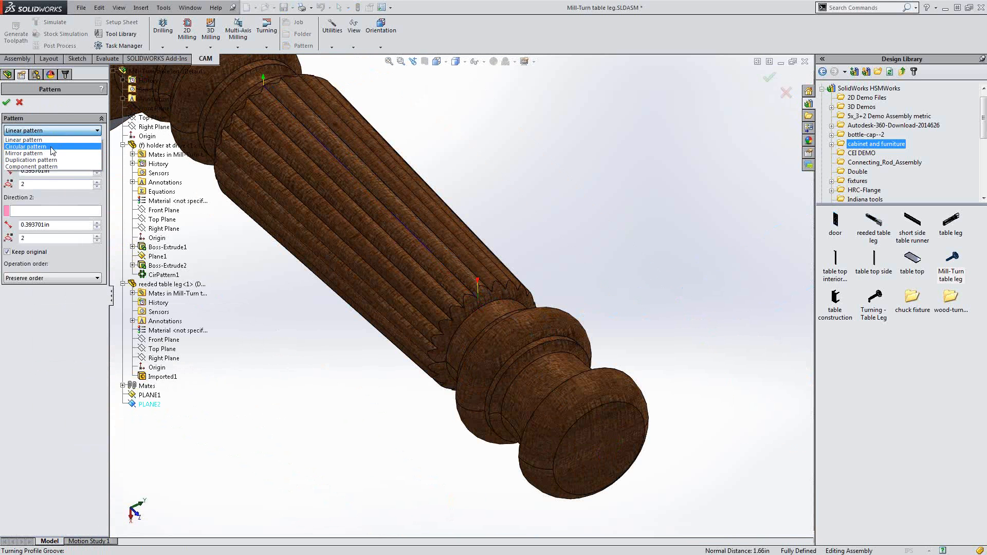
pyautogui.click(31, 146)
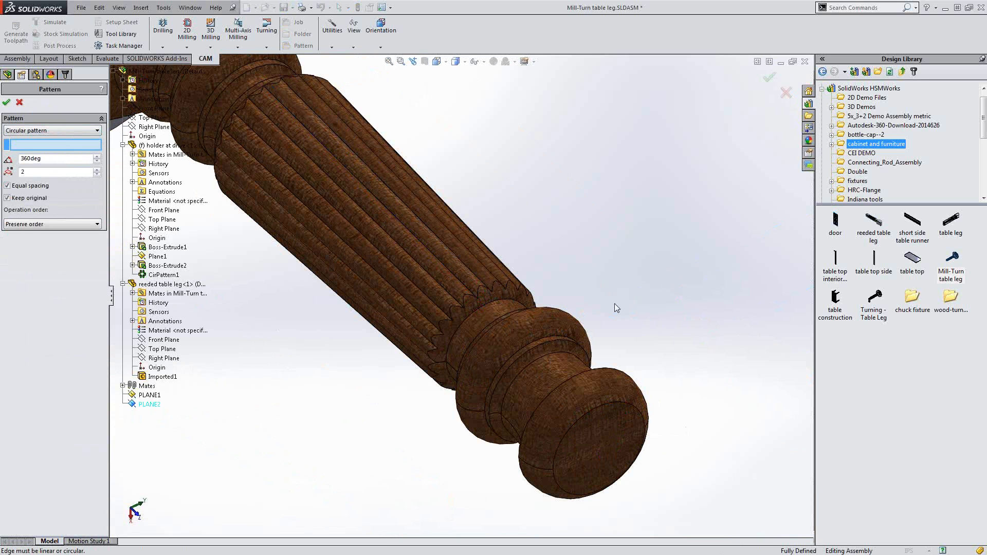
pyautogui.scroll(1, 615, 304)
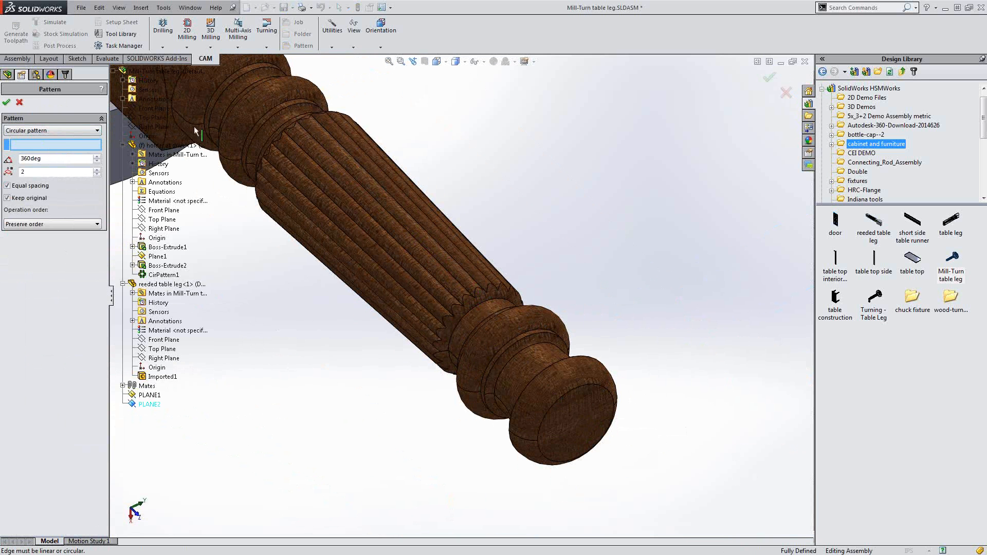
pyautogui.scroll(1, 388, 321)
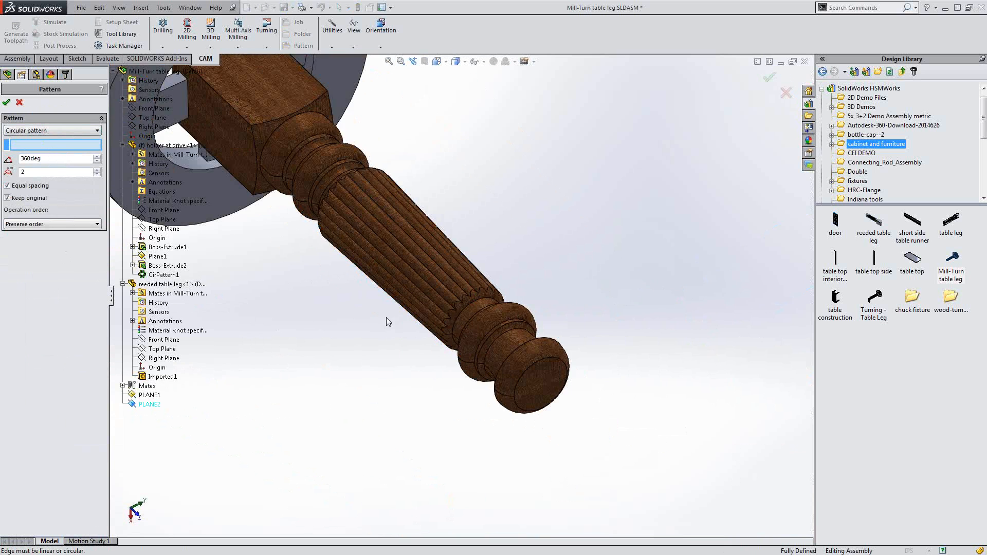
pyautogui.scroll(2, 386, 317)
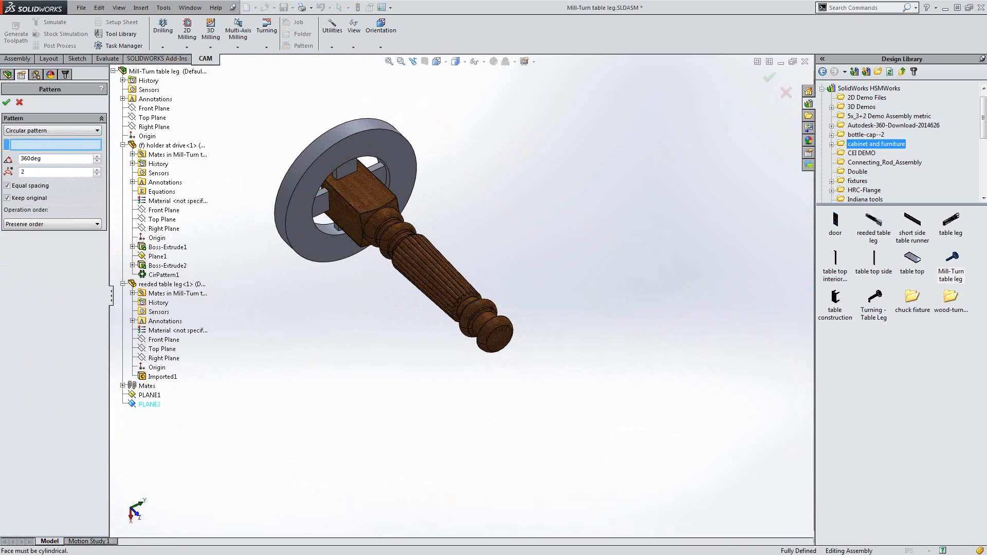
pyautogui.click(20, 102)
# Start a reference axis and try the rounded collar faces between the leg's square block and its reeds as references
pyautogui.click(333, 44)
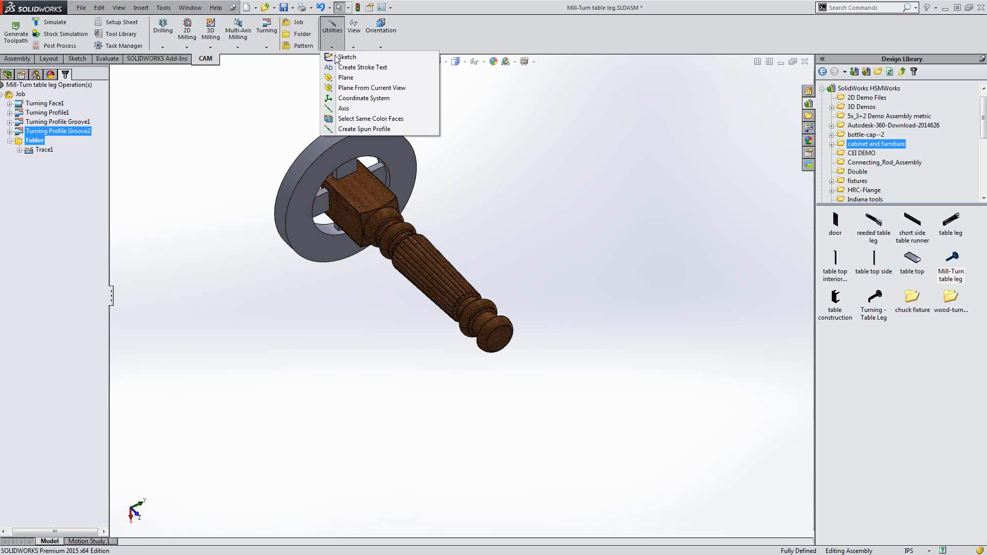
pyautogui.click(343, 108)
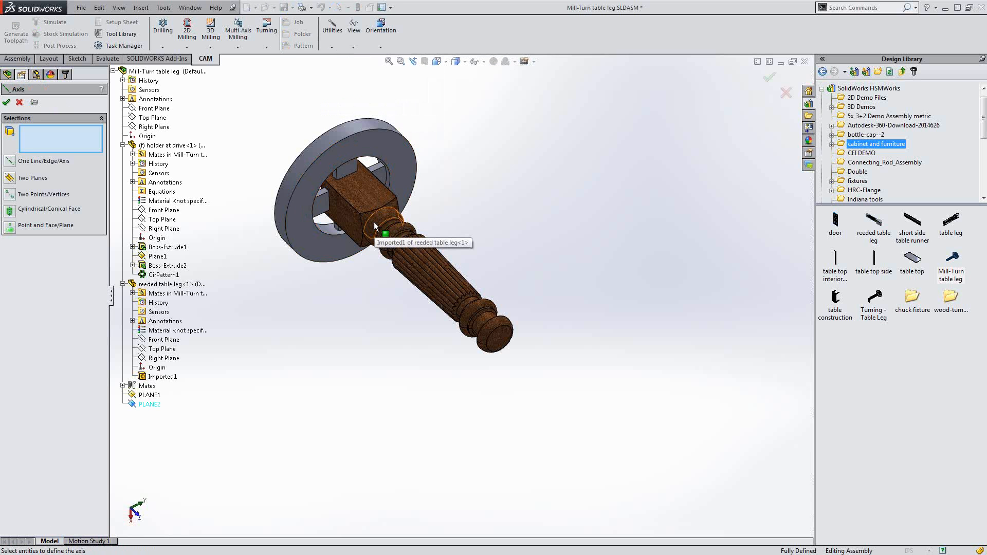
pyautogui.click(375, 227)
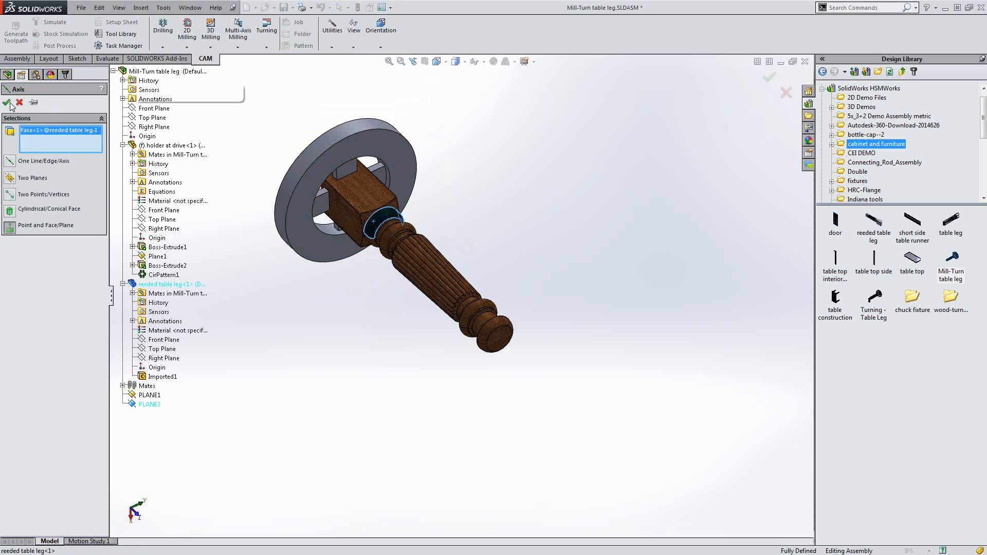
pyautogui.press('Delete')
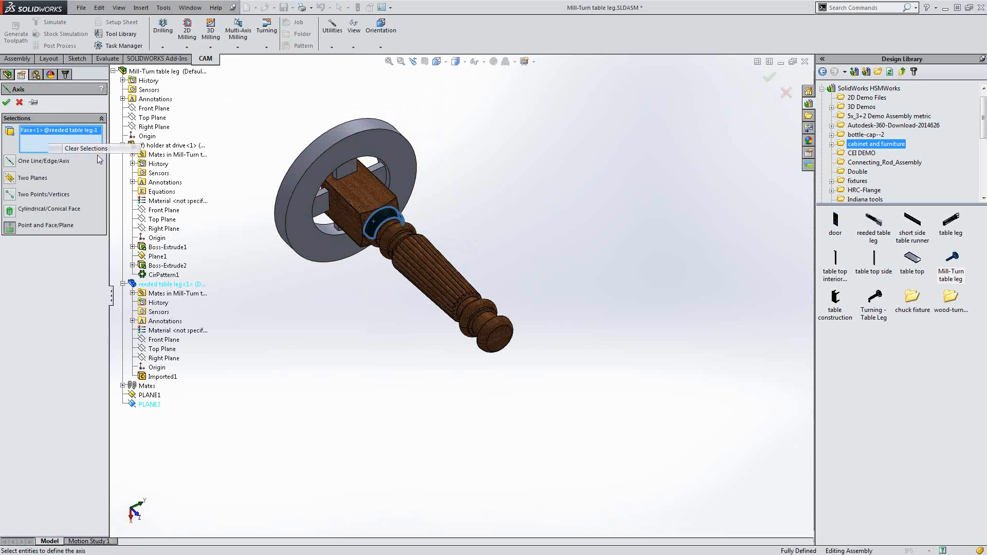
pyautogui.scroll(-5, 412, 240)
pyautogui.scroll(-2, 391, 238)
pyautogui.click(370, 223)
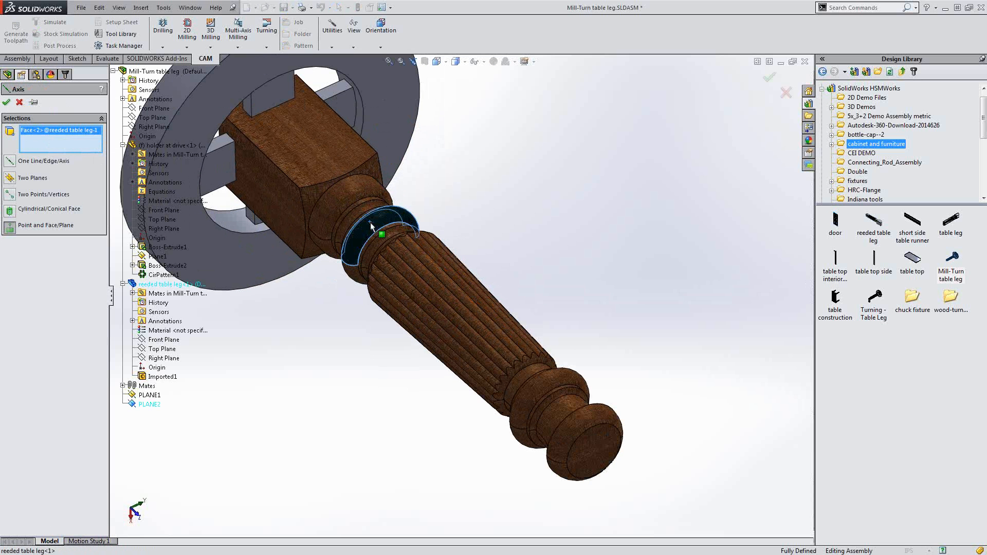
pyautogui.click(7, 103)
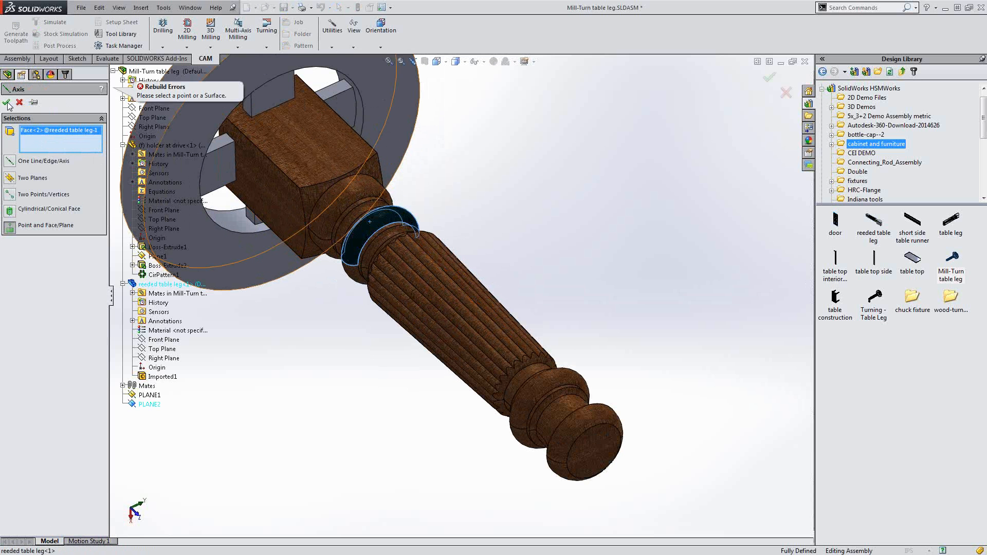
# Clear the axis reference and define the axis from the narrow band between the rounded collar and the reeds
pyautogui.rightClick(52, 137)
pyautogui.click(77, 145)
pyautogui.scroll(-1, 376, 226)
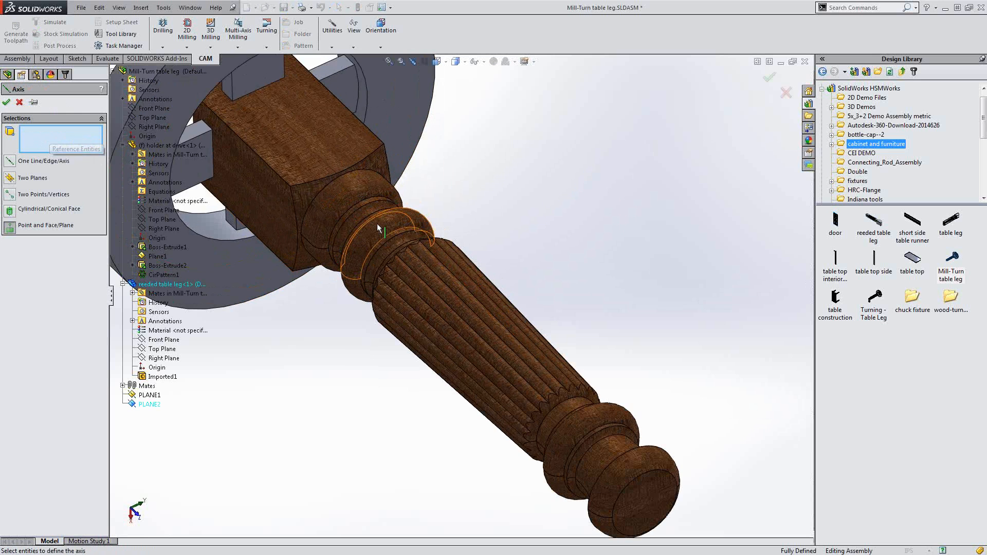
pyautogui.scroll(-1, 378, 228)
pyautogui.scroll(-1, 413, 253)
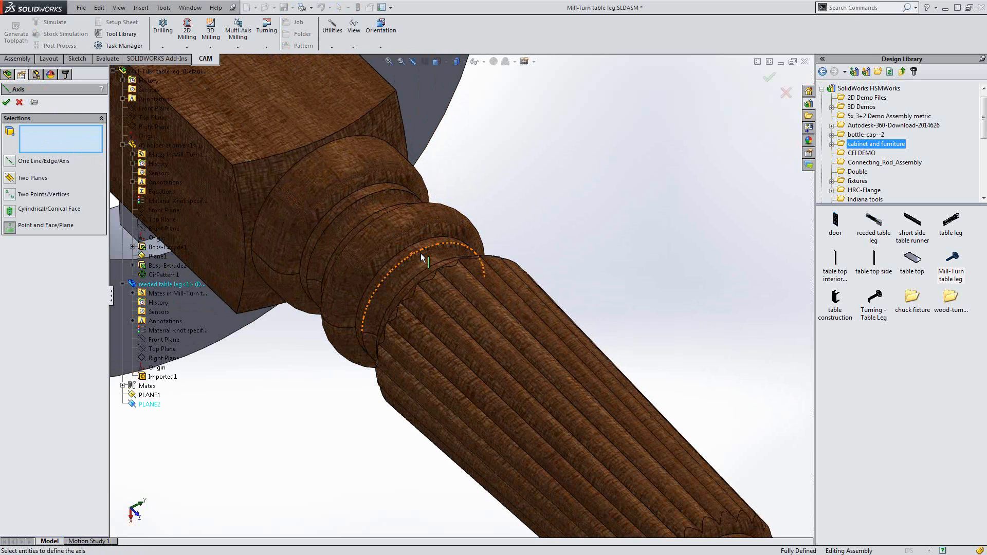
pyautogui.scroll(-1, 421, 253)
pyautogui.click(428, 245)
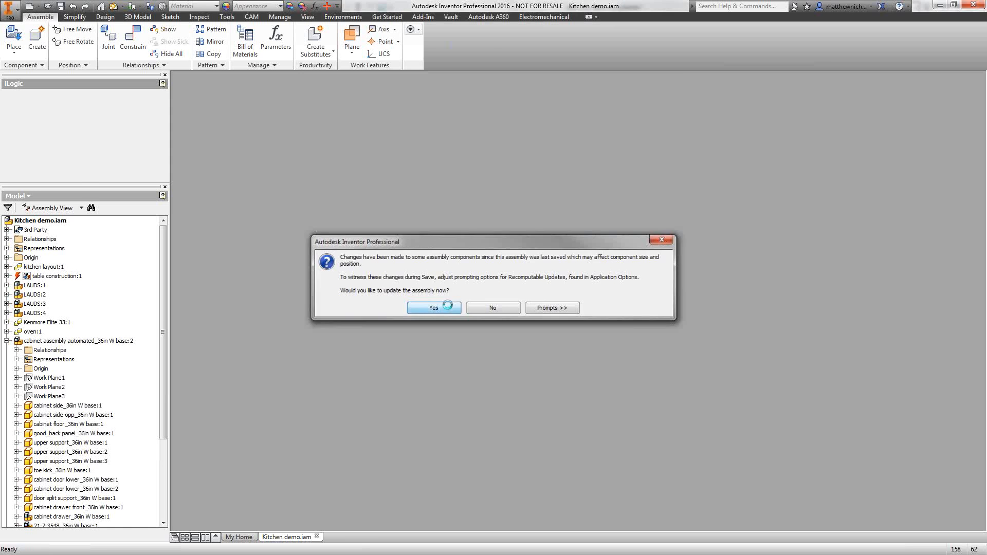
# Switch to Inventor and agree to update the Kitchen demo assembly
pyautogui.click(434, 307)
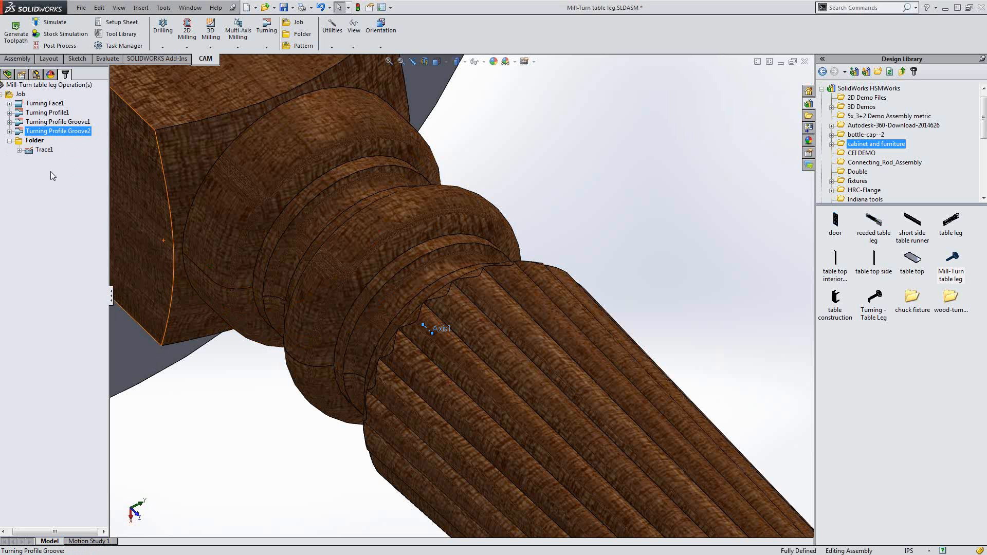
pyautogui.click(44, 149)
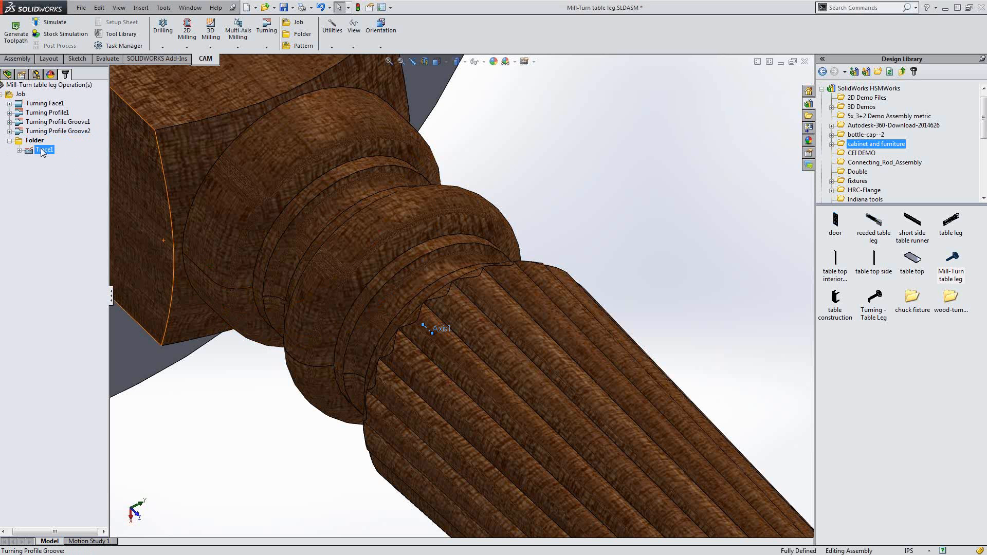
pyautogui.rightClick(39, 144)
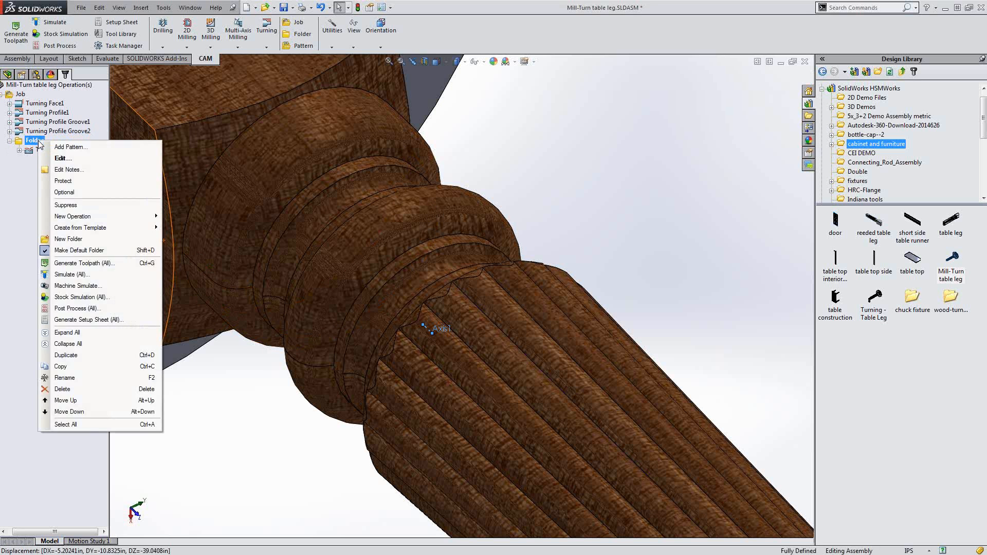
pyautogui.click(60, 158)
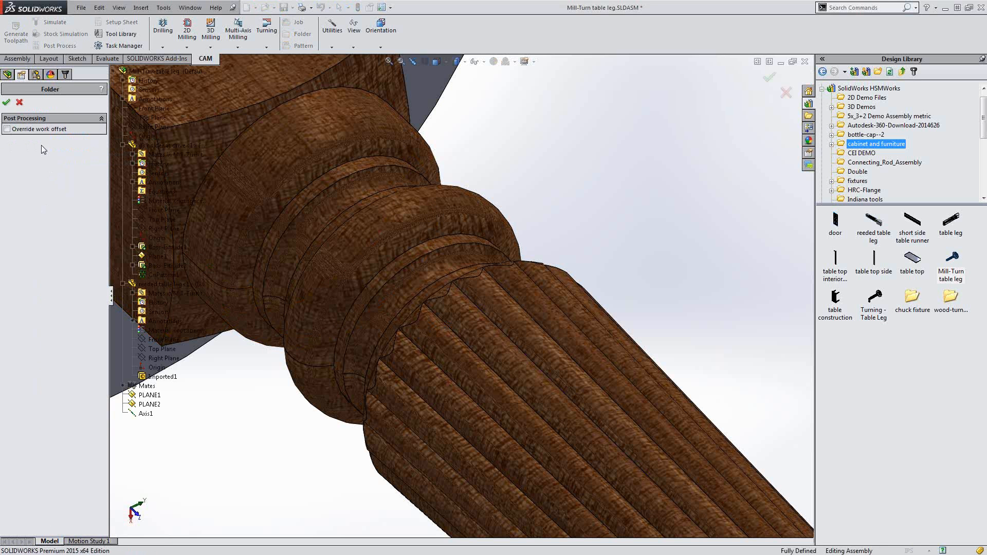
pyautogui.click(8, 103)
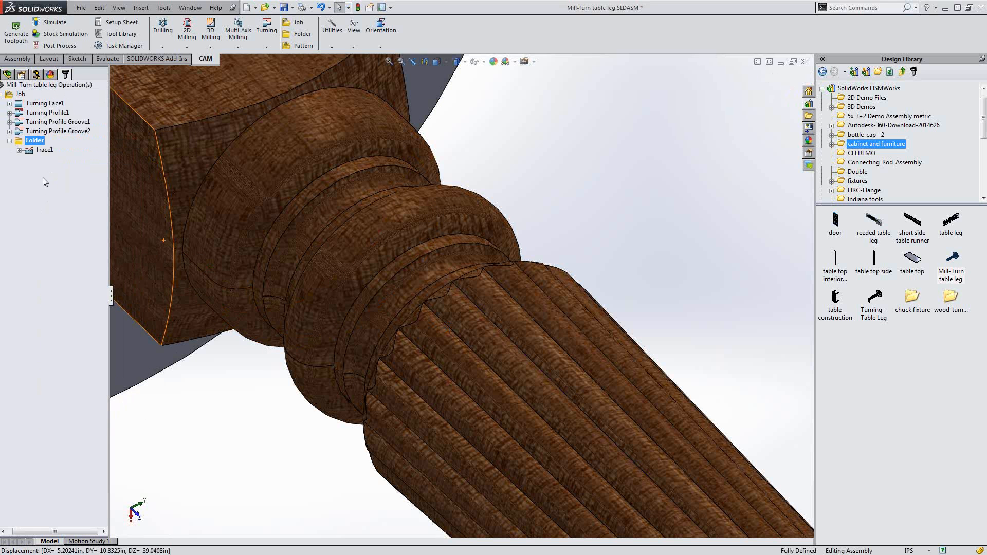
# Add a circular pattern to the trace's folder around Axis1, with 22 equally spaced instances over 360 degrees
pyautogui.rightClick(39, 143)
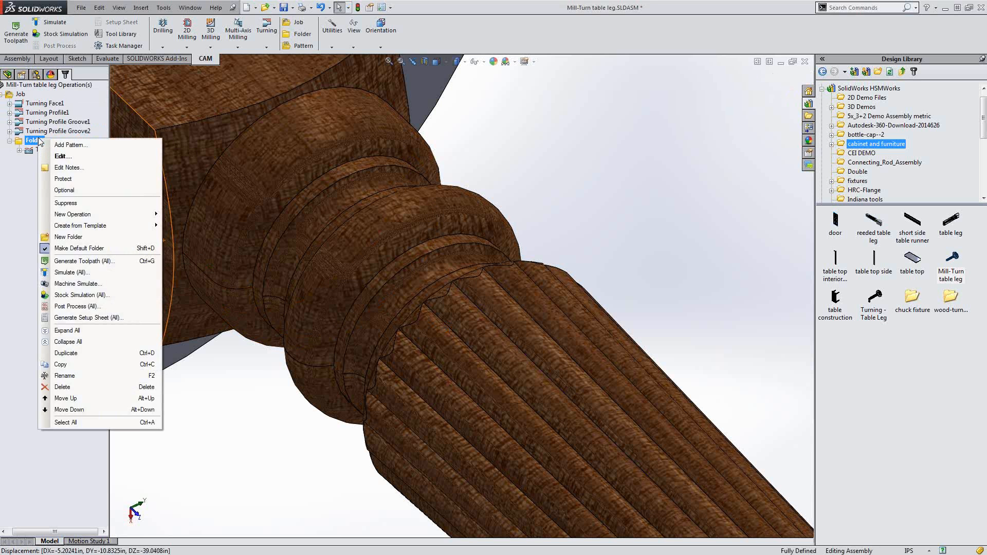
pyautogui.click(75, 146)
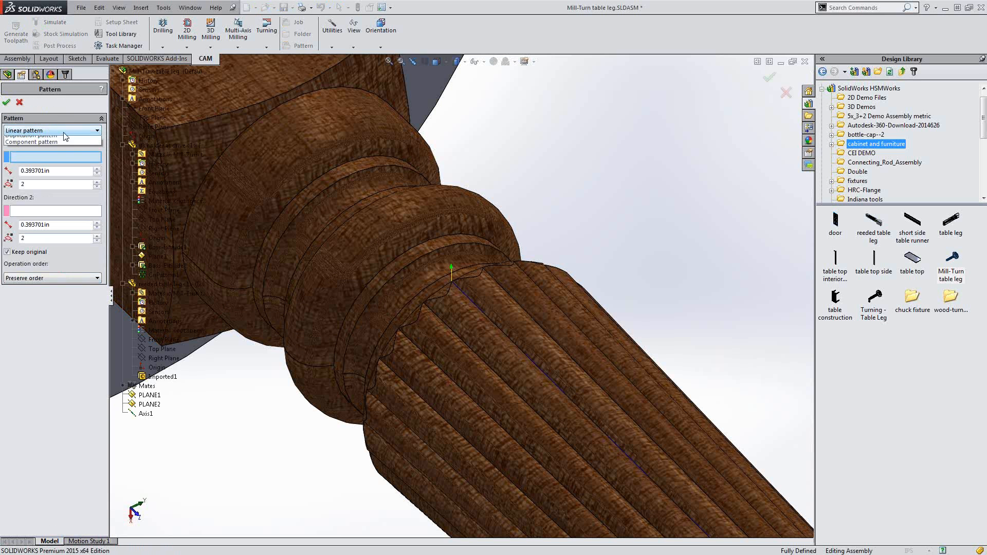
pyautogui.click(52, 131)
pyautogui.click(51, 148)
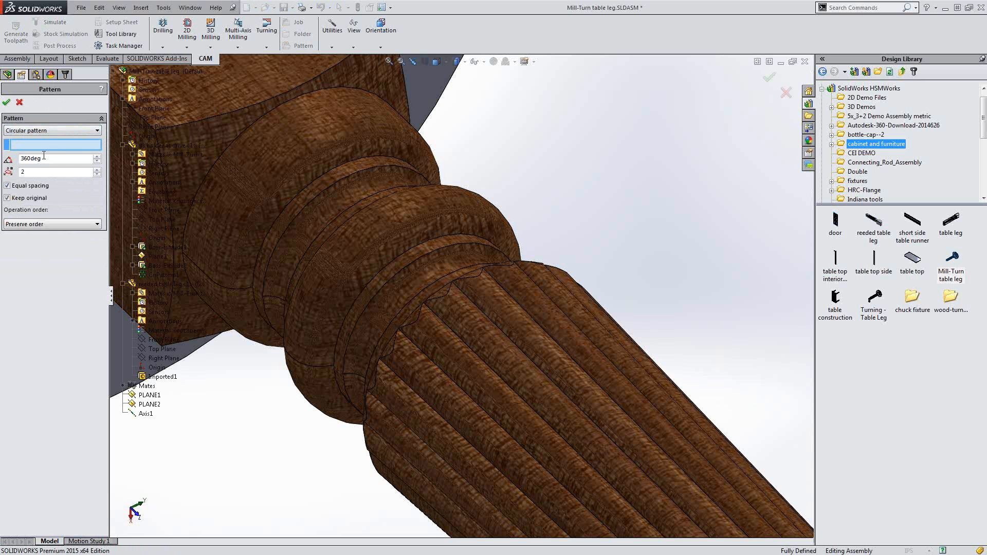
pyautogui.click(151, 414)
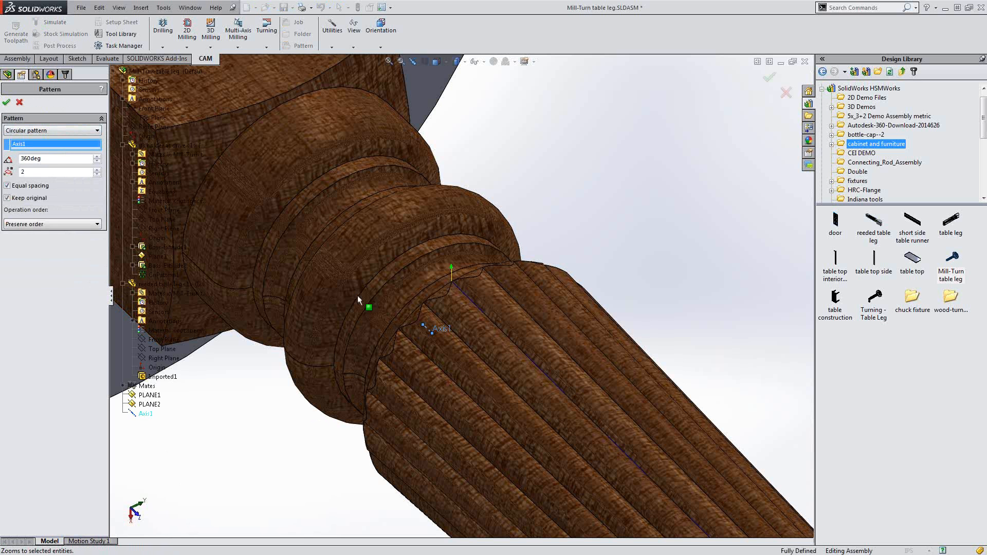
pyautogui.scroll(2, 432, 216)
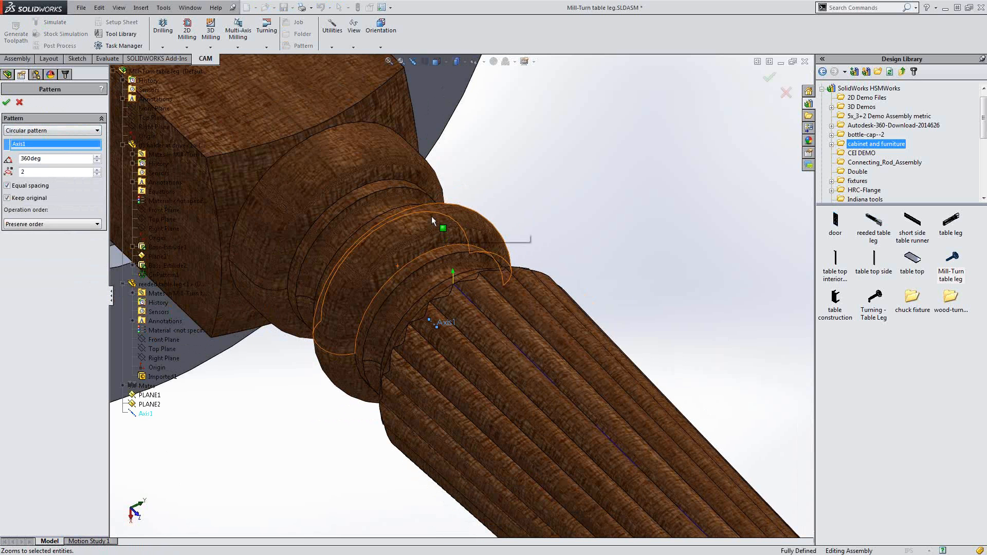
pyautogui.press('Tab')
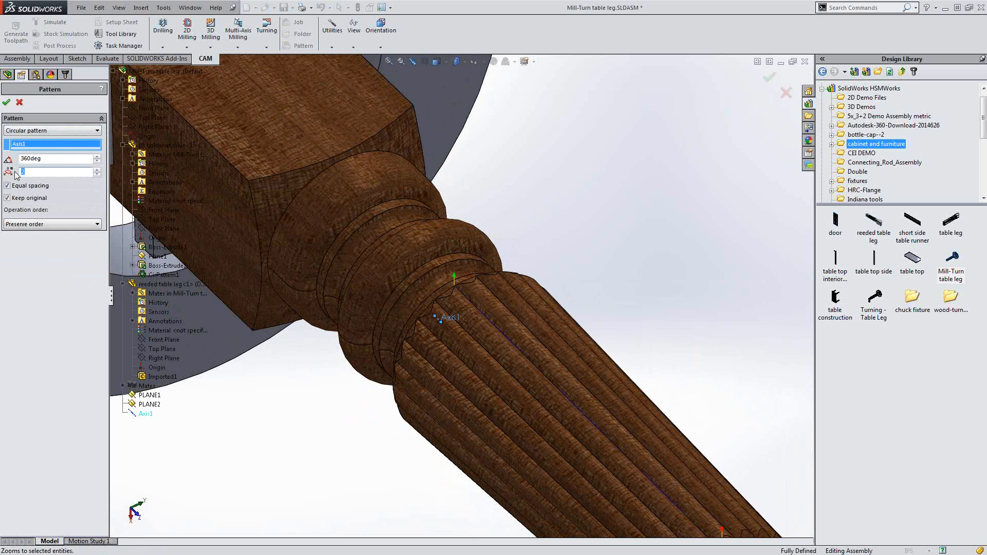
pyautogui.write('22')
pyautogui.click(7, 101)
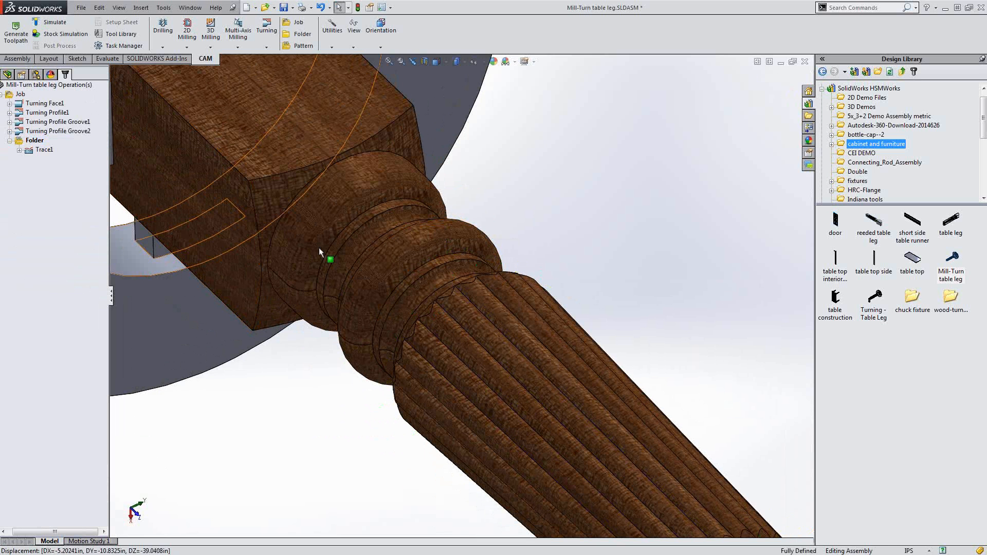
pyautogui.moveTo(493, 270); pyautogui.dragTo(487, 254, button='middle')
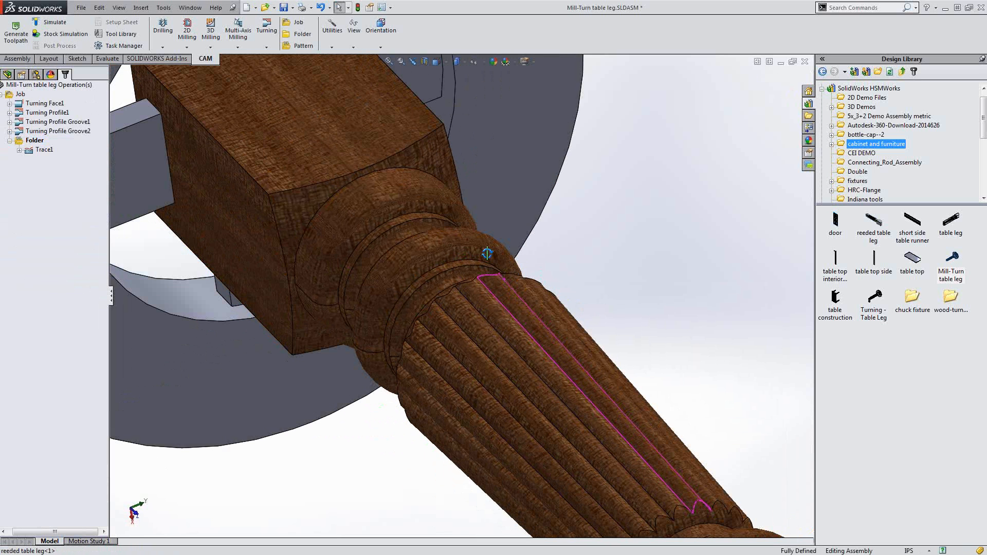
pyautogui.scroll(6, 487, 253)
pyautogui.scroll(-4, 662, 394)
pyautogui.scroll(-2, 449, 202)
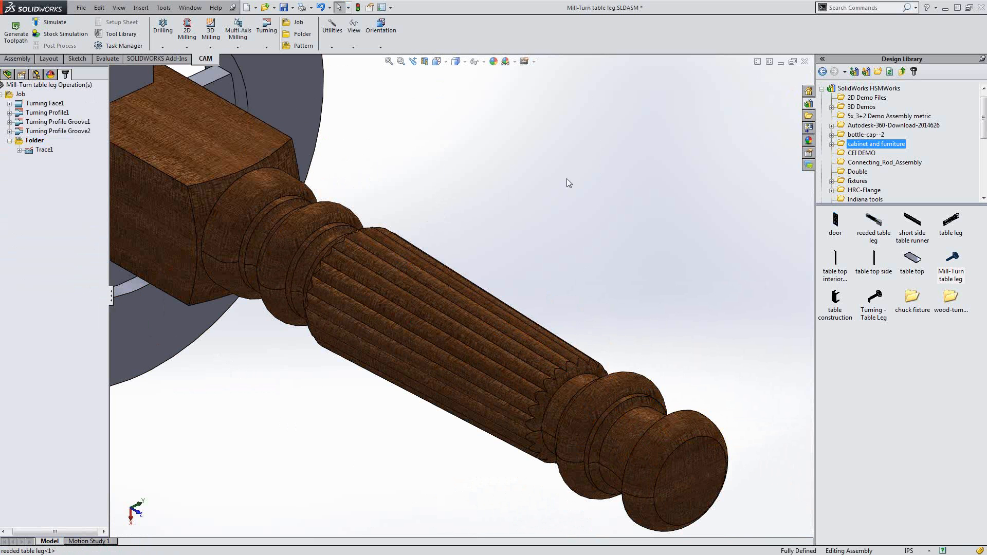
pyautogui.scroll(1, 564, 181)
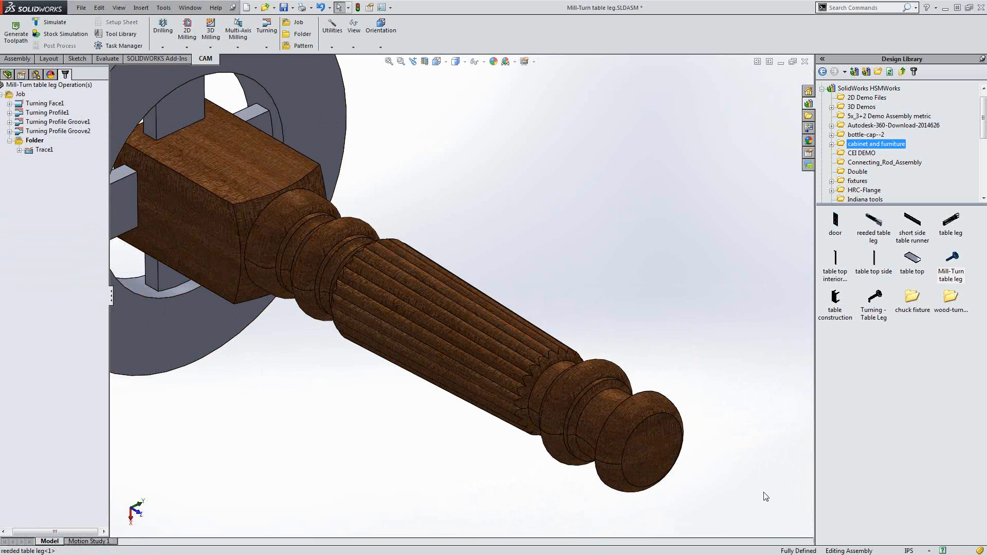
# Save and close the table leg assembly, and switch to the Kitchen demo assembly in Inventor
pyautogui.click(284, 7)
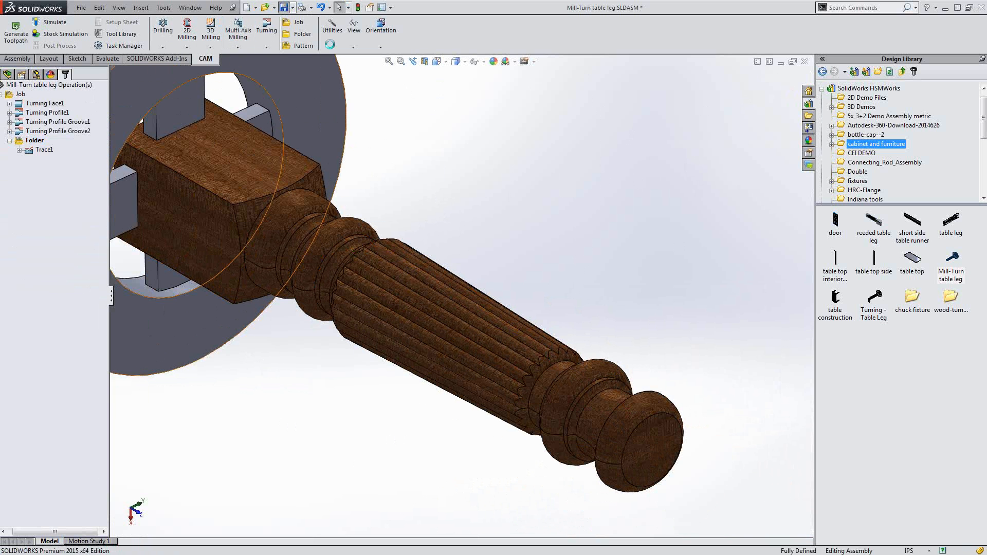
pyautogui.click(805, 61)
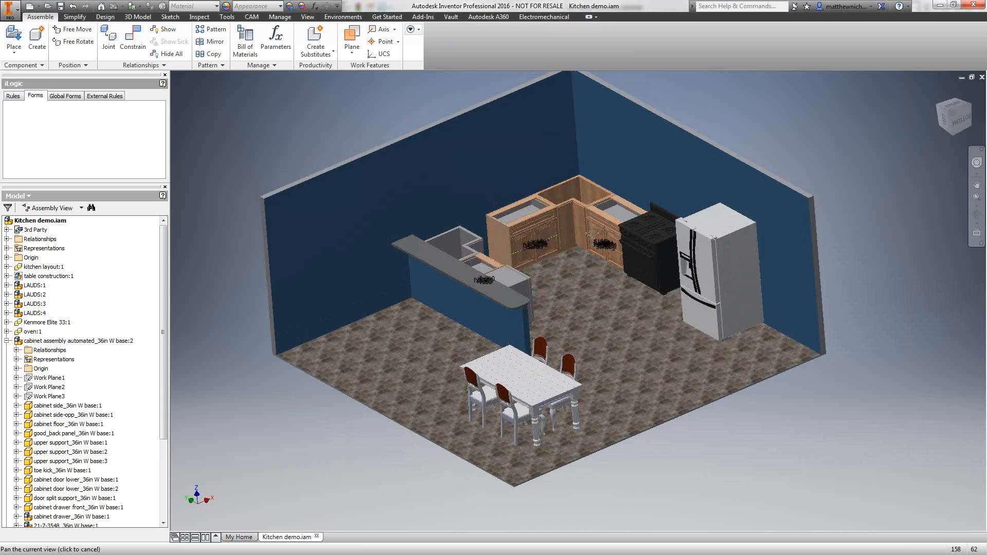
pyautogui.moveTo(591, 233); pyautogui.dragTo(591, 235, button='middle')
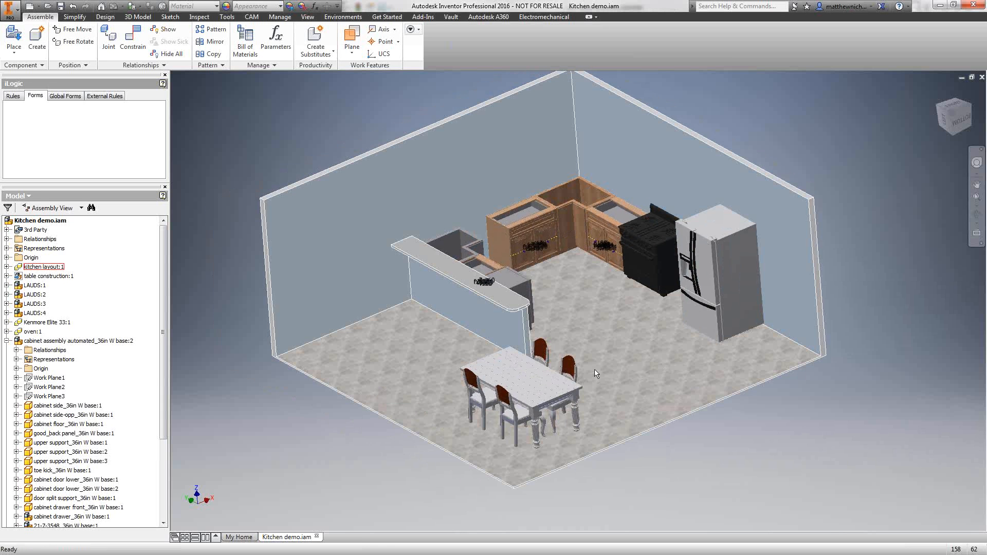
# Open the linked cabinet assembly automated.iam from the Kitchen demo's 3rd Party items for editing and bring up its Cabinet Design form
pyautogui.keyDown('shift'); pyautogui.moveTo(597, 374); pyautogui.dragTo(577, 371, button='middle'); pyautogui.keyUp('shift')
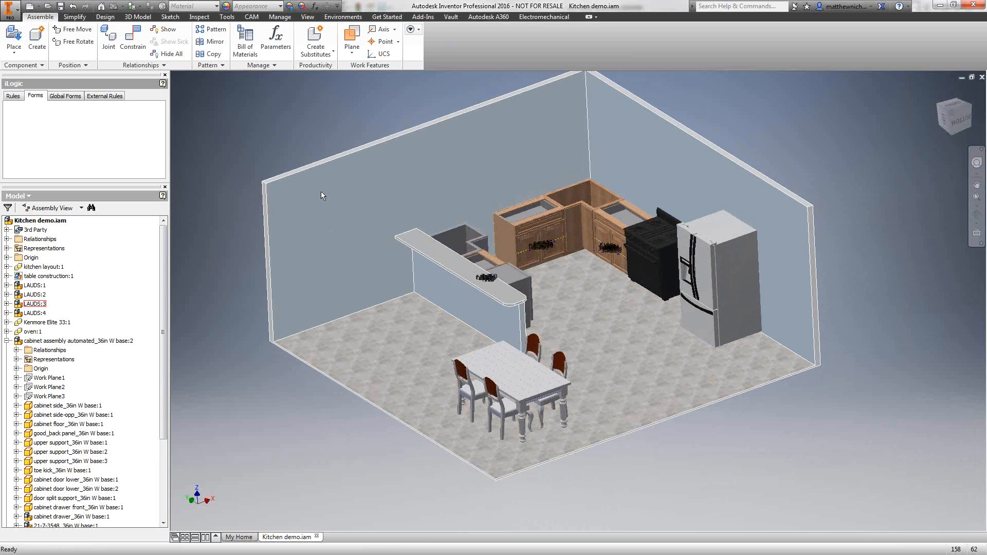
pyautogui.click(6, 230)
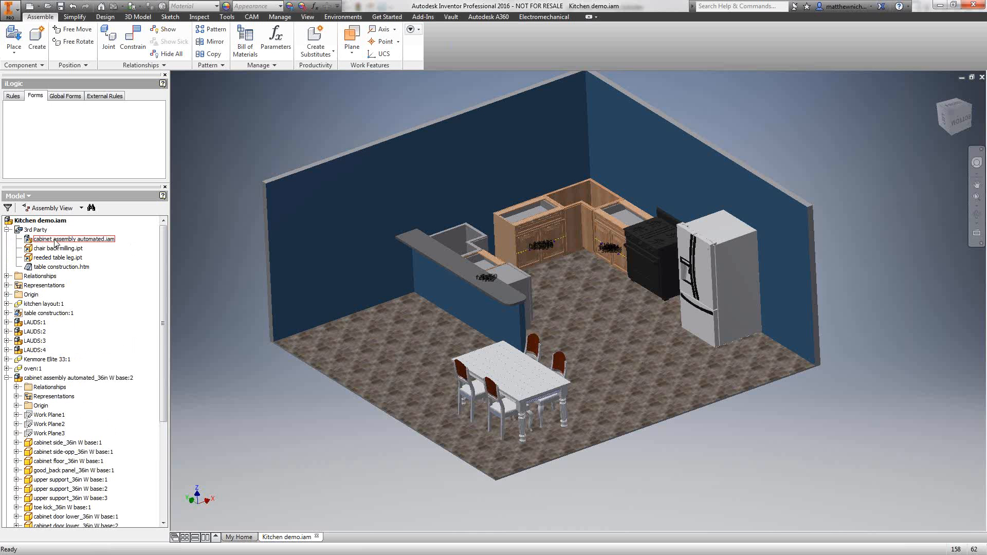
pyautogui.rightClick(55, 239)
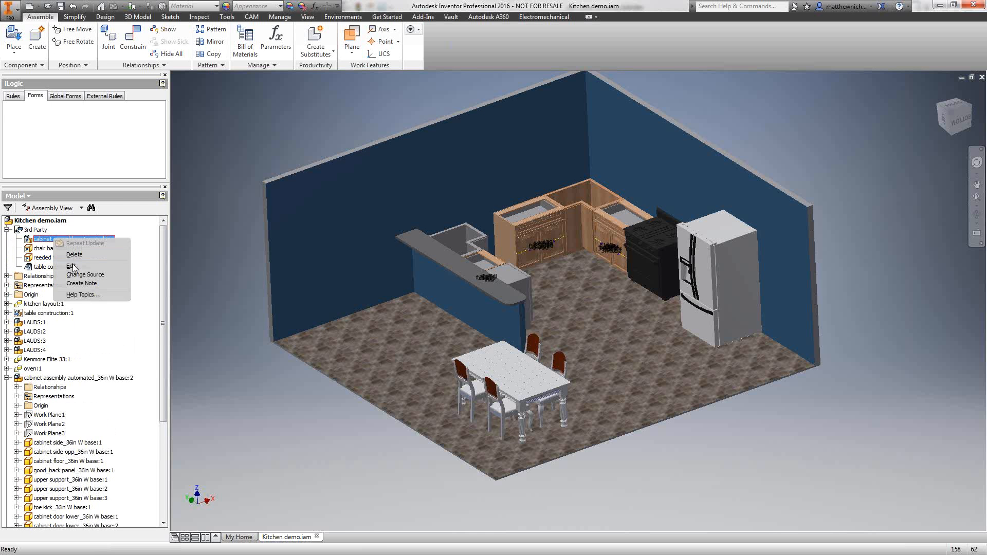
pyautogui.click(72, 268)
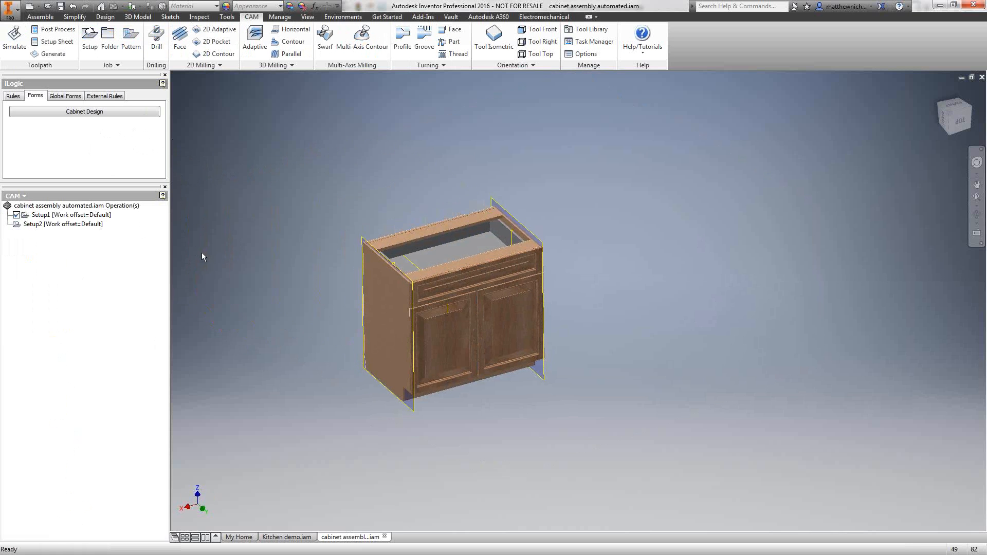
pyautogui.click(106, 113)
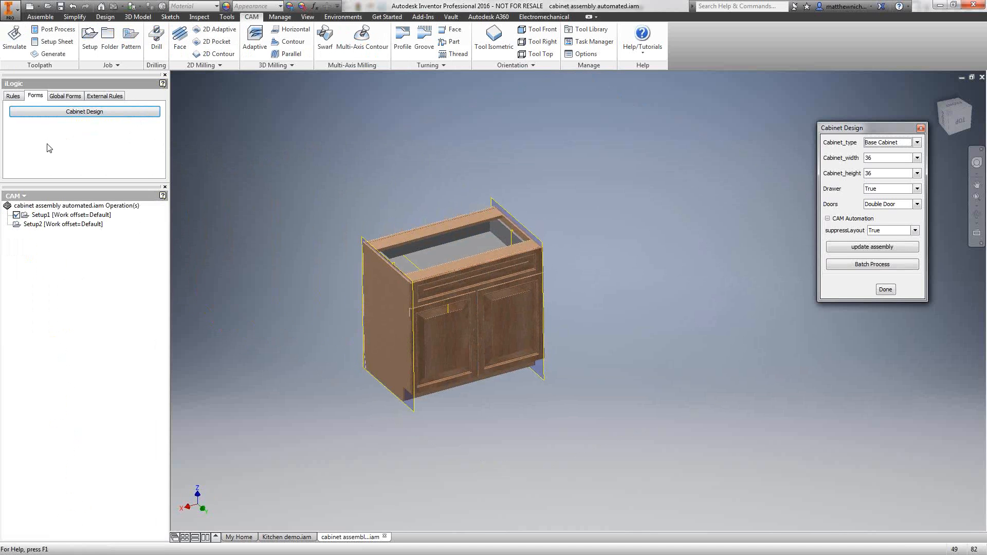
pyautogui.click(576, 212)
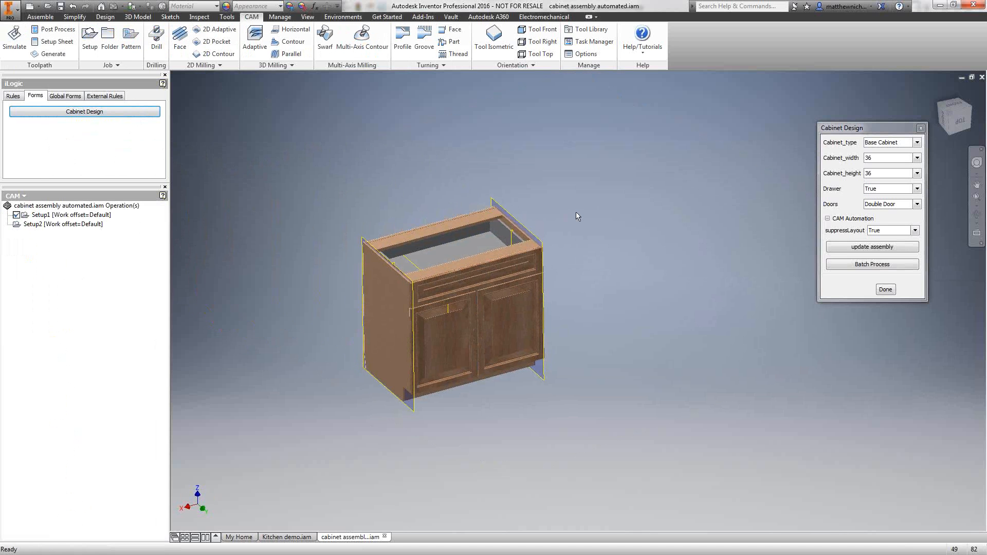
# Review the available cabinet widths and heights, and set the cabinet width to 30
pyautogui.click(890, 159)
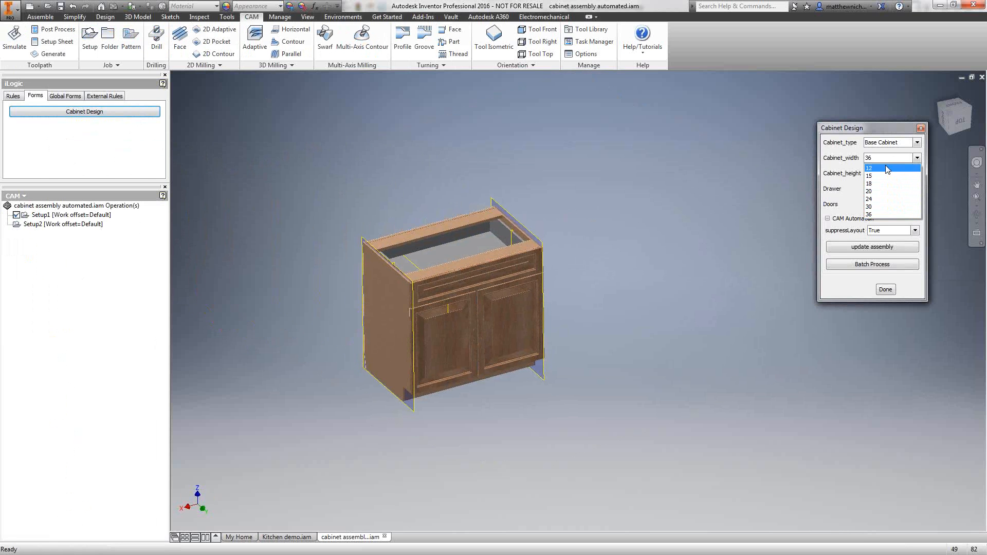
pyautogui.click(889, 158)
pyautogui.click(889, 180)
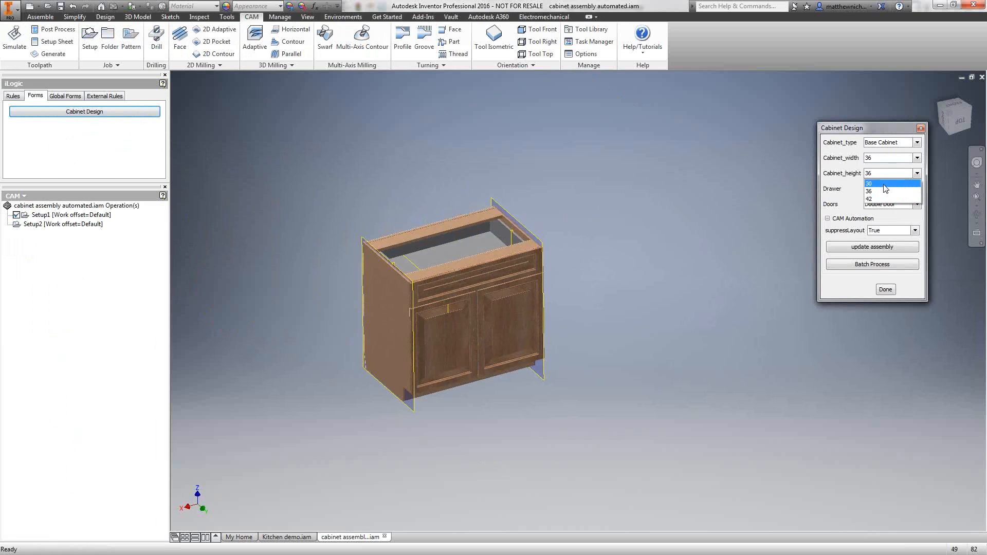
pyautogui.click(869, 176)
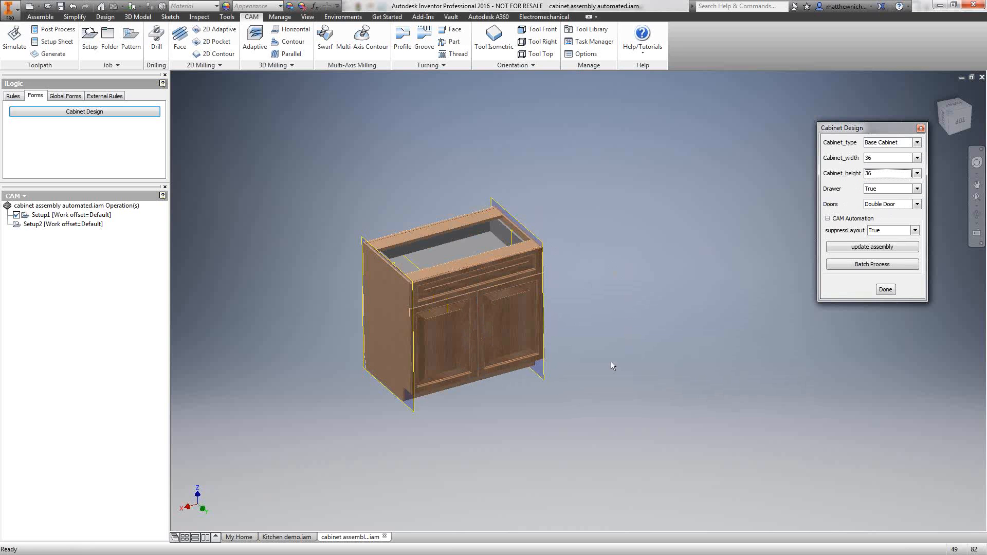
pyautogui.click(906, 159)
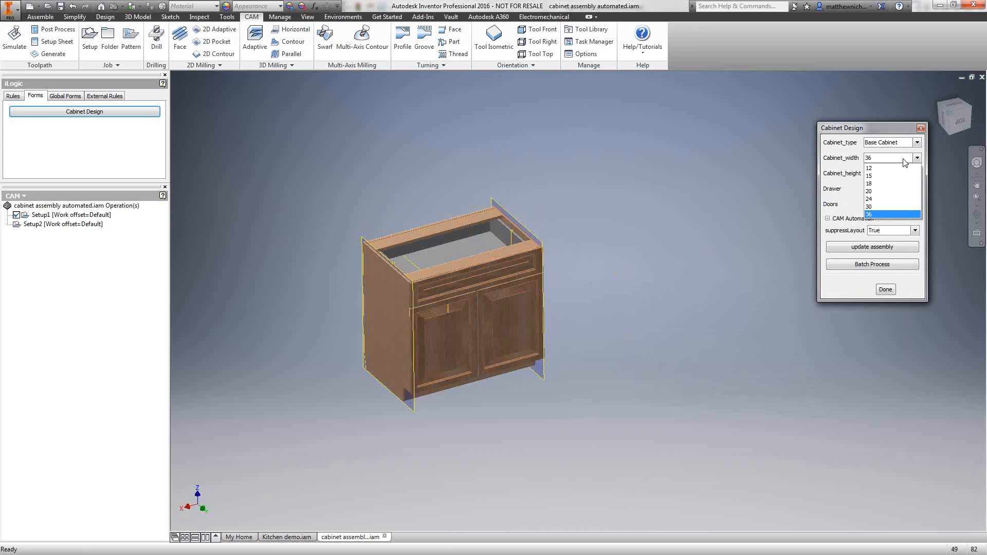
pyautogui.click(888, 207)
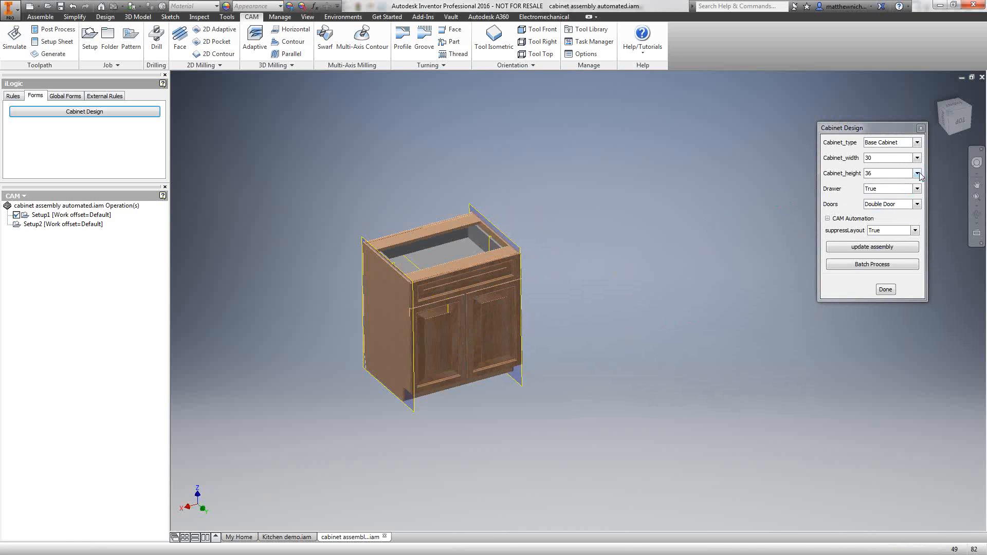
# Look through the cabinet height and drawer choices, and set the doors to Single Door
pyautogui.click(918, 174)
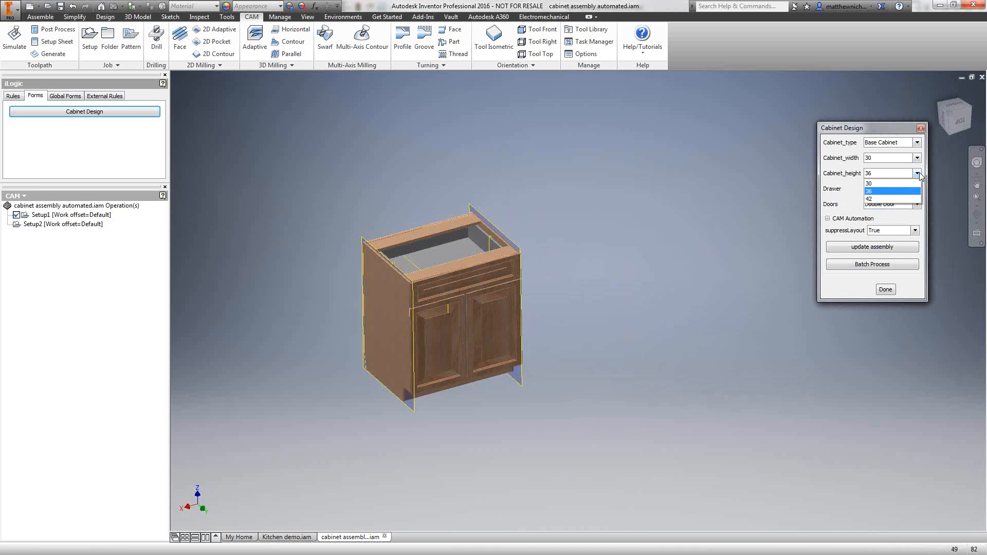
pyautogui.click(918, 174)
pyautogui.click(918, 189)
pyautogui.click(918, 191)
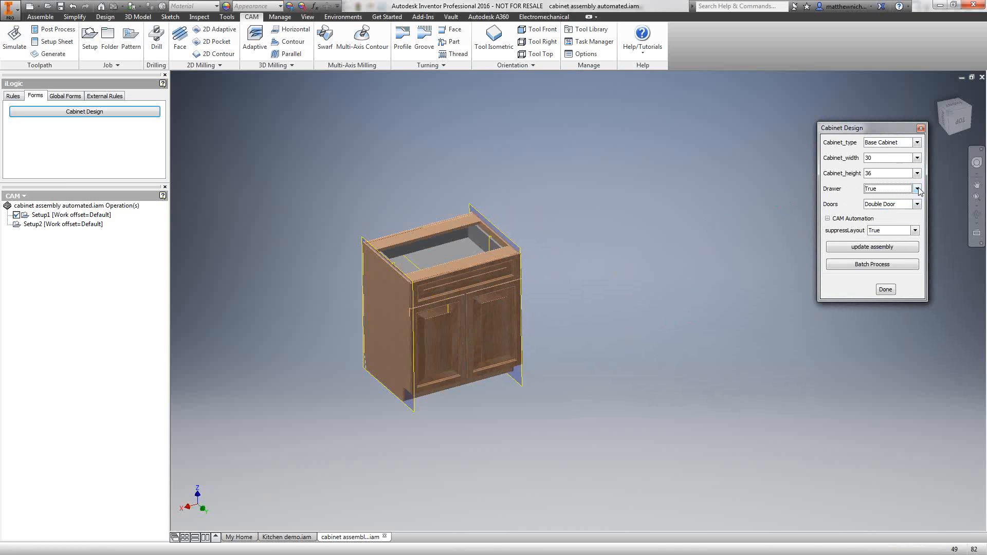
pyautogui.click(917, 204)
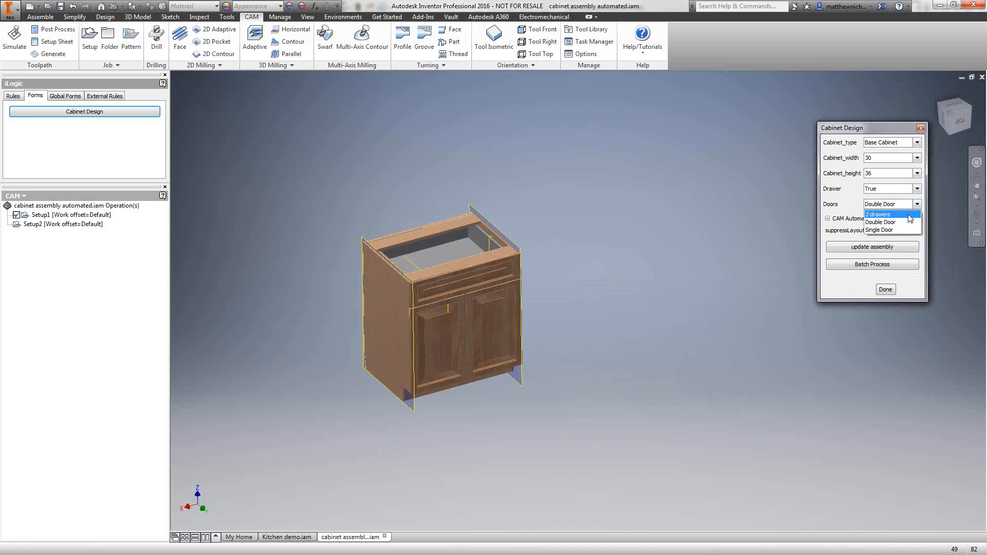
pyautogui.click(883, 230)
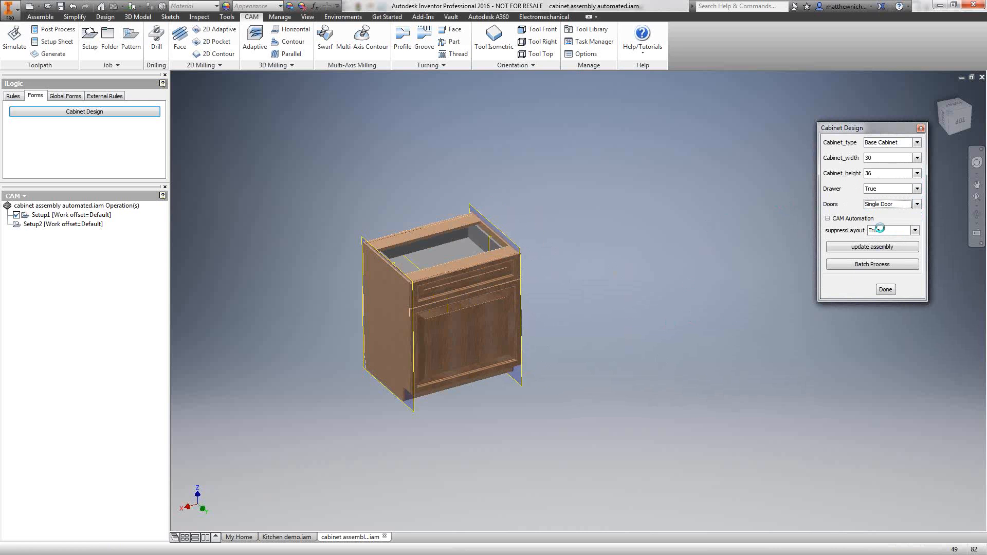
pyautogui.click(227, 16)
pyautogui.click(328, 41)
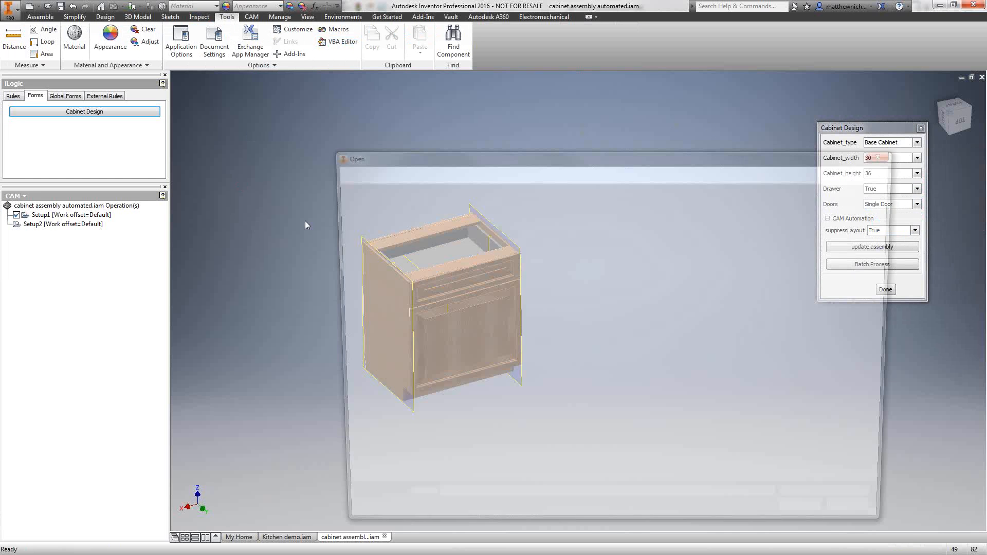
pyautogui.press('Escape')
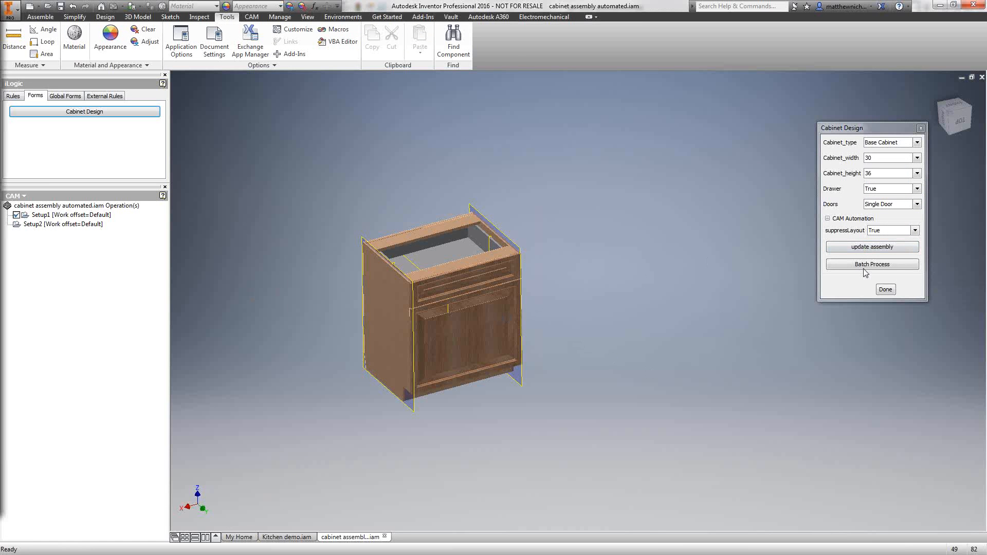
# Set suppressLayout to False to lay out the cabinet's flat parts beside the assembled cabinet
pyautogui.click(892, 232)
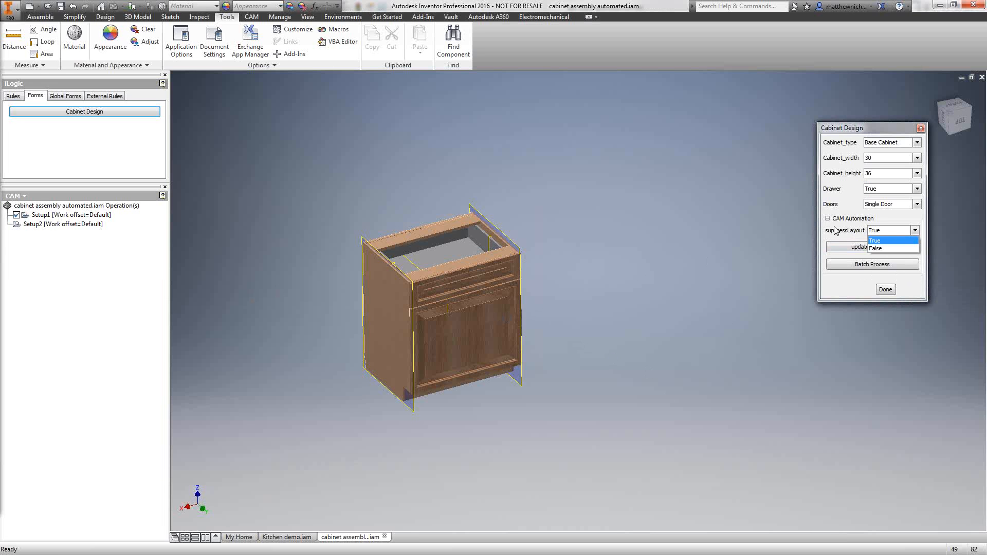
pyautogui.click(877, 241)
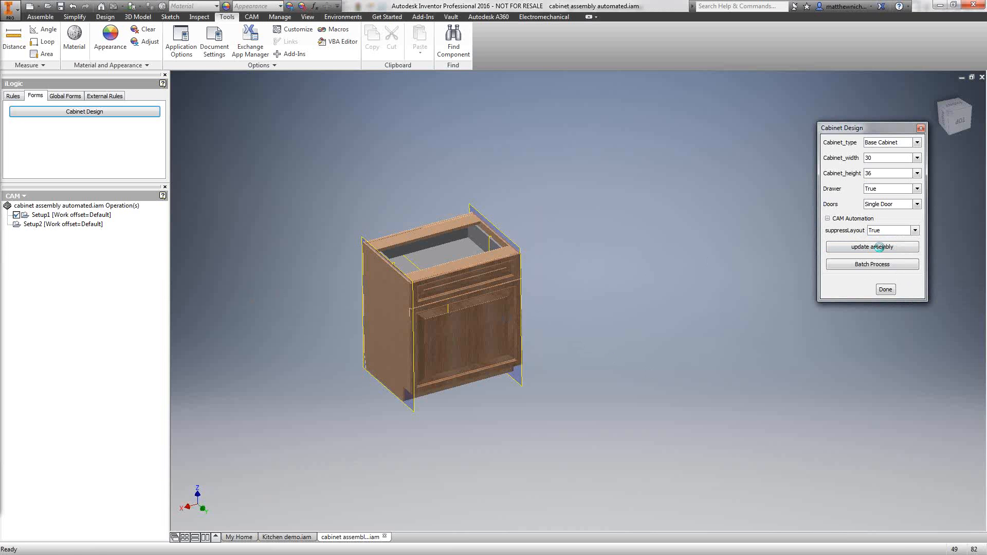
pyautogui.moveTo(708, 241); pyautogui.dragTo(551, 214, button='middle')
pyautogui.click(917, 230)
pyautogui.click(905, 240)
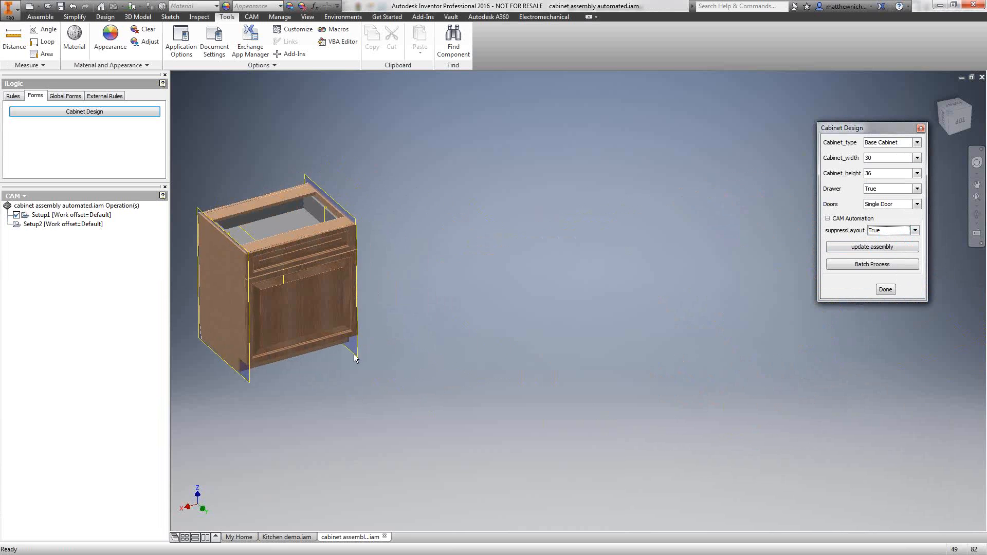
pyautogui.click(915, 230)
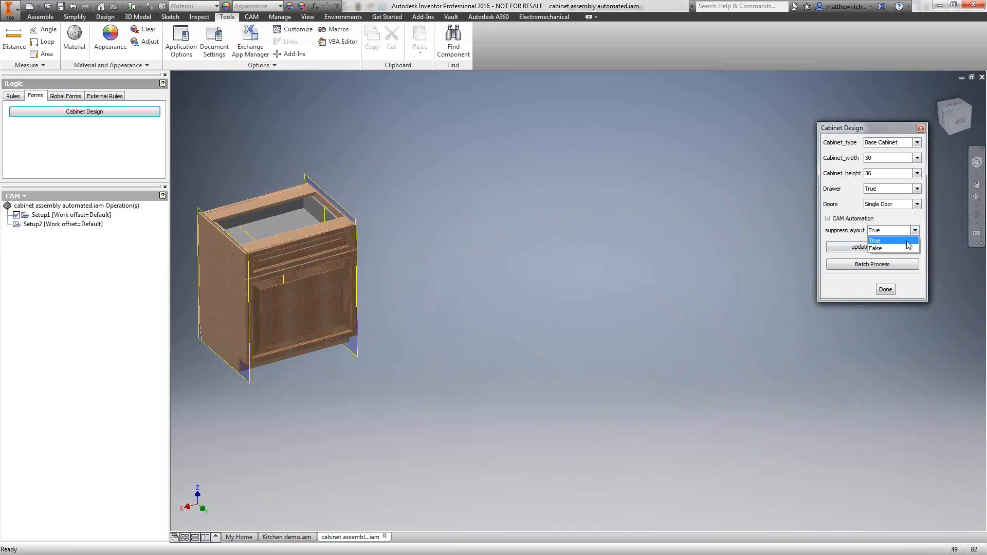
pyautogui.click(906, 248)
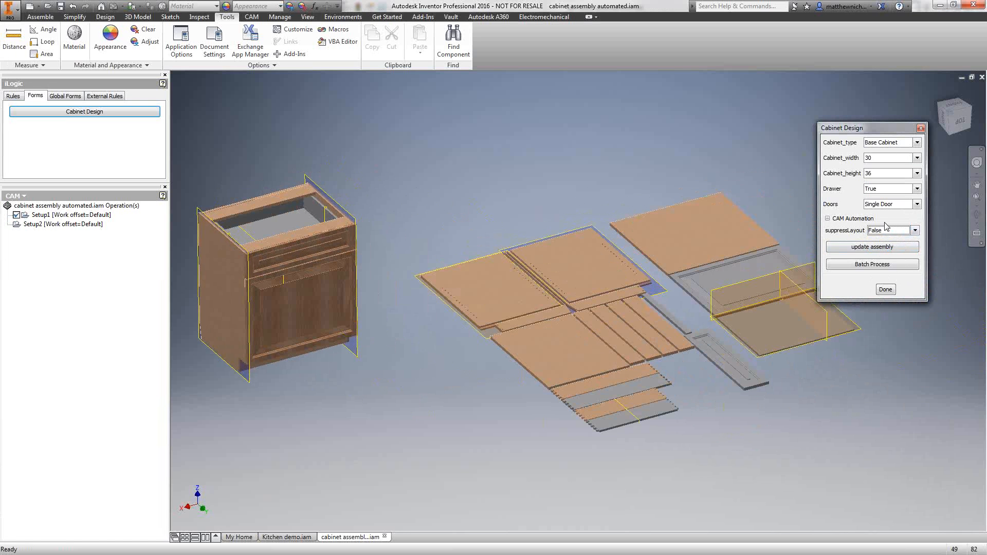
# Set the doors to Double Door and the cabinet width to 36, with the flat part layout shown
pyautogui.click(903, 206)
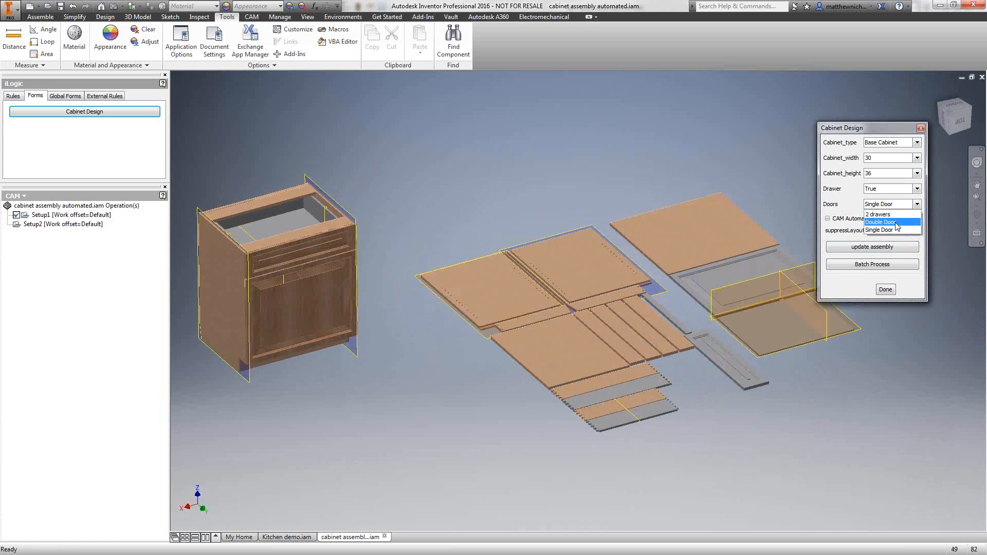
pyautogui.click(895, 224)
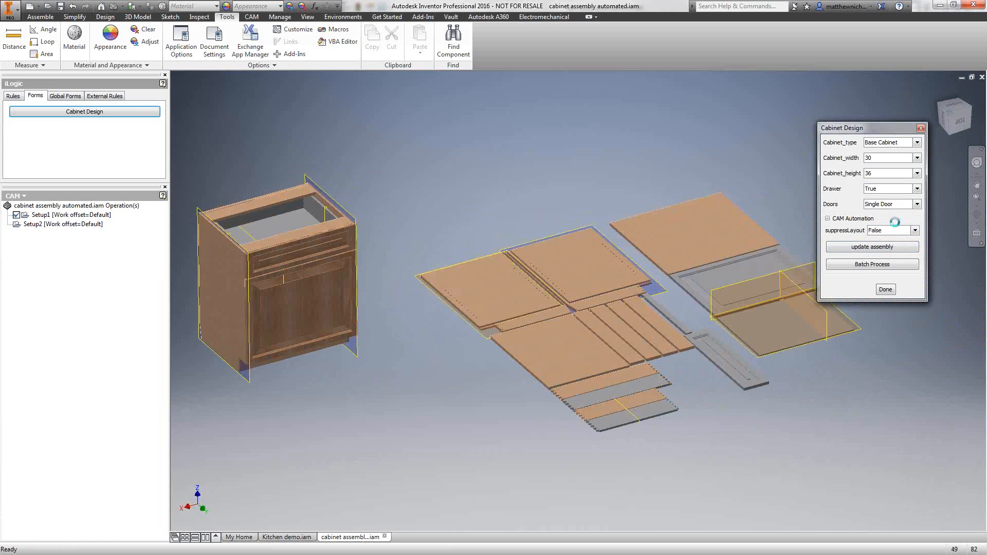
pyautogui.click(904, 175)
pyautogui.click(905, 157)
pyautogui.click(904, 157)
pyautogui.click(906, 160)
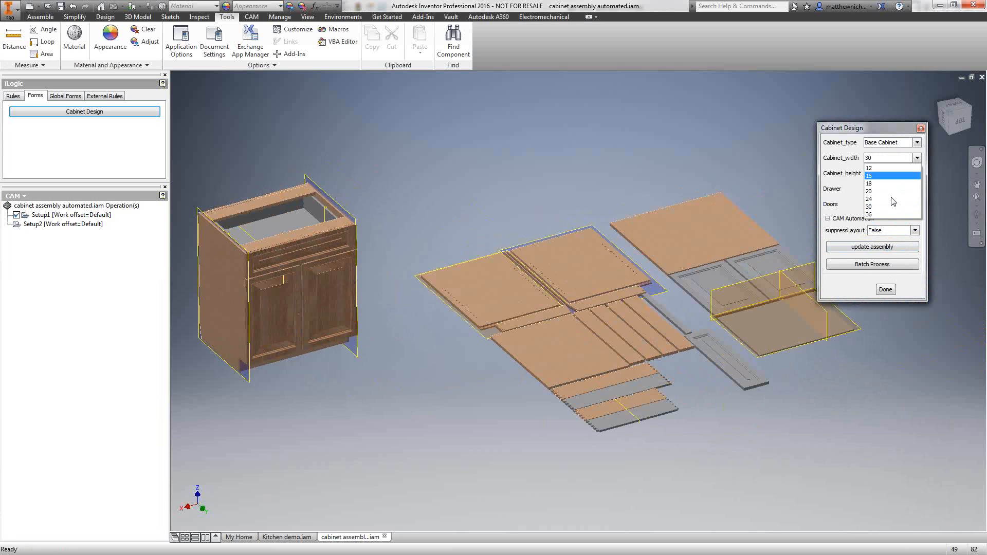
pyautogui.click(881, 220)
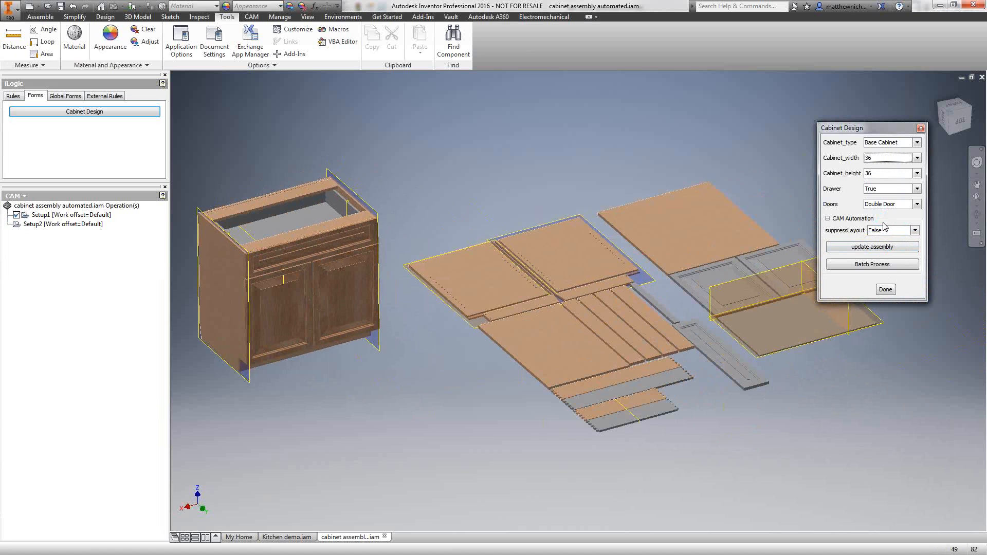
# Set the cabinet width to 24, try the 2 drawers option, and return the doors to Double Door
pyautogui.click(890, 159)
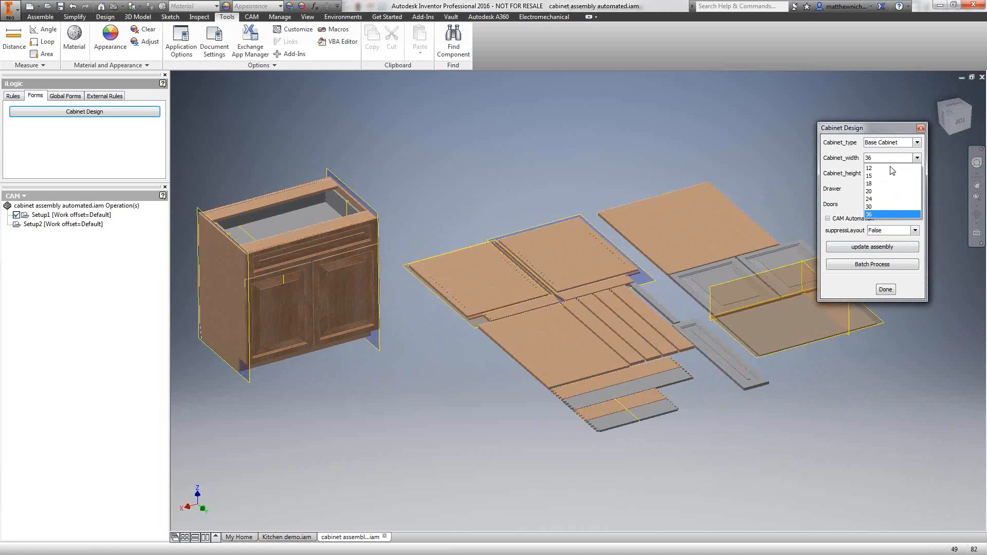
pyautogui.click(882, 198)
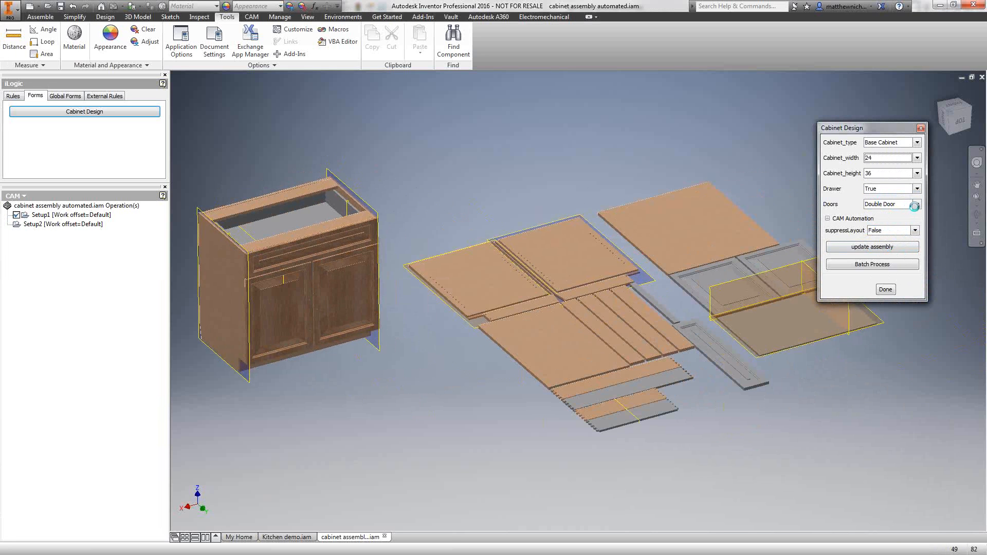
pyautogui.click(917, 204)
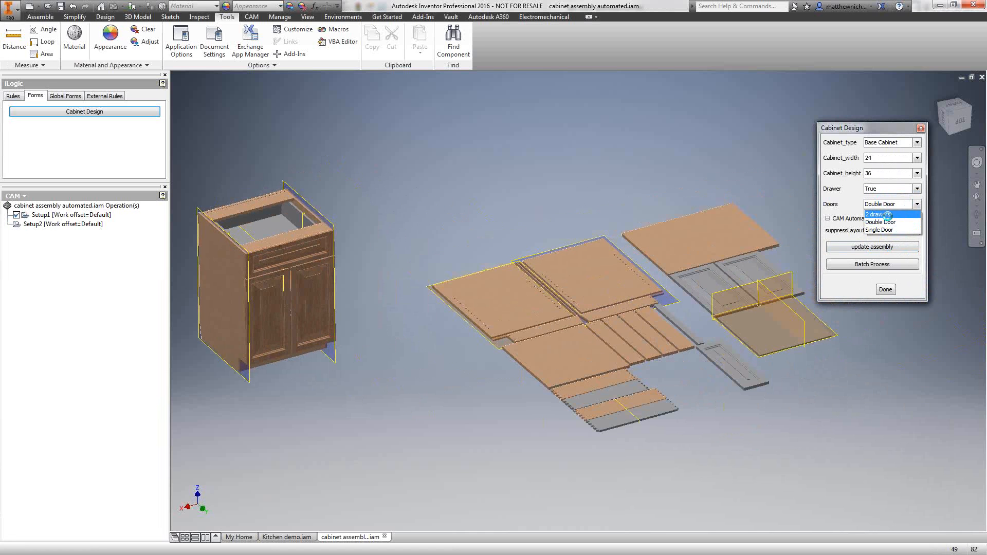
pyautogui.click(887, 218)
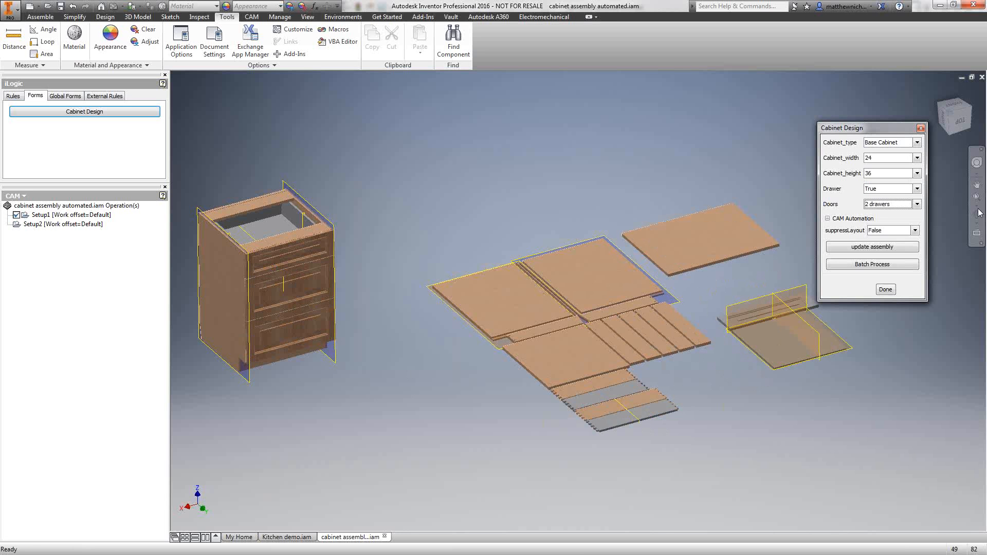
pyautogui.click(917, 204)
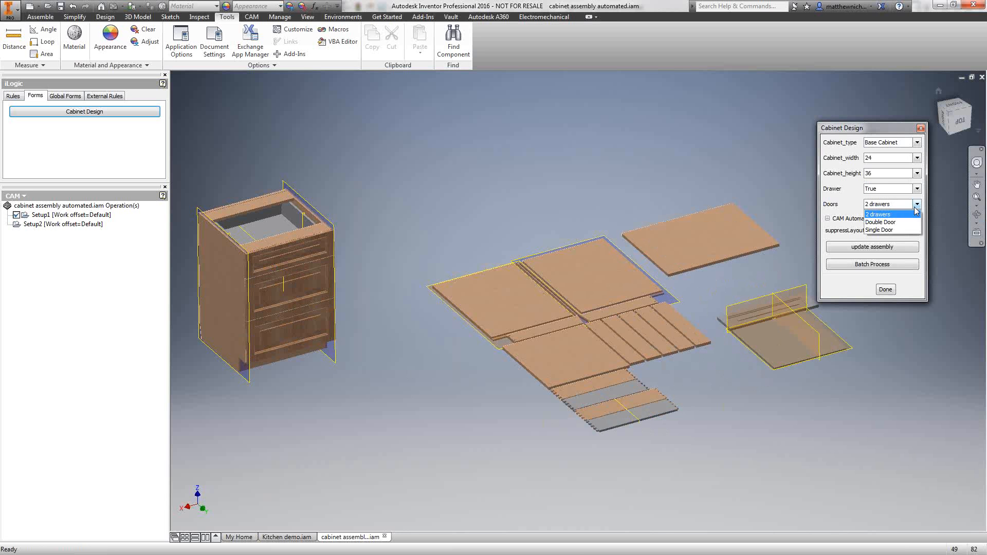
pyautogui.click(879, 223)
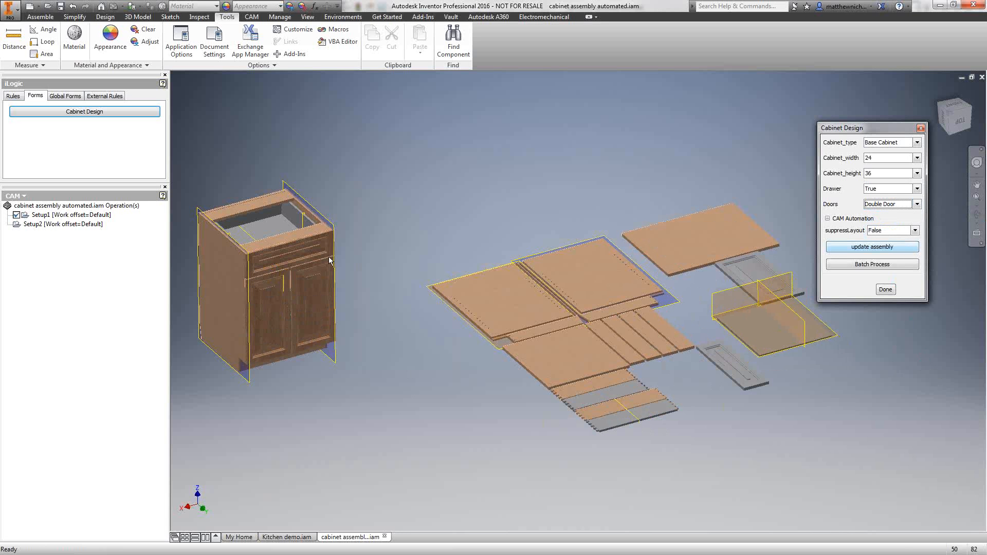
# Inspect the stock and work origins of the CAM setups Setup1 and Setup2 on the flat layout
pyautogui.click(50, 216)
pyautogui.click(47, 225)
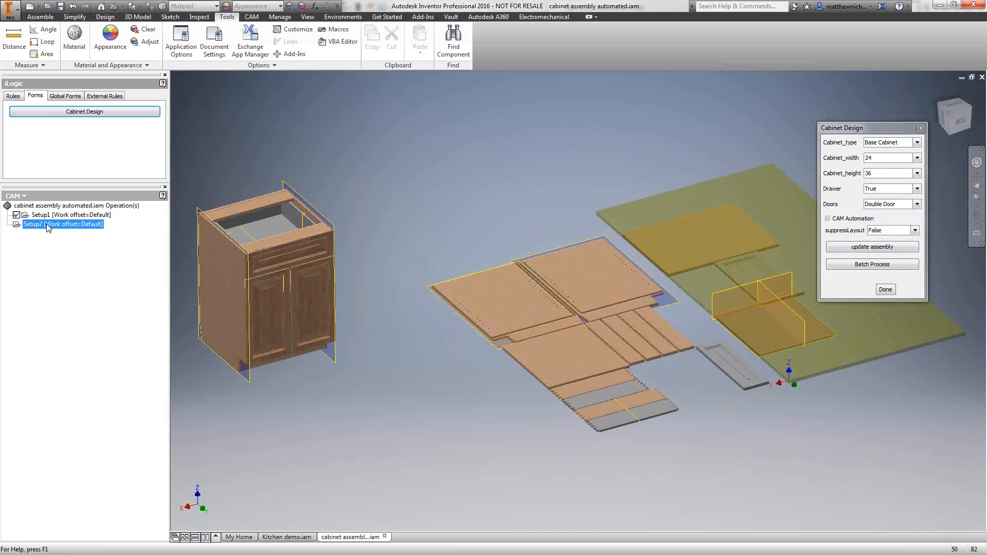
pyautogui.click(41, 298)
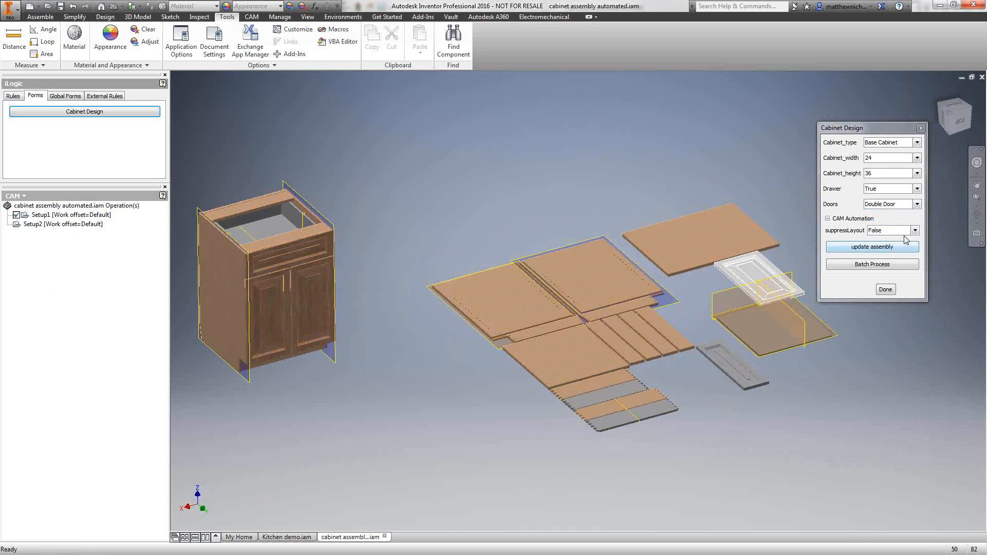
# Update the assembly and batch-regenerate Setup1 and Setup2 from the Cabinet Design form, closing the batch post-process window
pyautogui.click(901, 245)
pyautogui.click(897, 264)
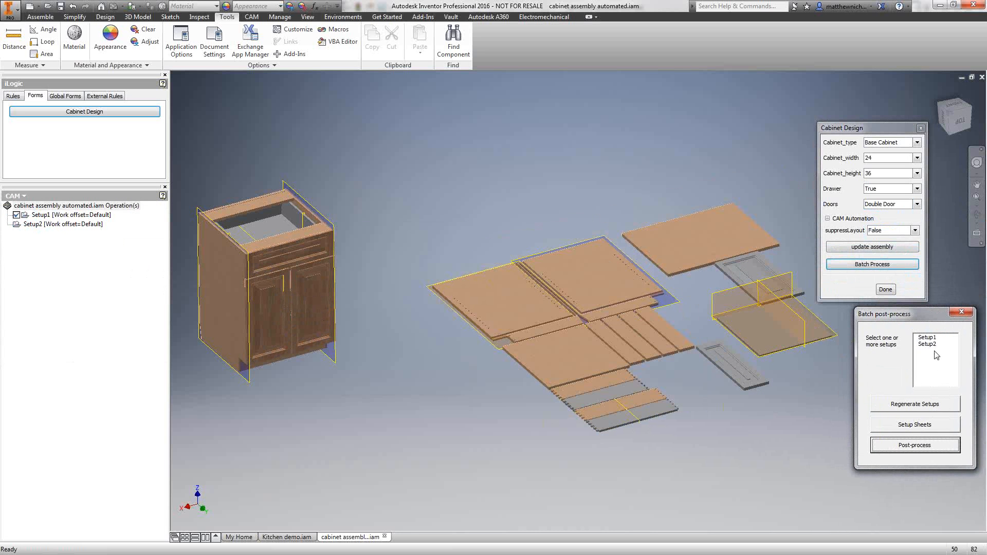
pyautogui.click(927, 338)
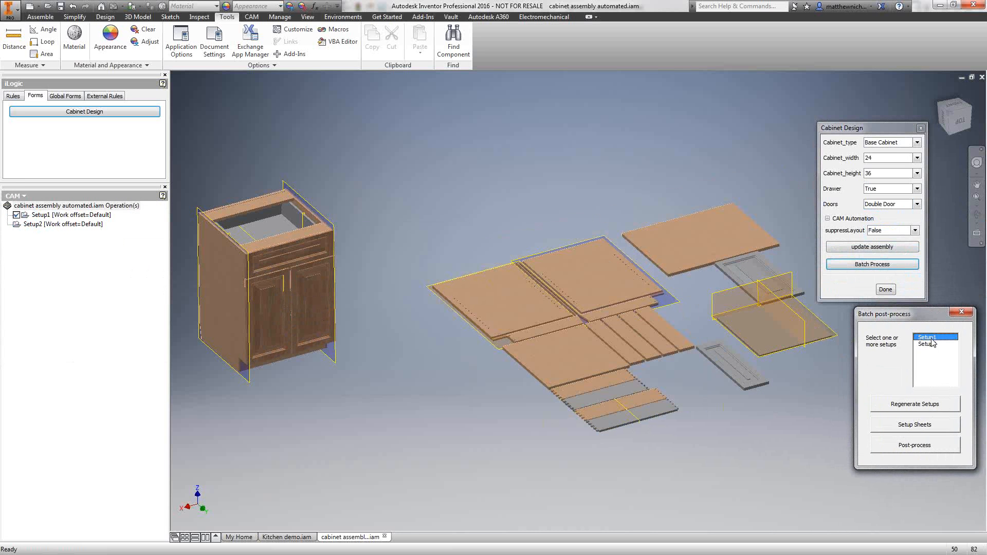
pyautogui.click(935, 344)
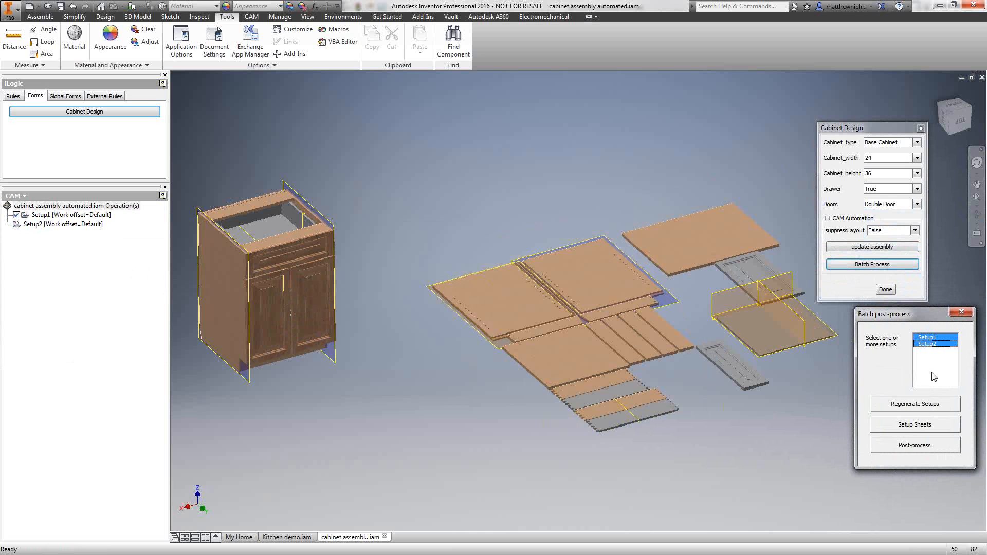
pyautogui.click(927, 406)
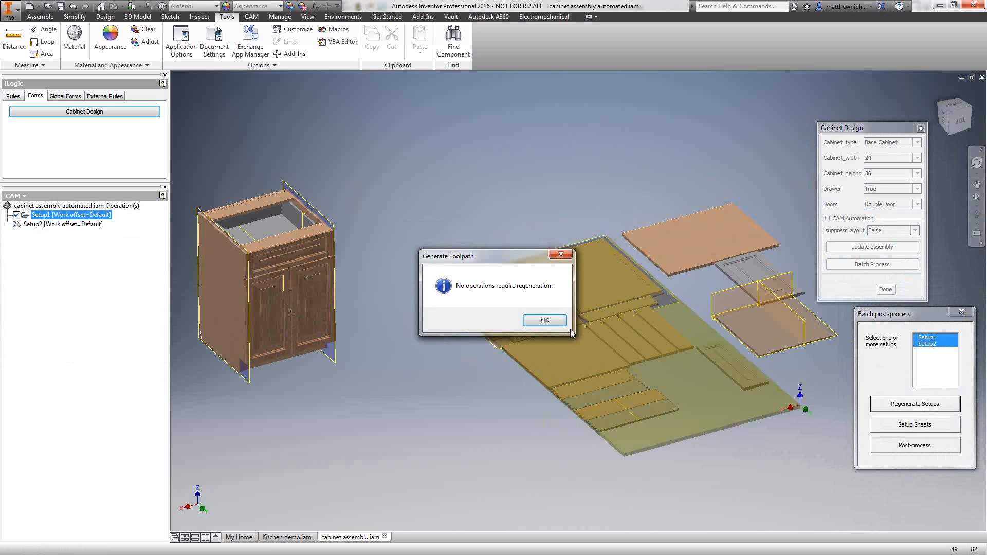
pyautogui.click(558, 321)
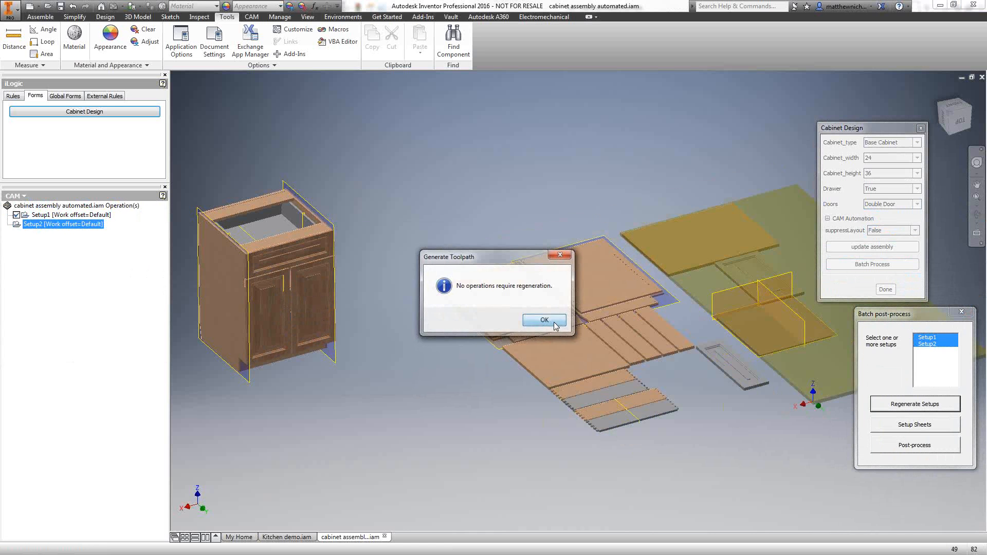
pyautogui.click(545, 321)
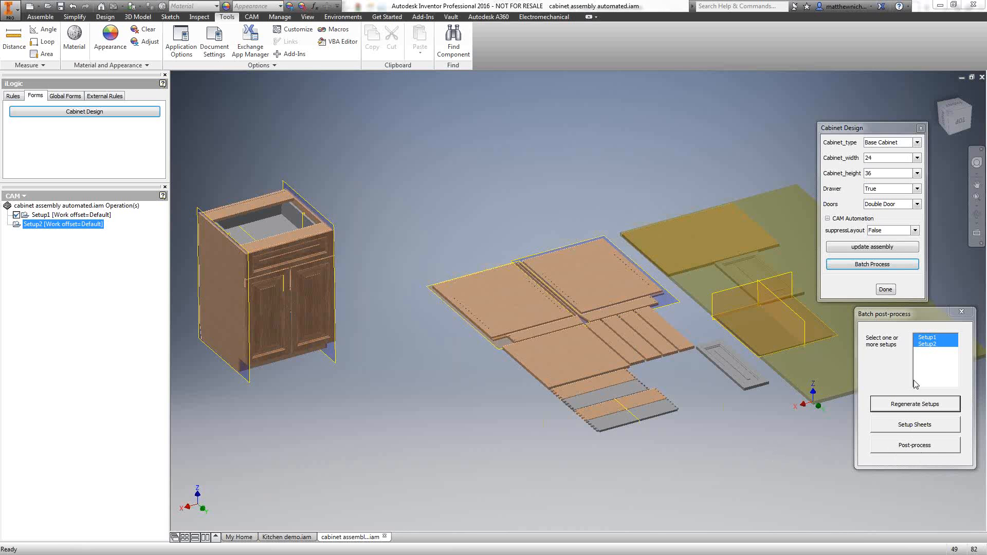
pyautogui.click(964, 313)
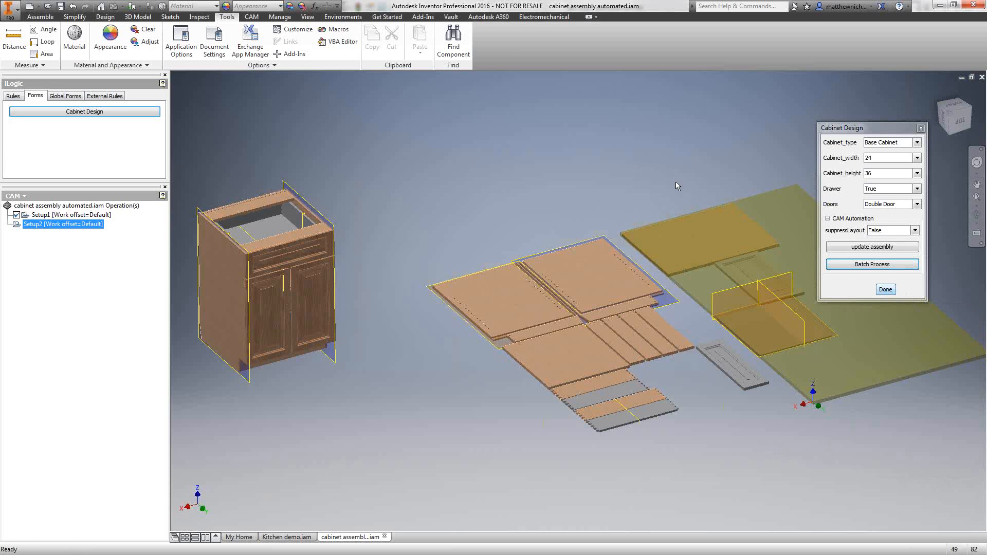
# Add a Face operation to Setup1 using the #2 4" face mill with carbide inserts
pyautogui.moveTo(651, 201); pyautogui.dragTo(511, 190, button='middle')
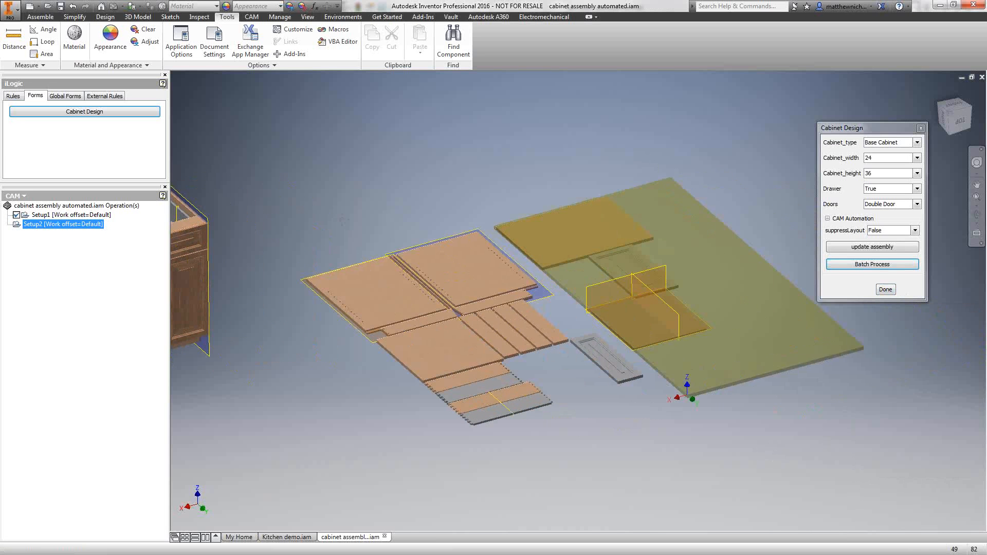
pyautogui.moveTo(342, 222); pyautogui.dragTo(407, 244, button='middle')
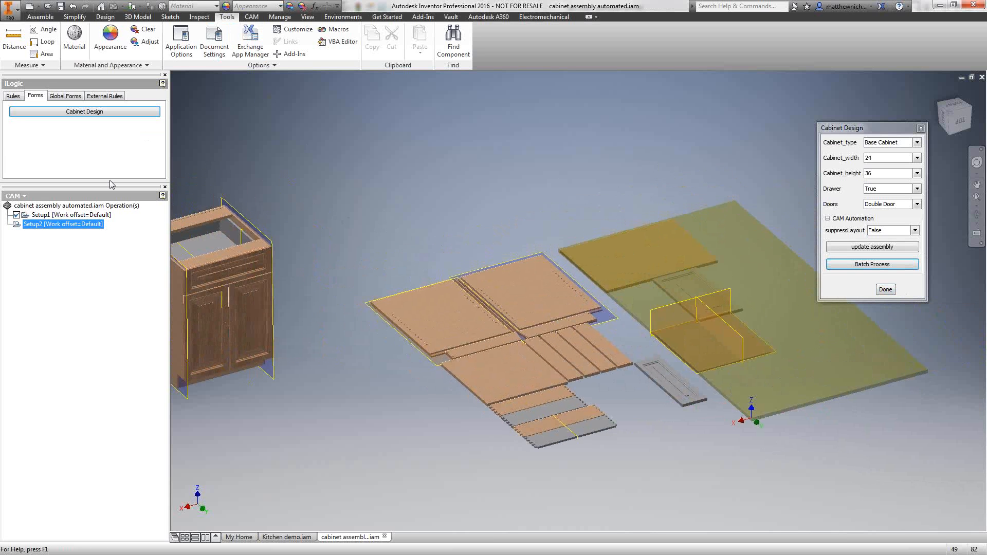
pyautogui.click(94, 216)
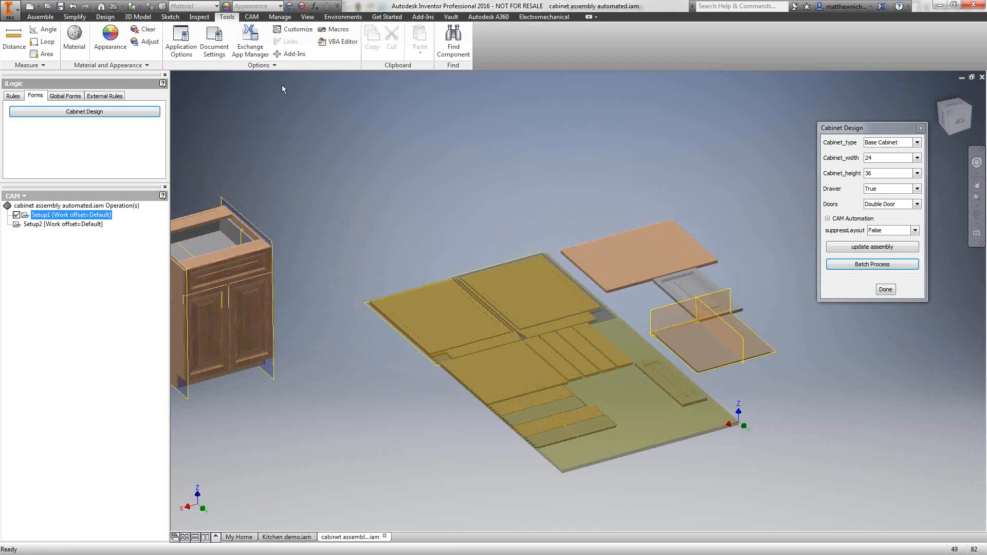
pyautogui.click(251, 16)
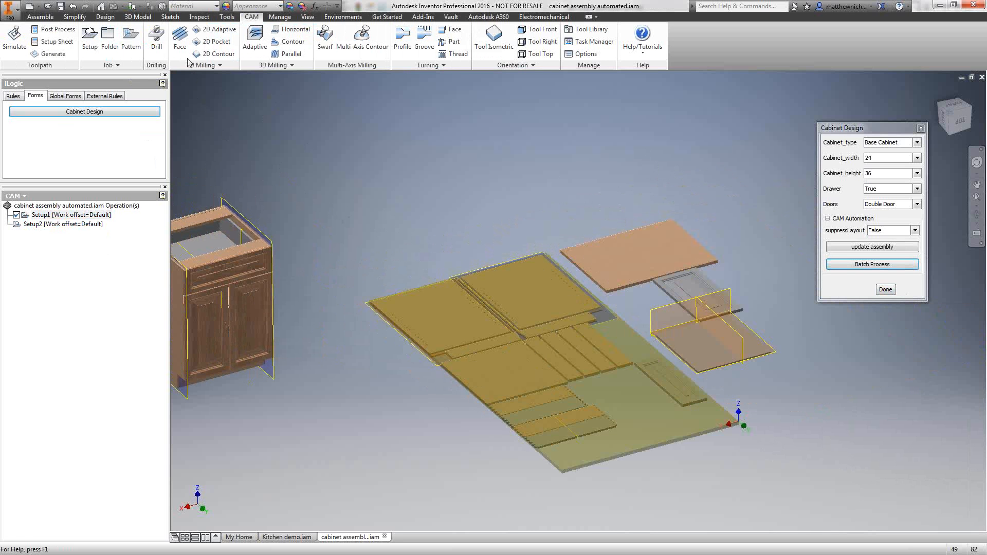
pyautogui.click(180, 40)
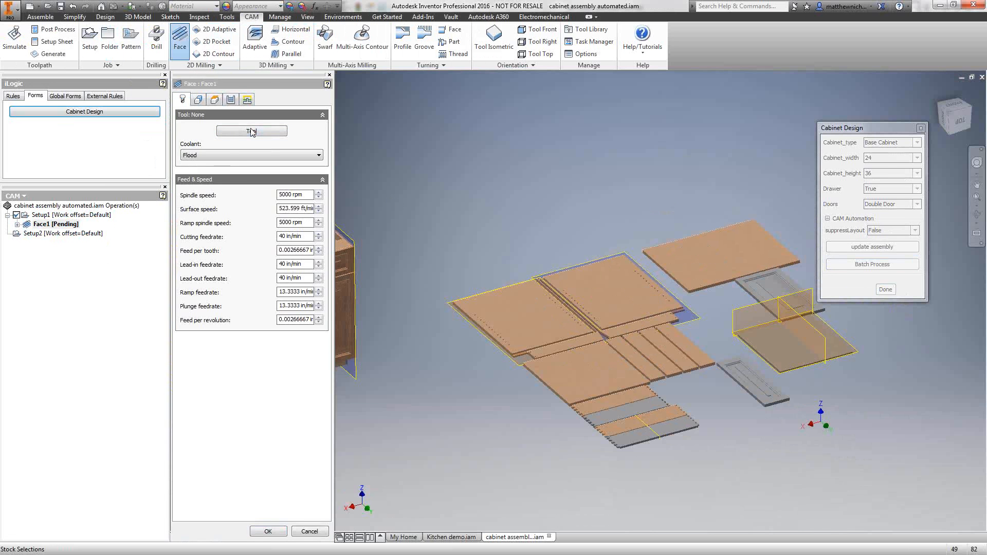
pyautogui.click(251, 131)
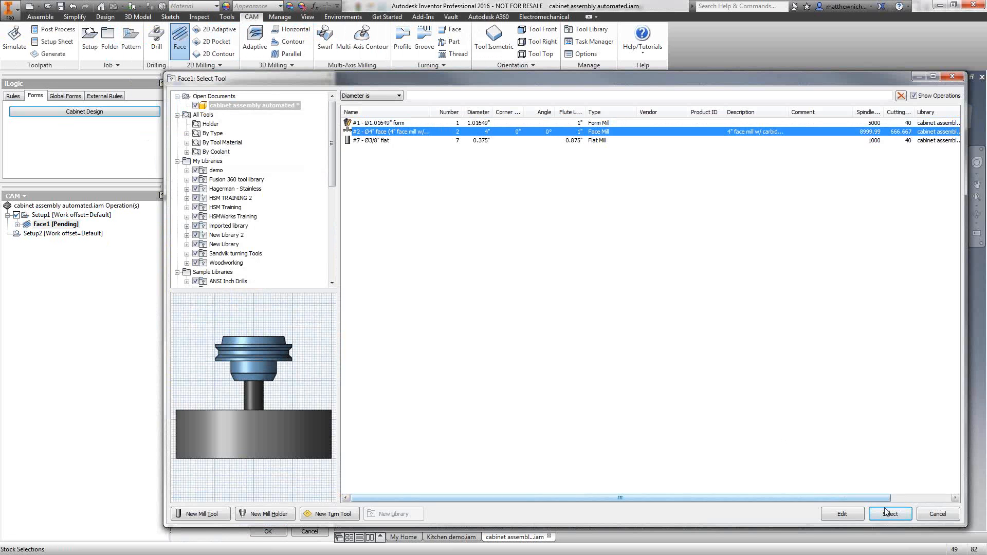
pyautogui.click(887, 513)
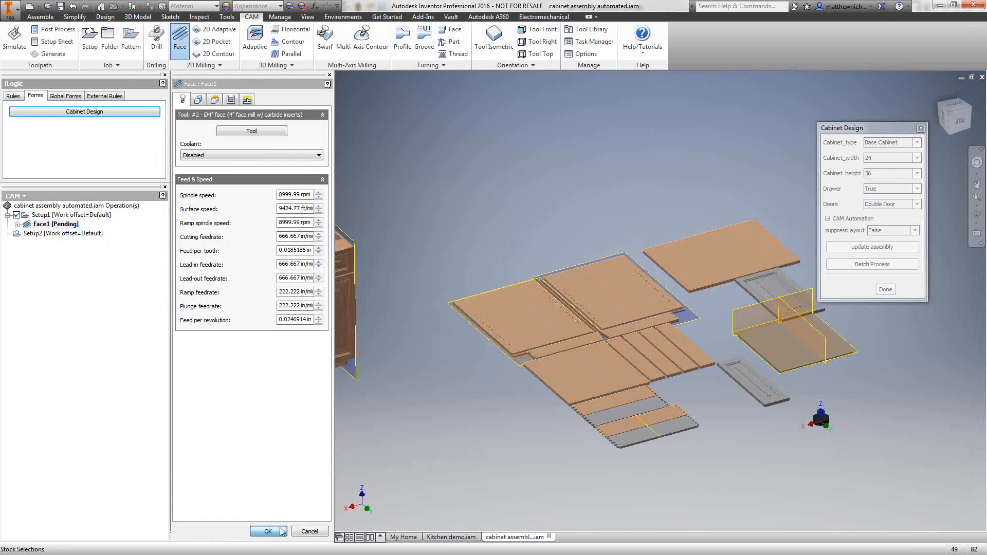
pyautogui.click(281, 533)
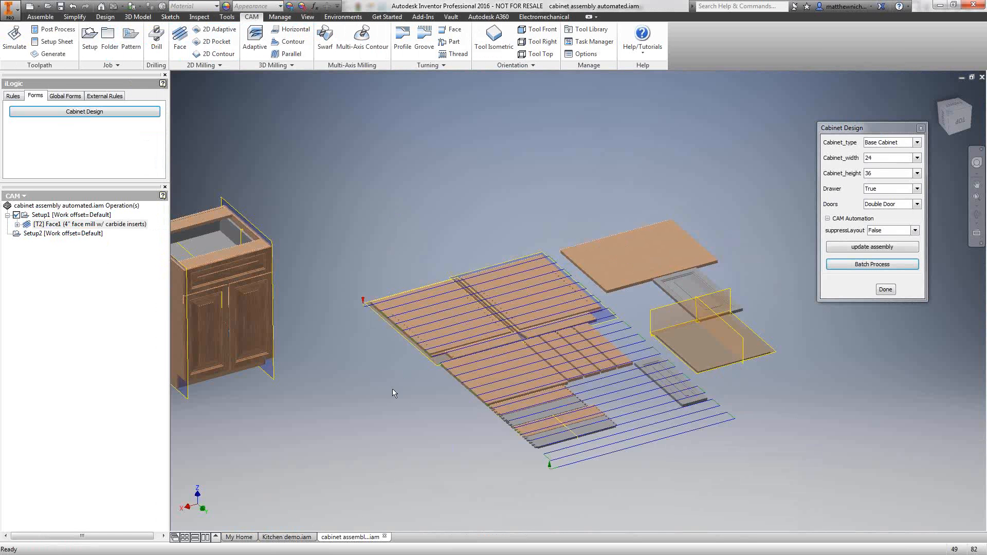
# Add a Drill operation to Setup1 with the #7 3/8" flat mill, selecting a shelf-pin hole and all holes of the same diameter
pyautogui.scroll(3, 406, 348)
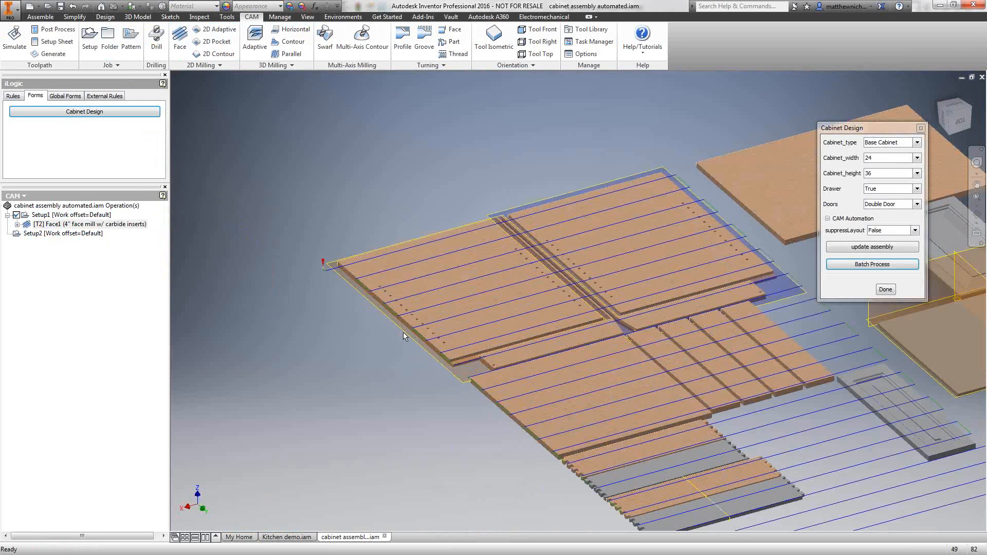
pyautogui.scroll(3, 403, 332)
pyautogui.click(156, 39)
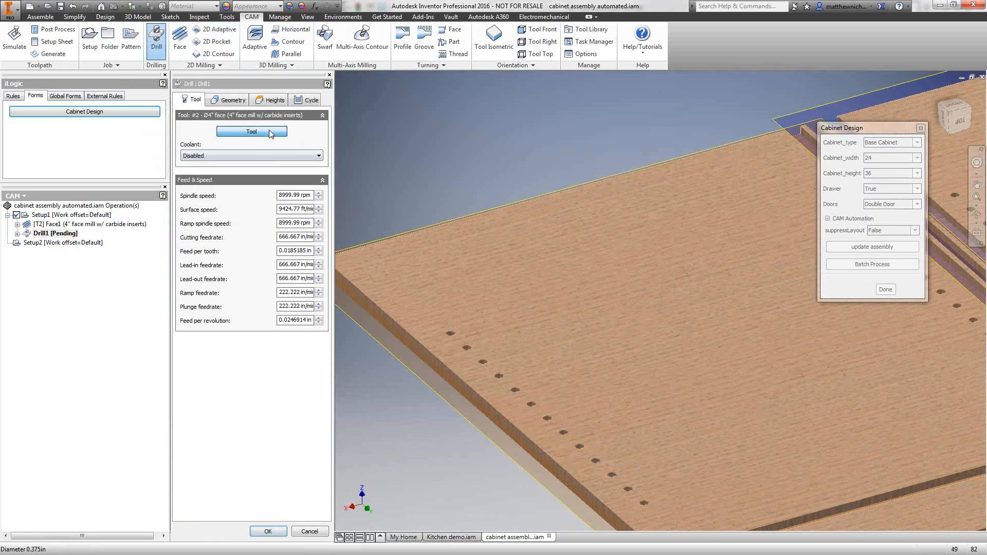
pyautogui.click(270, 132)
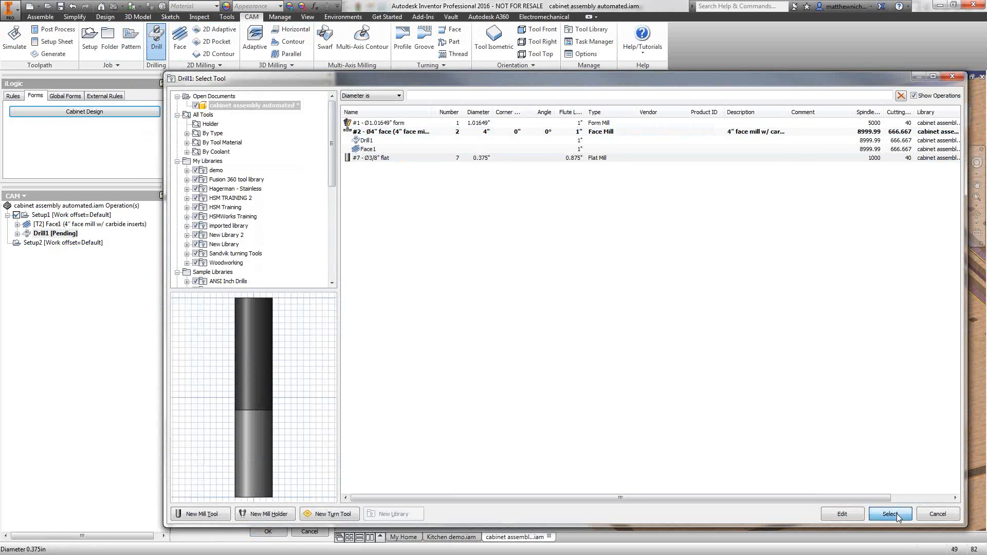
pyautogui.click(890, 514)
pyautogui.click(466, 343)
pyautogui.scroll(10, 466, 344)
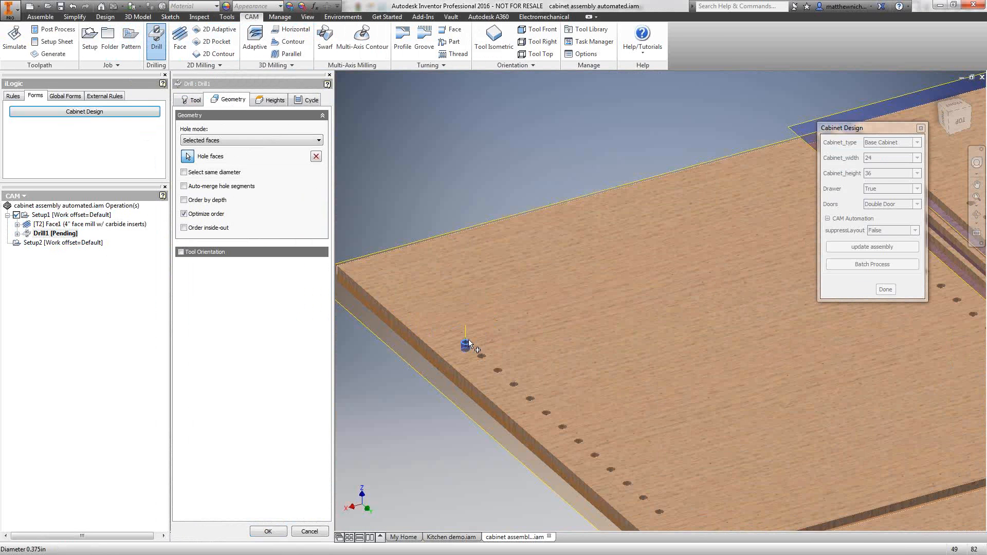
pyautogui.scroll(3, 571, 287)
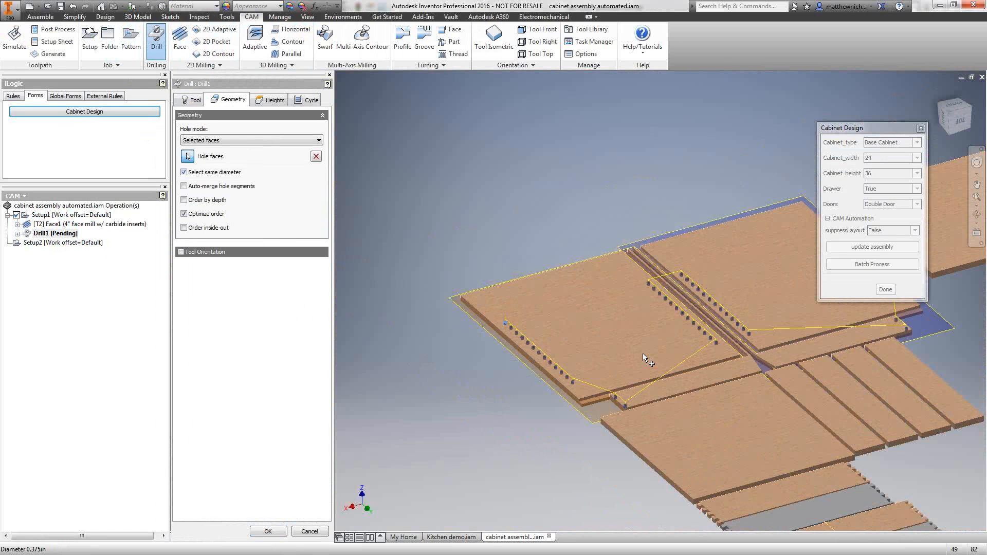
pyautogui.moveTo(729, 381); pyautogui.dragTo(572, 301, button='middle')
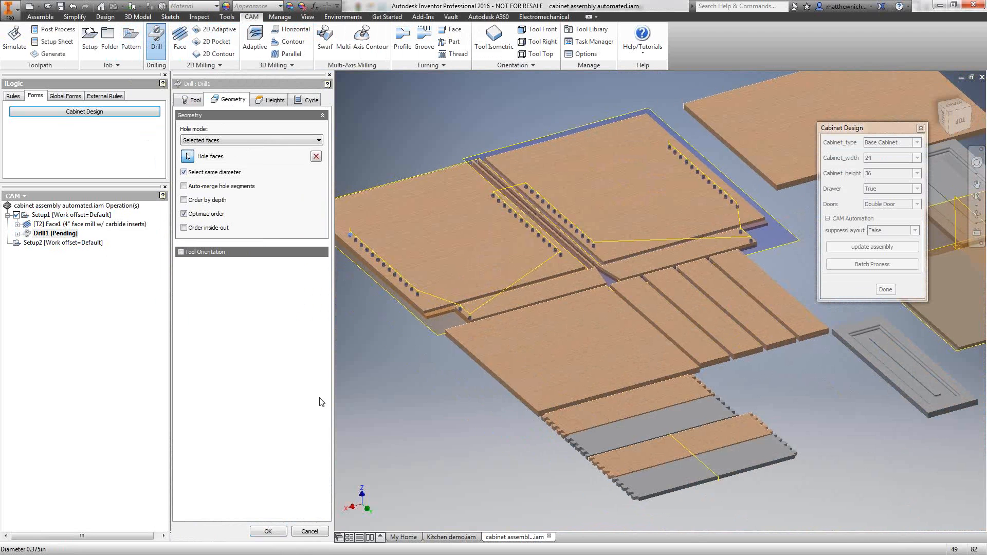
pyautogui.click(268, 531)
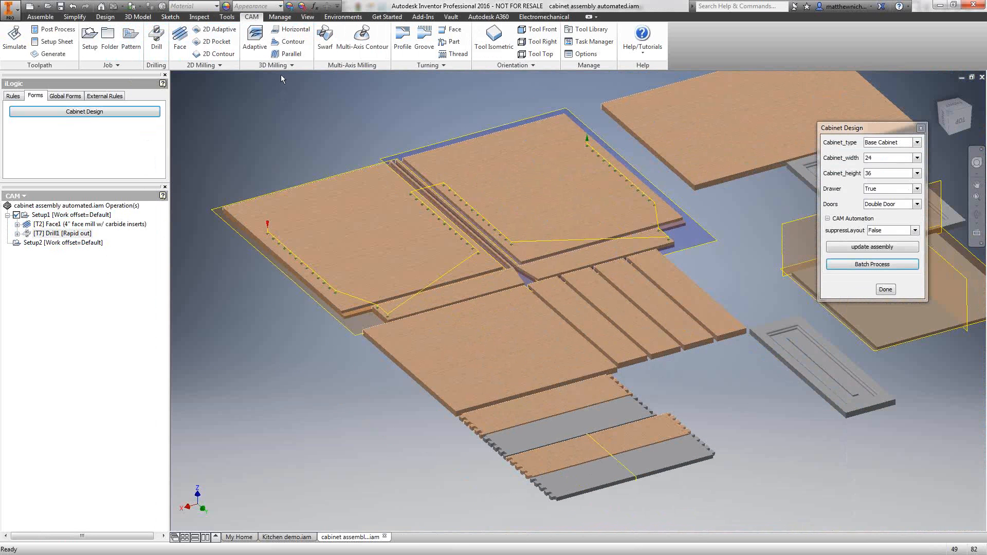
# Start a 2D Contour operation in Setup1 and select the rabbet edges of the first cabinet side panel
pyautogui.click(213, 53)
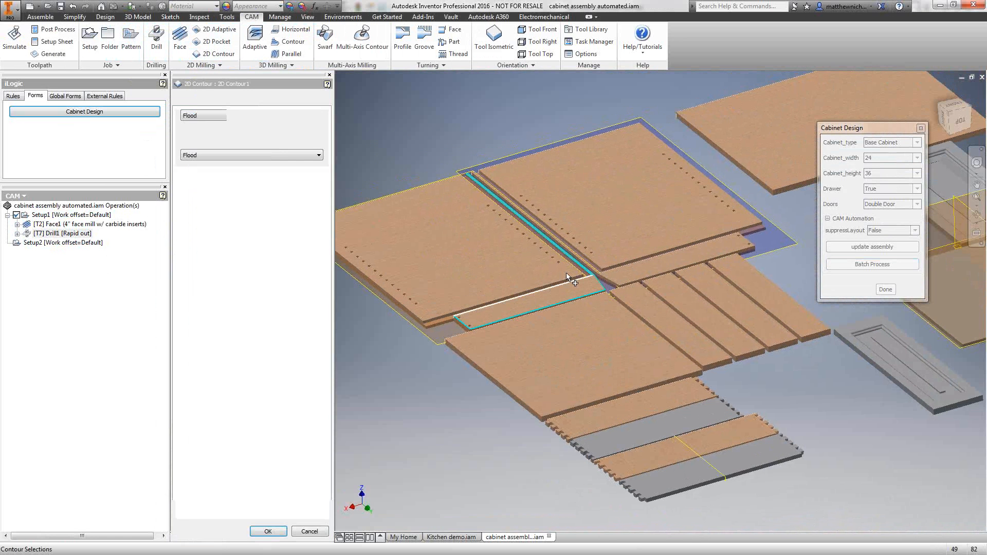
pyautogui.scroll(4, 566, 273)
pyautogui.keyDown('shift'); pyautogui.moveTo(524, 247); pyautogui.dragTo(607, 288, button='middle'); pyautogui.keyUp('shift')
pyautogui.click(795, 394)
pyautogui.scroll(-3, 779, 408)
pyautogui.scroll(3, 479, 128)
pyautogui.click(467, 162)
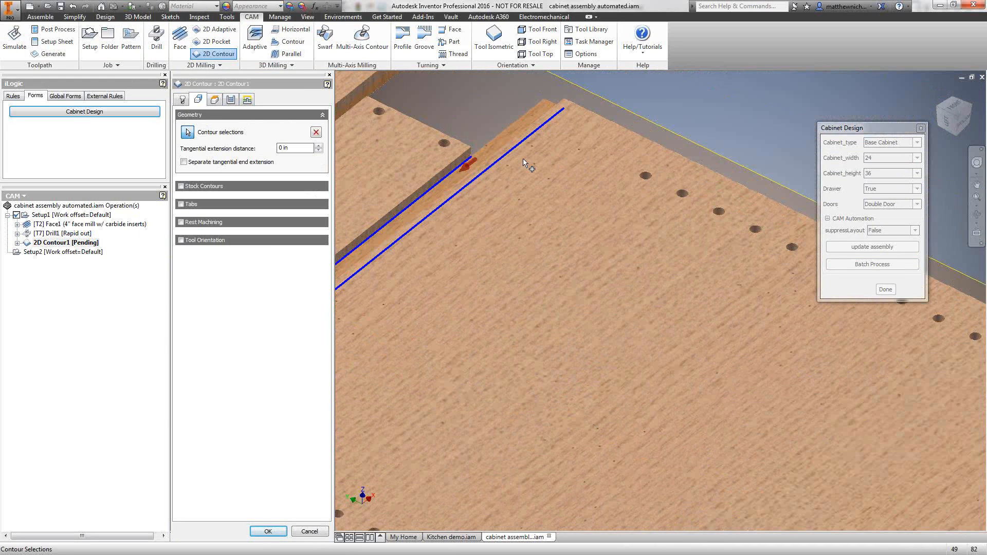
pyautogui.scroll(-5, 523, 158)
pyautogui.keyDown('shift'); pyautogui.moveTo(526, 163); pyautogui.dragTo(547, 257, button='middle'); pyautogui.keyUp('shift')
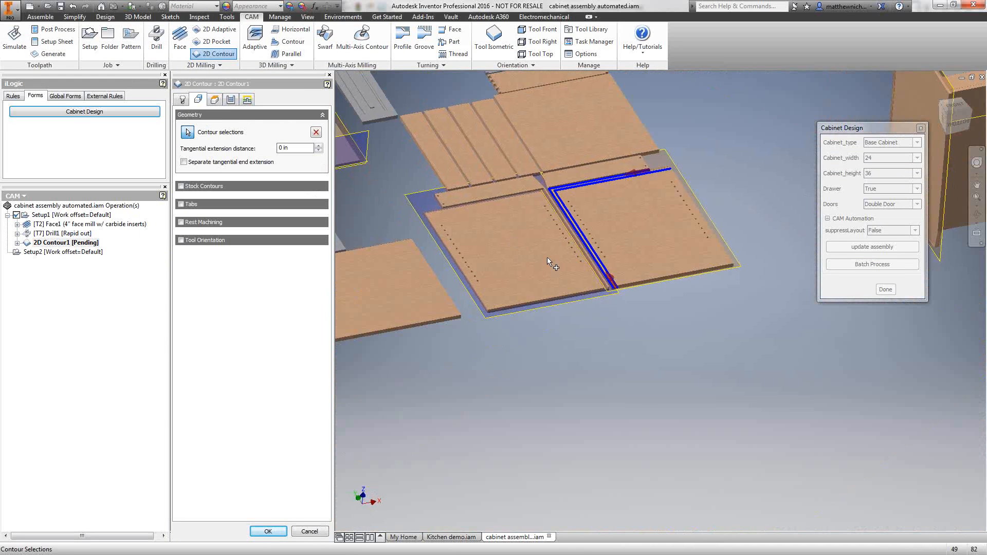
# Add the second side panel's rabbet edges to the 2D contour selection and create the operation
pyautogui.scroll(5, 609, 284)
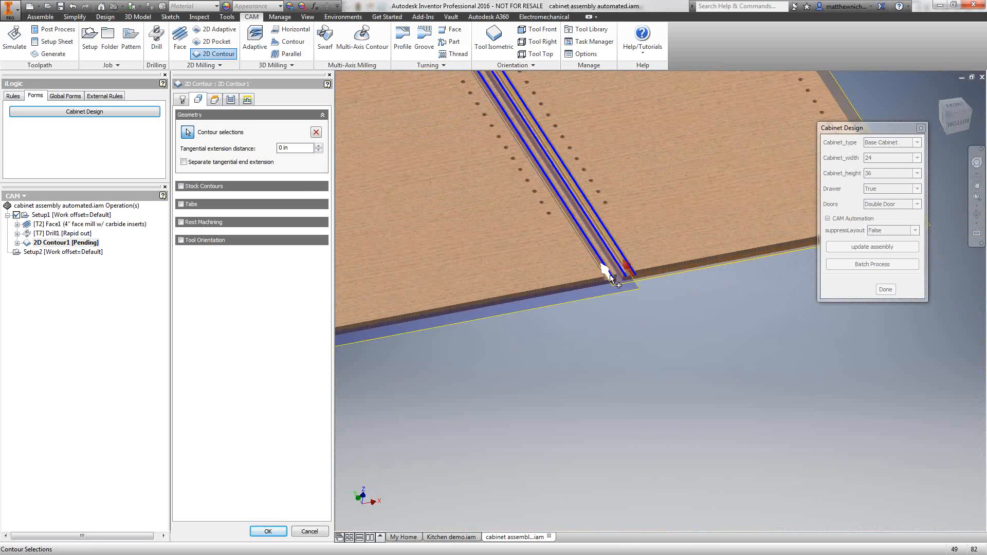
pyautogui.scroll(-3, 610, 275)
pyautogui.keyDown('shift'); pyautogui.moveTo(613, 277); pyautogui.dragTo(502, 308, button='middle'); pyautogui.keyUp('shift')
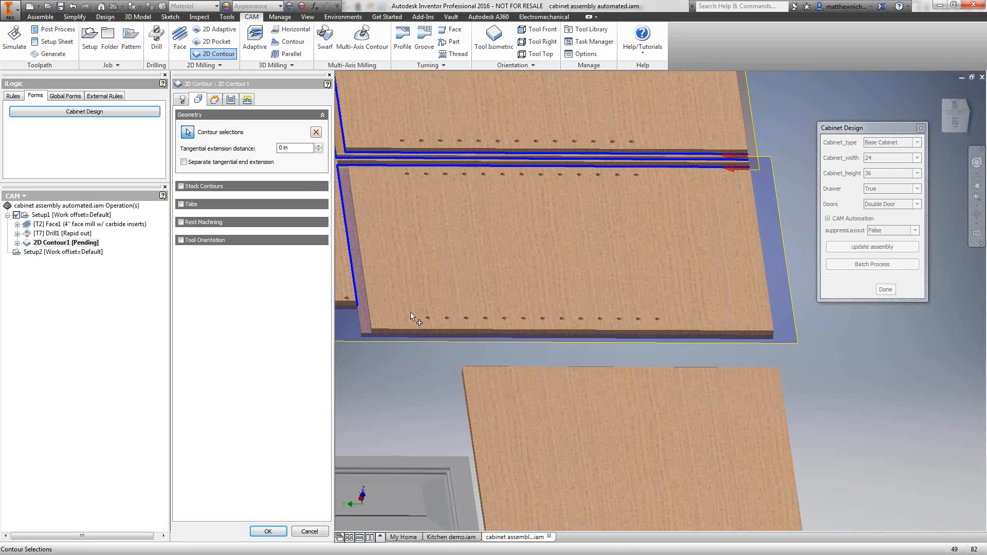
pyautogui.keyDown('shift'); pyautogui.moveTo(411, 313); pyautogui.dragTo(461, 330, button='middle'); pyautogui.keyUp('shift')
pyautogui.scroll(3, 460, 324)
pyautogui.click(459, 321)
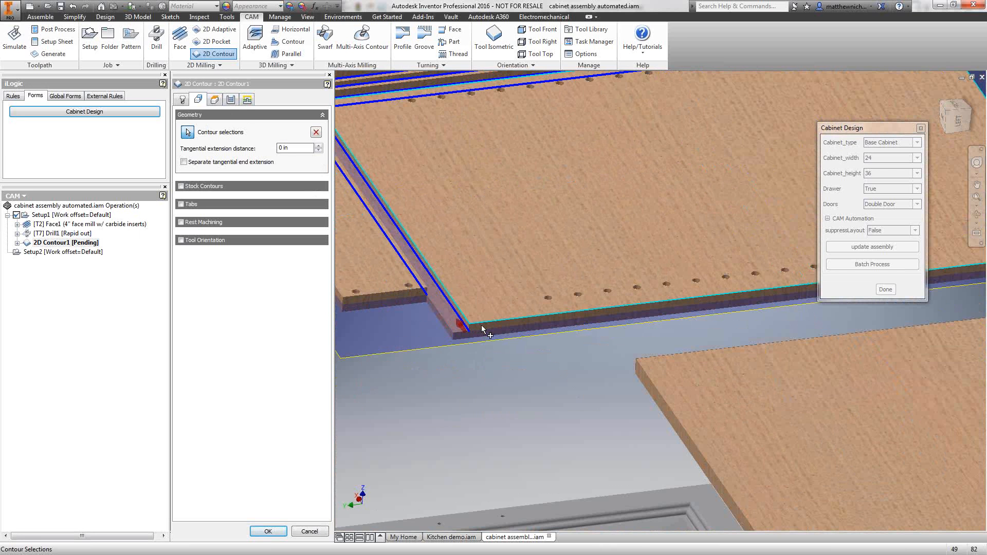
pyautogui.scroll(-6, 486, 329)
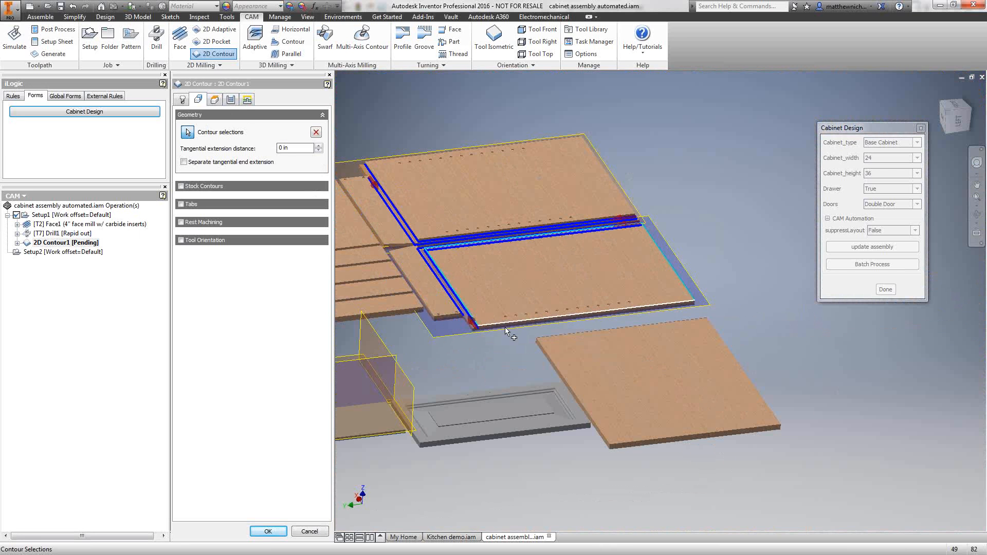
pyautogui.click(268, 531)
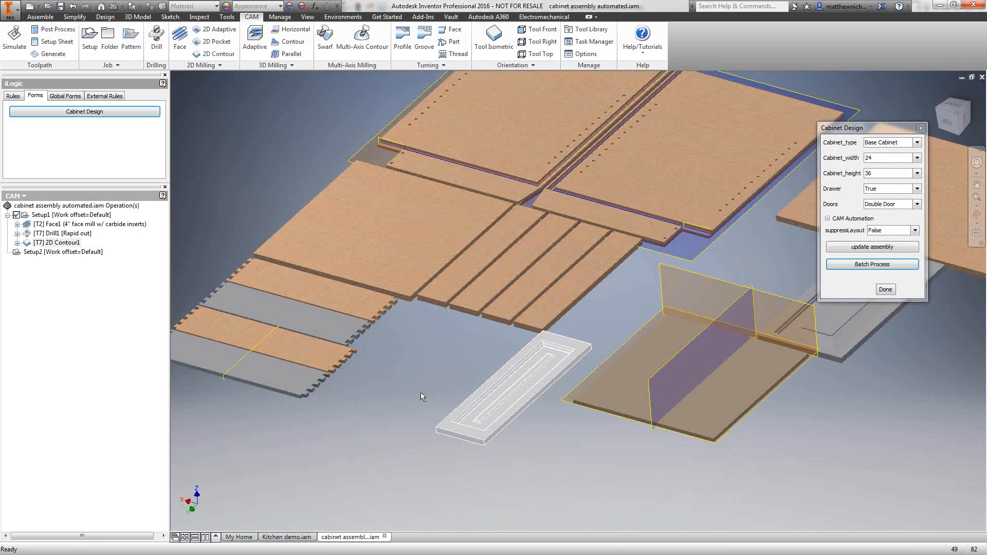
# Start another 2D Contour in Setup1 and select the lower outlines of both cabinet side panels and the large rectangular panel
pyautogui.click(214, 54)
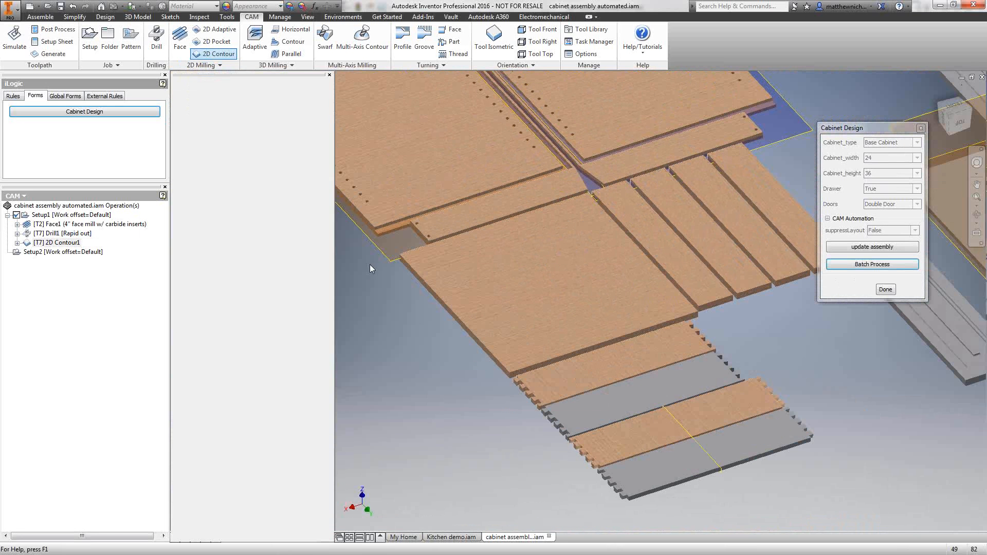
pyautogui.click(414, 239)
pyautogui.scroll(3, 422, 262)
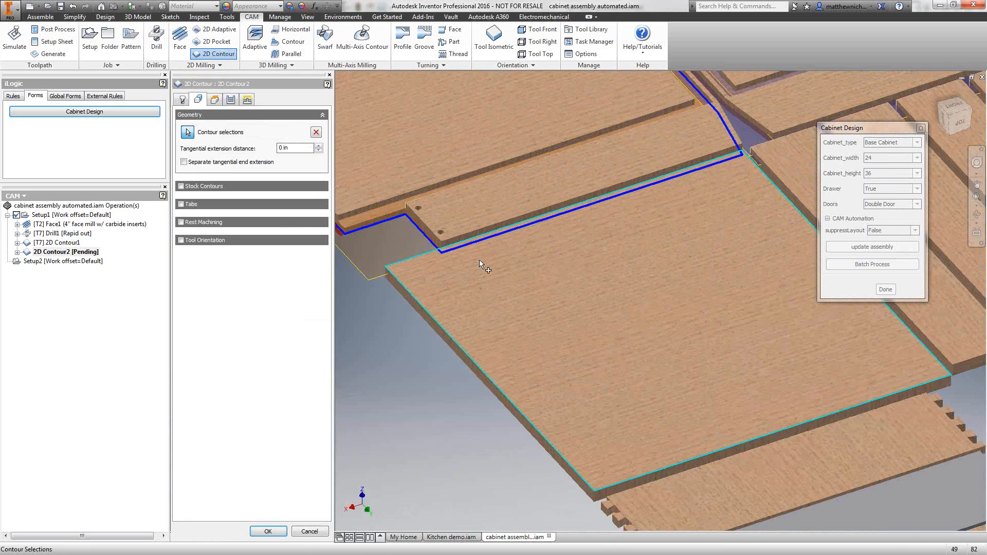
pyautogui.scroll(-3, 535, 242)
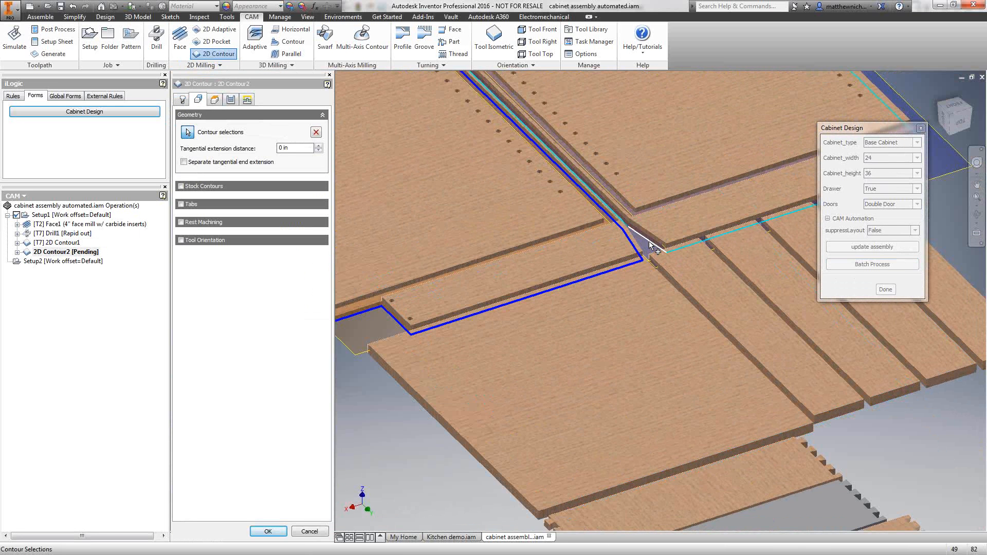
pyautogui.click(649, 242)
pyautogui.scroll(-3, 649, 246)
pyautogui.scroll(3, 775, 386)
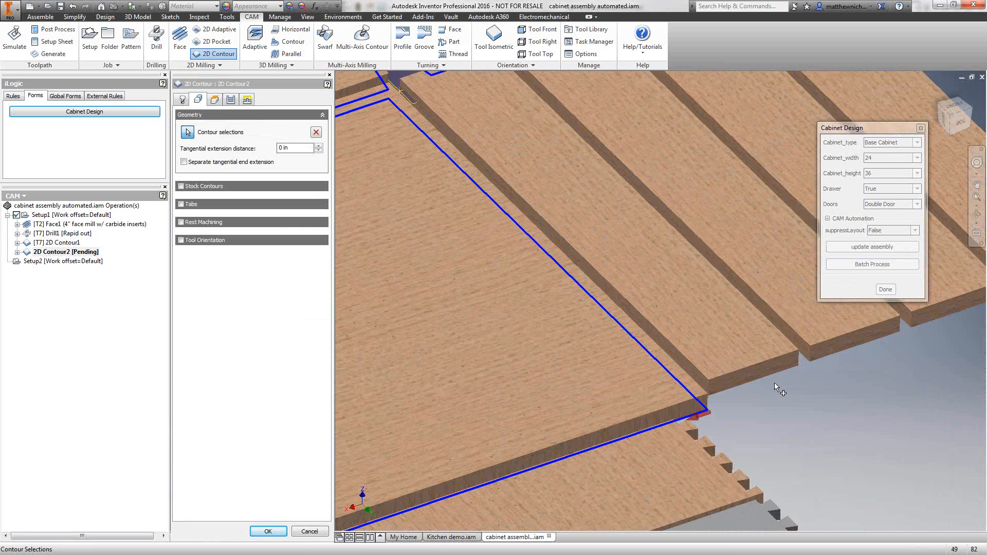
# Add the lower outlines of the four narrow rectangular strips to the 2D contour selection
pyautogui.scroll(-1, 769, 385)
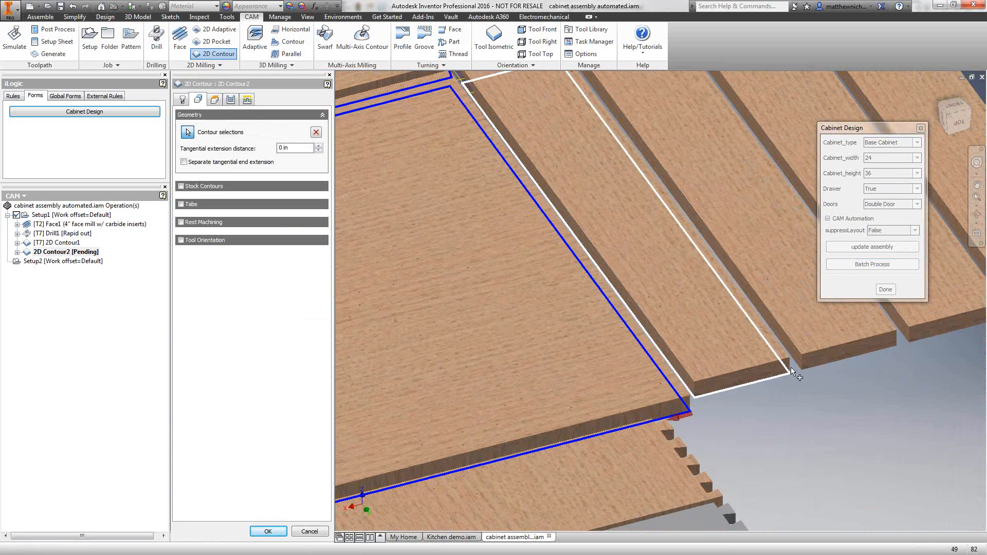
pyautogui.click(796, 365)
pyautogui.click(798, 374)
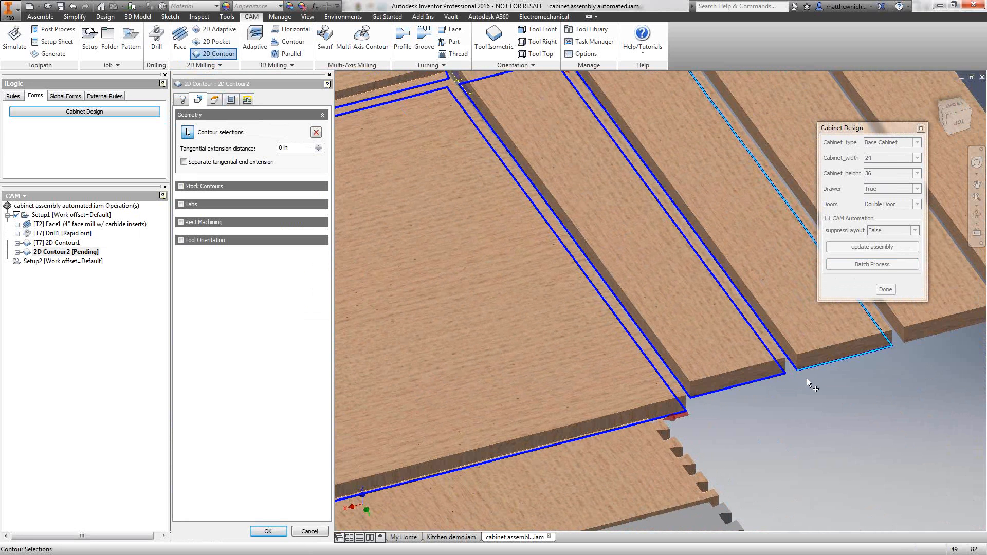
pyautogui.scroll(1, 807, 379)
pyautogui.click(814, 363)
pyautogui.scroll(-2, 866, 365)
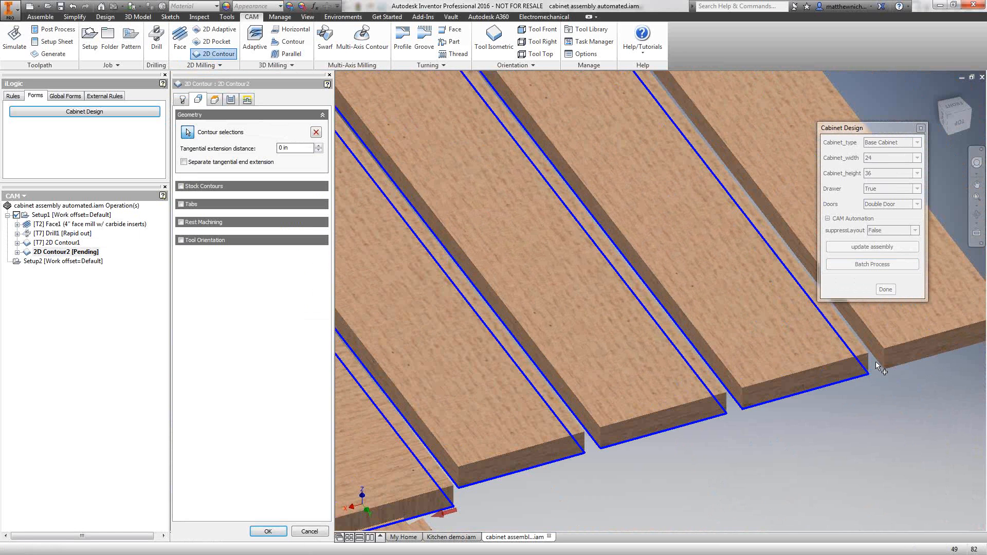
# Add the outer bottom outline of the grey profiled drawer front to the 2D contour selection
pyautogui.scroll(-3, 739, 366)
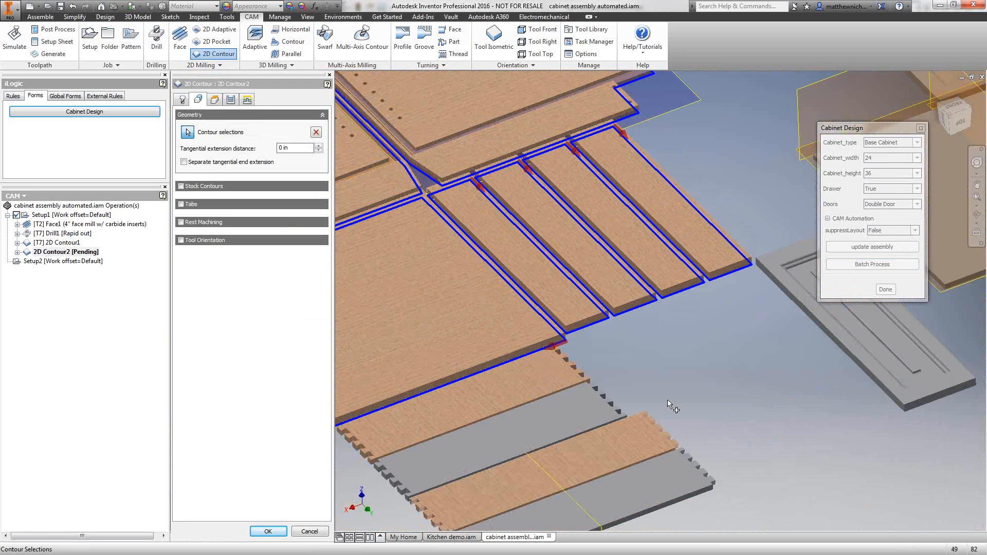
pyautogui.scroll(-1, 671, 405)
pyautogui.click(886, 355)
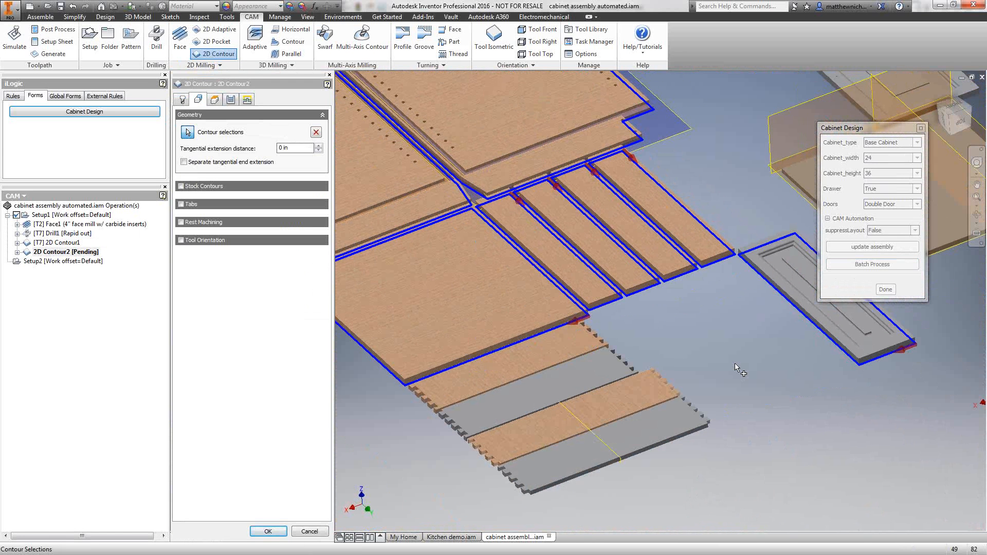
# Add the lower outlines of the four dovetailed drawer box boards to the 2D contour selection
pyautogui.scroll(1, 738, 360)
pyautogui.scroll(-2, 738, 358)
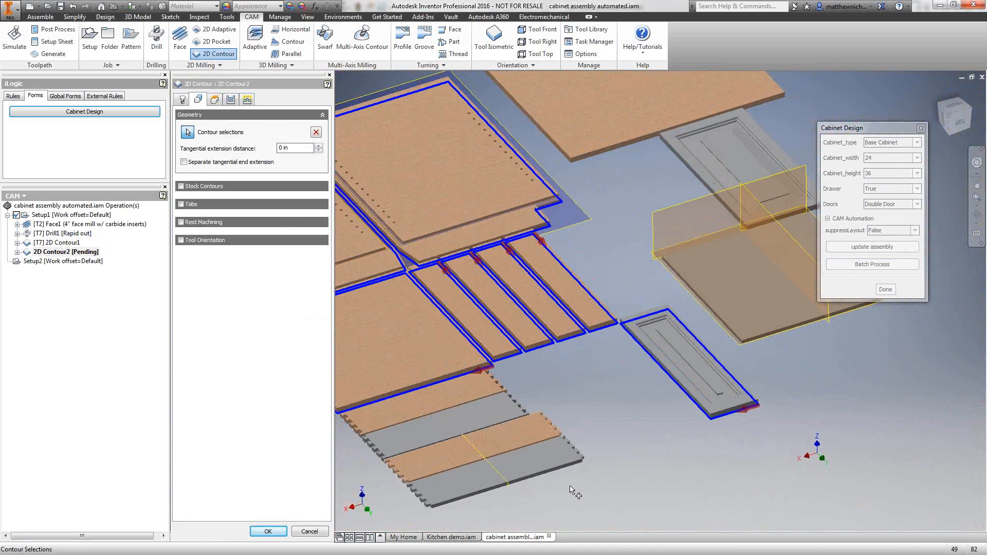
pyautogui.click(573, 465)
pyautogui.keyDown('shift'); pyautogui.moveTo(554, 470); pyautogui.dragTo(538, 422, button='middle'); pyautogui.keyUp('shift')
pyautogui.scroll(3, 677, 449)
pyautogui.scroll(1, 545, 427)
pyautogui.scroll(1, 545, 427)
pyautogui.click(535, 416)
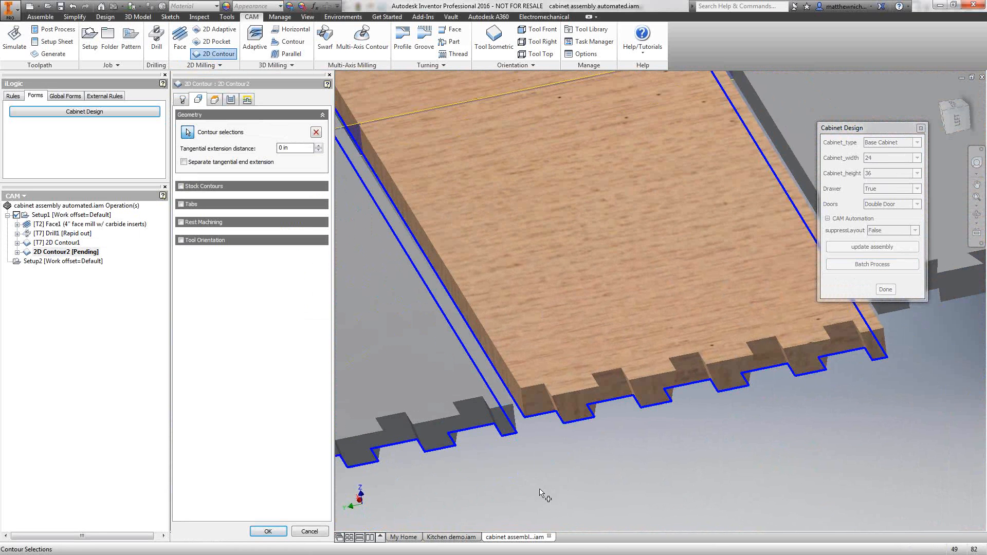
pyautogui.keyDown('shift'); pyautogui.moveTo(541, 494); pyautogui.dragTo(750, 313, button='middle'); pyautogui.keyUp('shift')
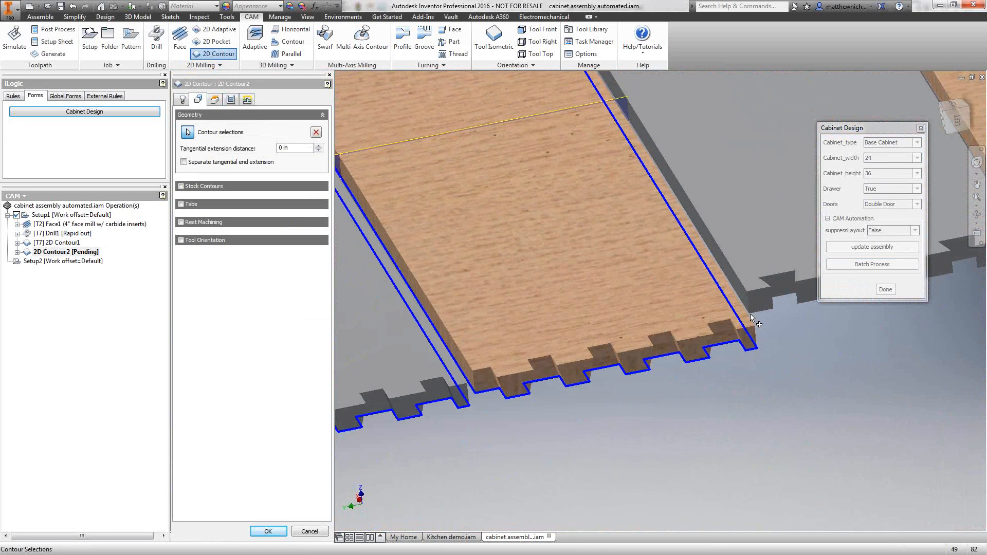
pyautogui.click(749, 314)
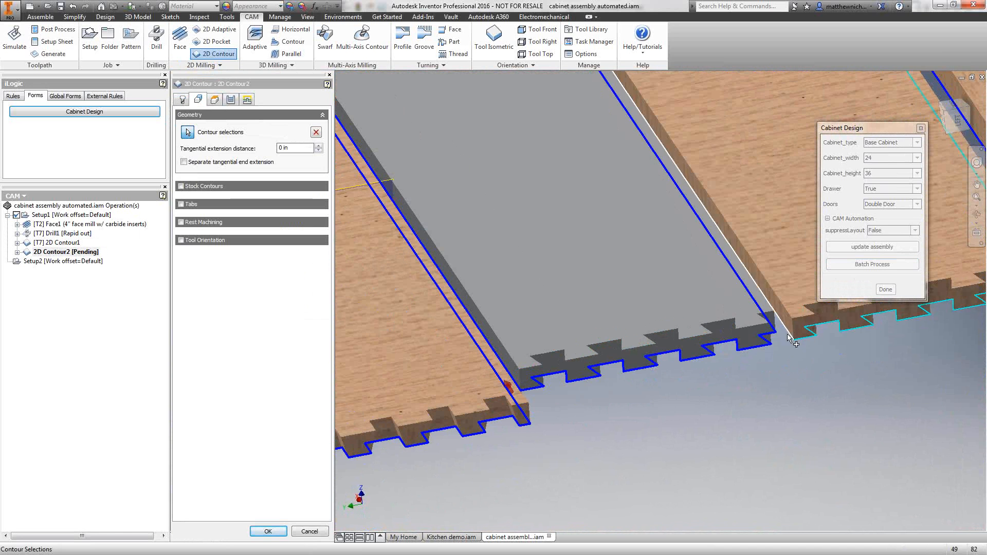
pyautogui.click(789, 336)
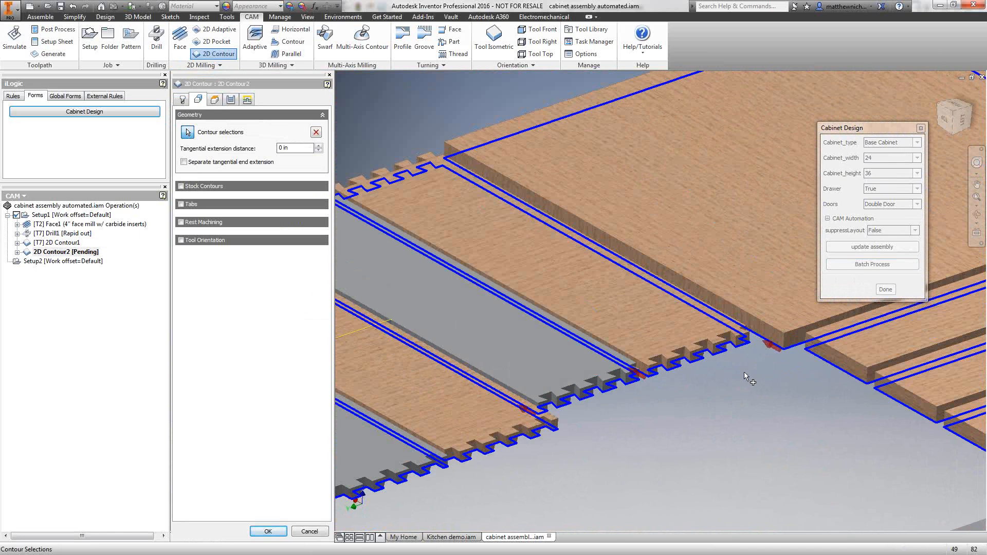
# Choose the #7 3/8" flat mill as the tool for the second 2D contour and create the operation
pyautogui.click(183, 100)
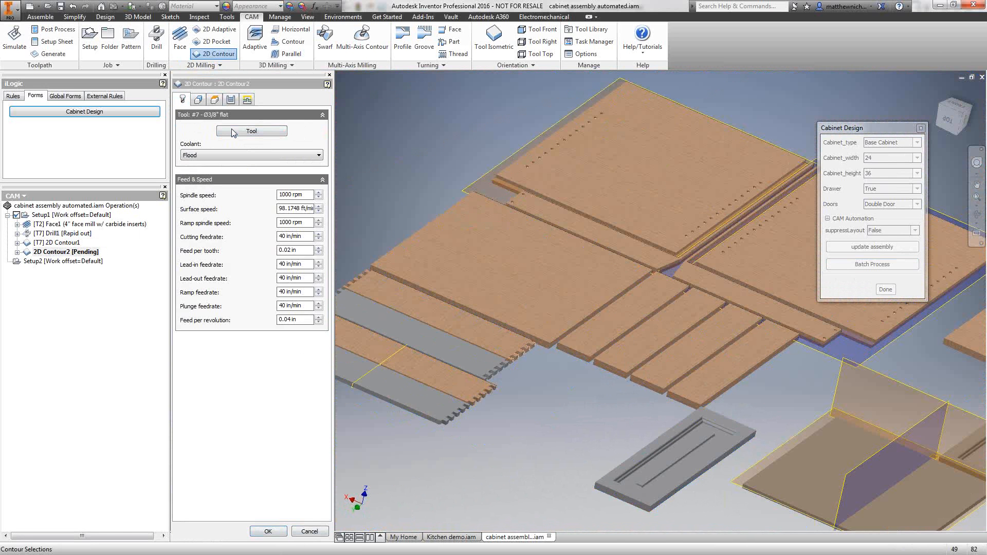
pyautogui.click(233, 132)
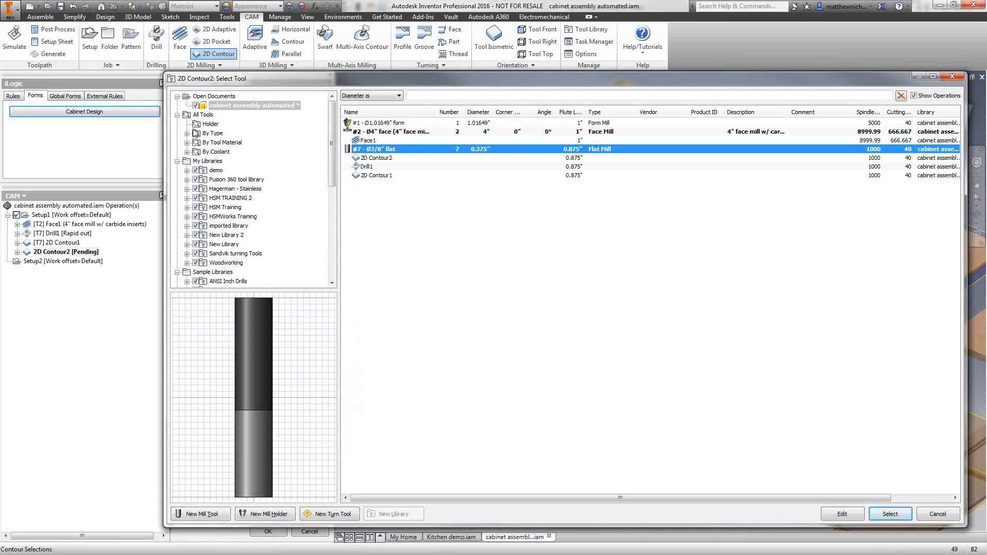
pyautogui.scroll(-2, 333, 161)
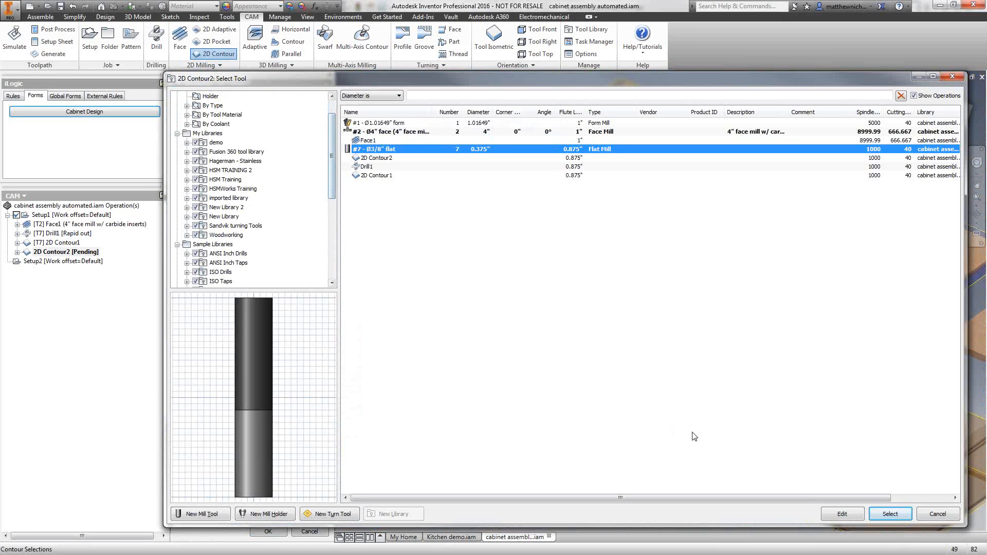
pyautogui.click(901, 516)
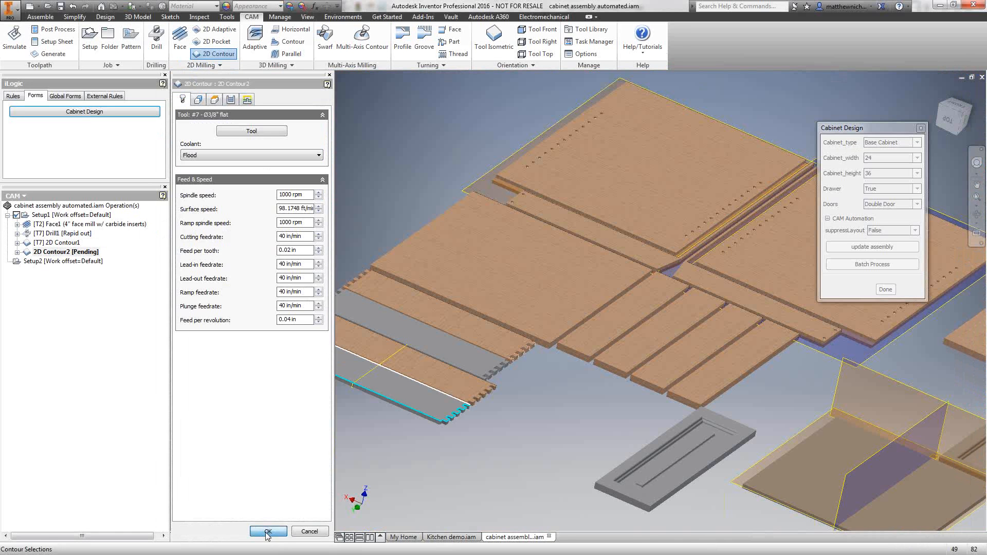
pyautogui.click(267, 533)
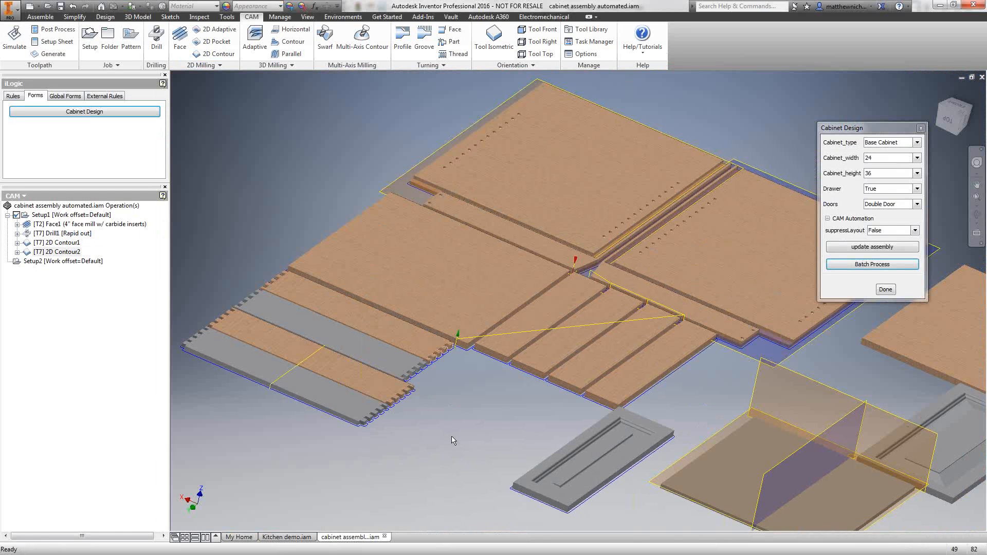
# Set the cabinet width to 36 and the doors to Single Door, and update the assembly
pyautogui.click(894, 159)
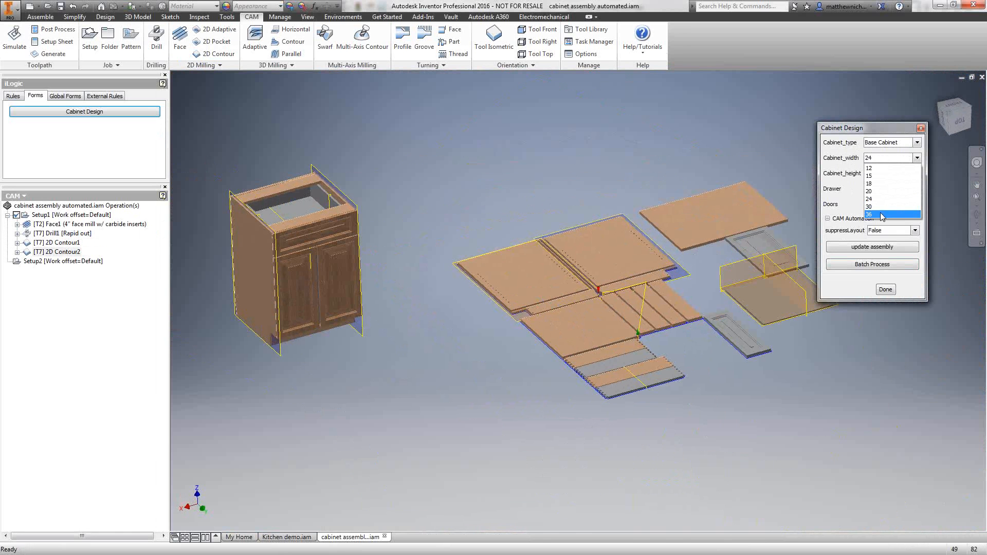
pyautogui.click(882, 214)
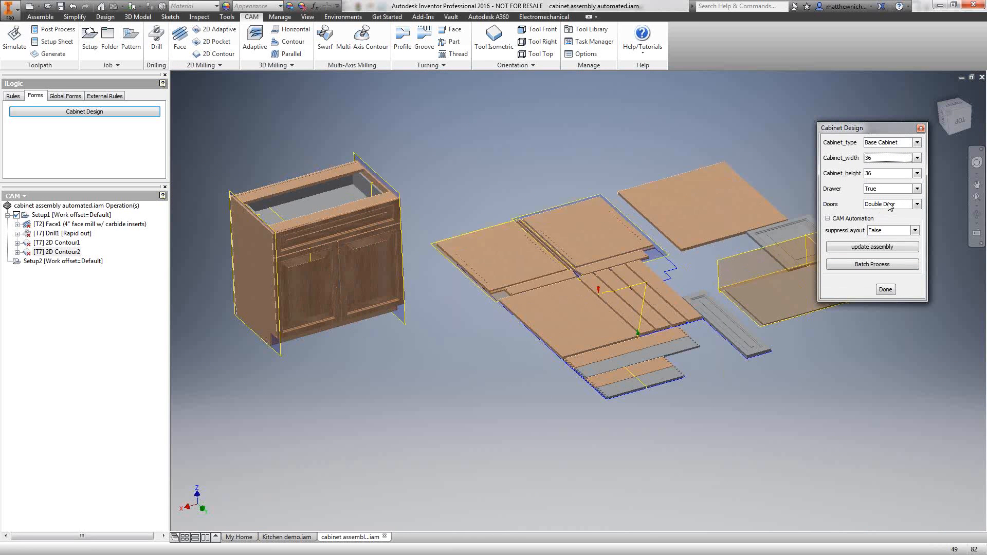
pyautogui.click(890, 206)
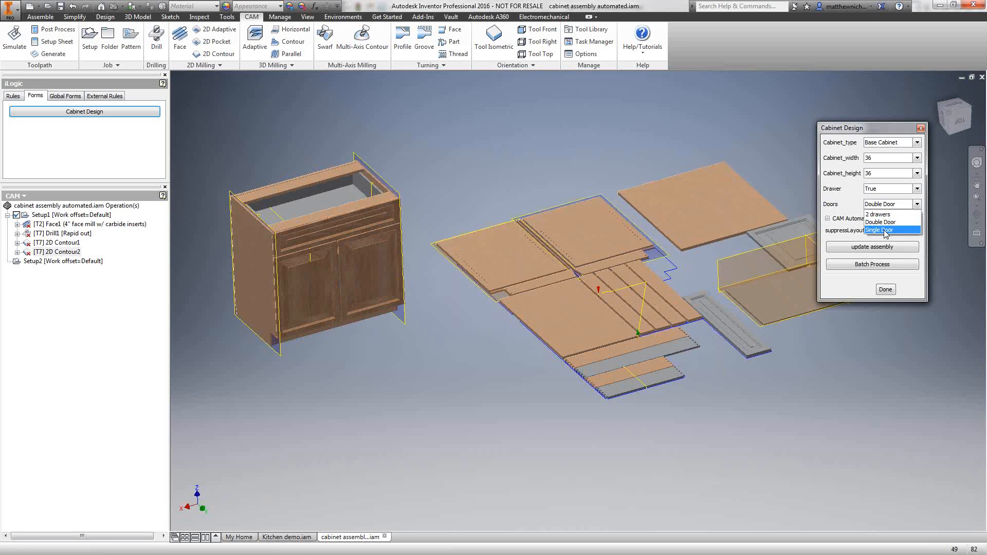
pyautogui.click(884, 231)
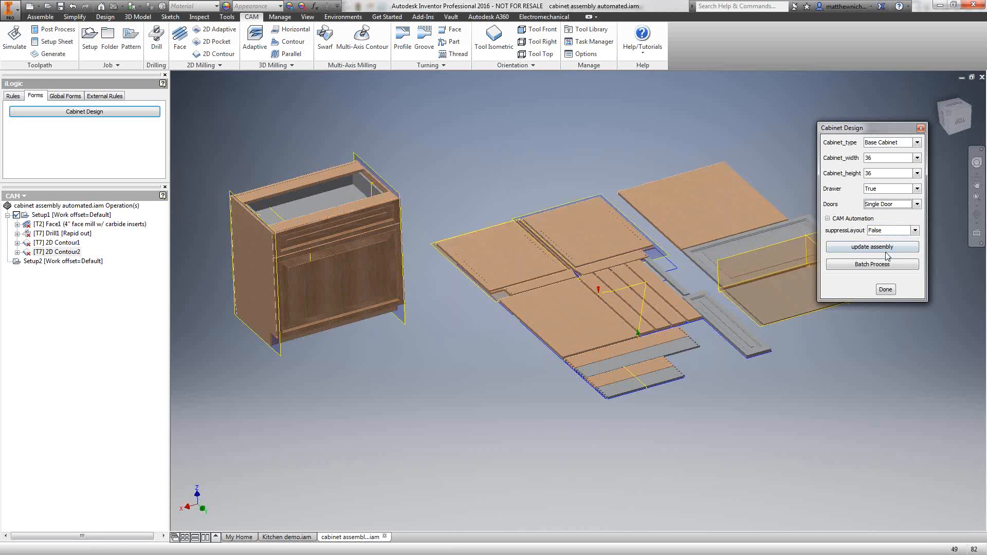
pyautogui.click(887, 249)
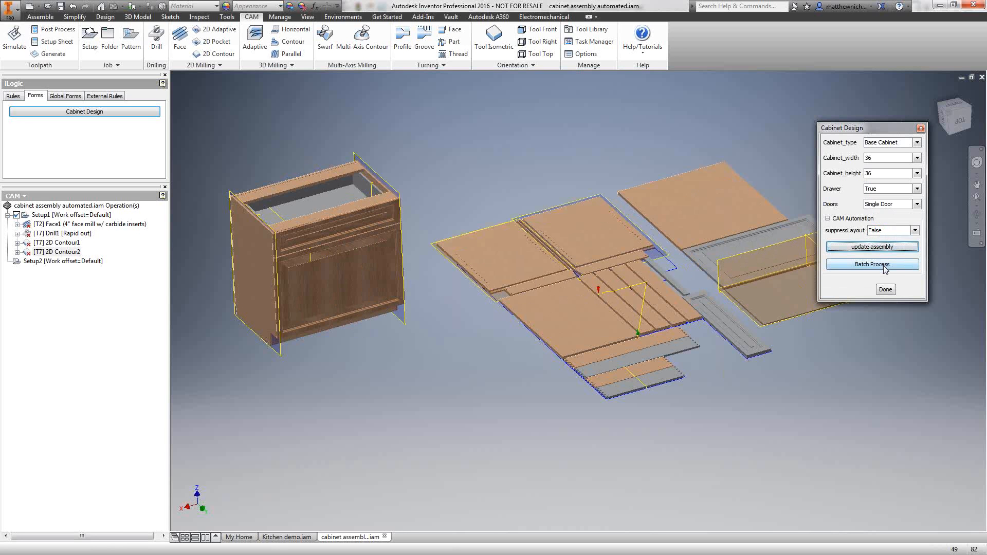
# Open the cabinet form's batch post-processing and select both Setup1 and Setup2
pyautogui.click(884, 265)
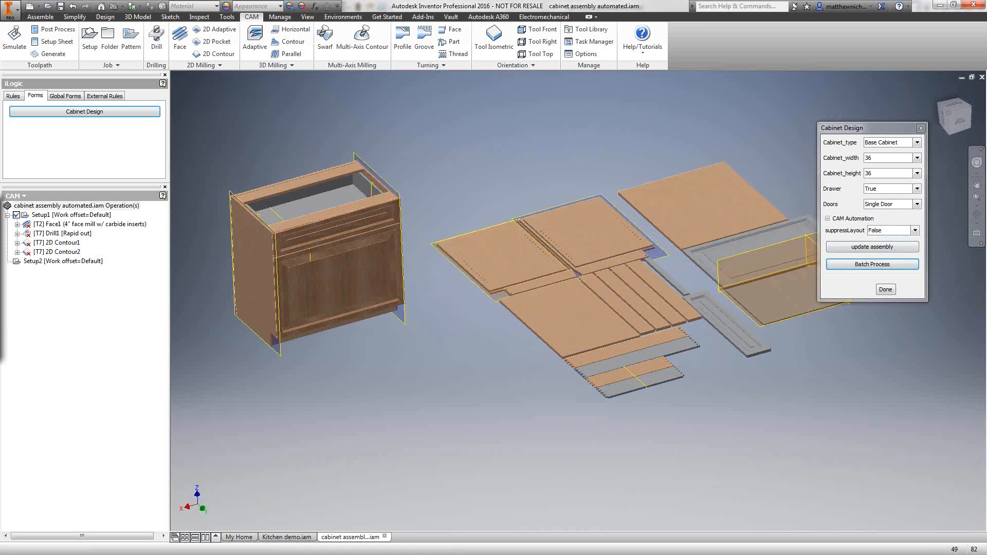
pyautogui.moveTo(801, 325); pyautogui.dragTo(890, 332)
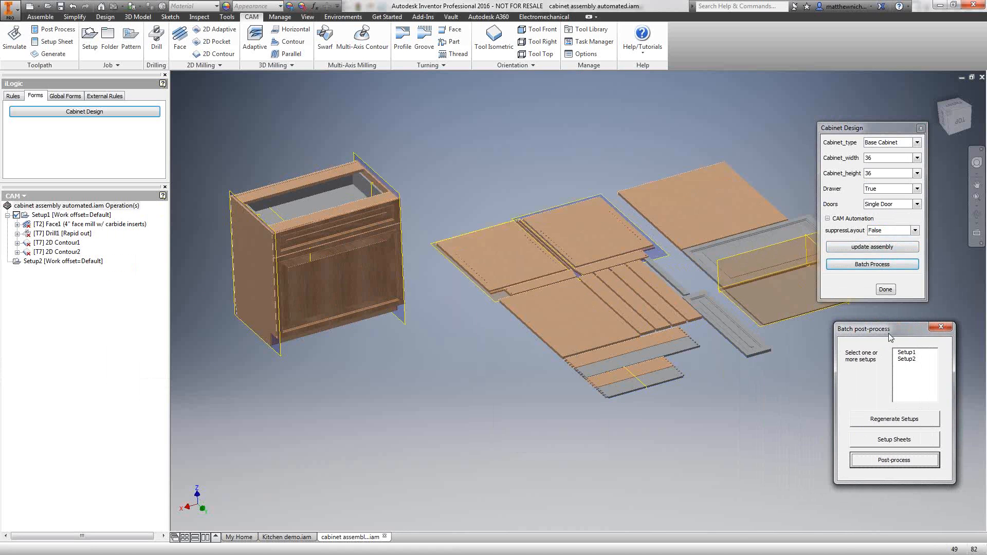
pyautogui.click(910, 359)
pyautogui.keyDown('shift'); pyautogui.click(912, 353); pyautogui.keyUp('shift')
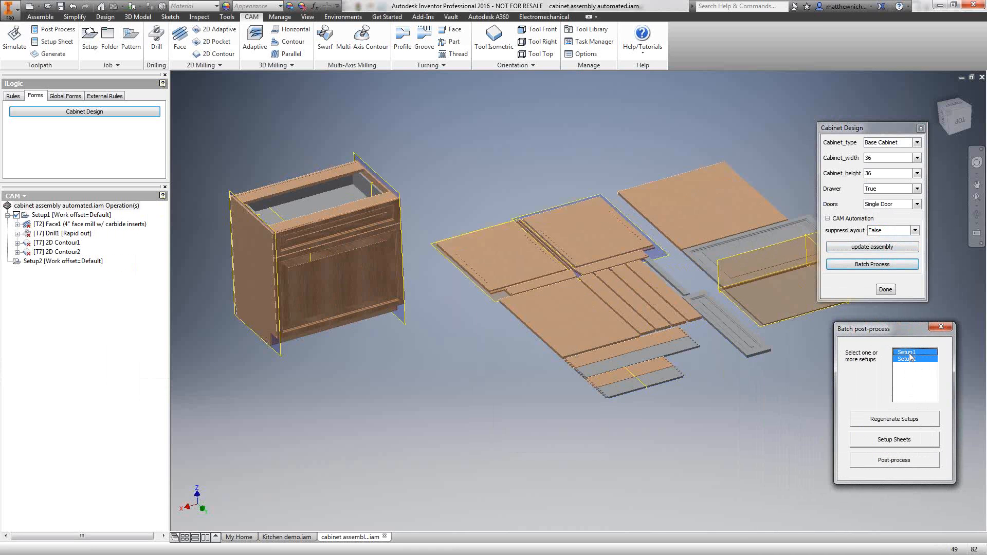